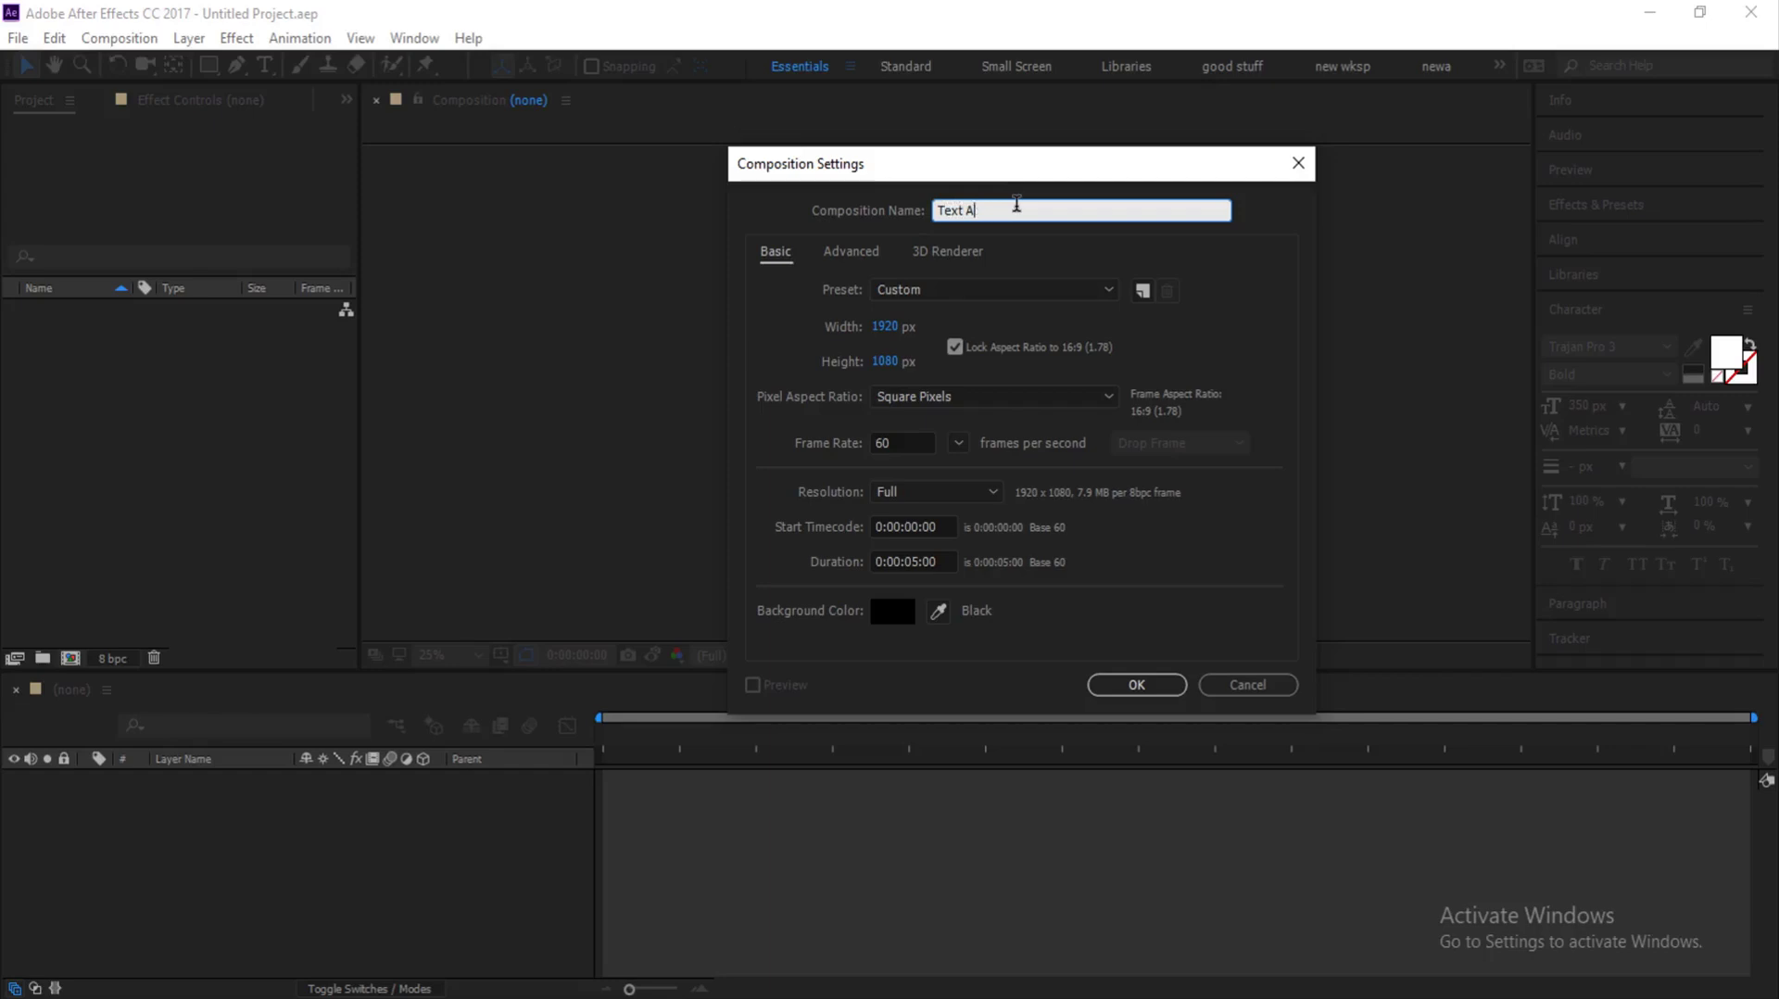
Step: Create a 1920 x 1080 composition named "Text Animation" at 60 fps with a five-second duration
text(nimation)
click(1145, 693)
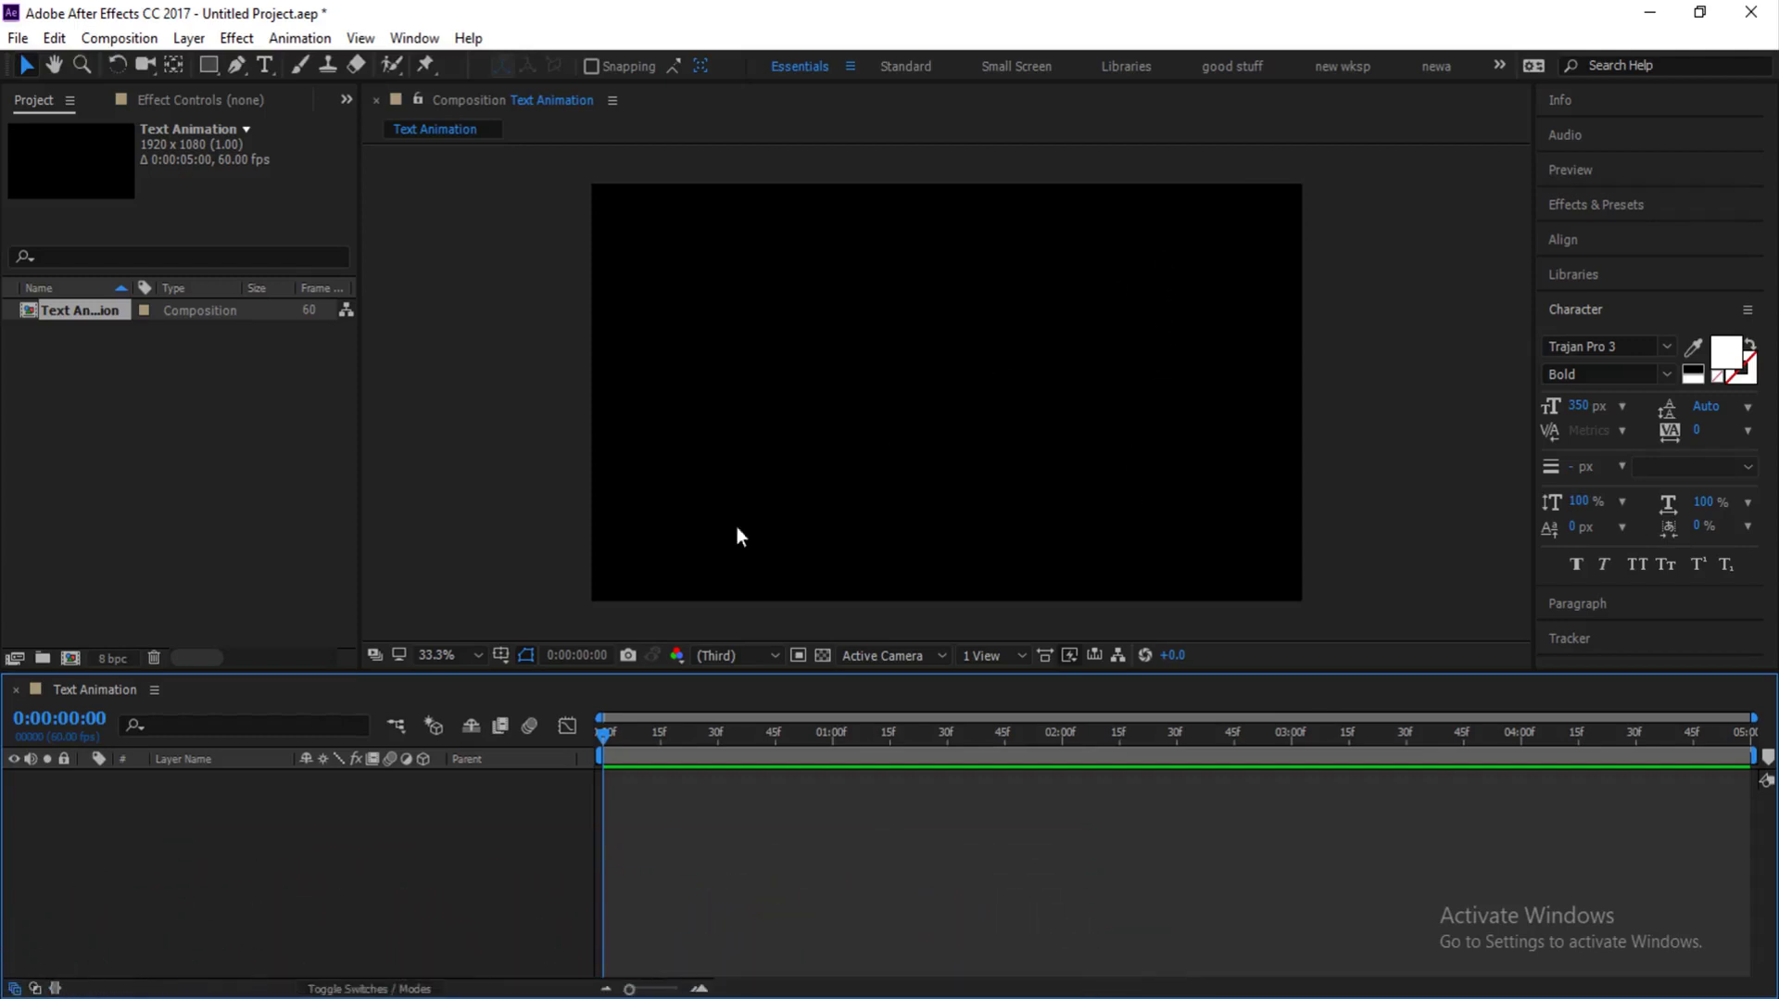
Step: Create a 1920 x 1080 solid layer named "BG" with the purple colour 900ABC
right_click(155, 812)
mouse_move(315, 582)
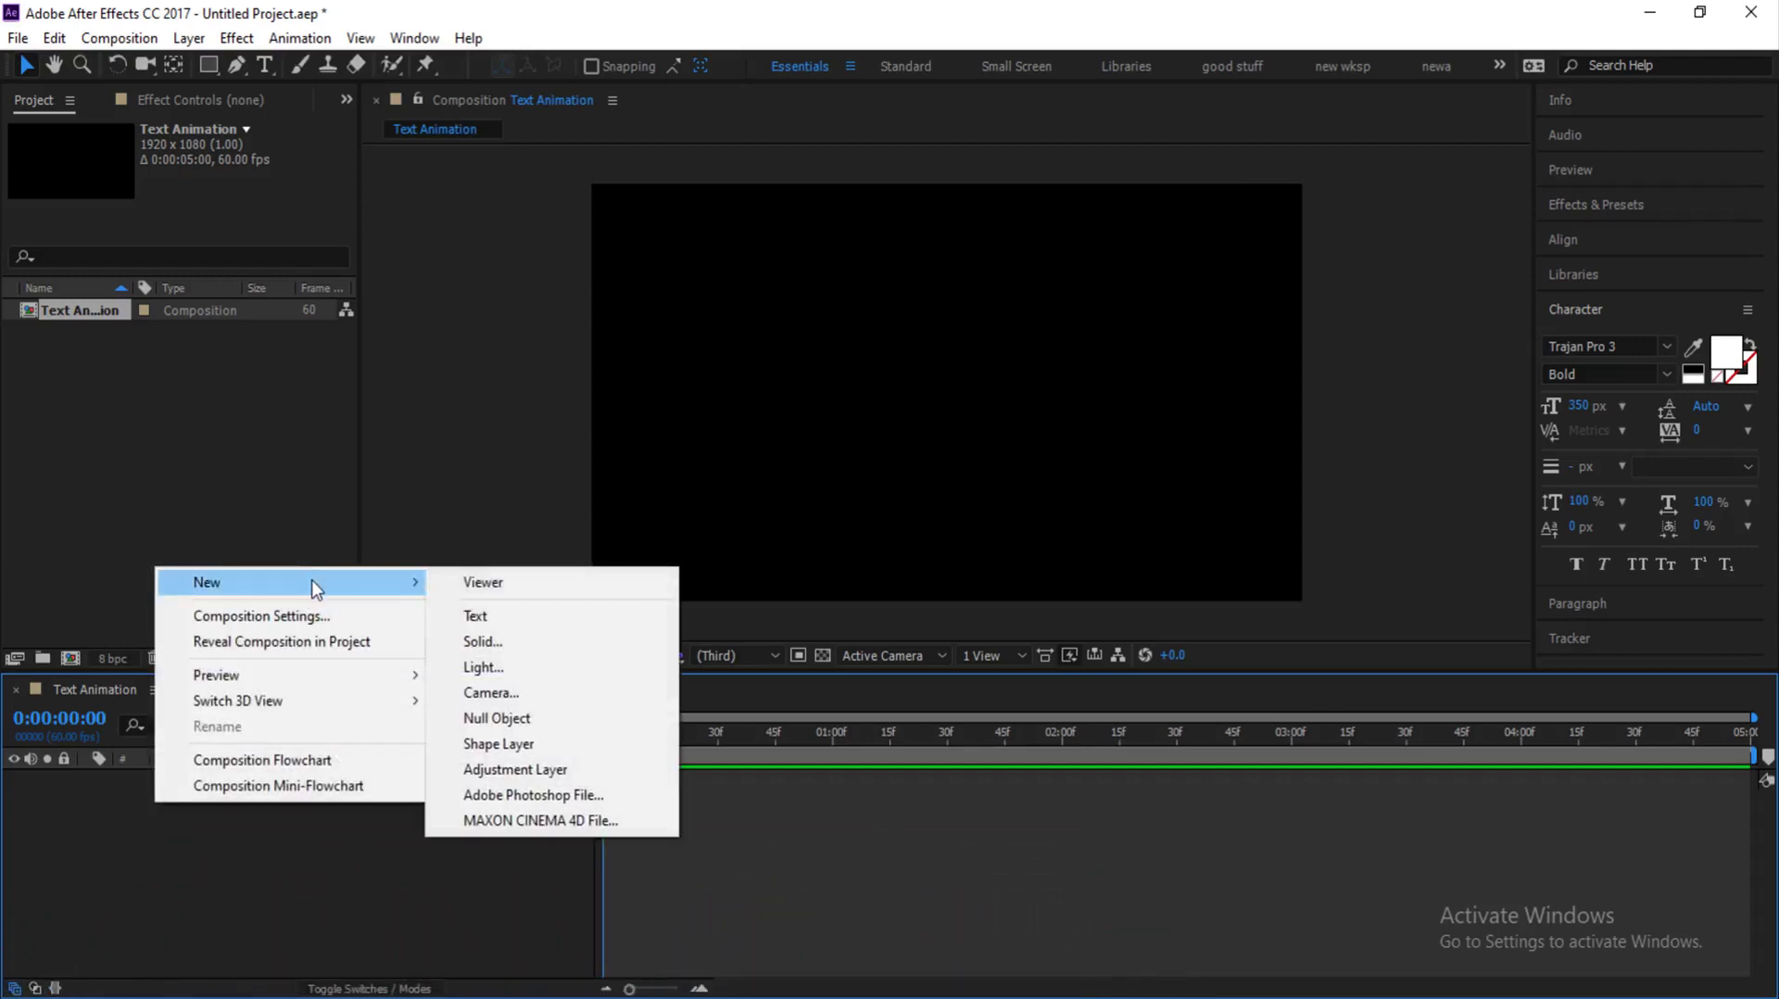
click(504, 640)
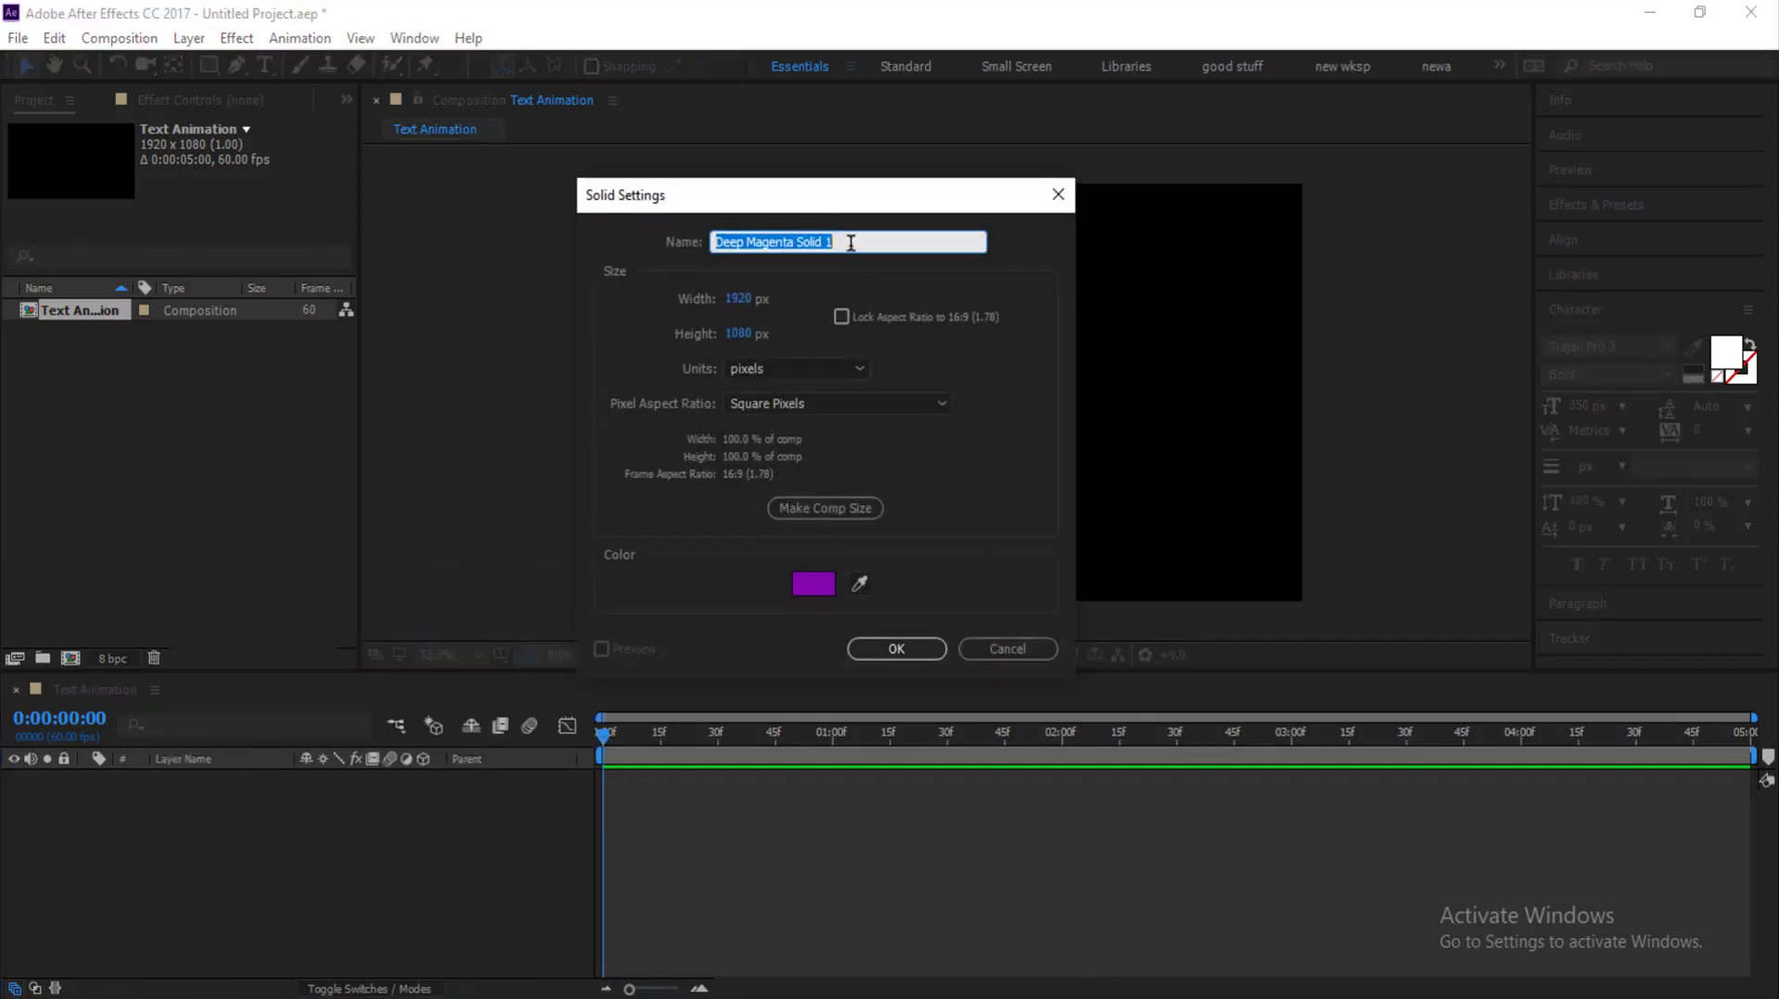
text(BG)
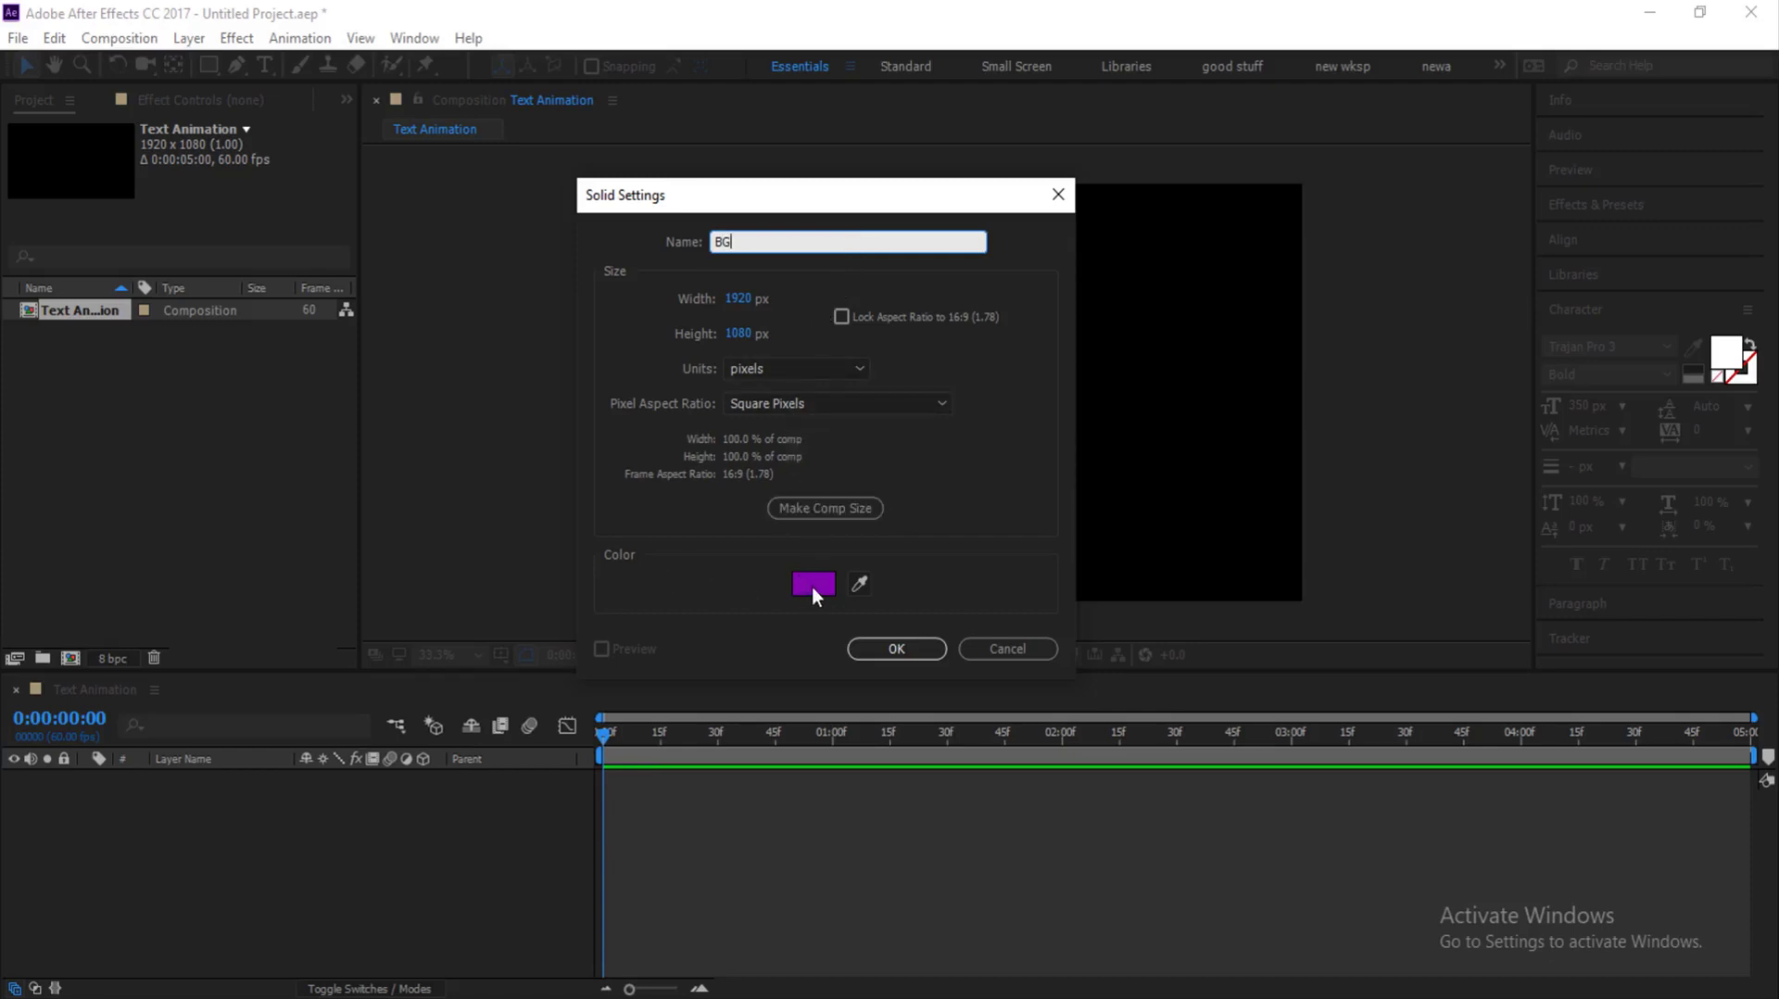
click(815, 586)
click(1264, 348)
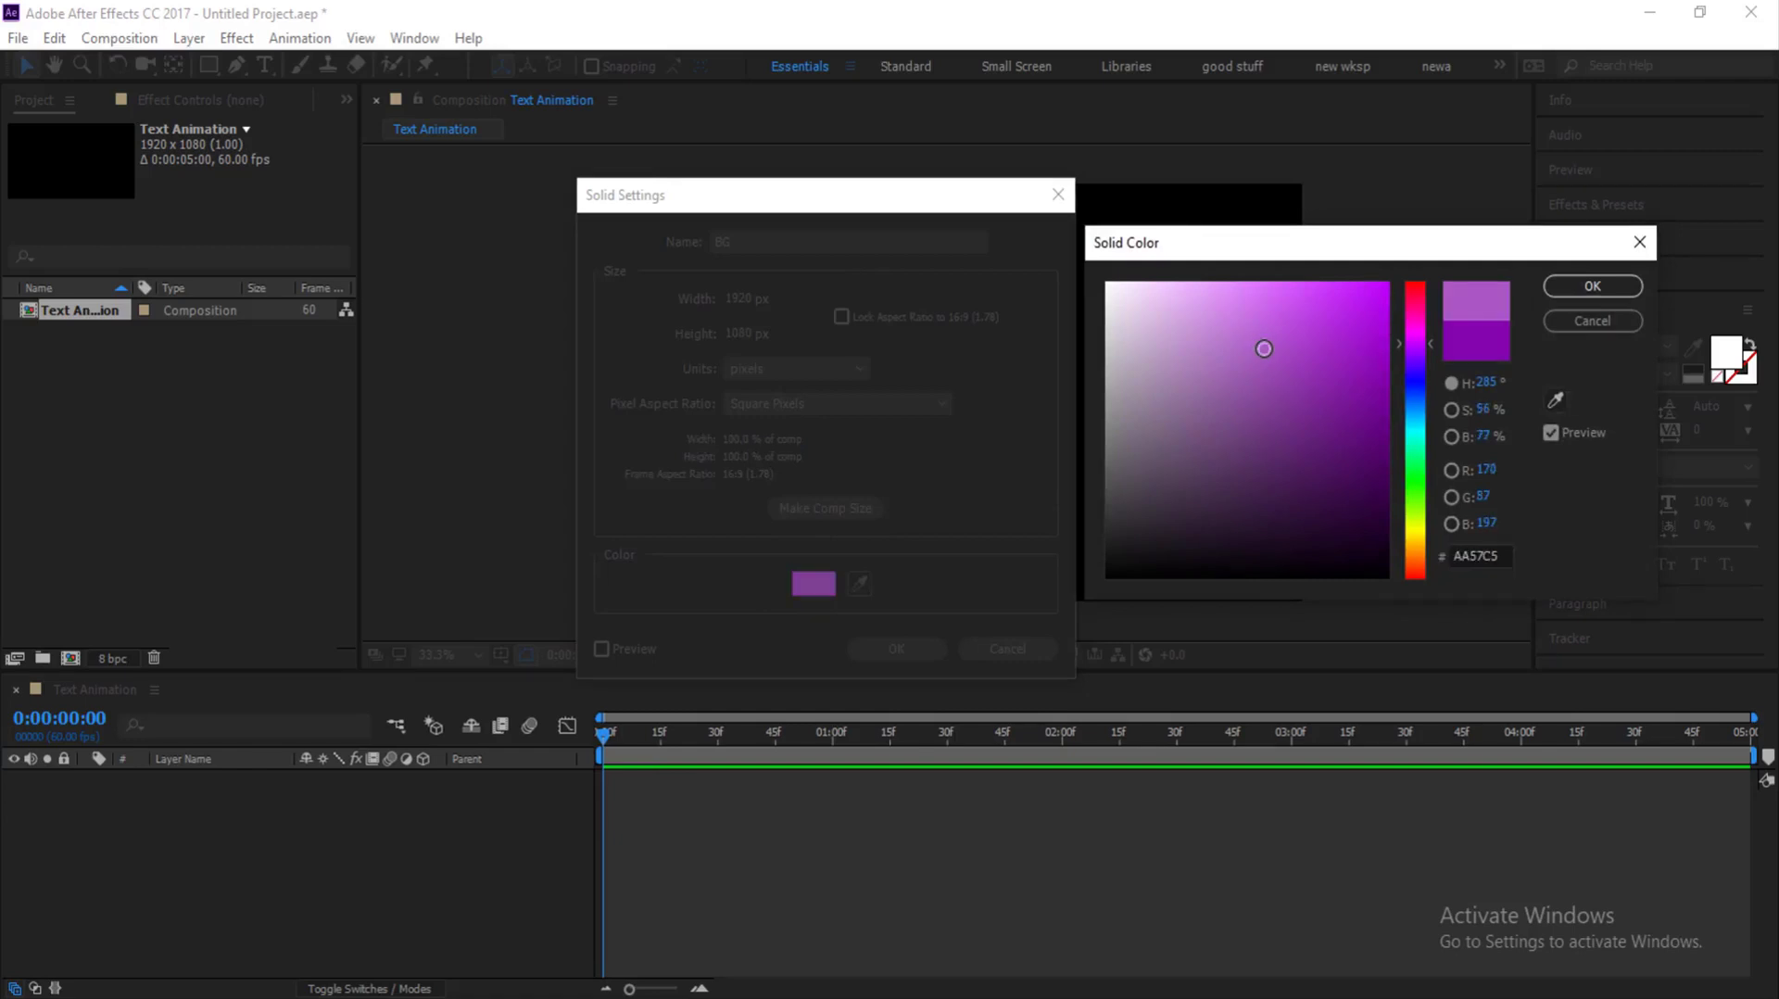
mouse_move(1264, 348)
mouse_down()
mouse_move(1384, 389)
mouse_move(1374, 360)
mouse_up()
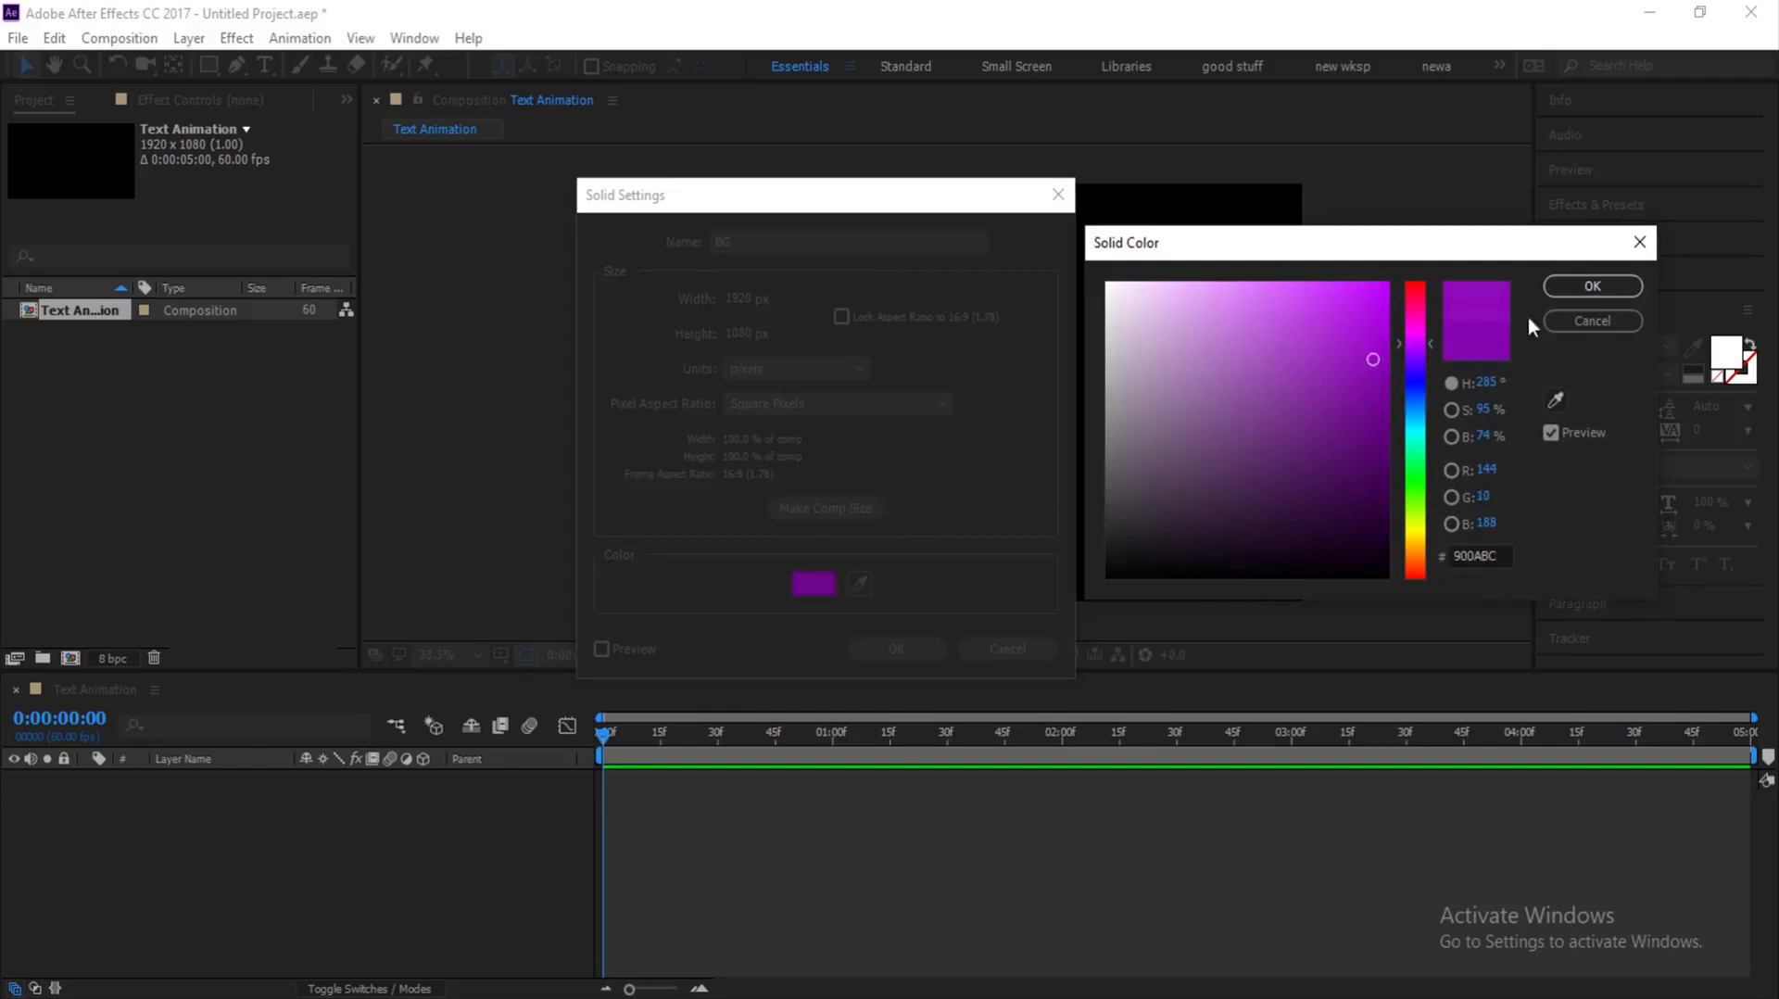
click(1606, 288)
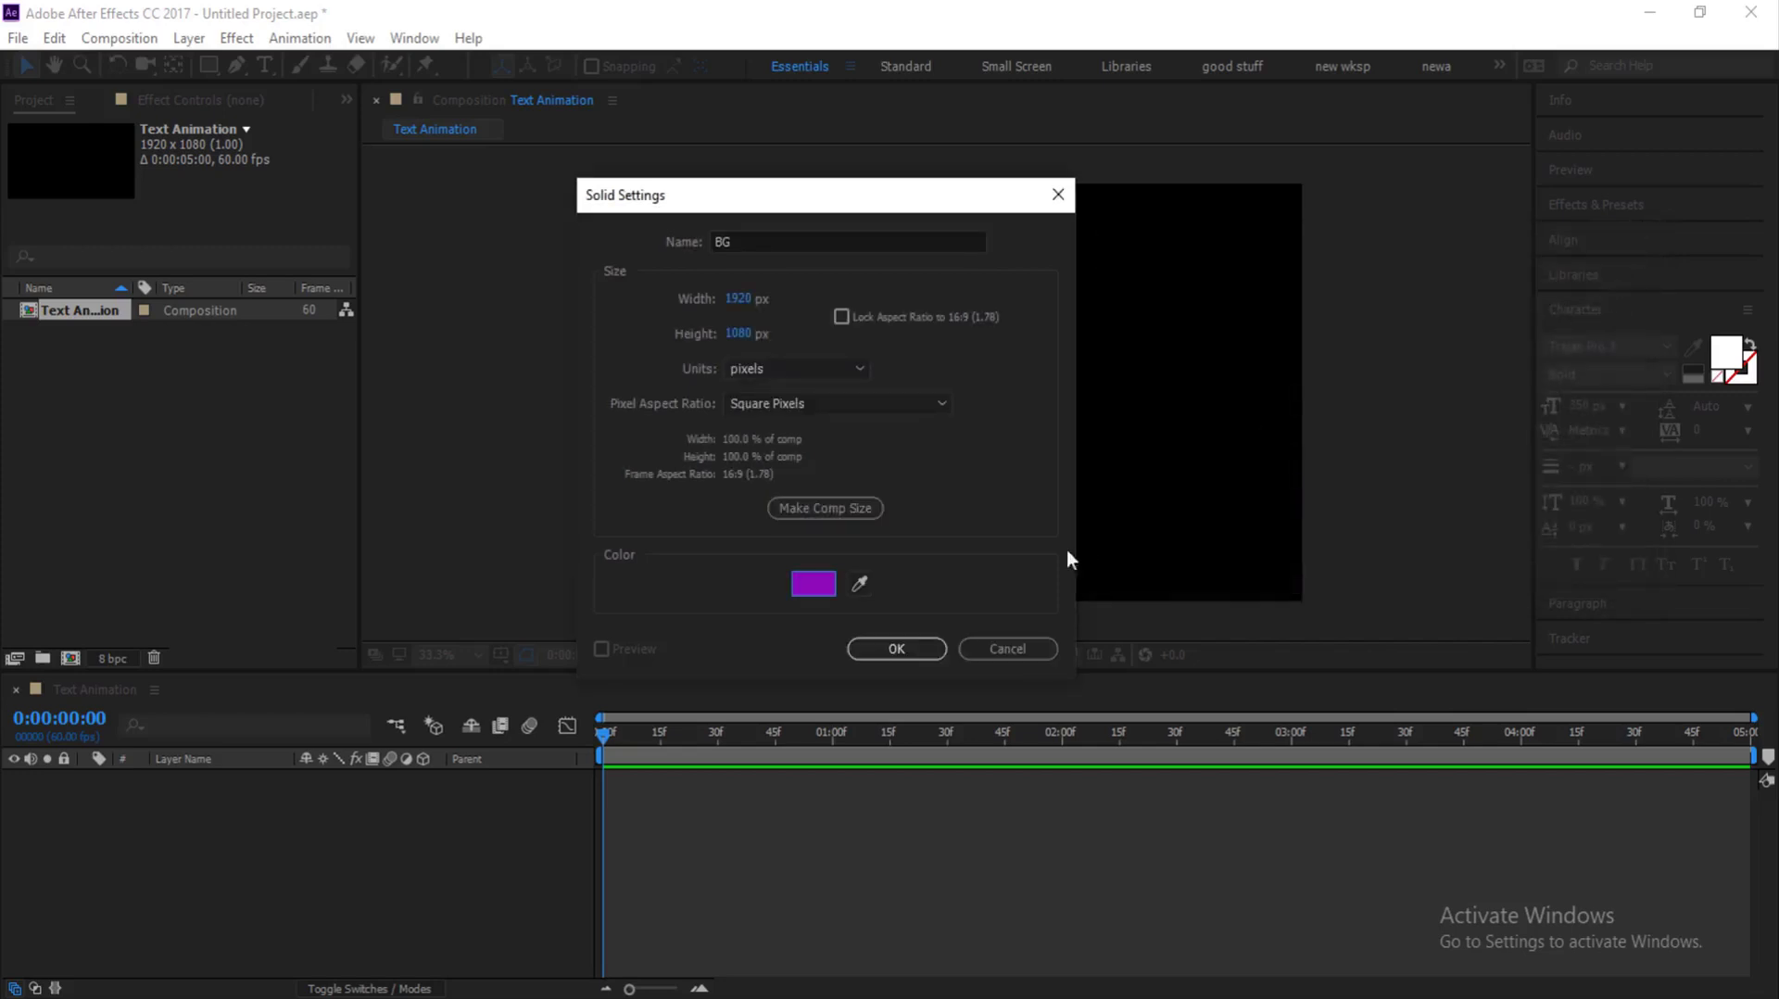
click(875, 648)
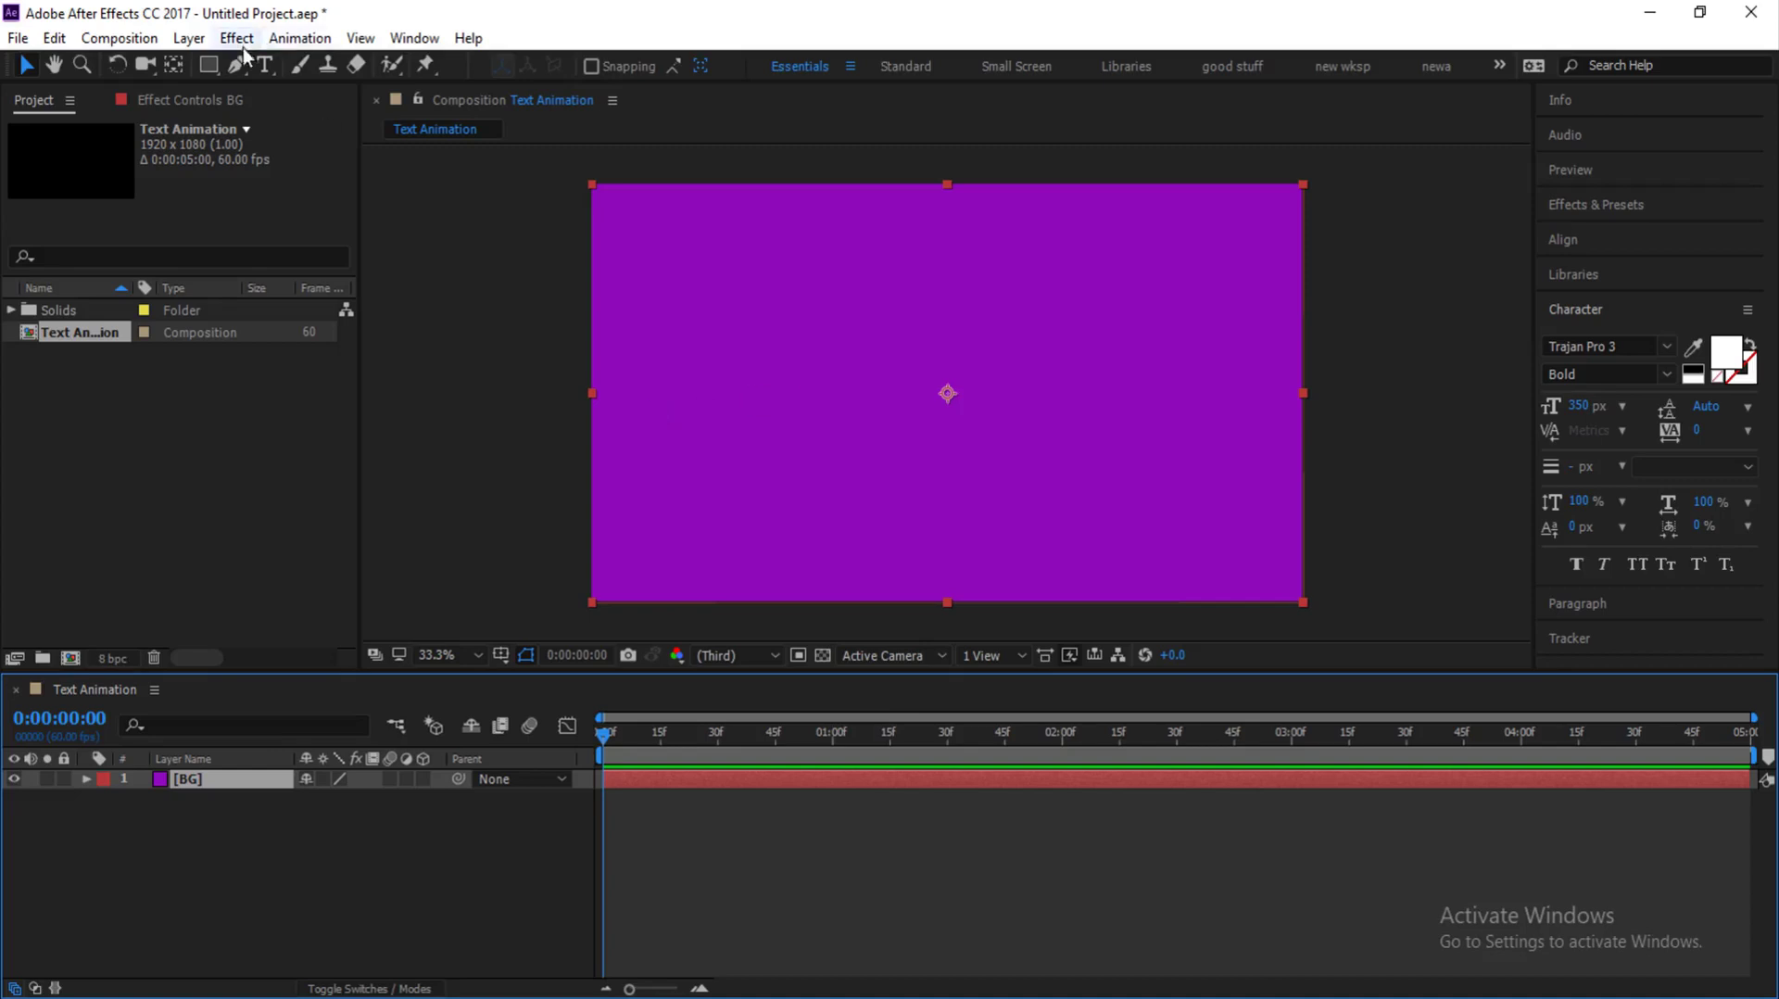
Step: Add a text layer reading "S" in white Trajan Pro 3 Bold, 350 px, and position it in the left part of the frame at mid-height
click(265, 67)
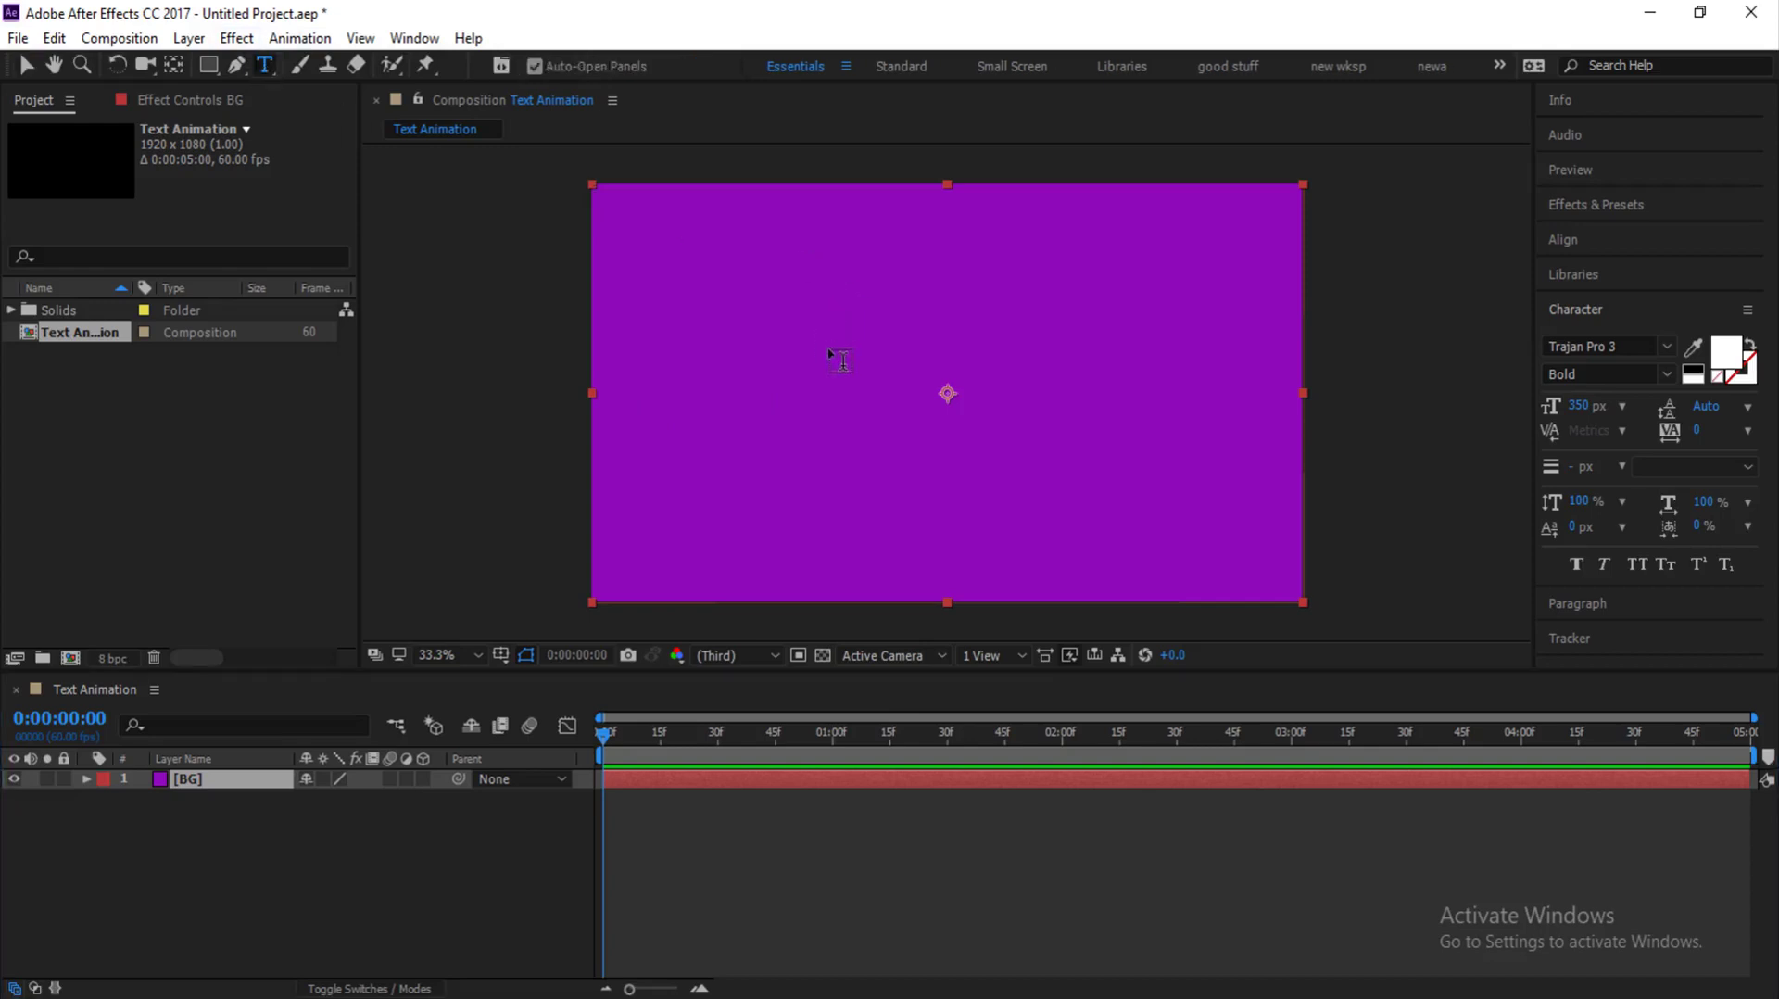
click(830, 399)
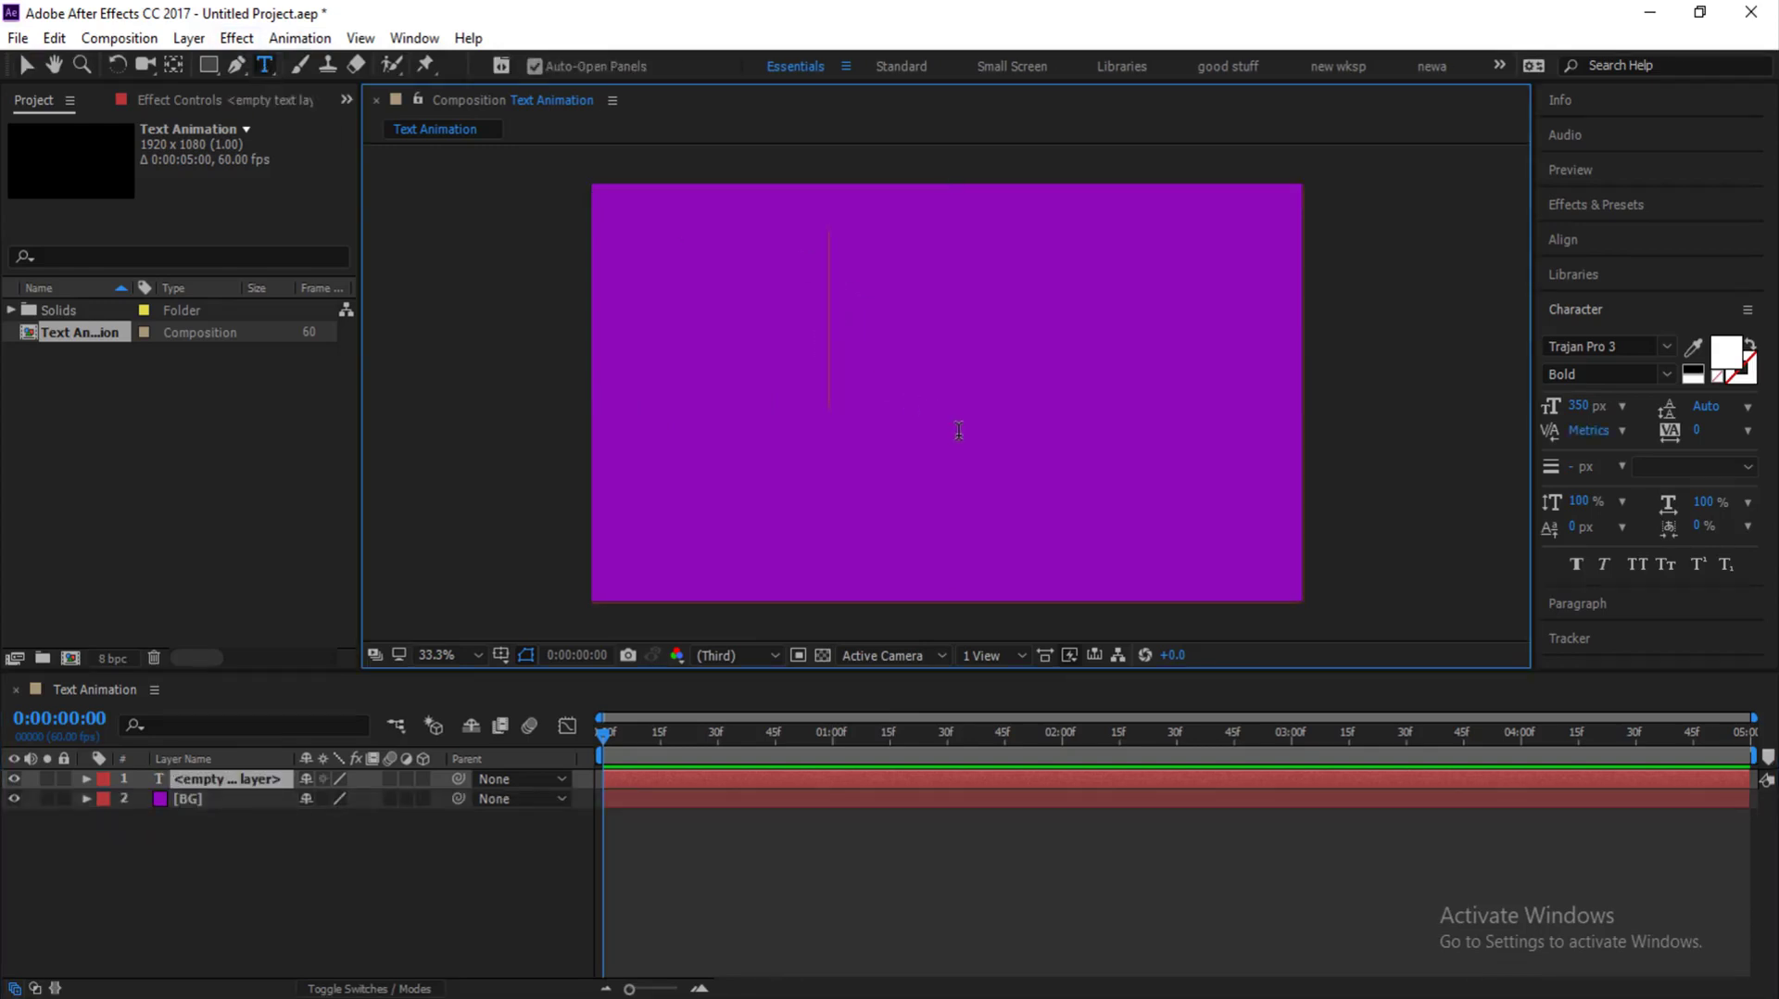
text(S)
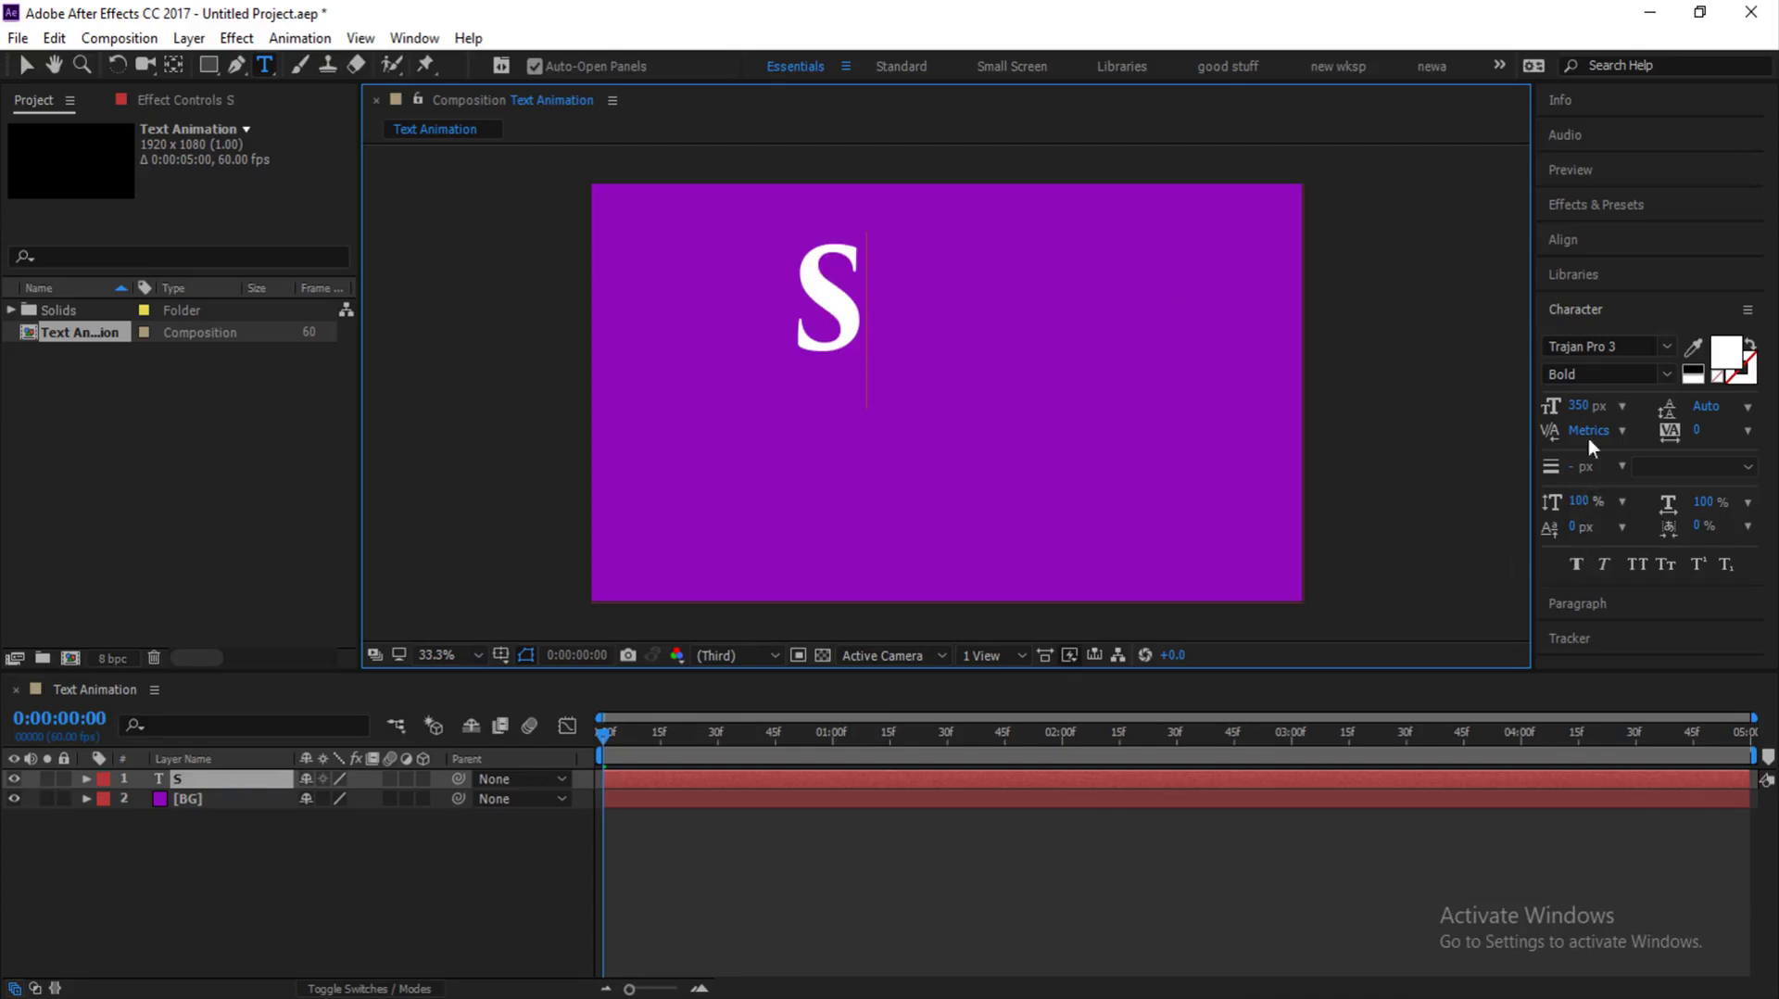
click(1613, 352)
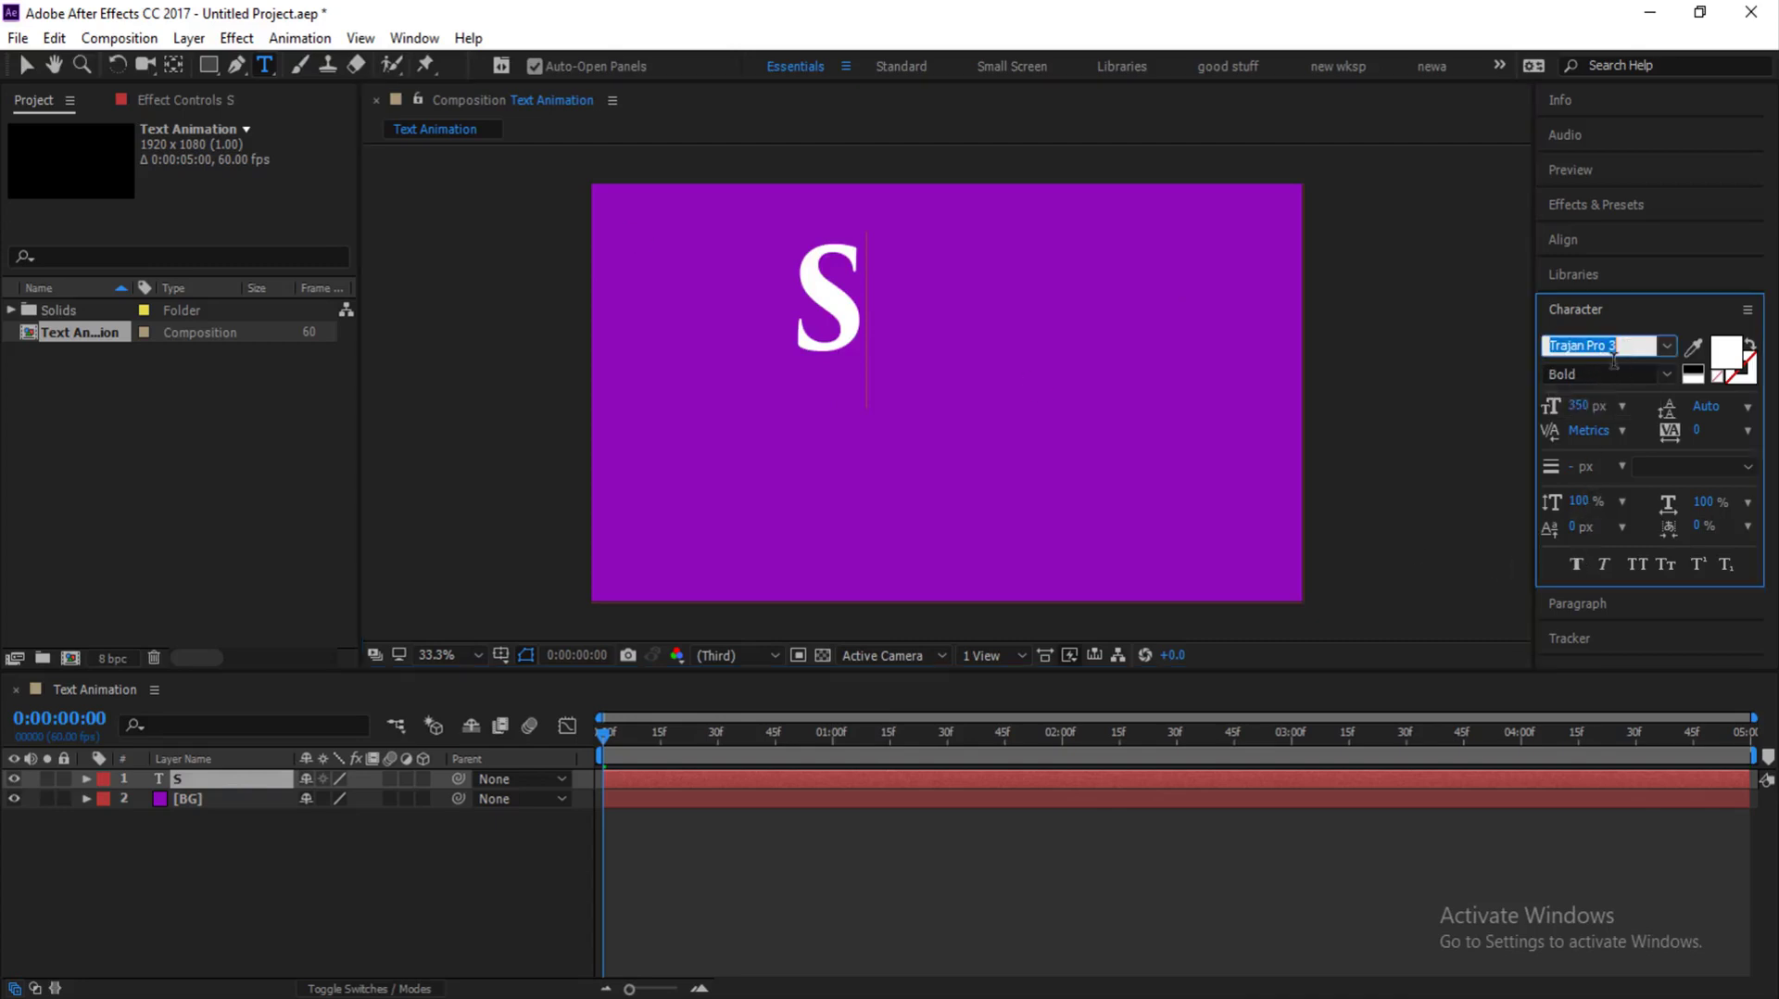
click(1601, 373)
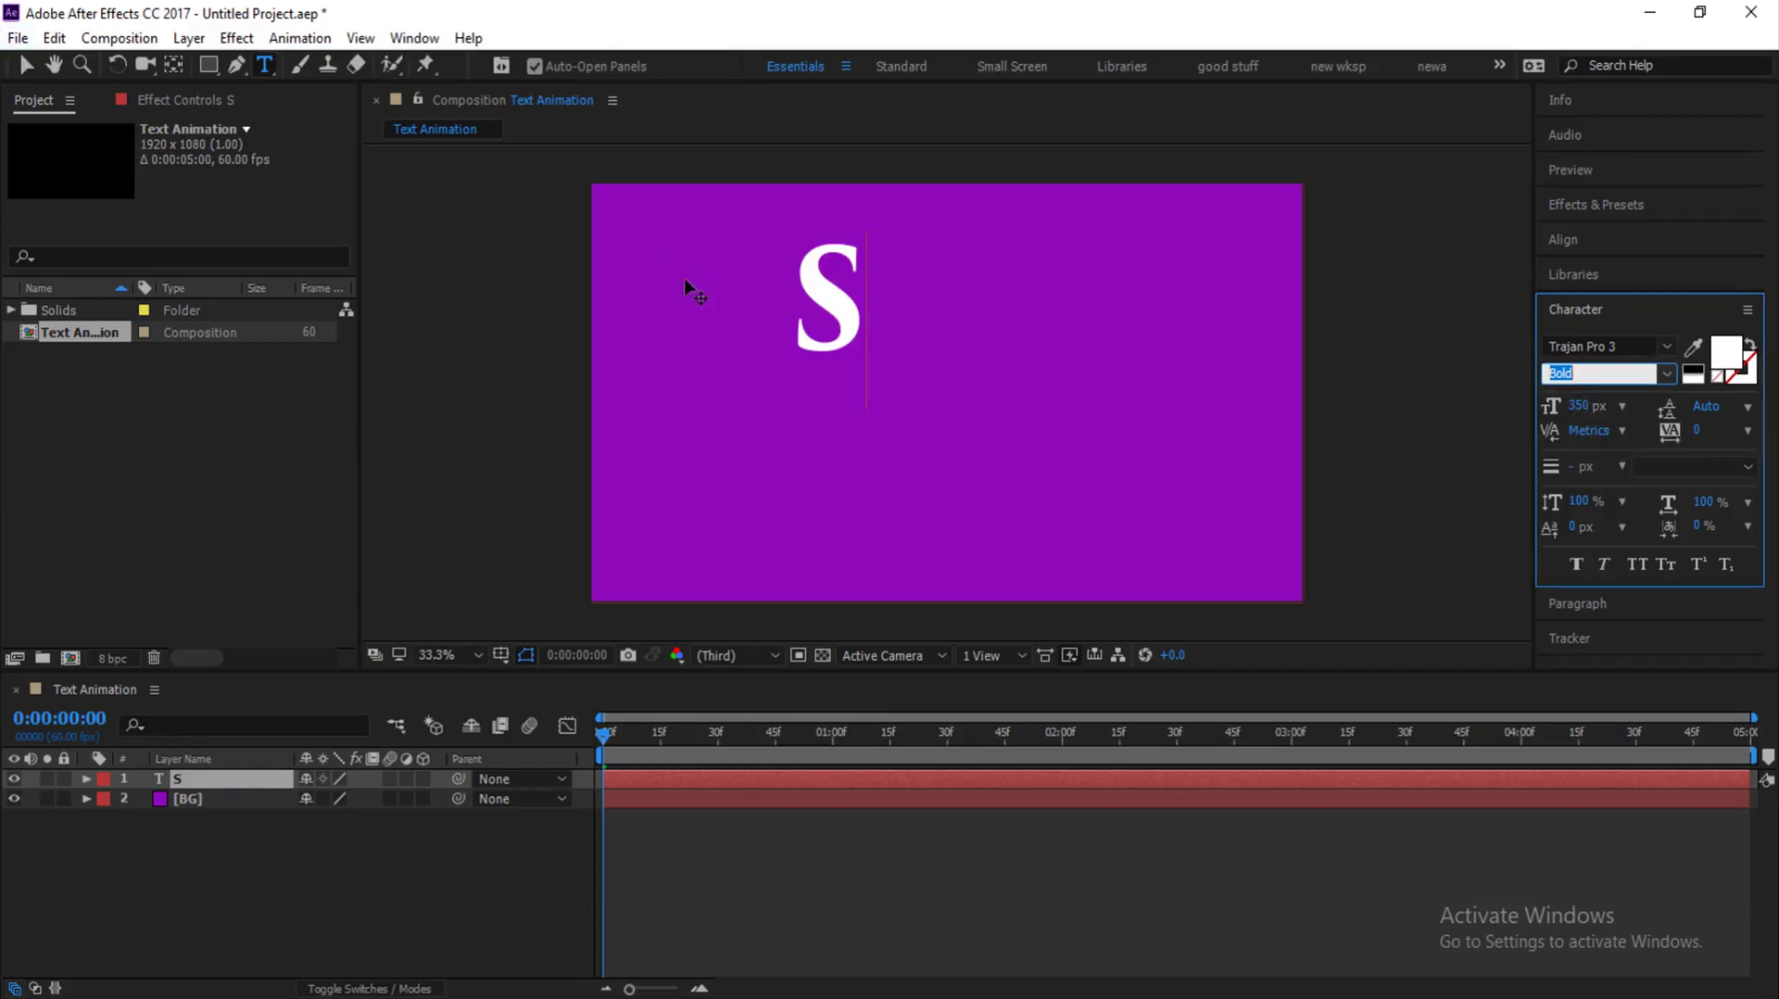
click(25, 67)
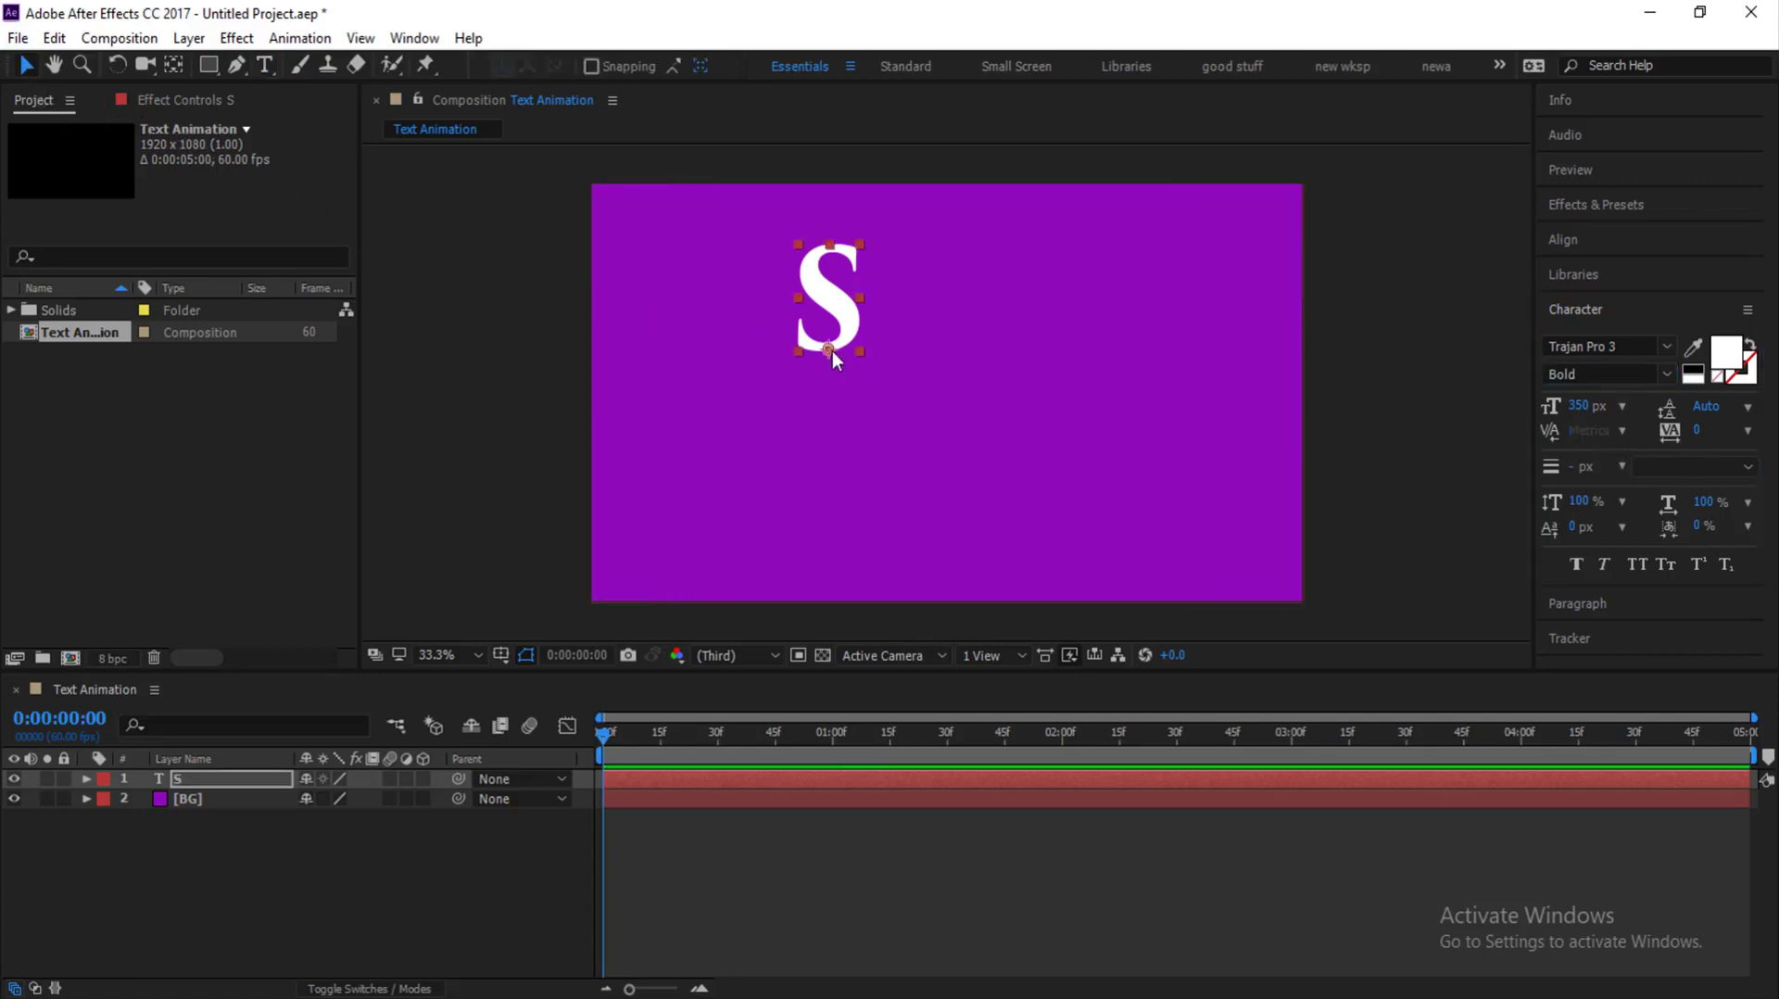
drag(831, 350, 726, 446)
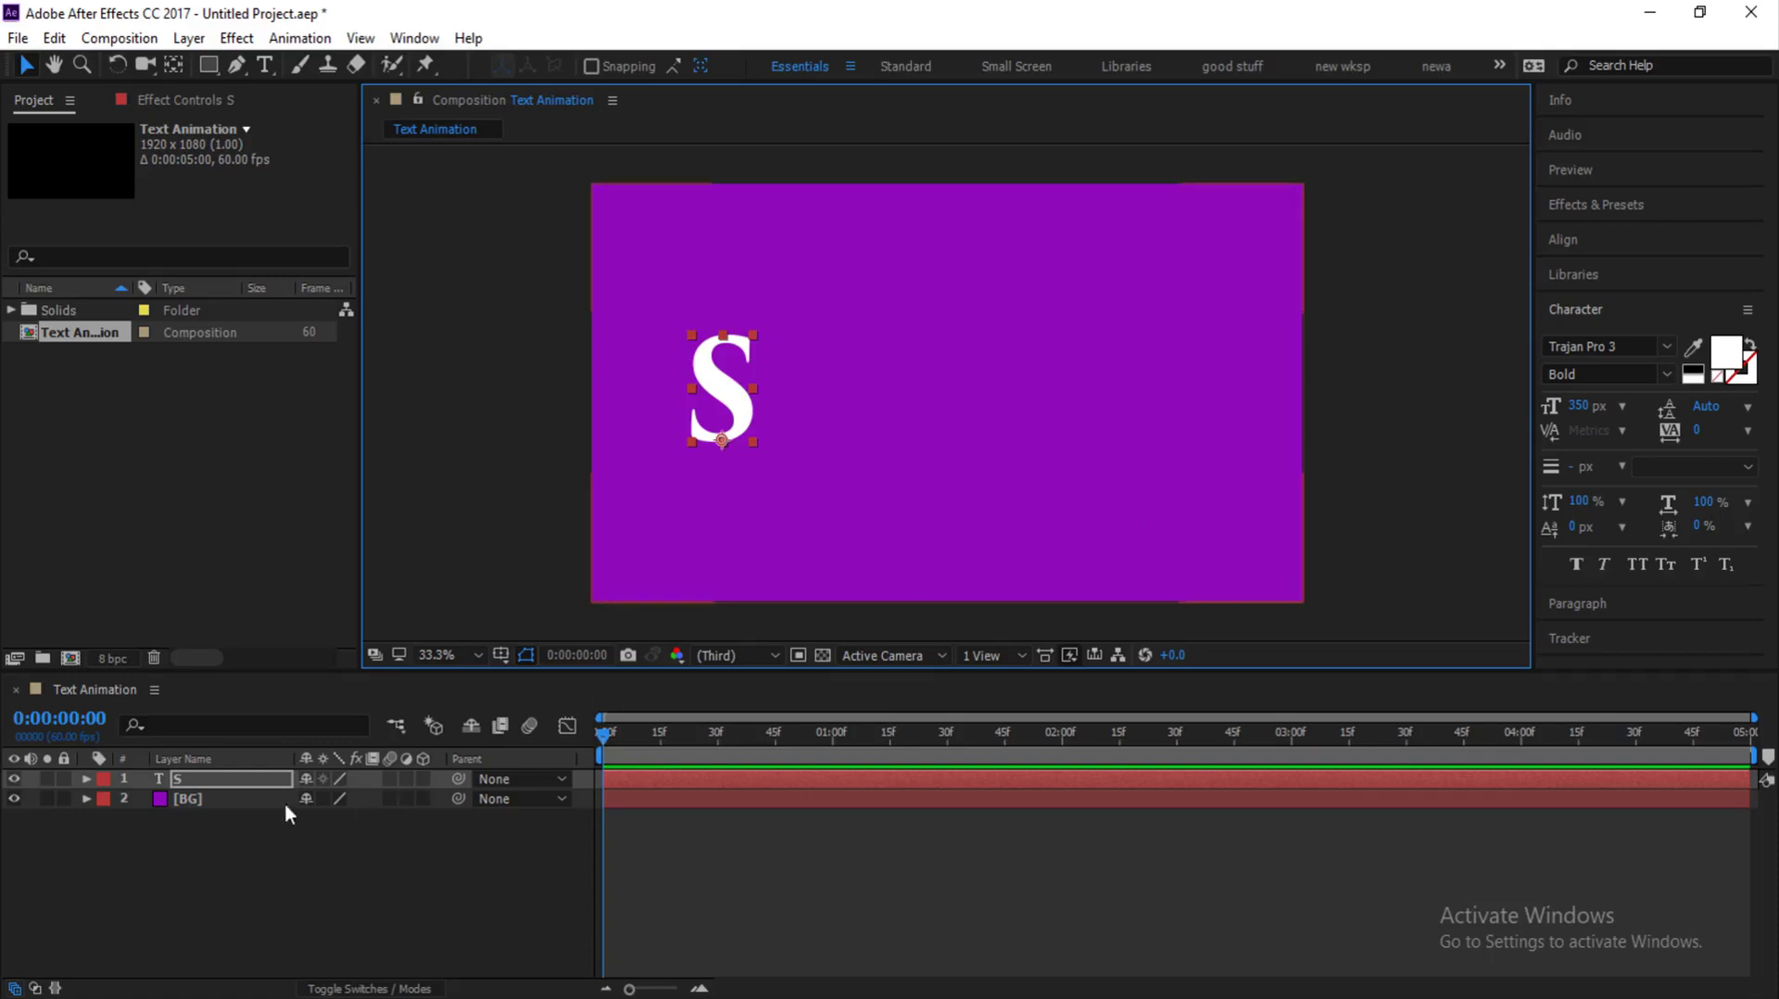
Step: Pre-compose the S text layer into a new composition named "S", moving all attributes into it
right_click(208, 778)
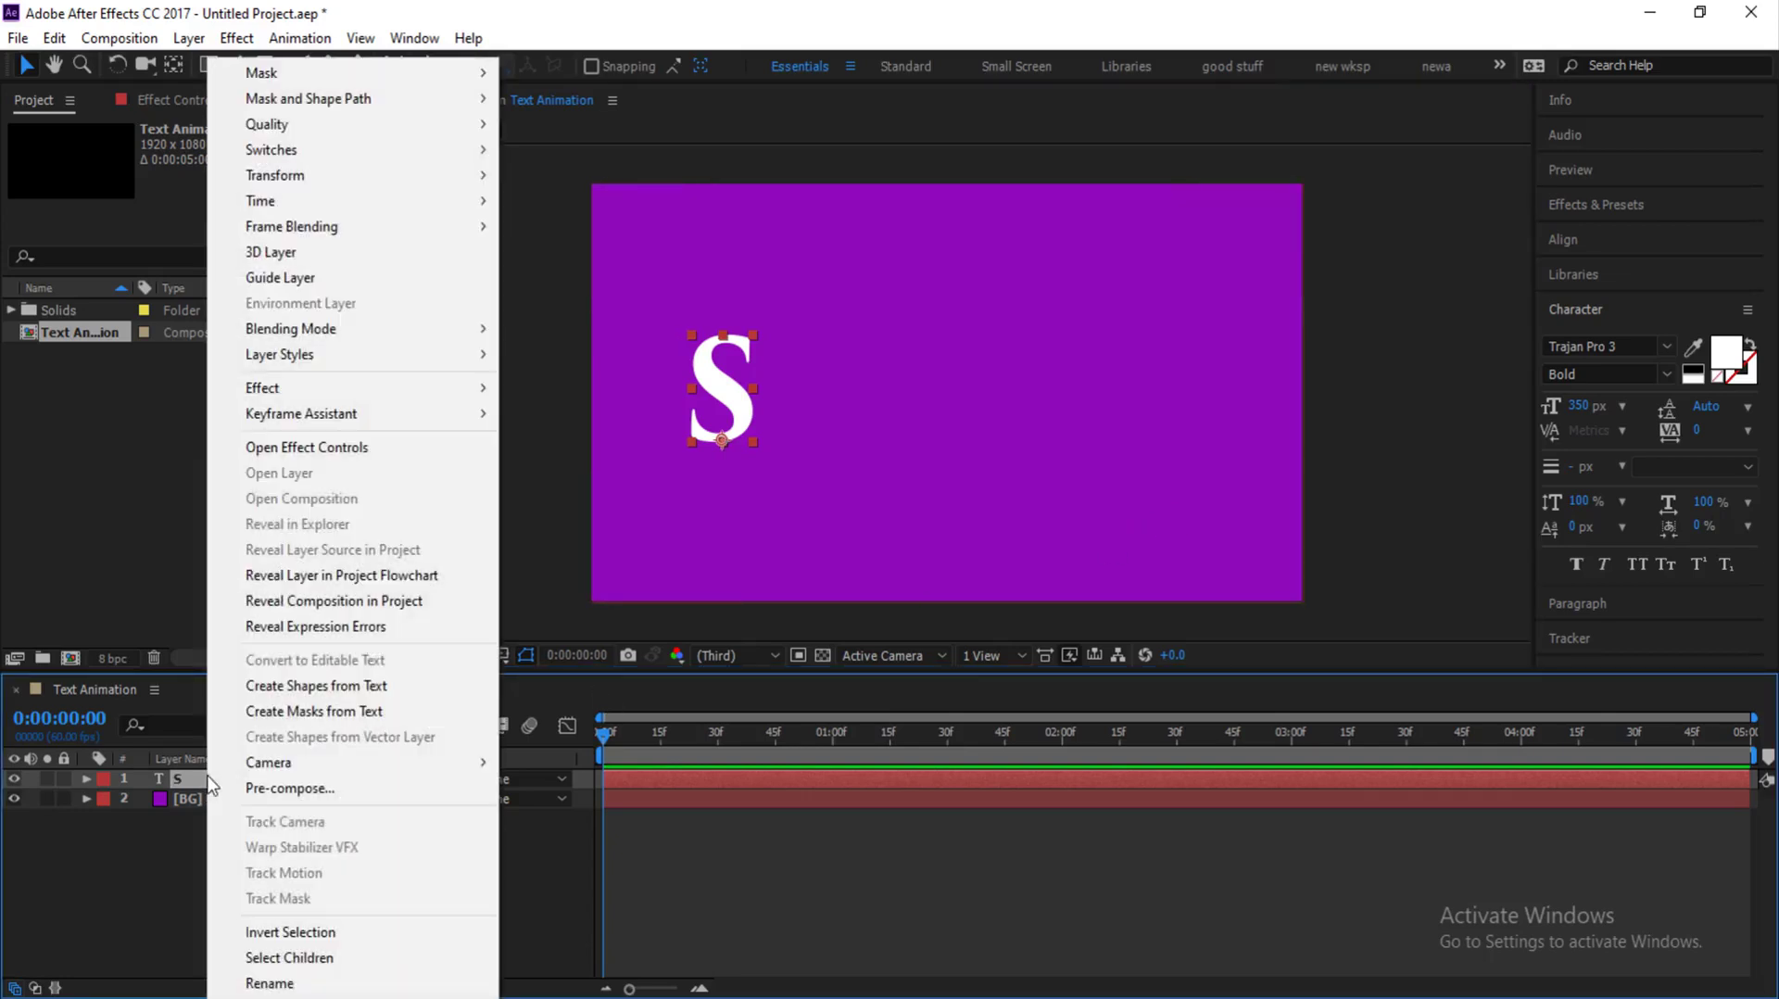
click(248, 788)
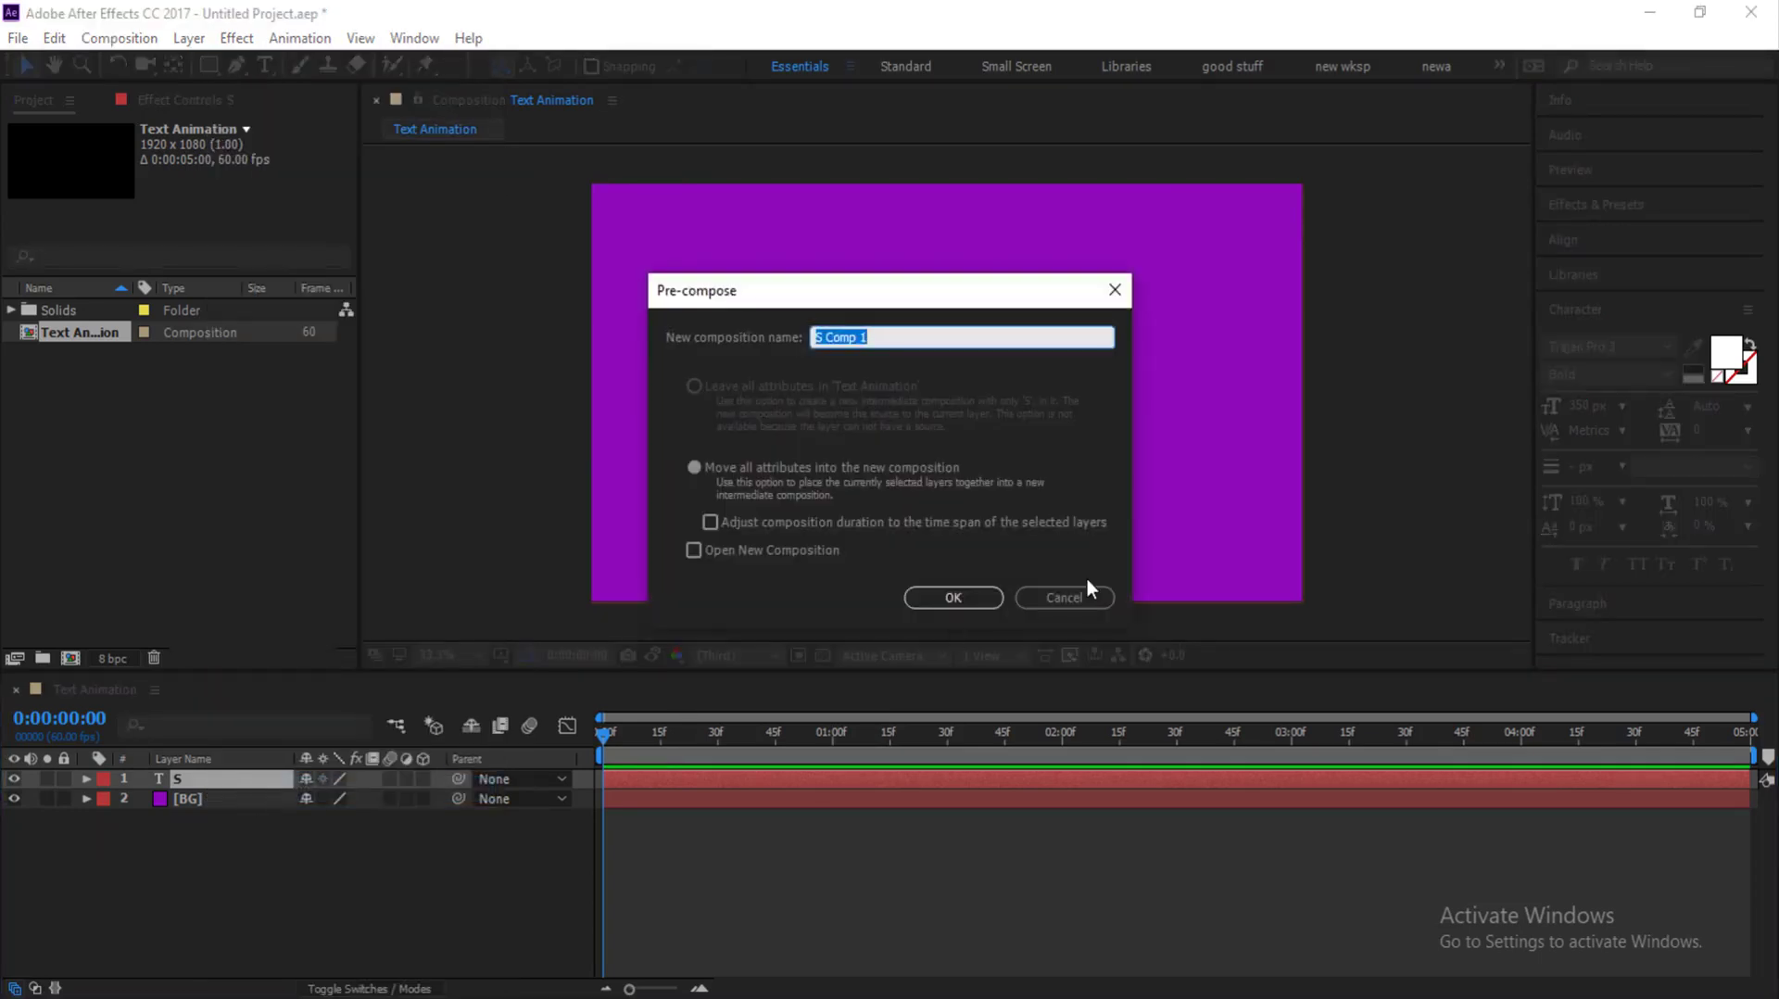
text(S)
click(967, 598)
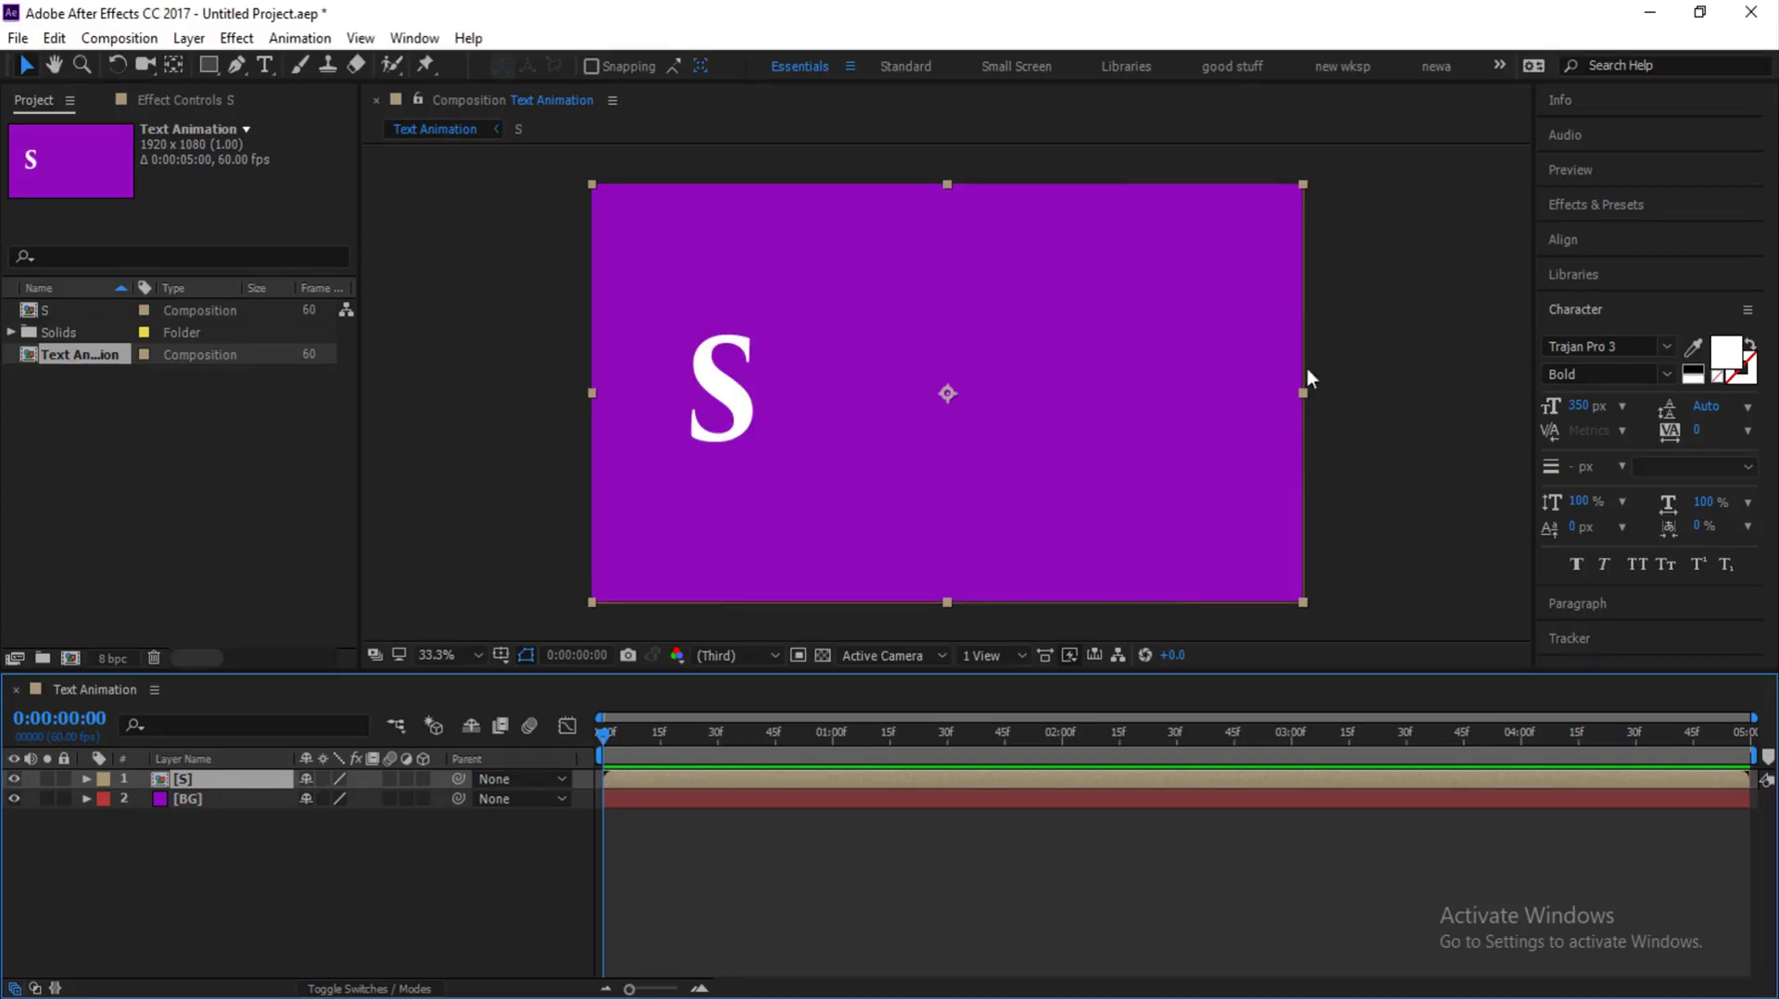
Step: Find the Radial Wipe transition effect and apply it to the S composition layer
click(1581, 204)
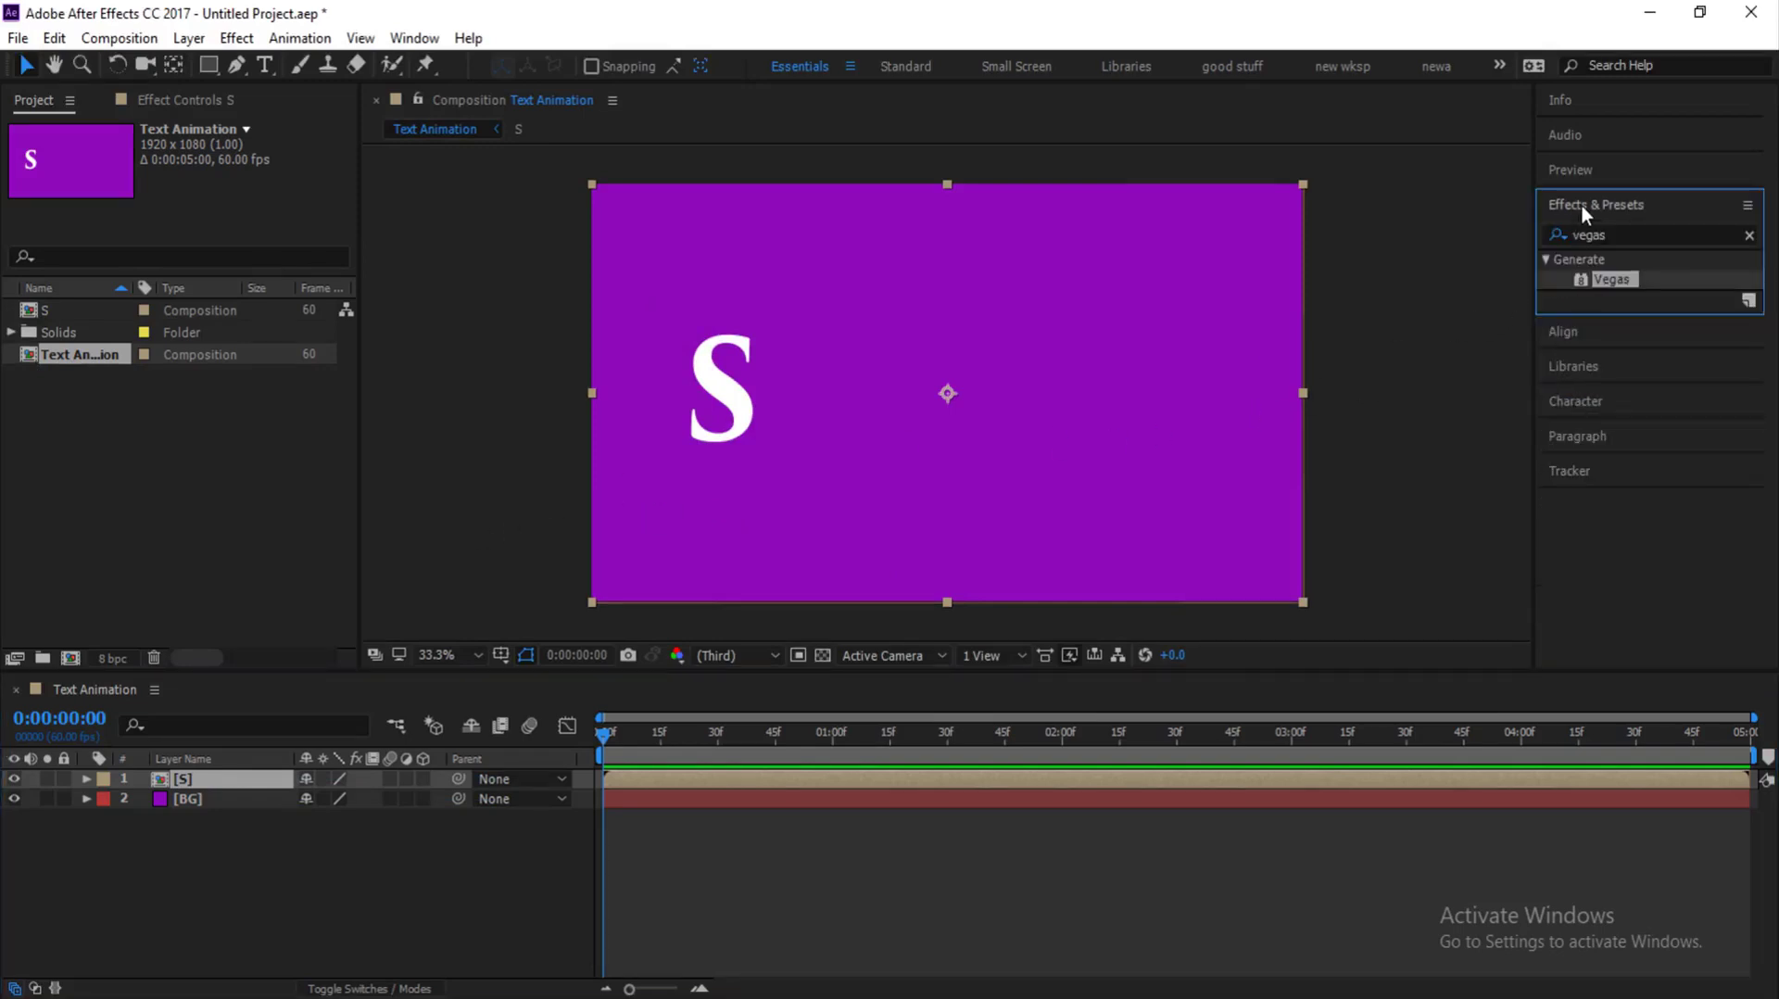
click(1610, 235)
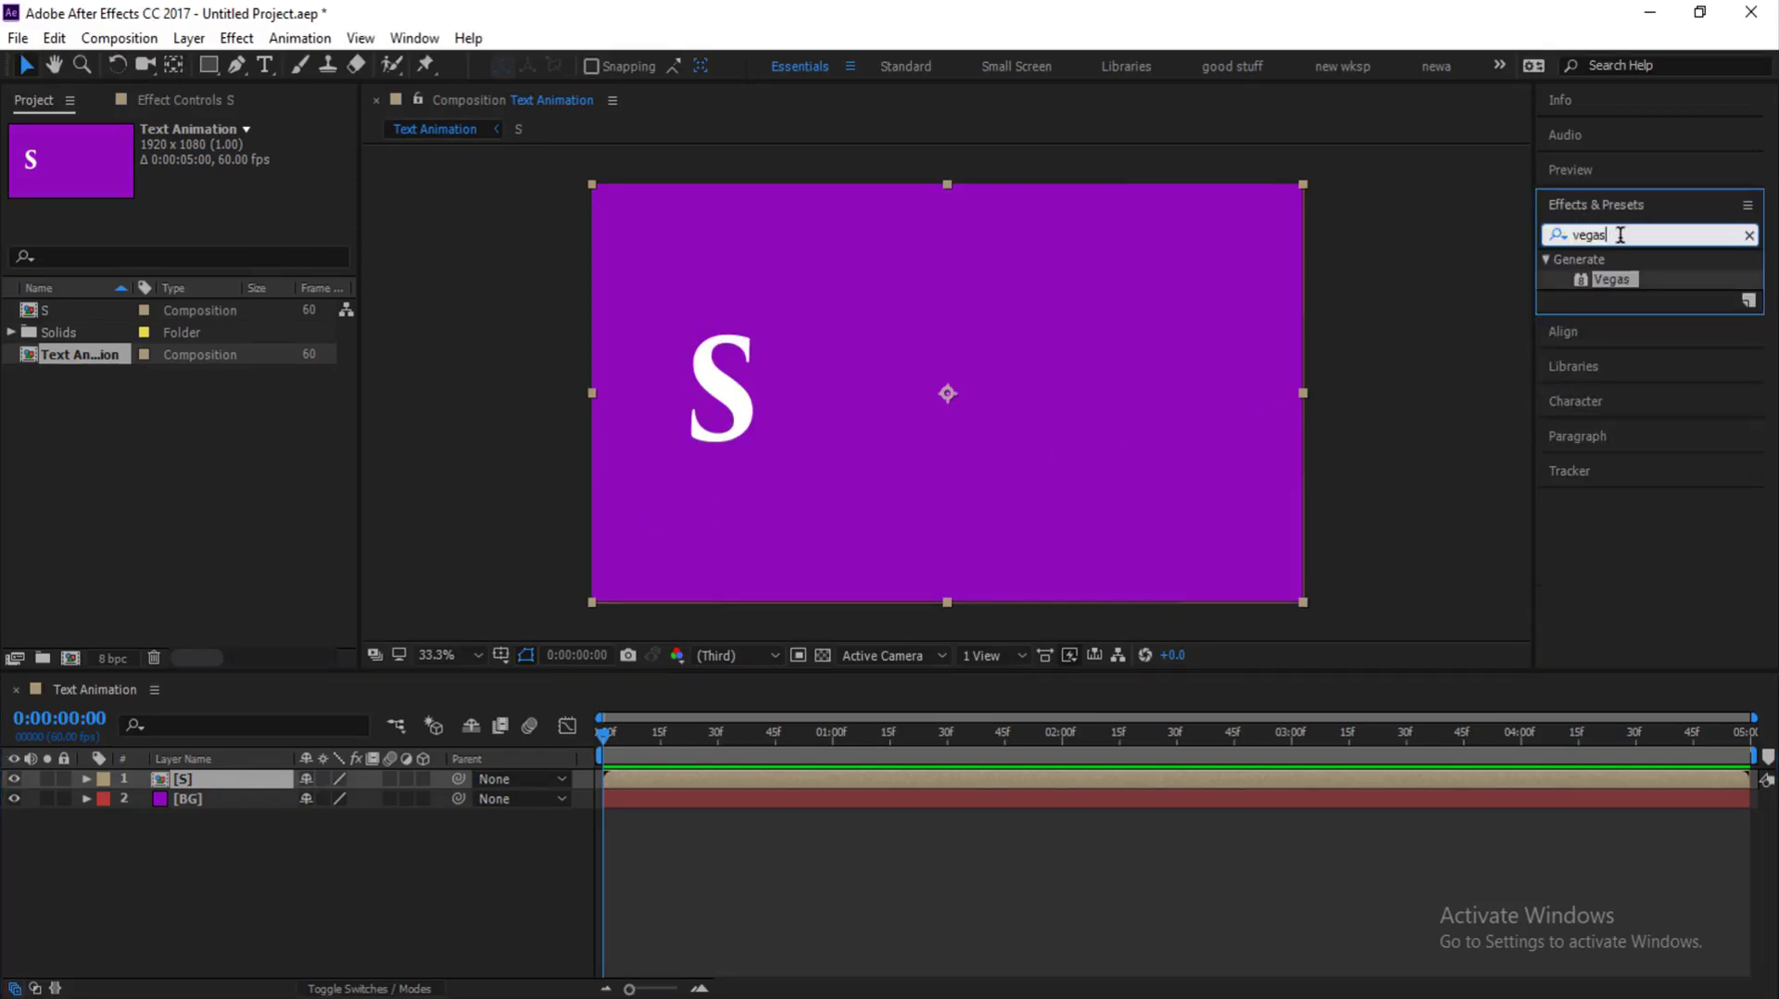
drag(1617, 234, 1536, 240)
text(Radial)
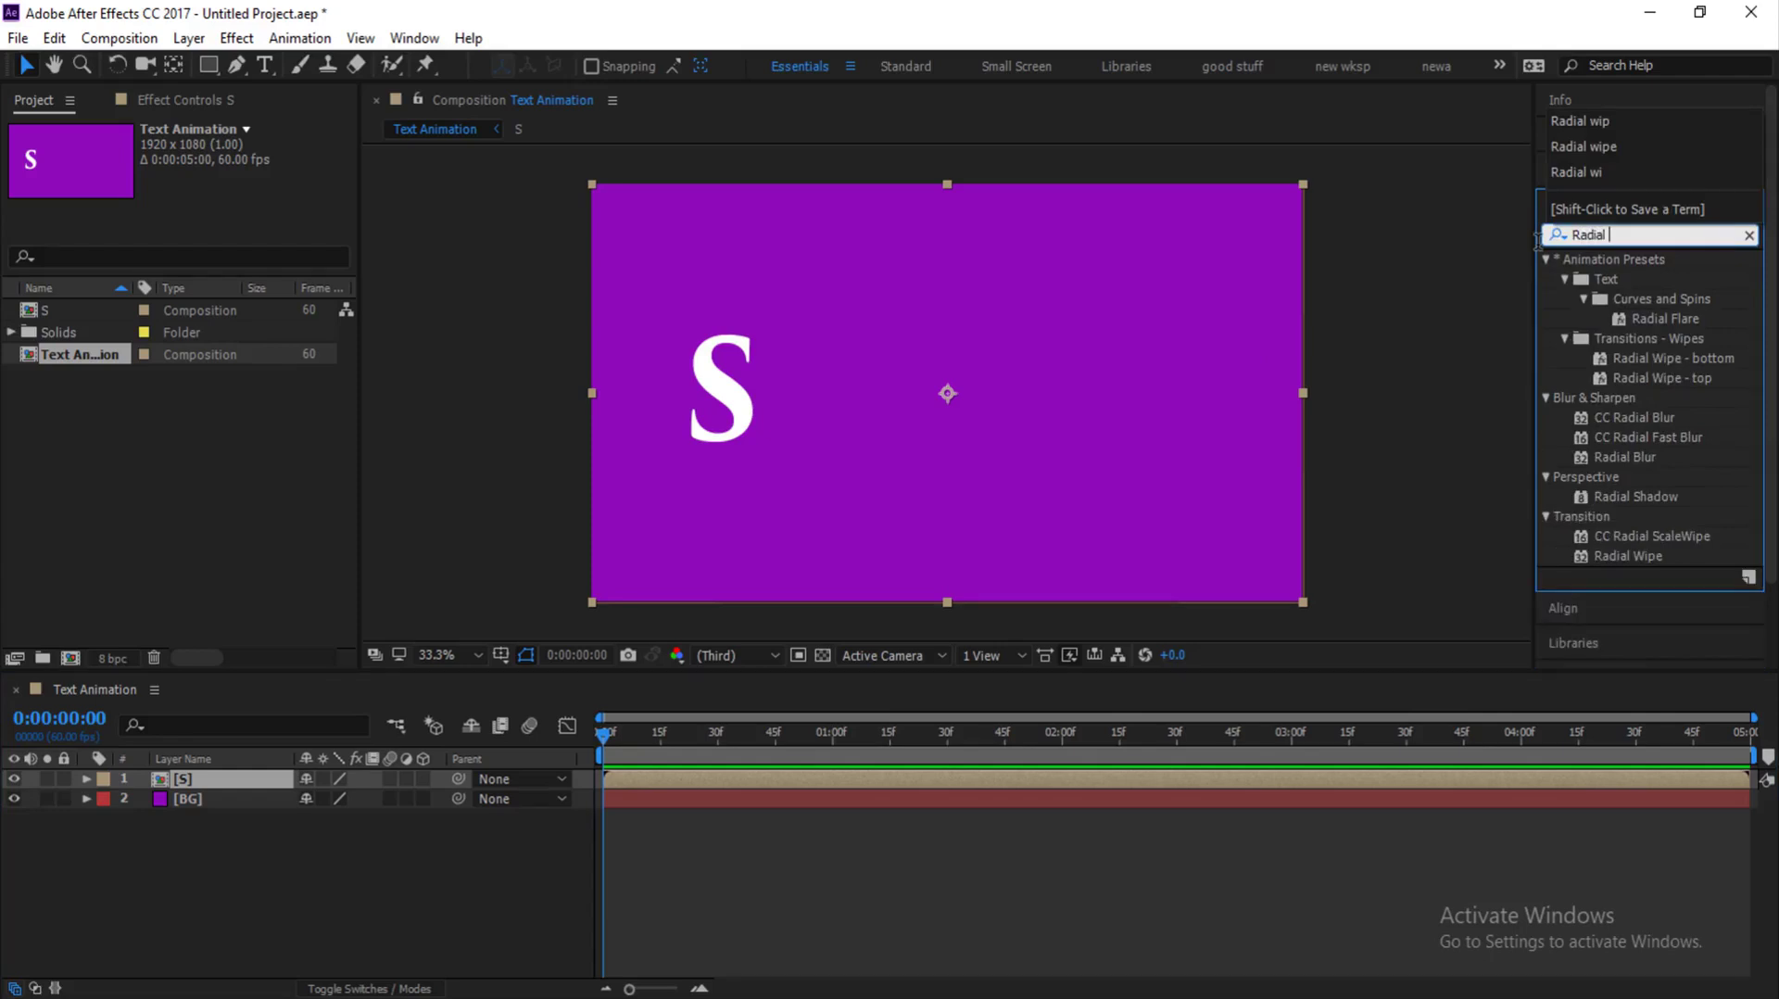
text( Wip)
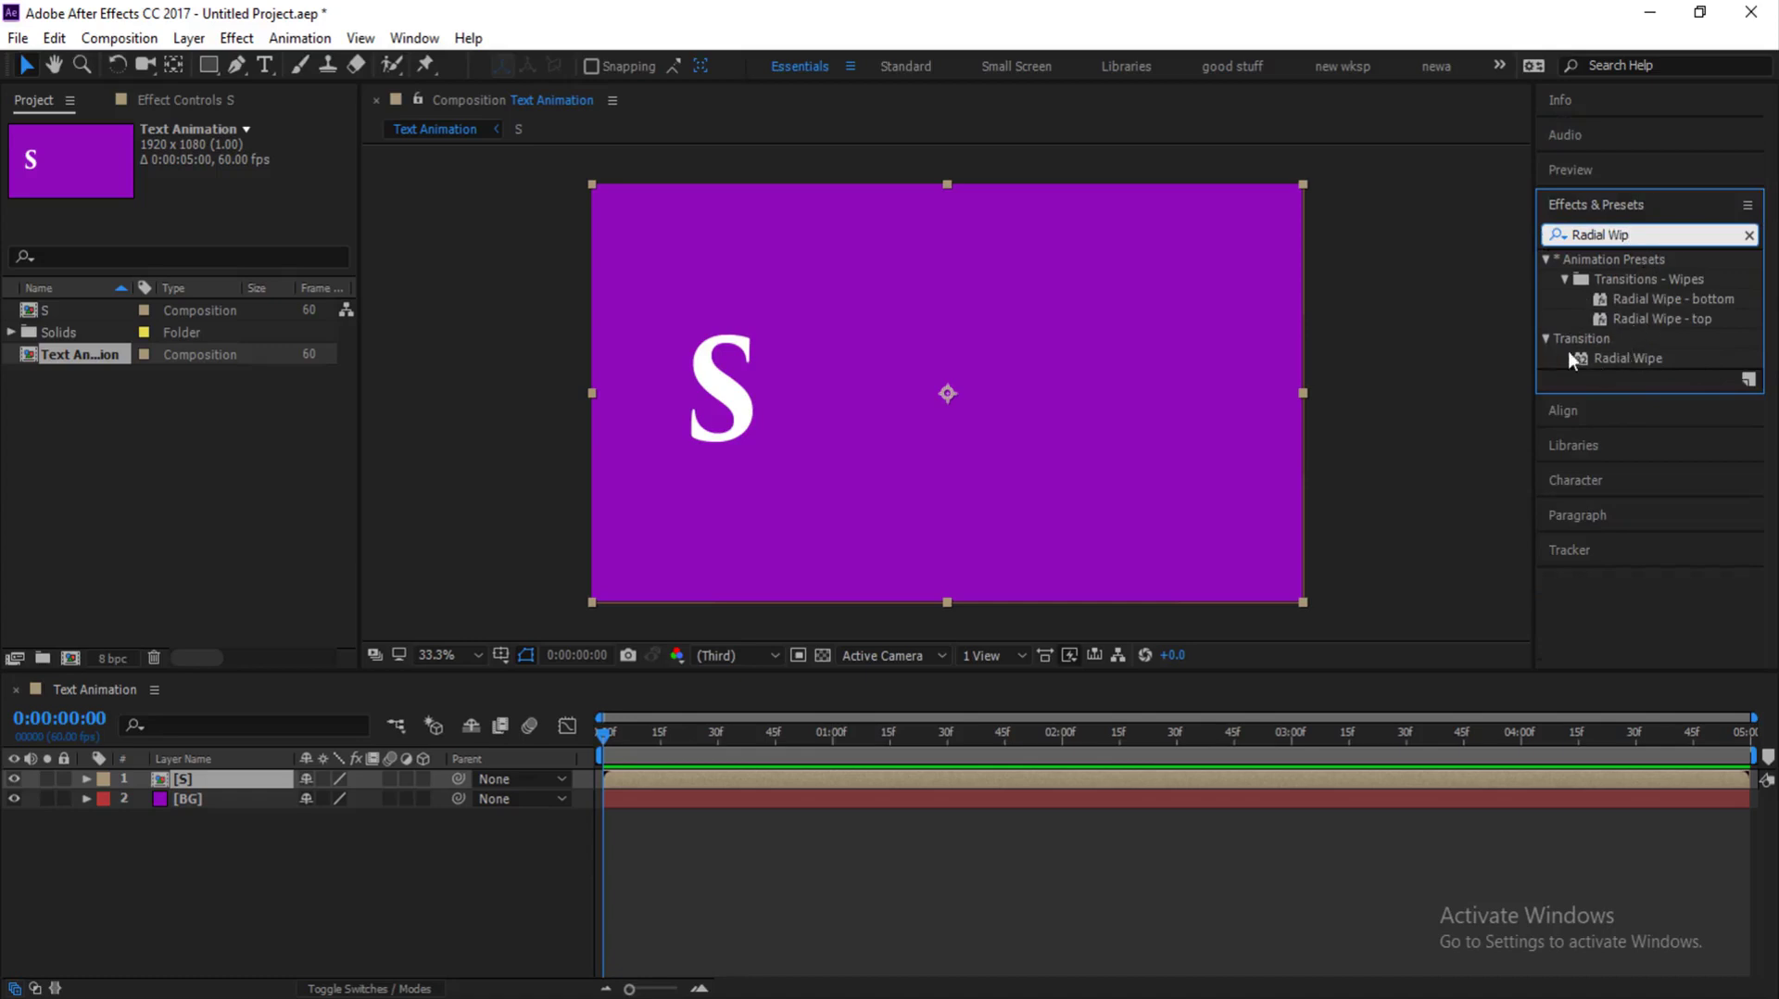
double_click(1675, 358)
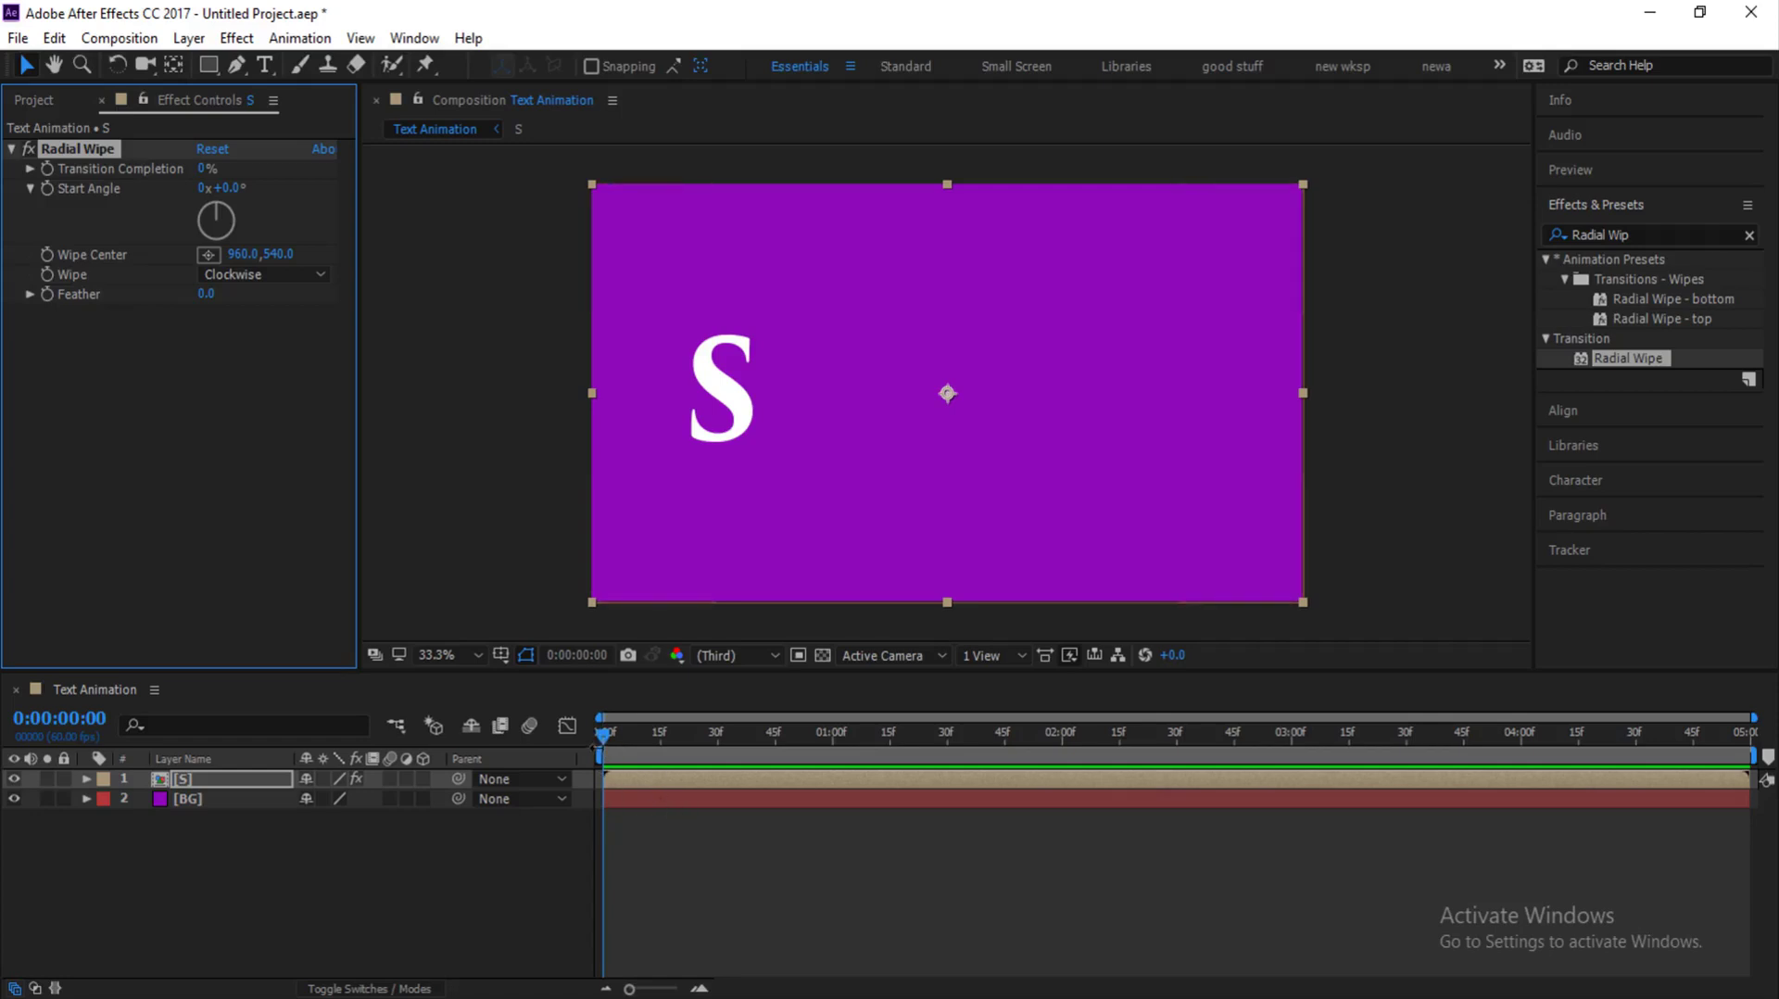
Step: Keyframe the Radial Wipe's Transition Completion from 100% at 0:00 to 0% at the one-second mark
click(602, 738)
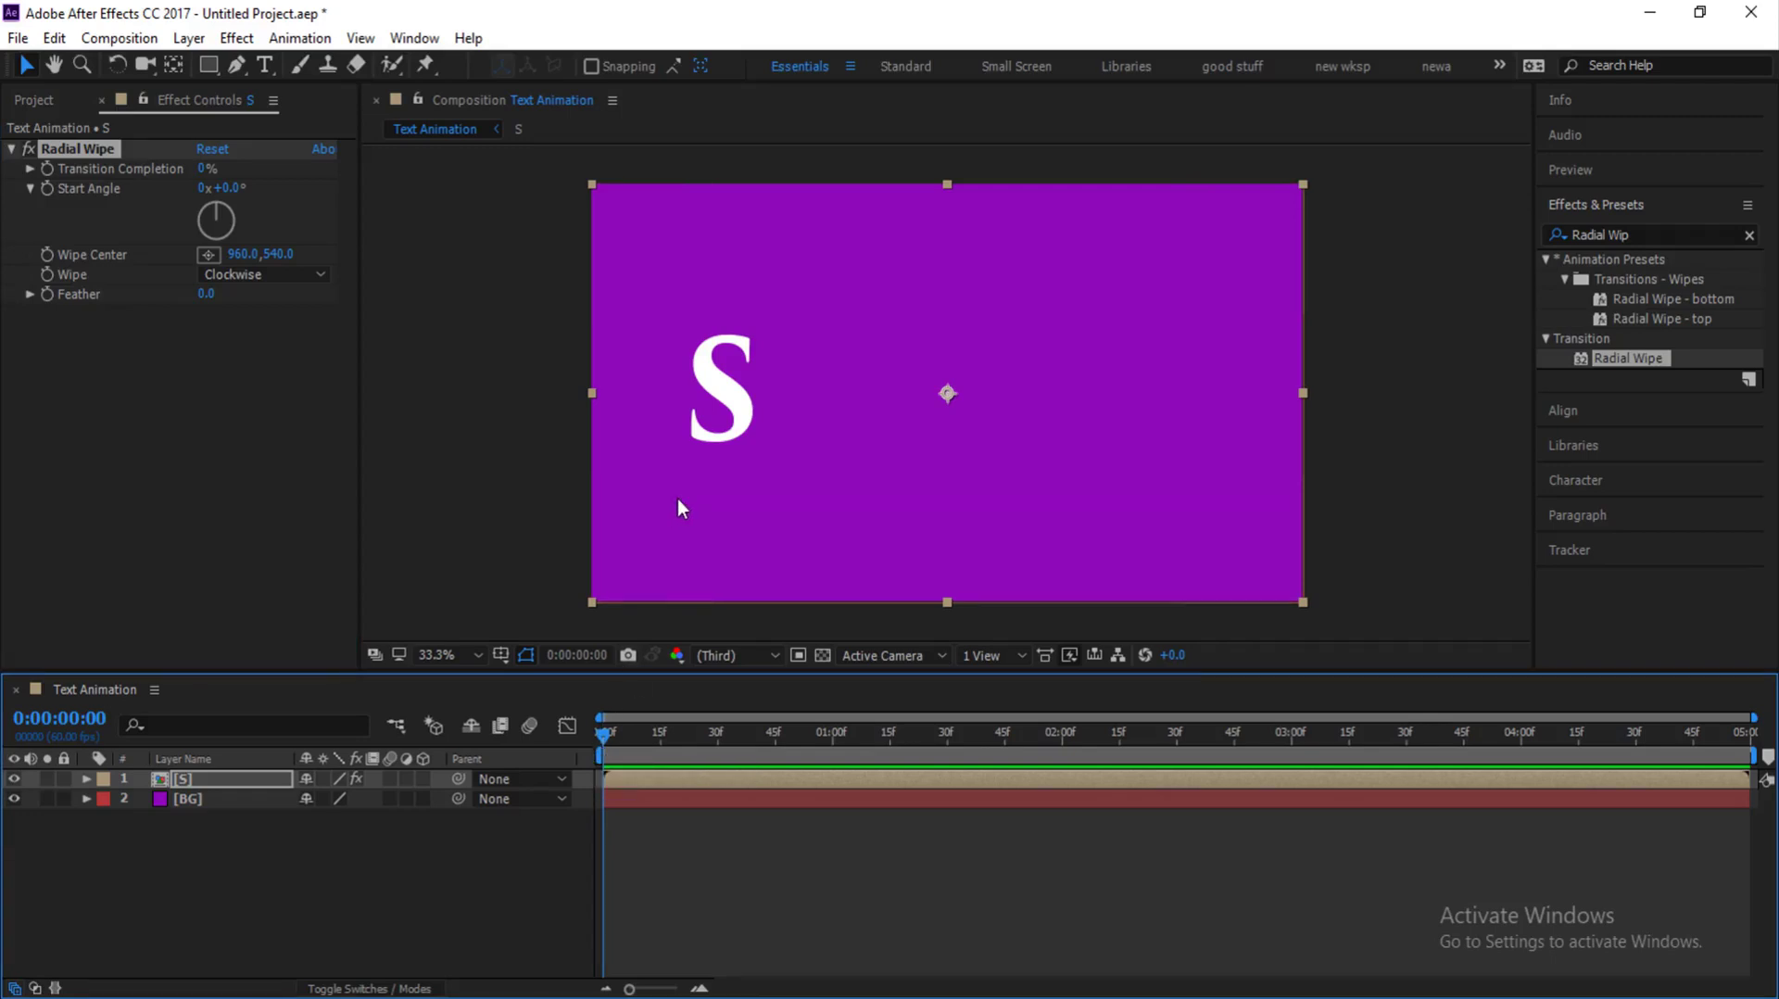
click(47, 175)
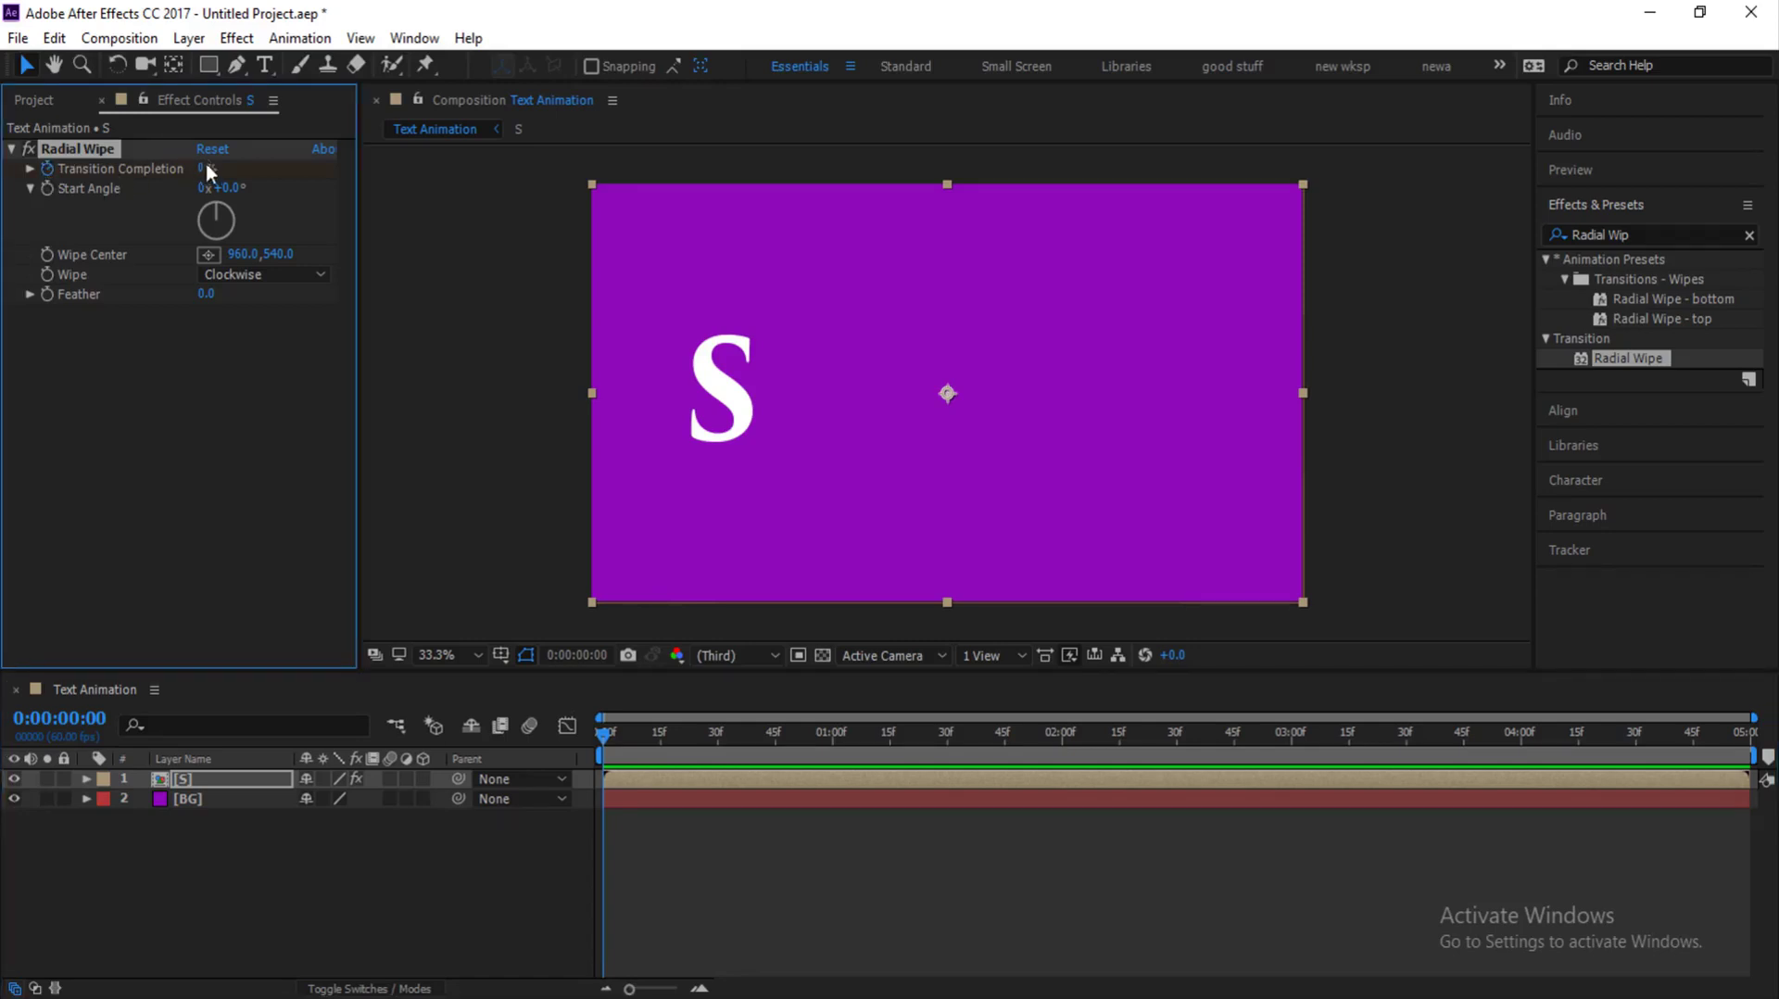
drag(200, 173, 470, 184)
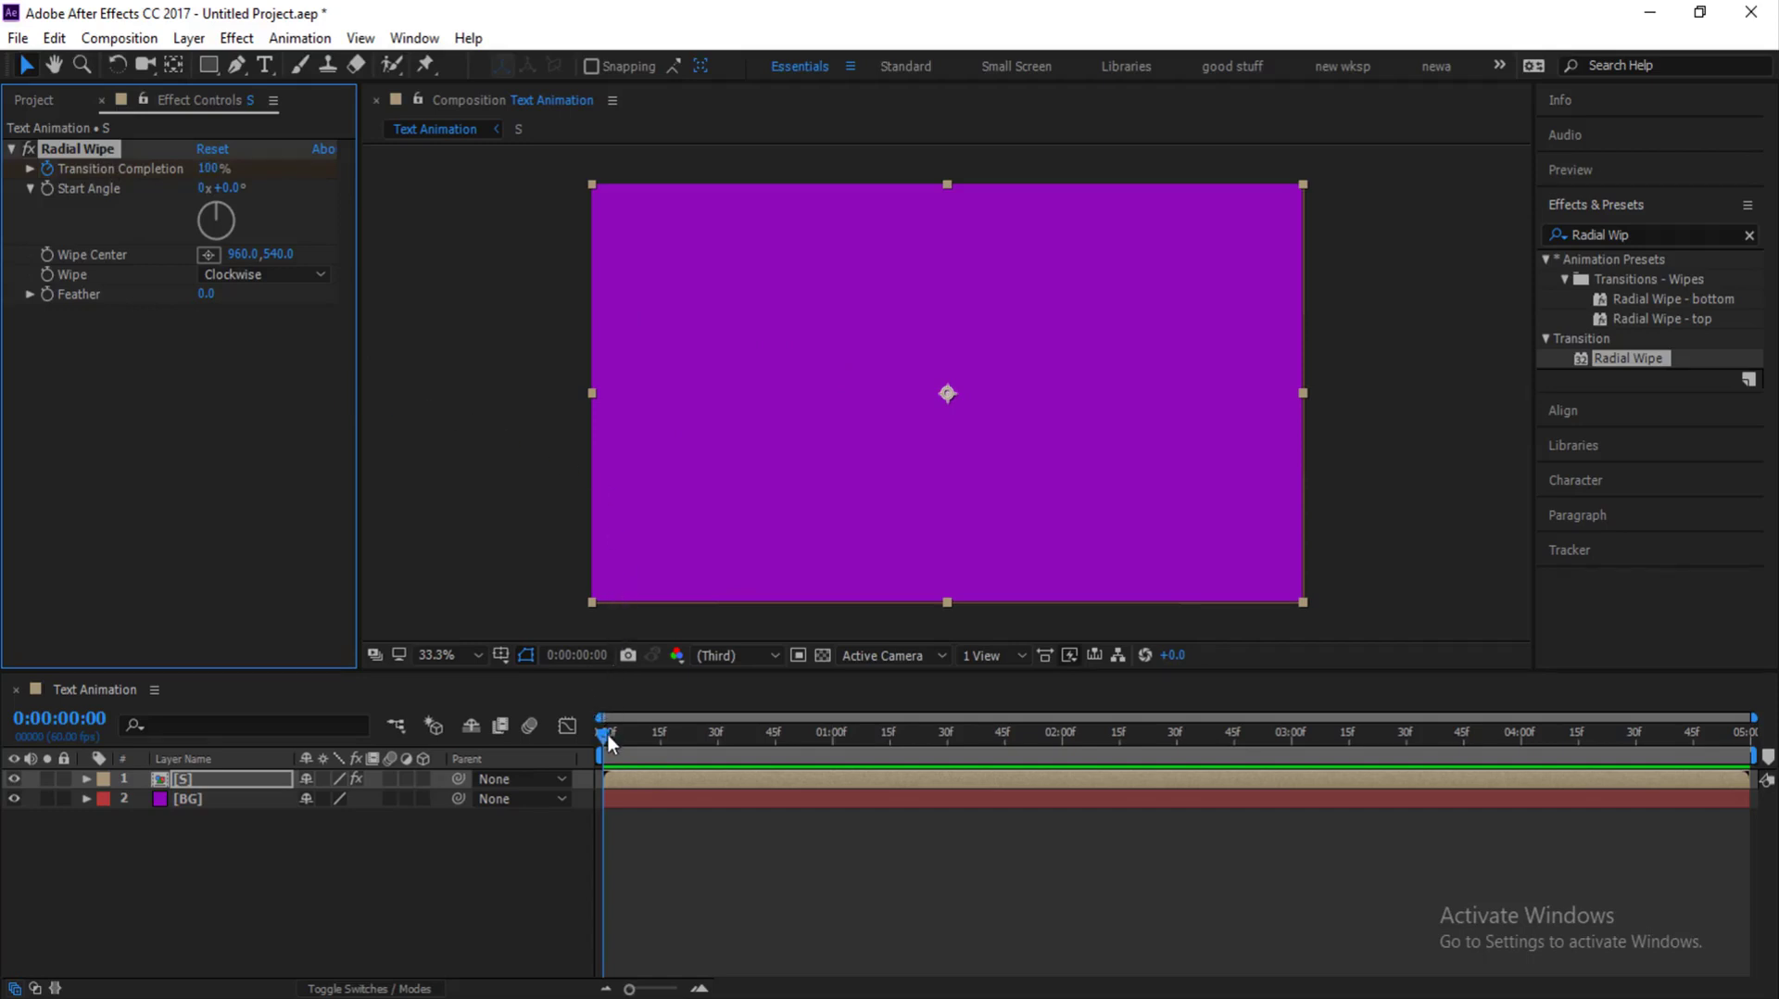
drag(604, 736, 837, 720)
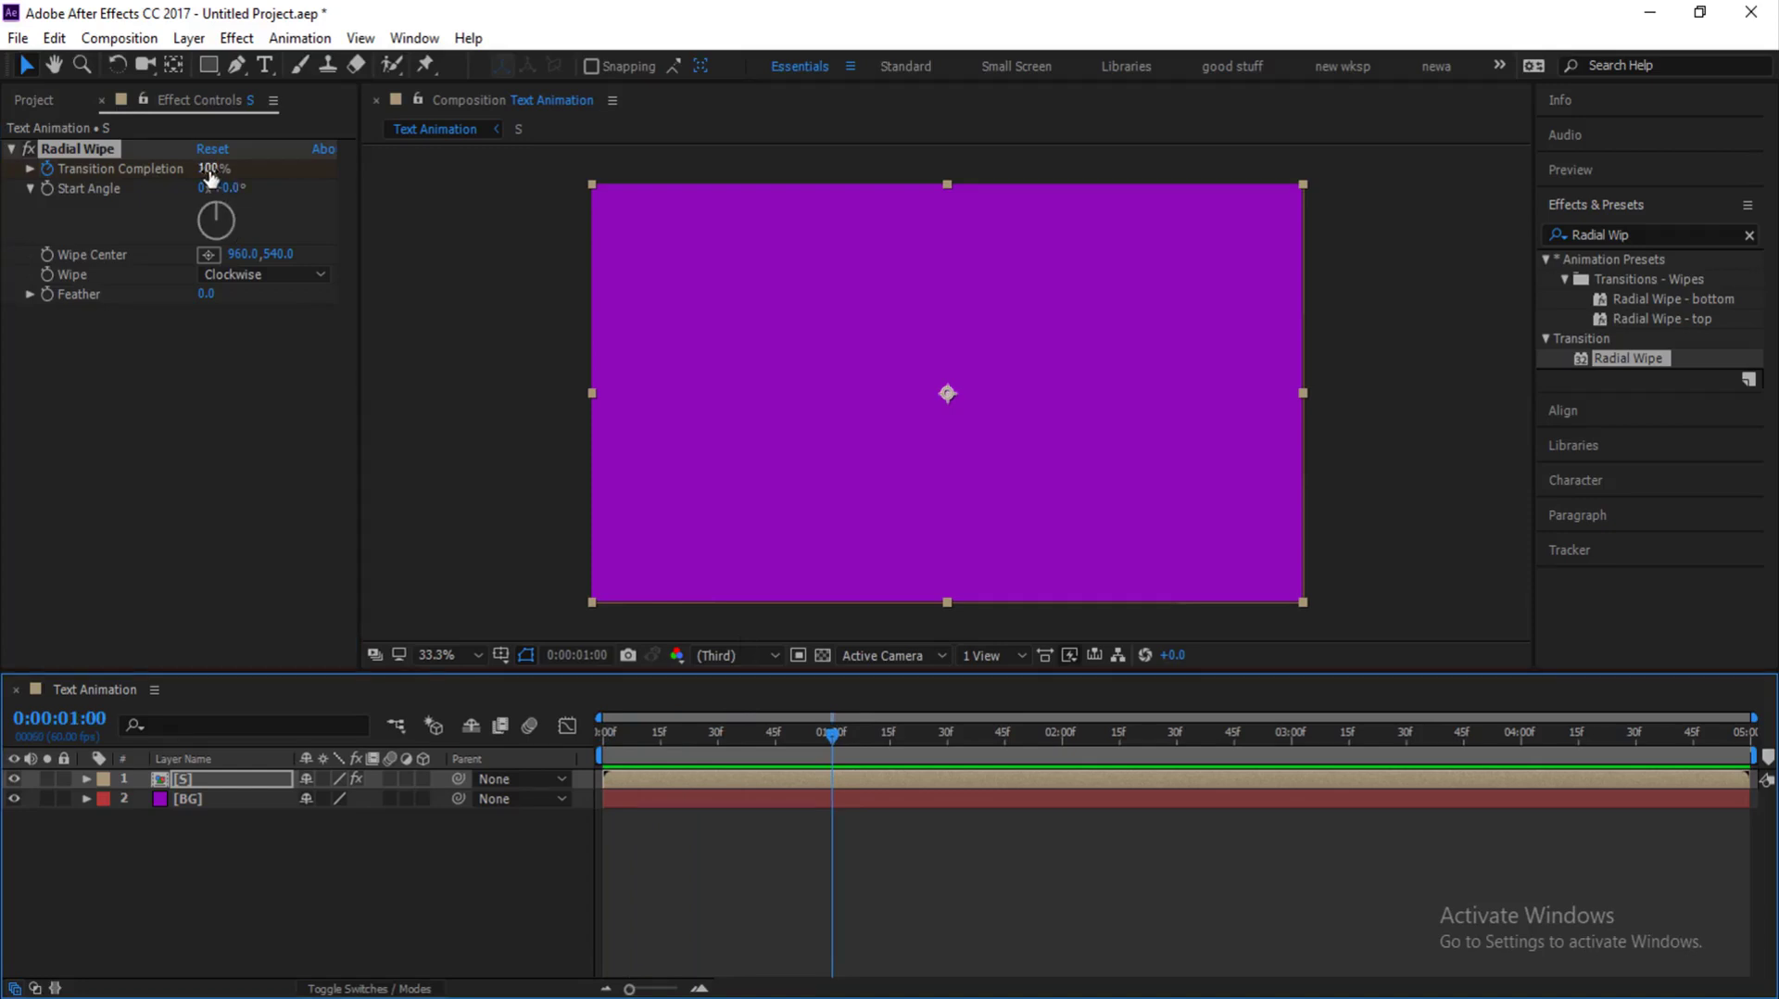
drag(211, 176, 111, 176)
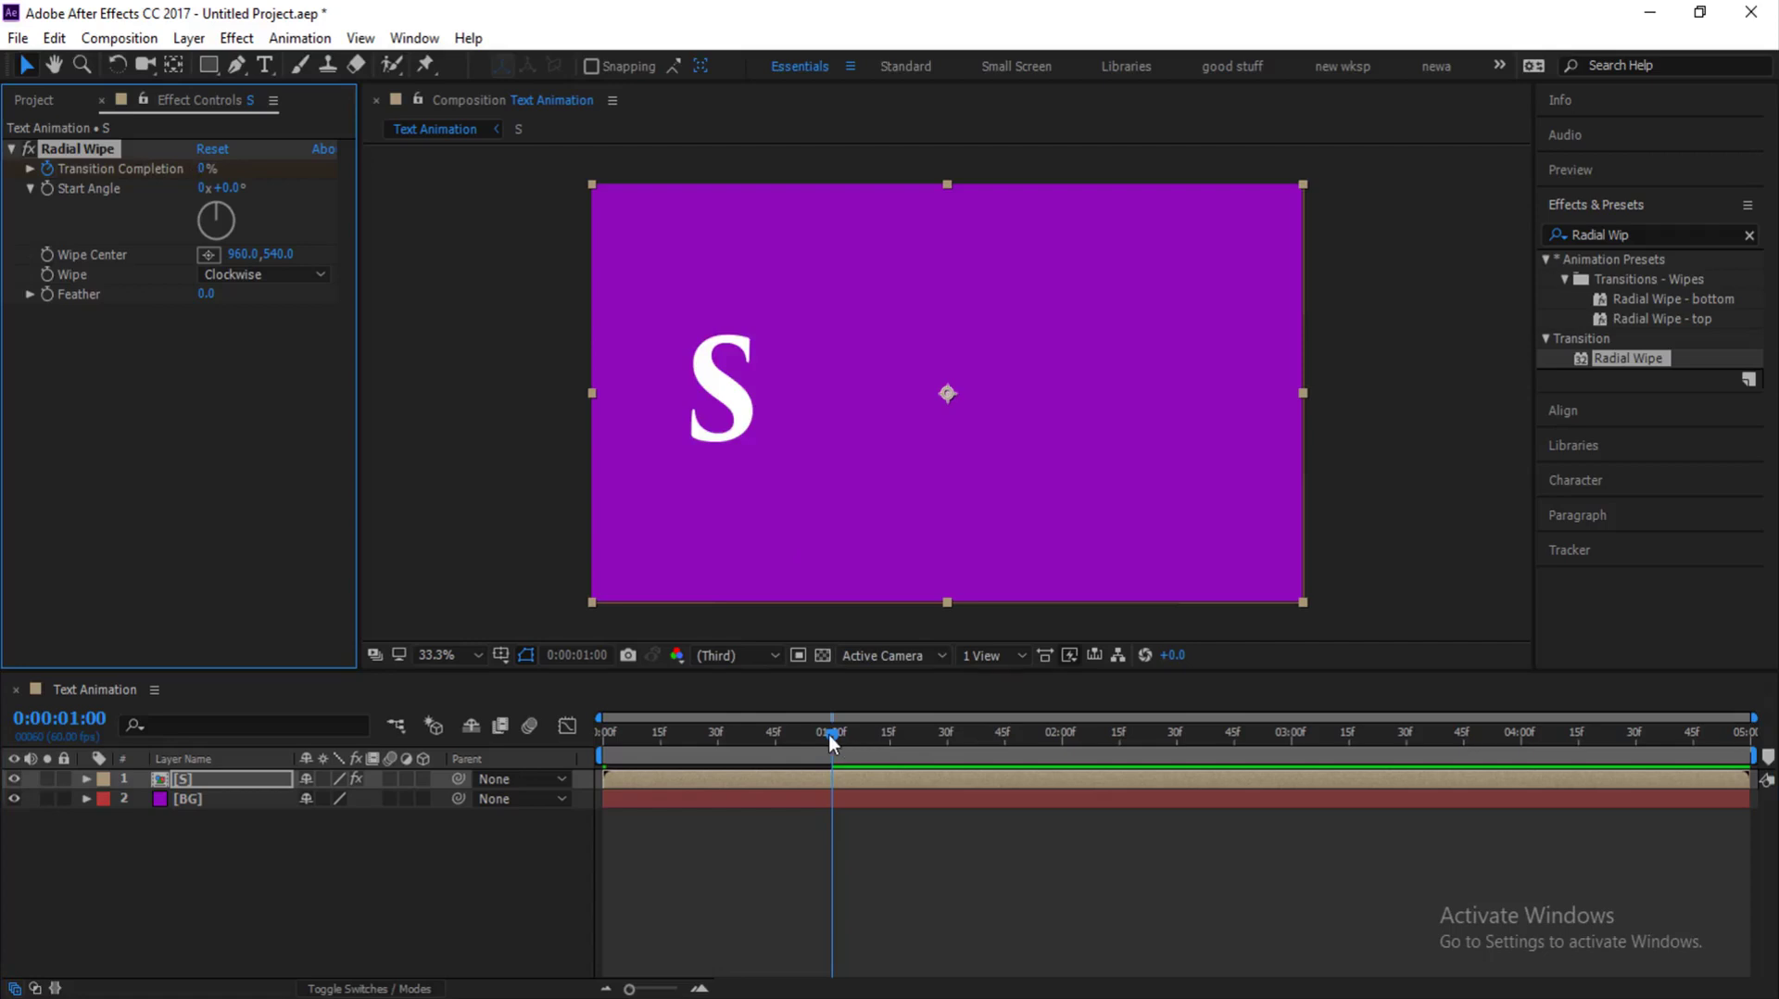
Step: Preview the radial wipe on the letter S from the start of the composition to one second
drag(831, 739, 587, 735)
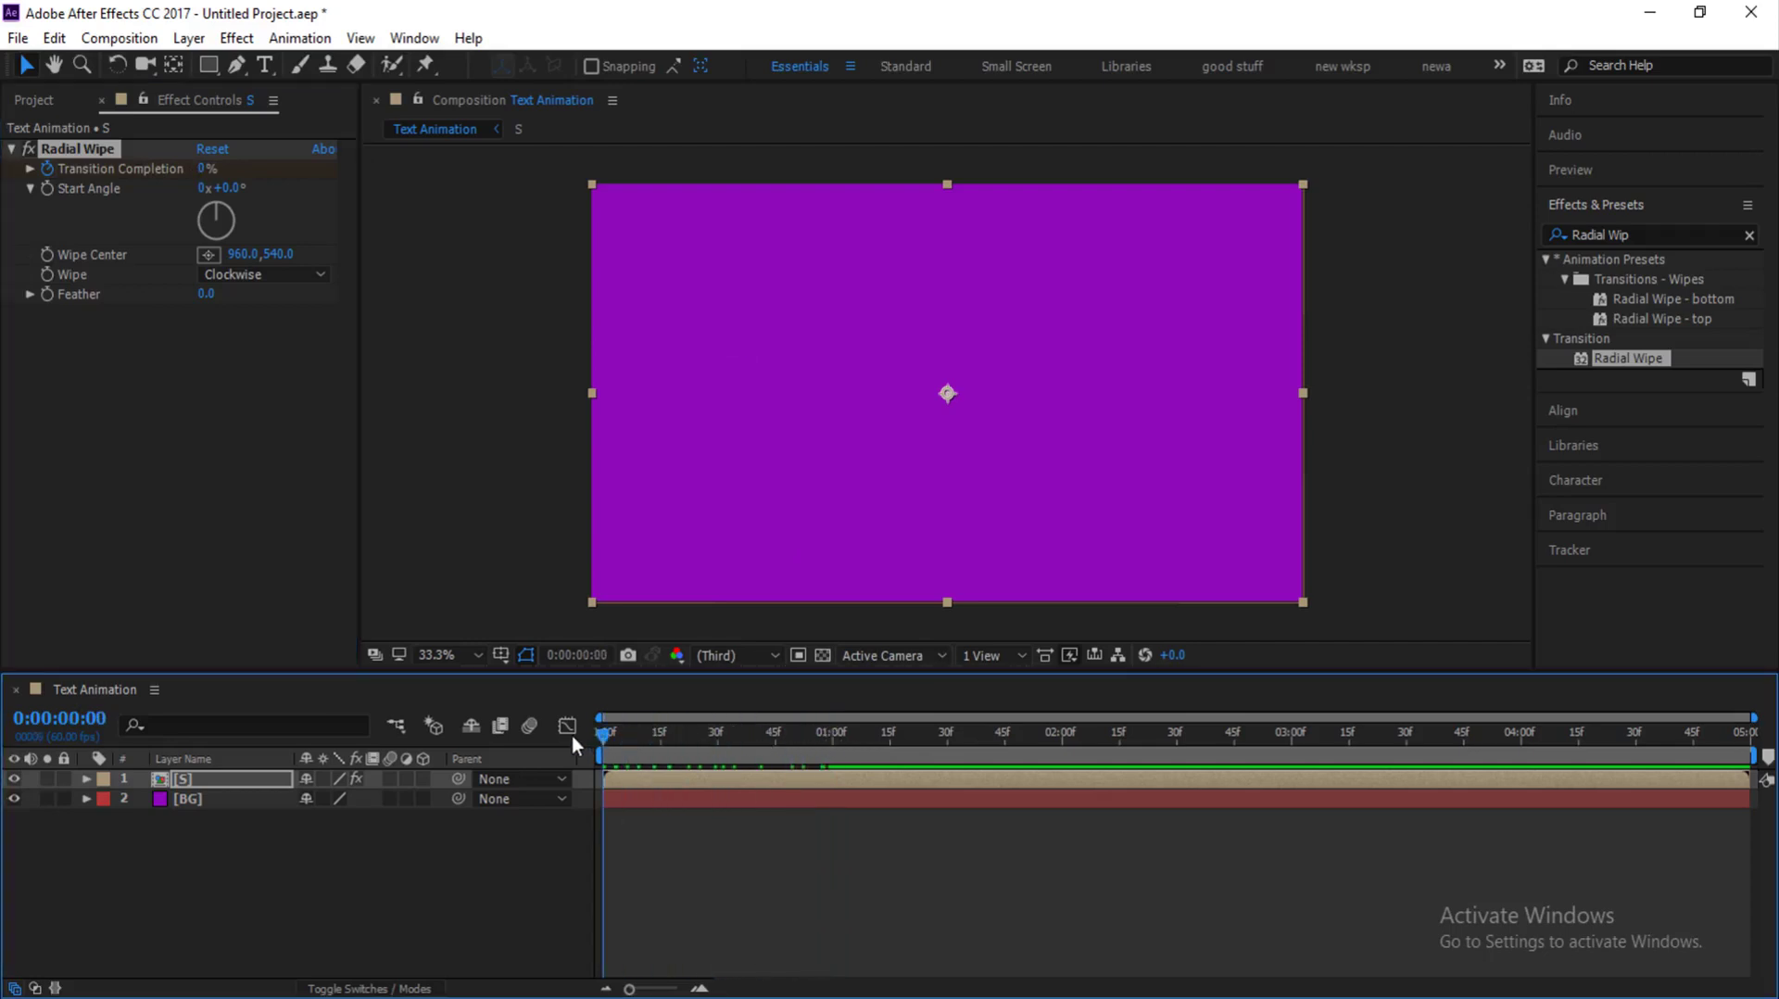
key(space)
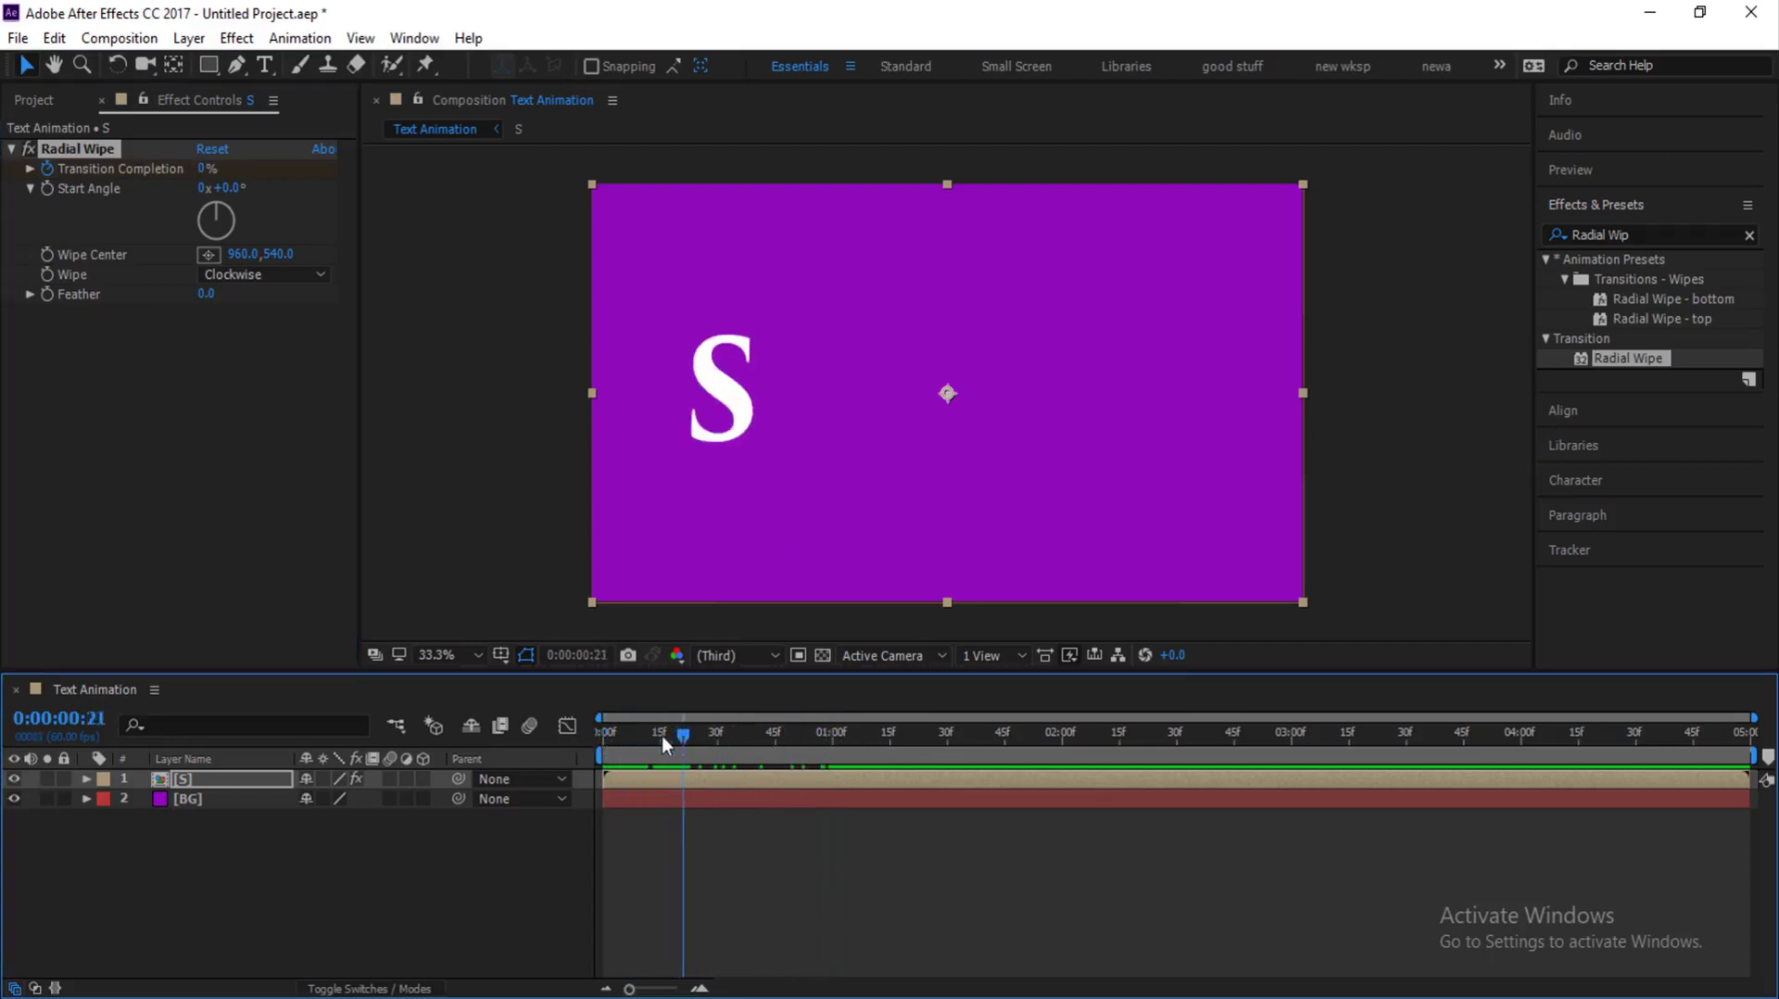
drag(662, 735, 826, 751)
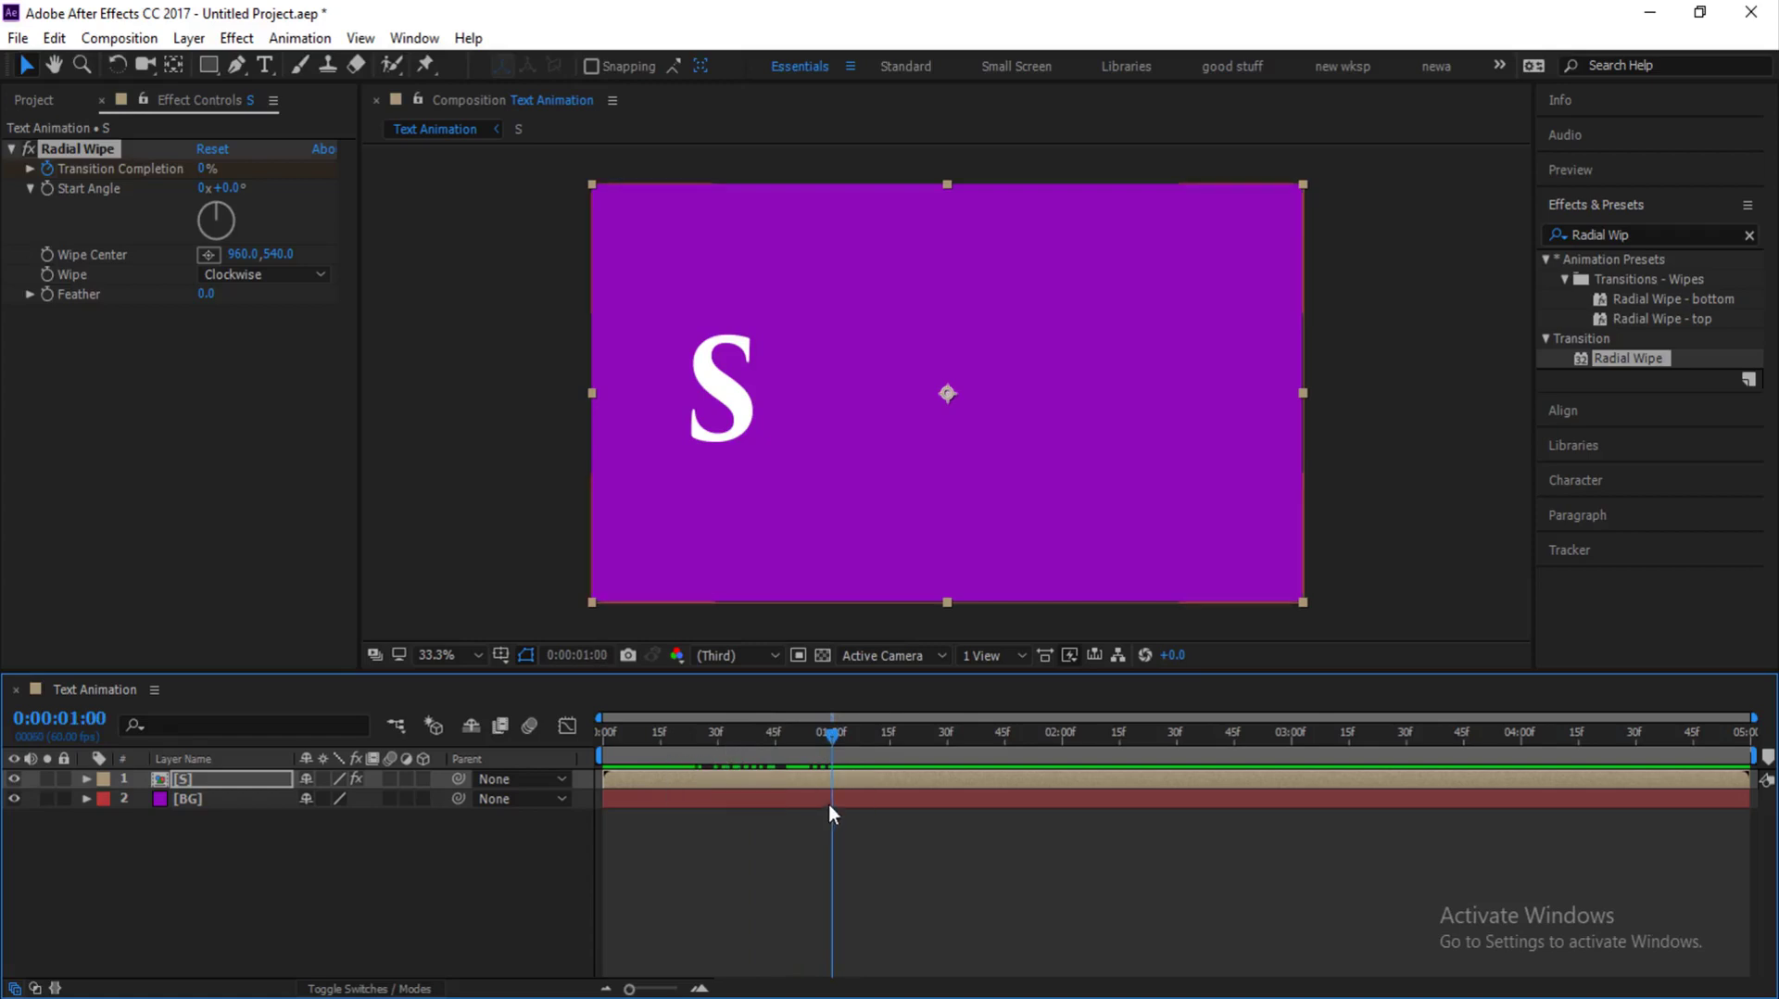
Step: Reveal the S layer's keyframes and apply Easy Ease to both Transition Completion keyframes
key(u)
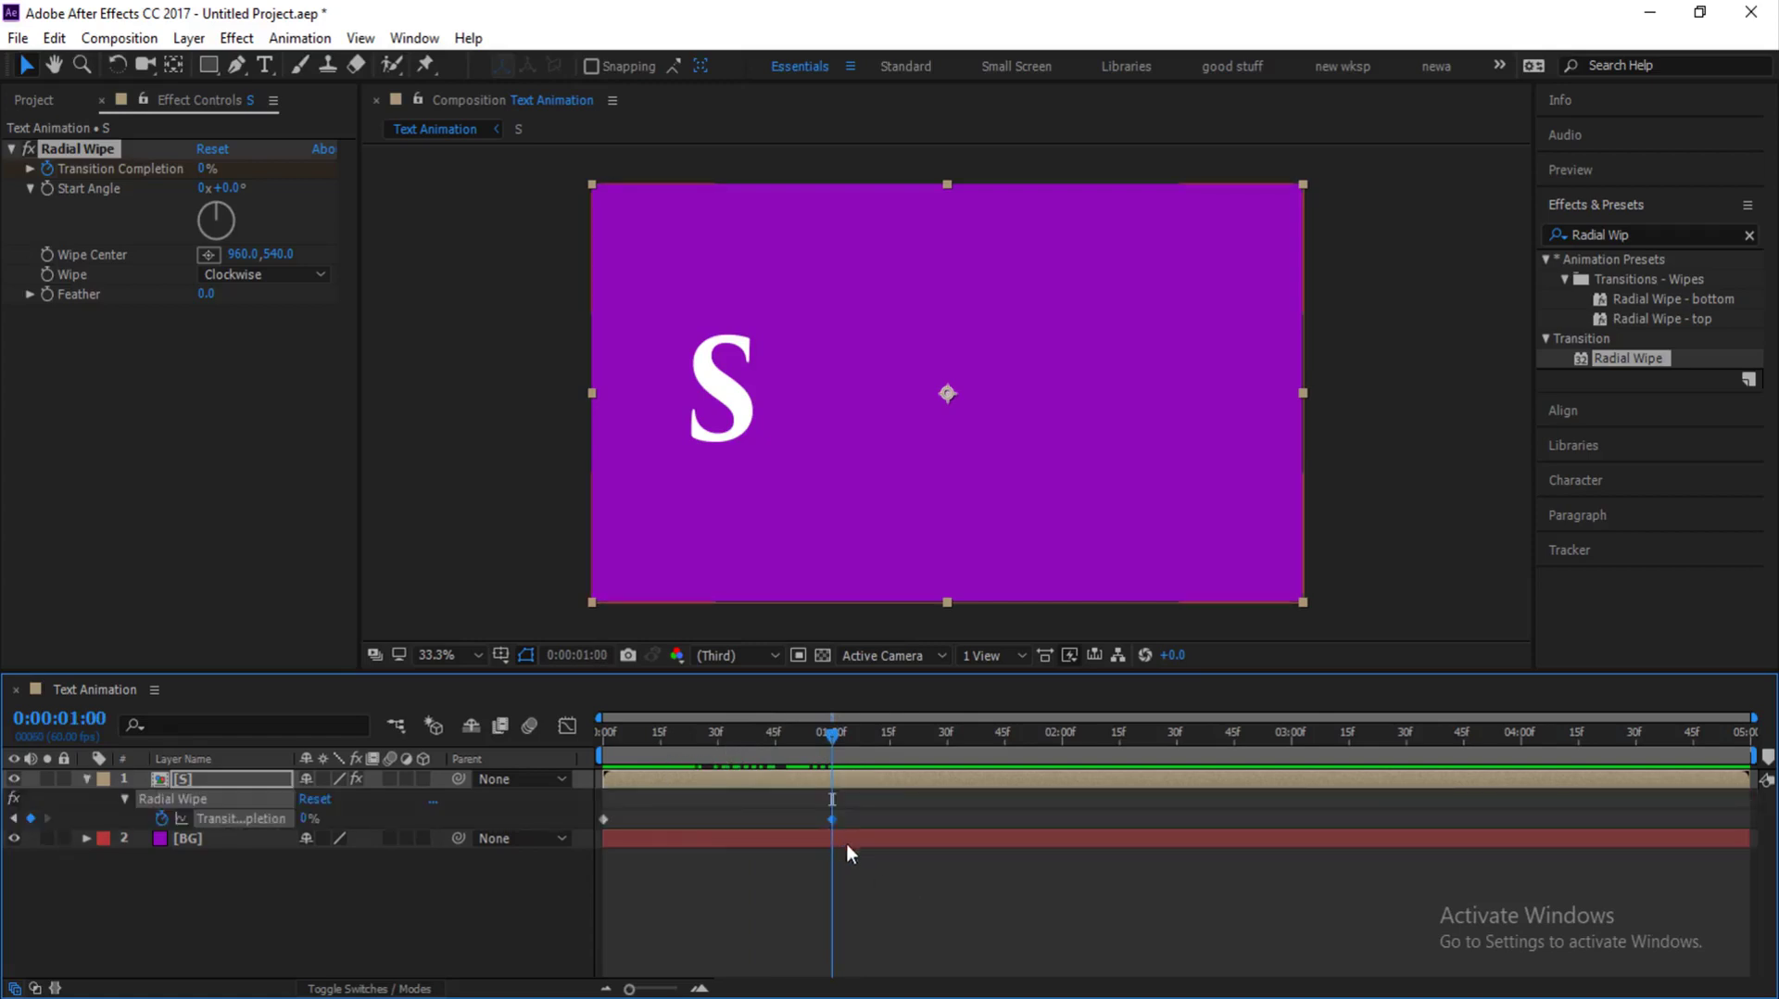
drag(862, 886, 622, 807)
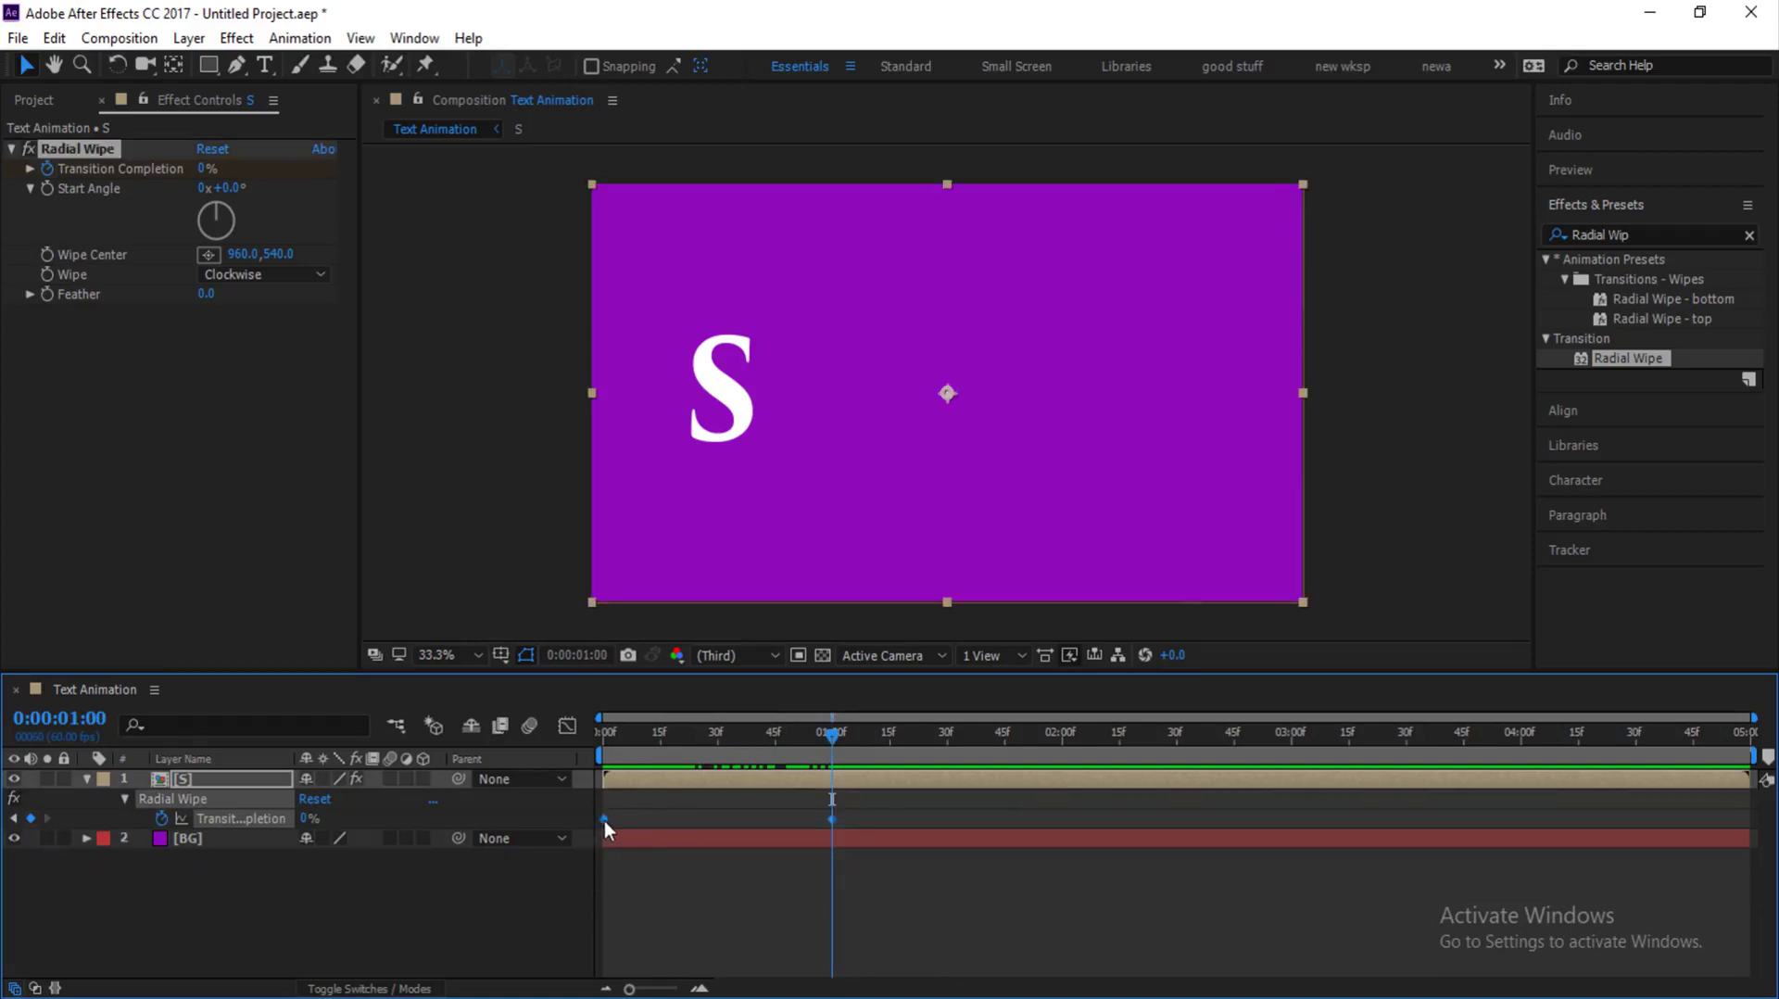
right_click(604, 819)
mouse_move(776, 805)
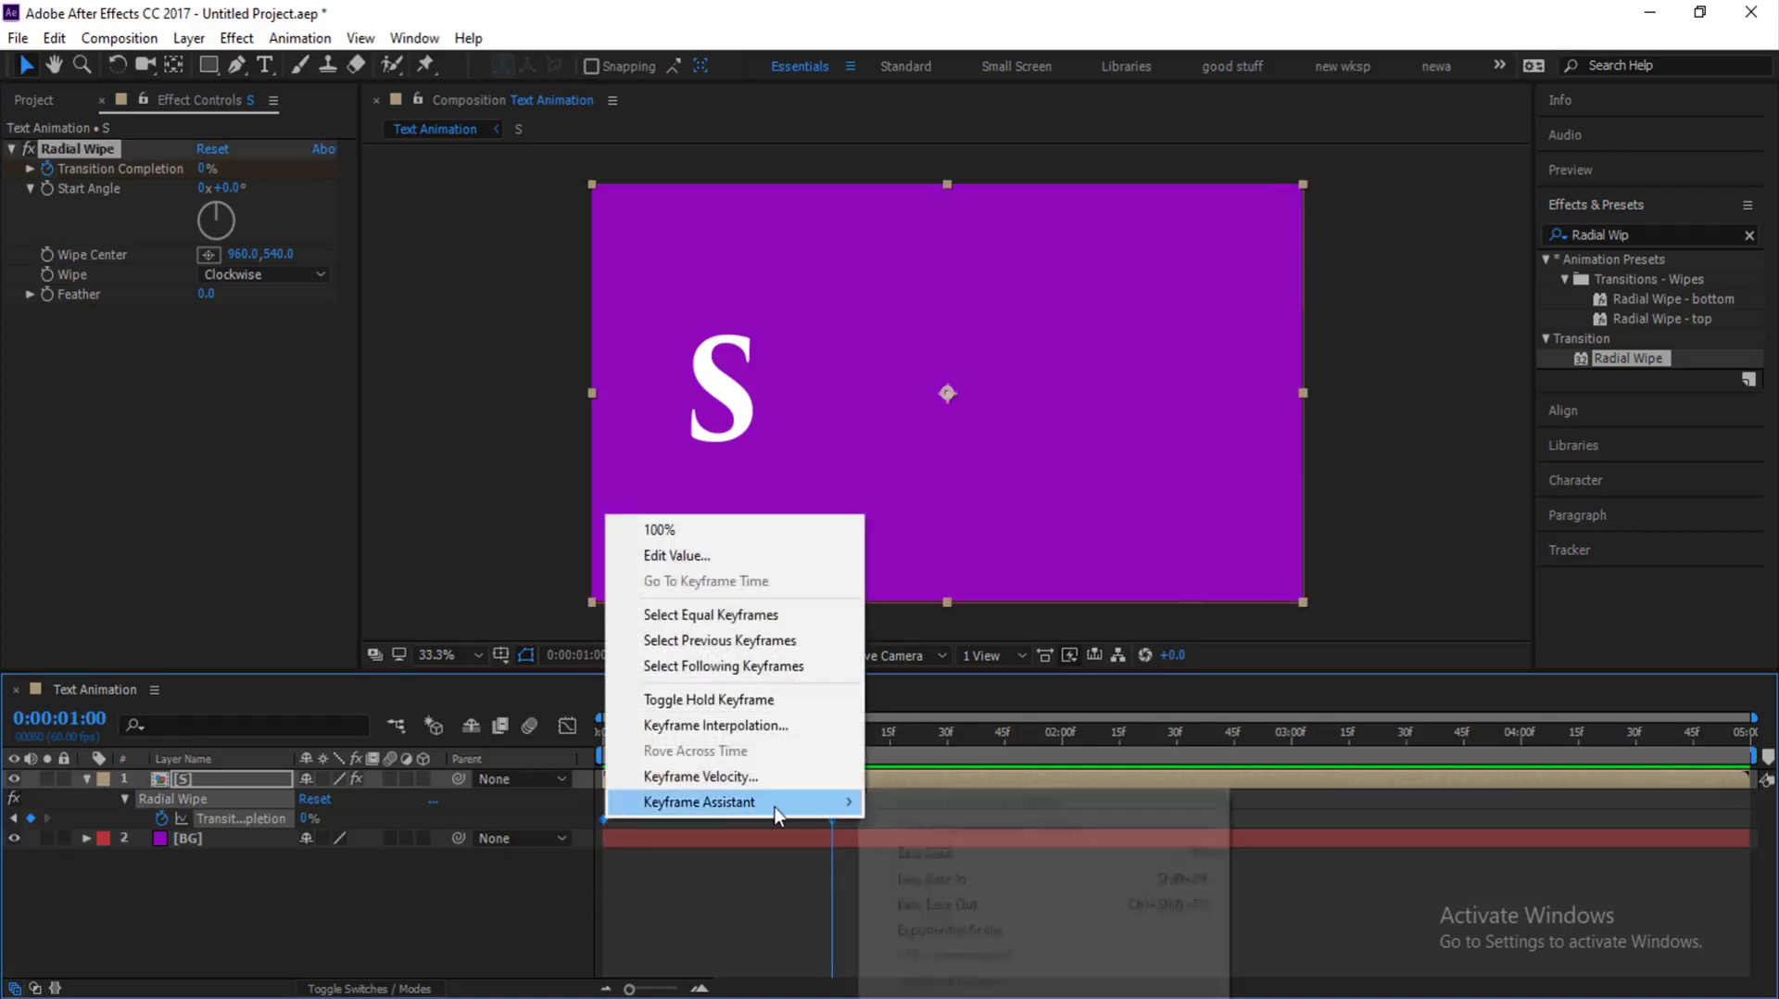
click(954, 859)
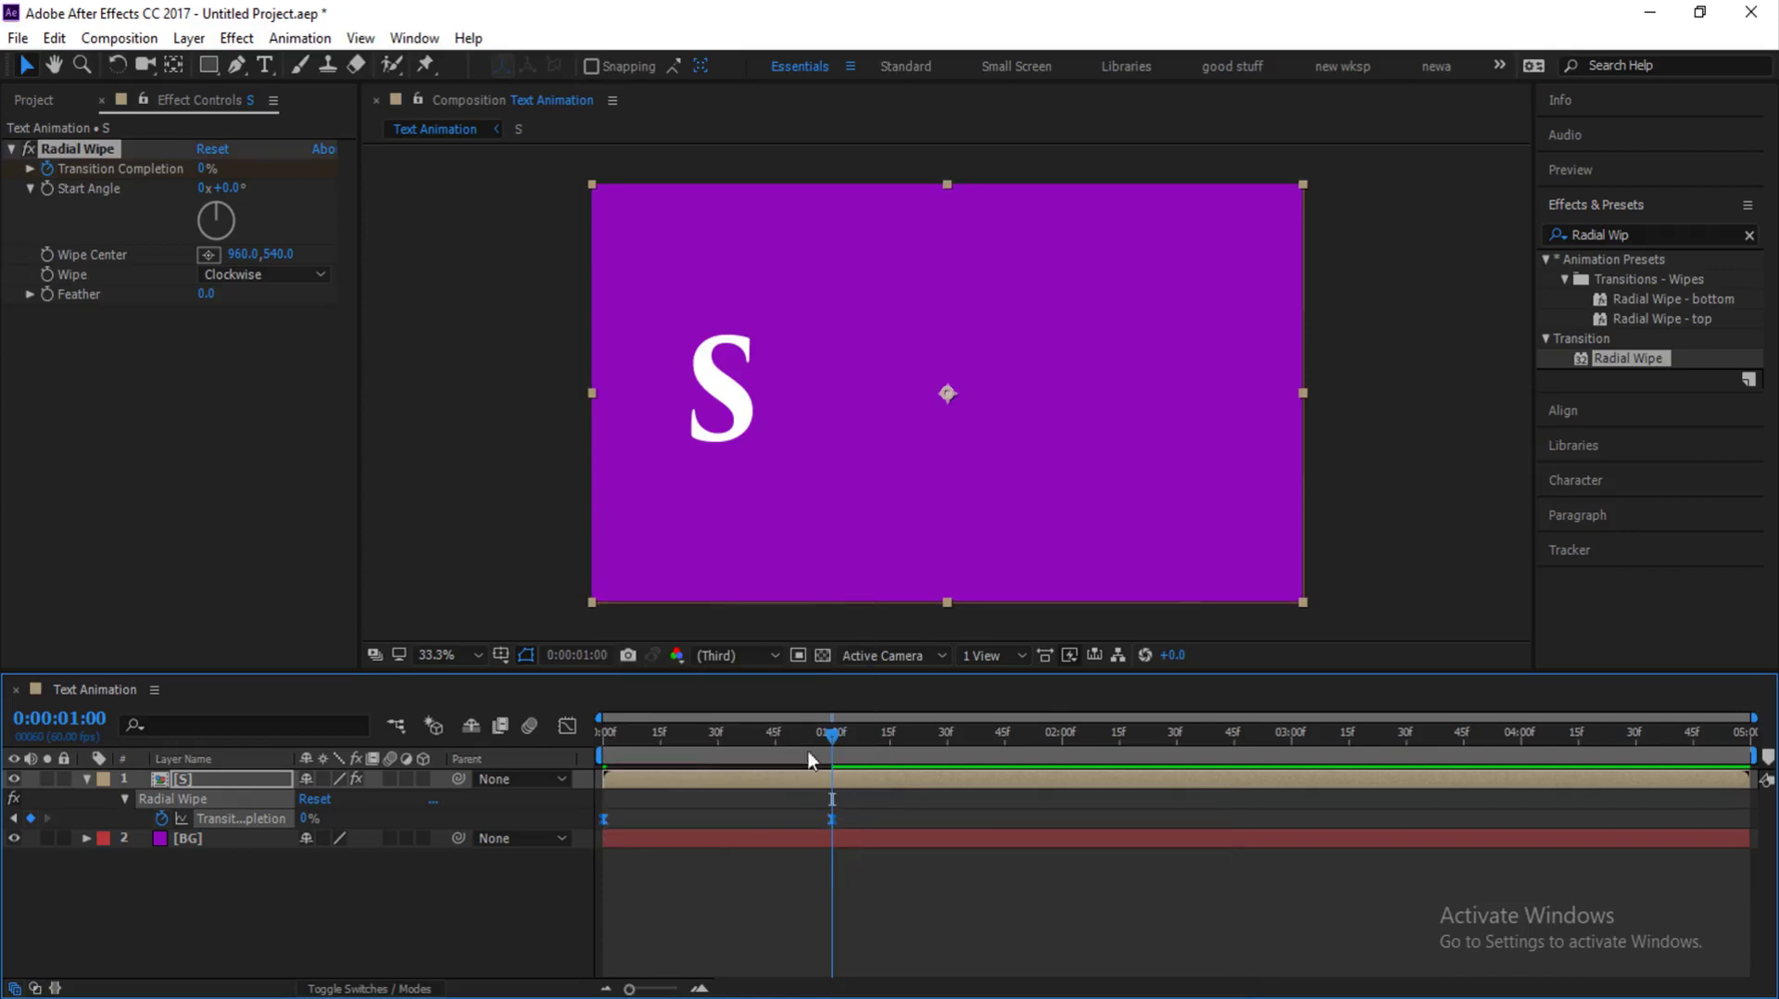
Step: Duplicate the S layer and offset the upper copy to start about four frames later in the timeline
mouse_move(832, 736)
mouse_down()
mouse_move(592, 747)
mouse_move(854, 760)
mouse_move(832, 764)
mouse_up()
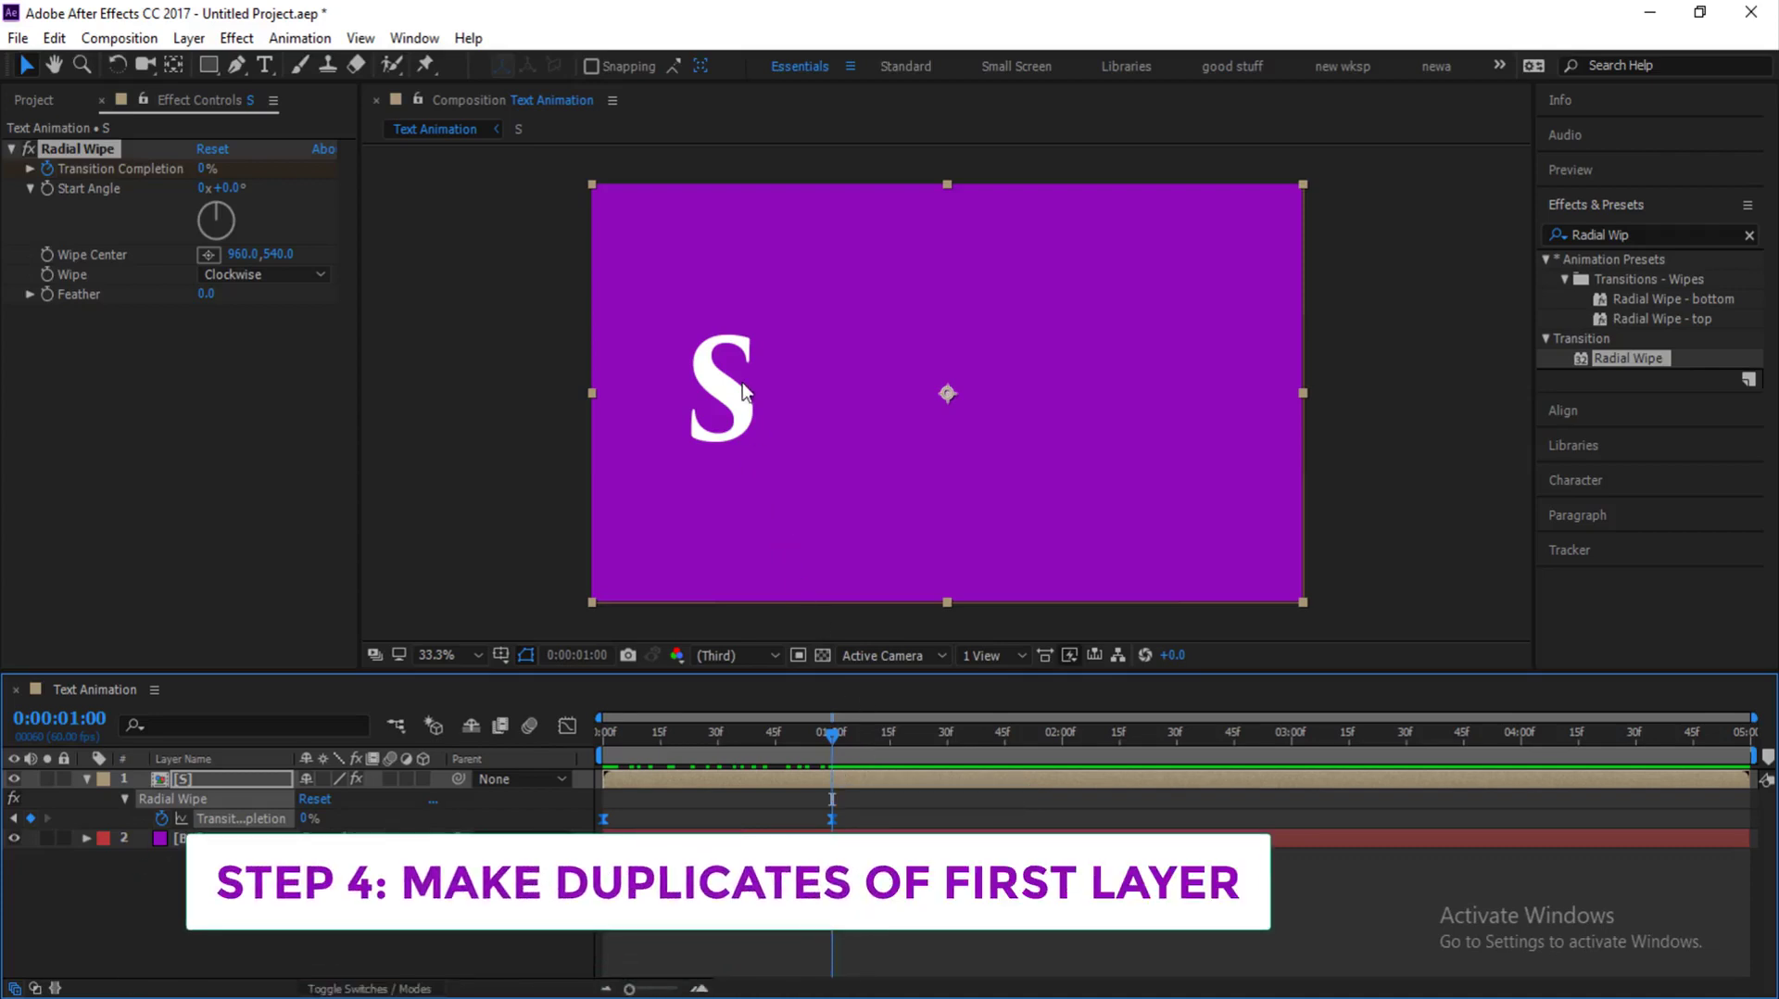
click(275, 779)
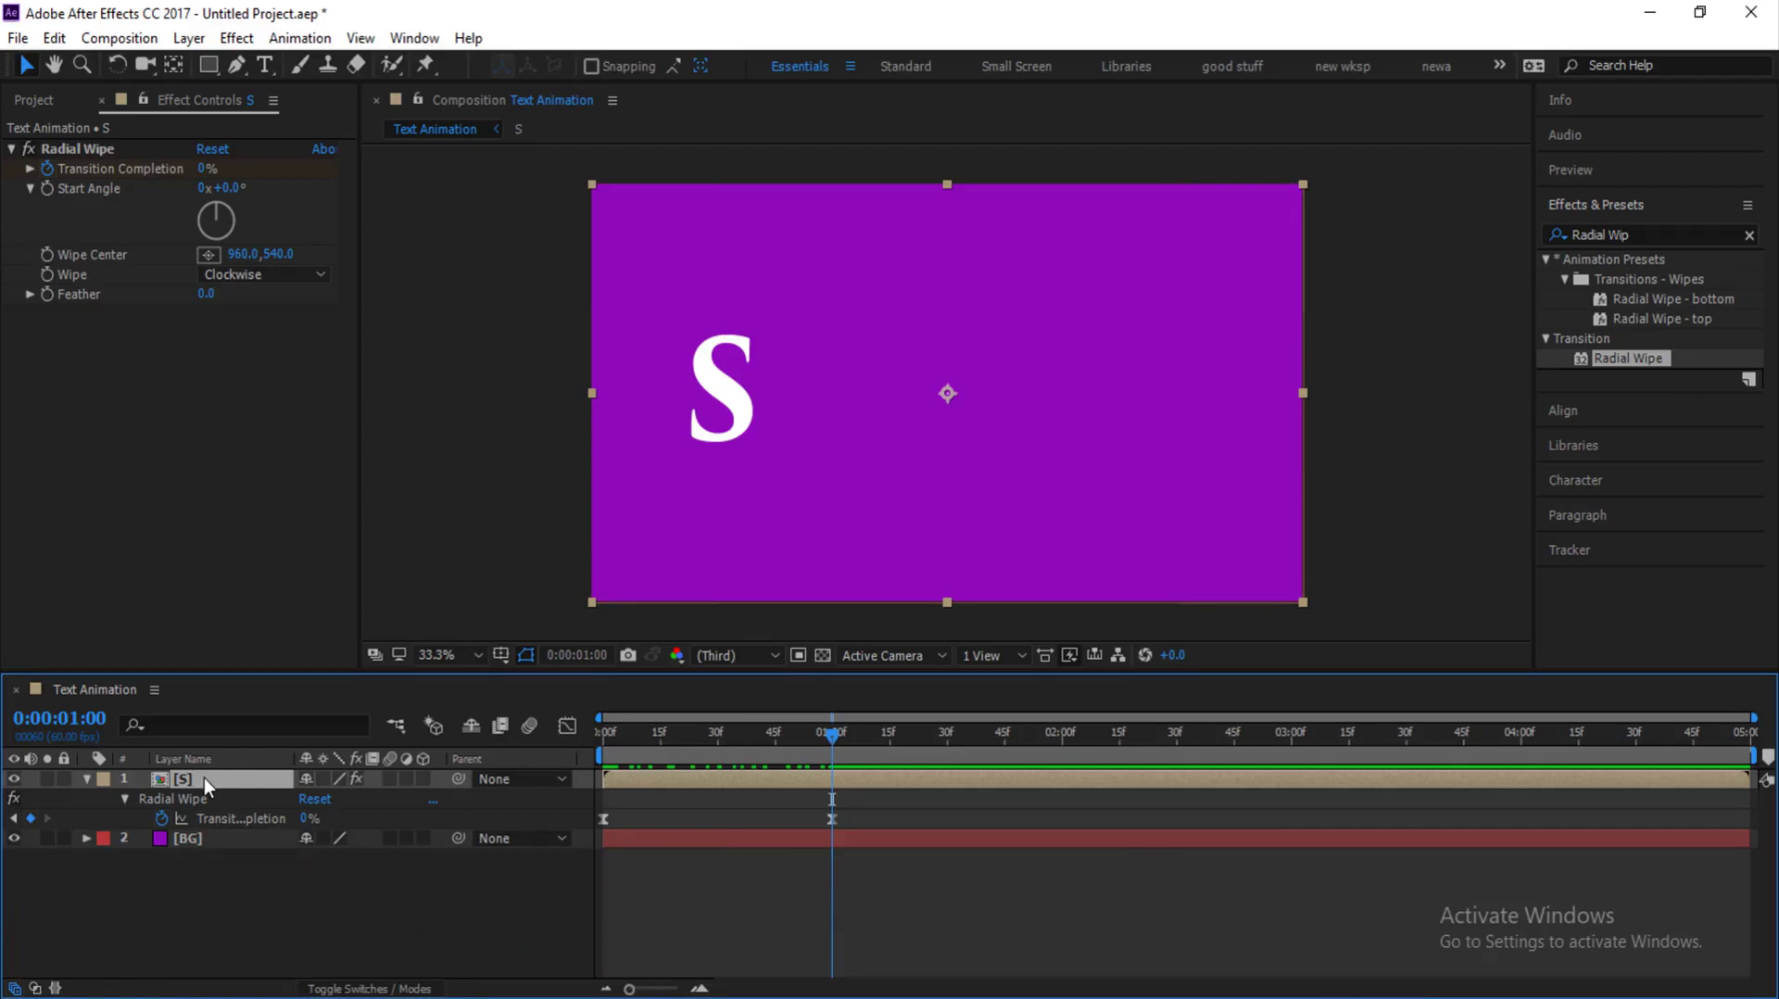
key(ctrl+d)
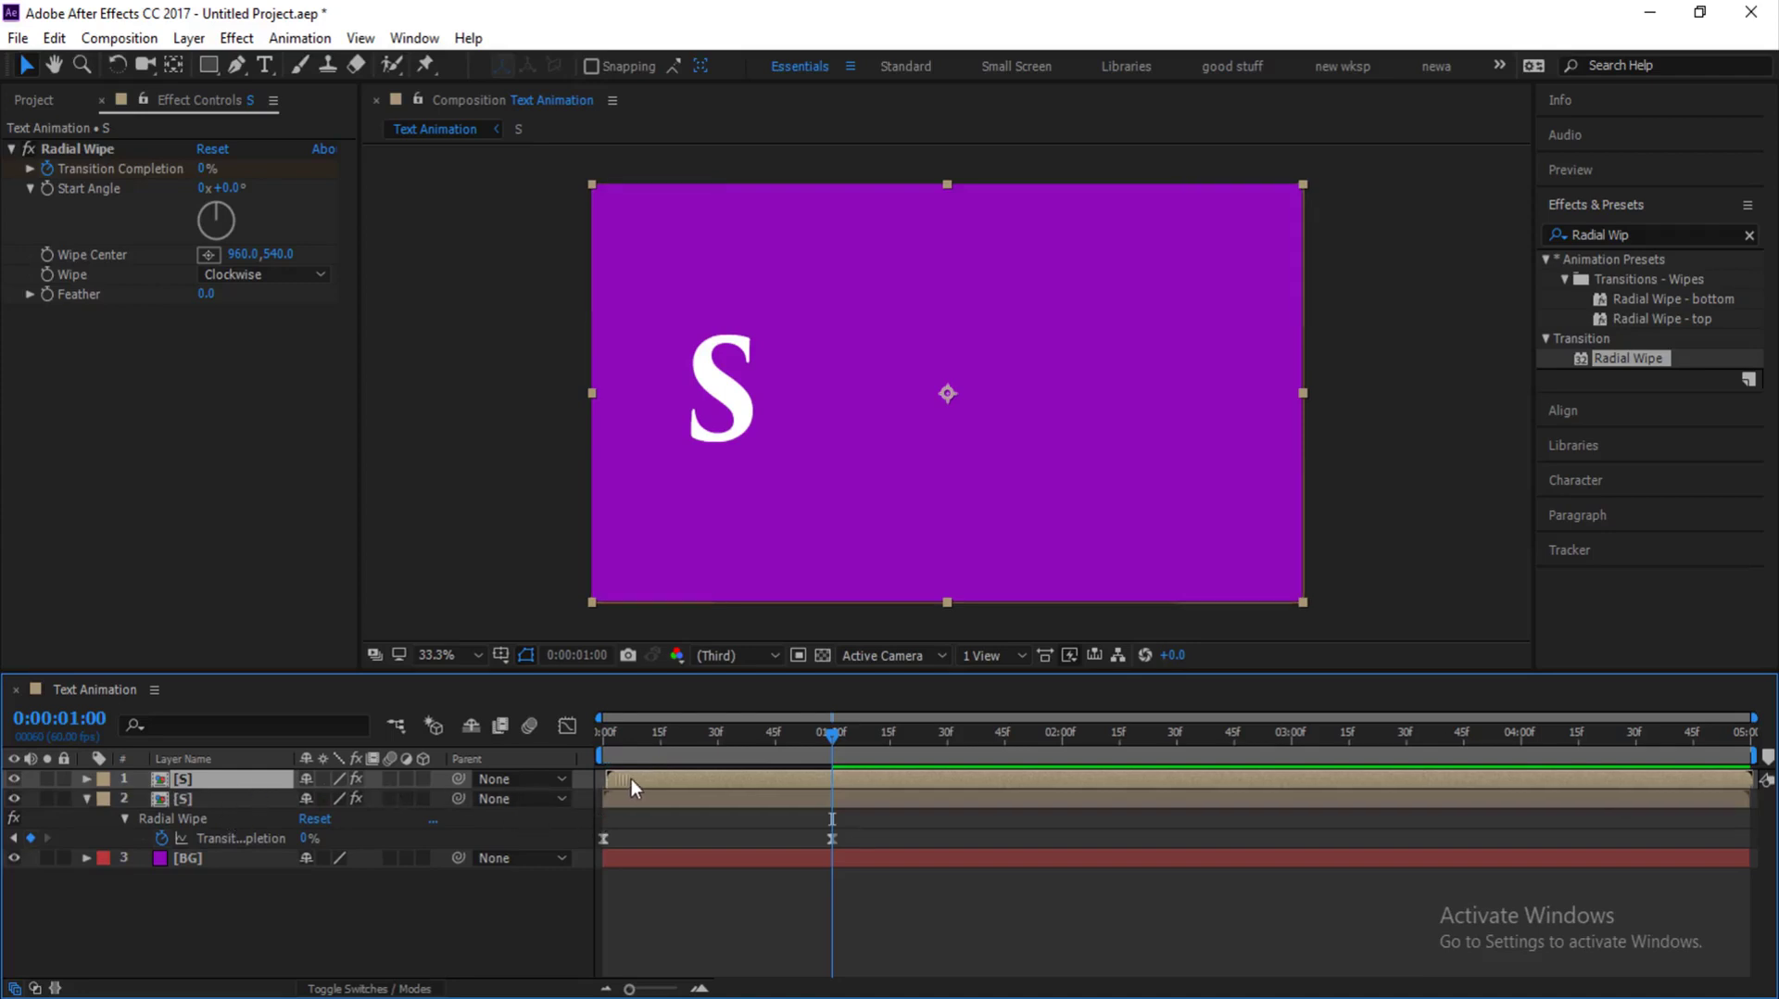
drag(631, 778, 634, 777)
drag(837, 736, 736, 718)
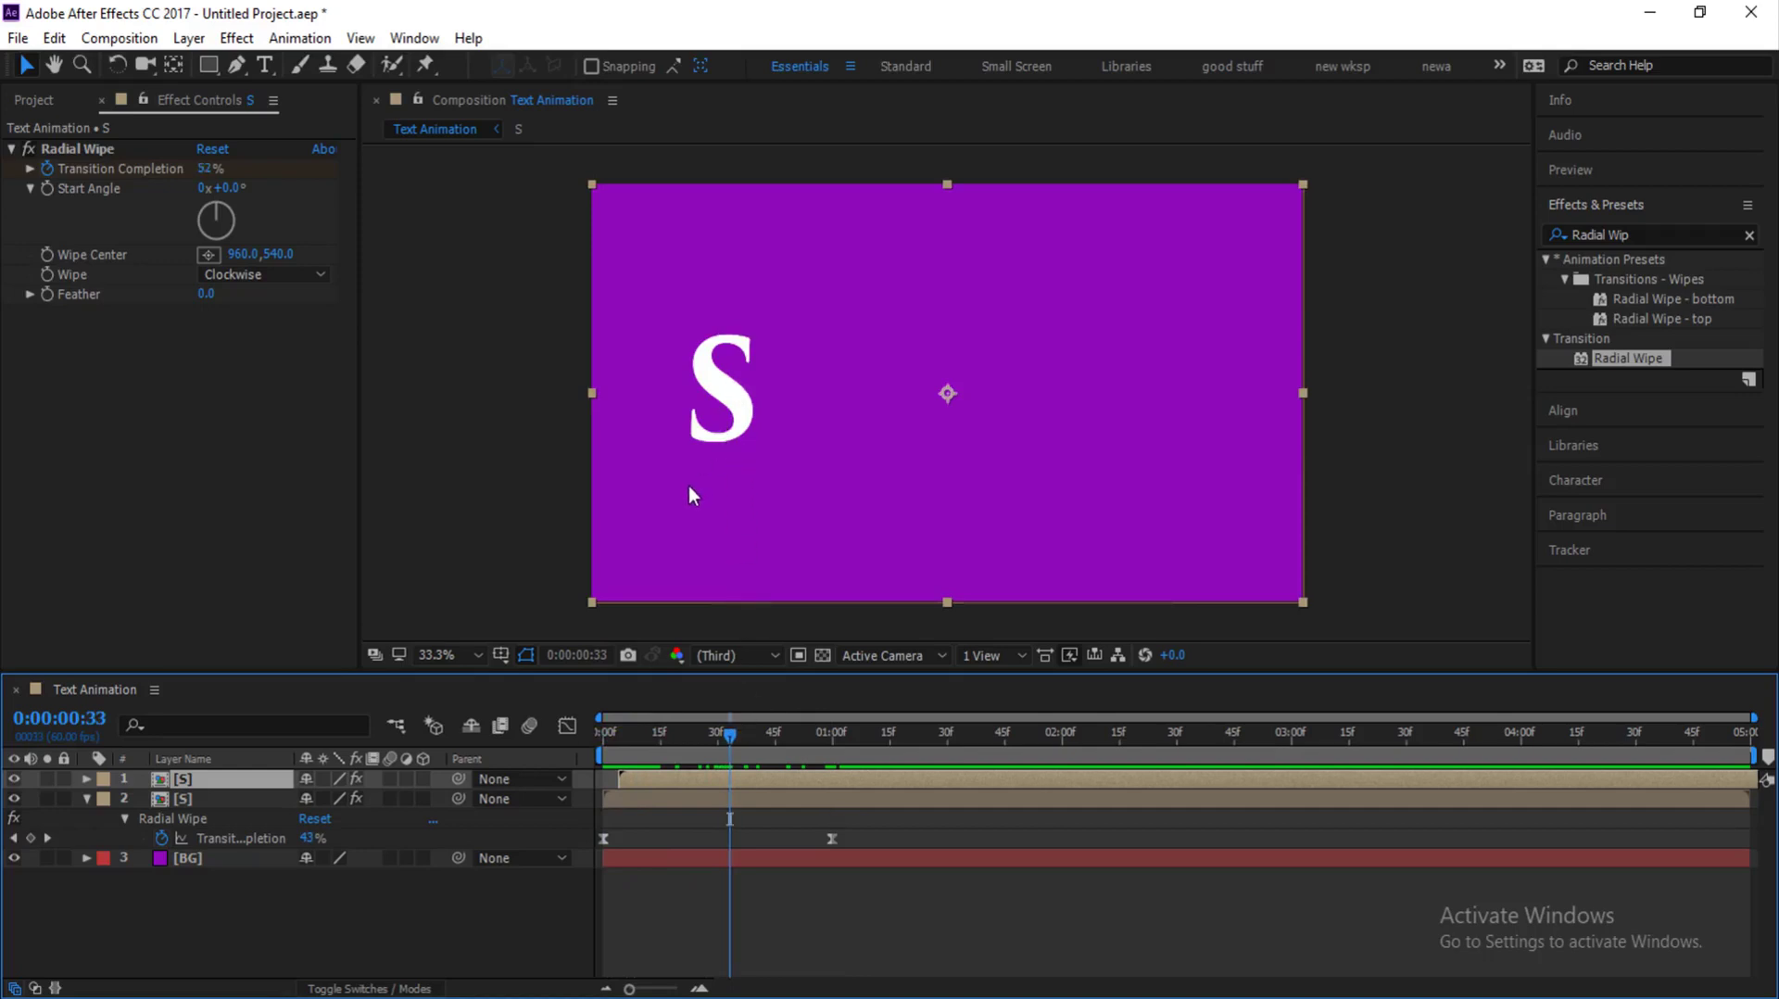
Step: Find the Fill effect and apply it to the lower S layer, checking the result at about frame 24
click(674, 799)
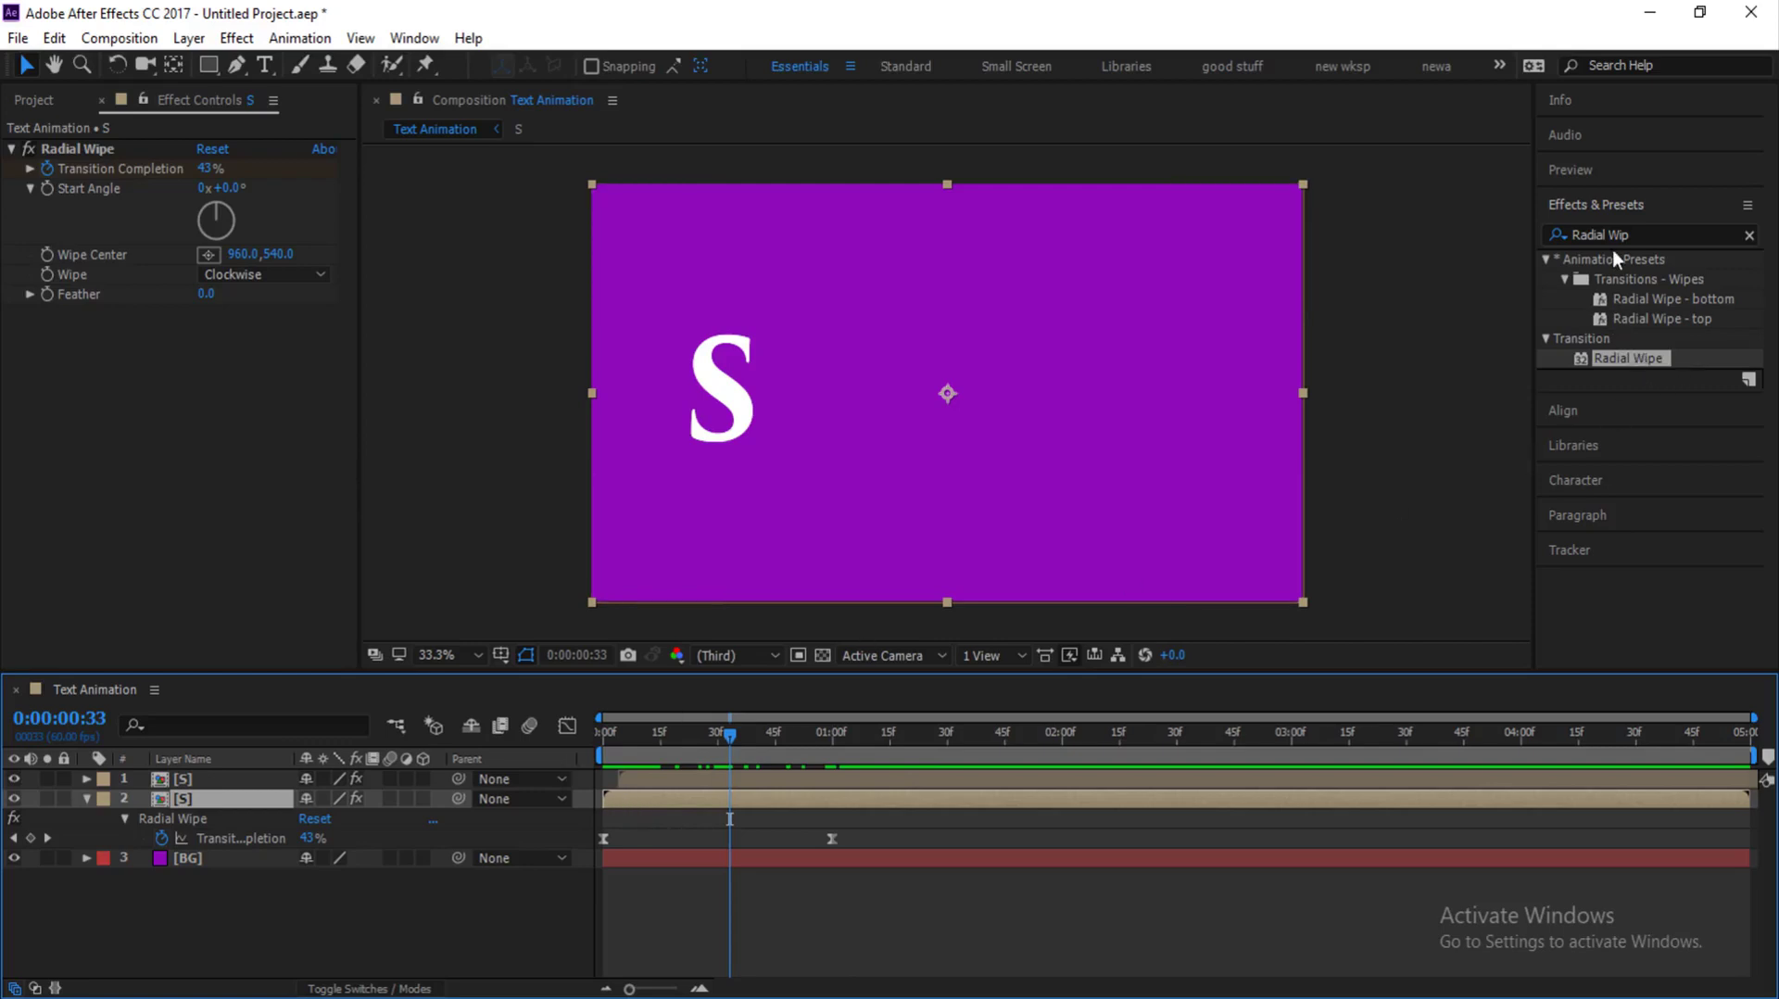
click(1651, 236)
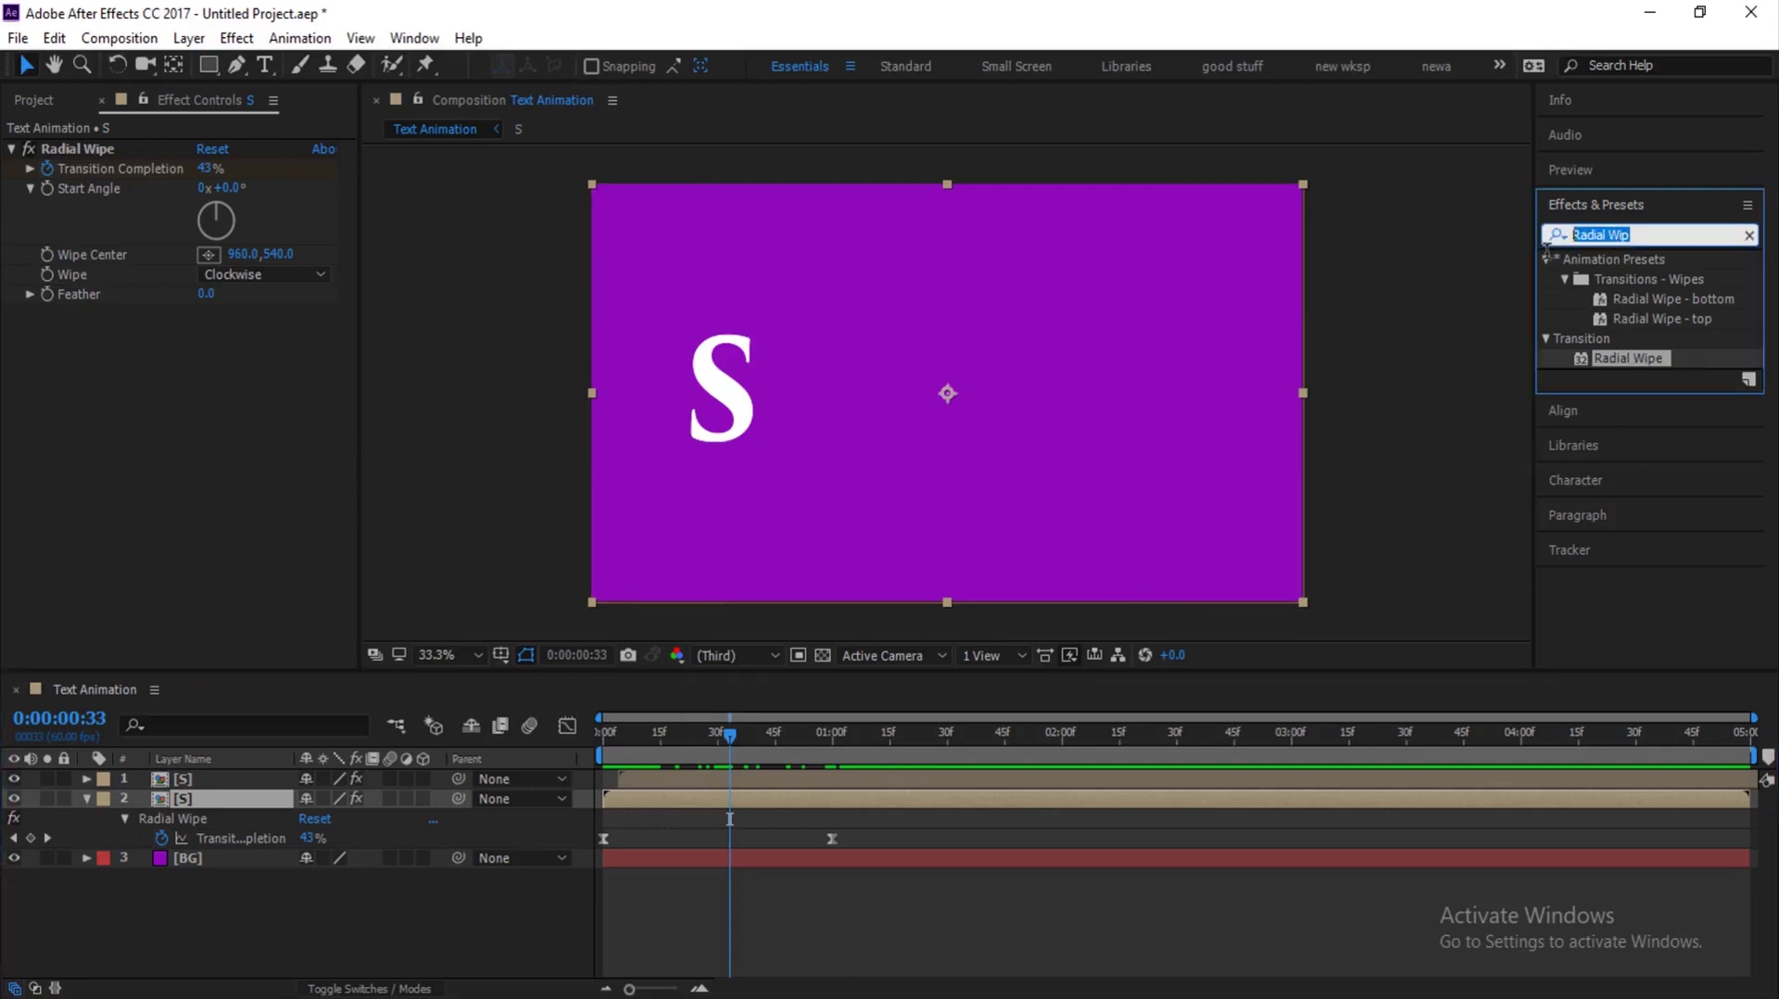
text(fill)
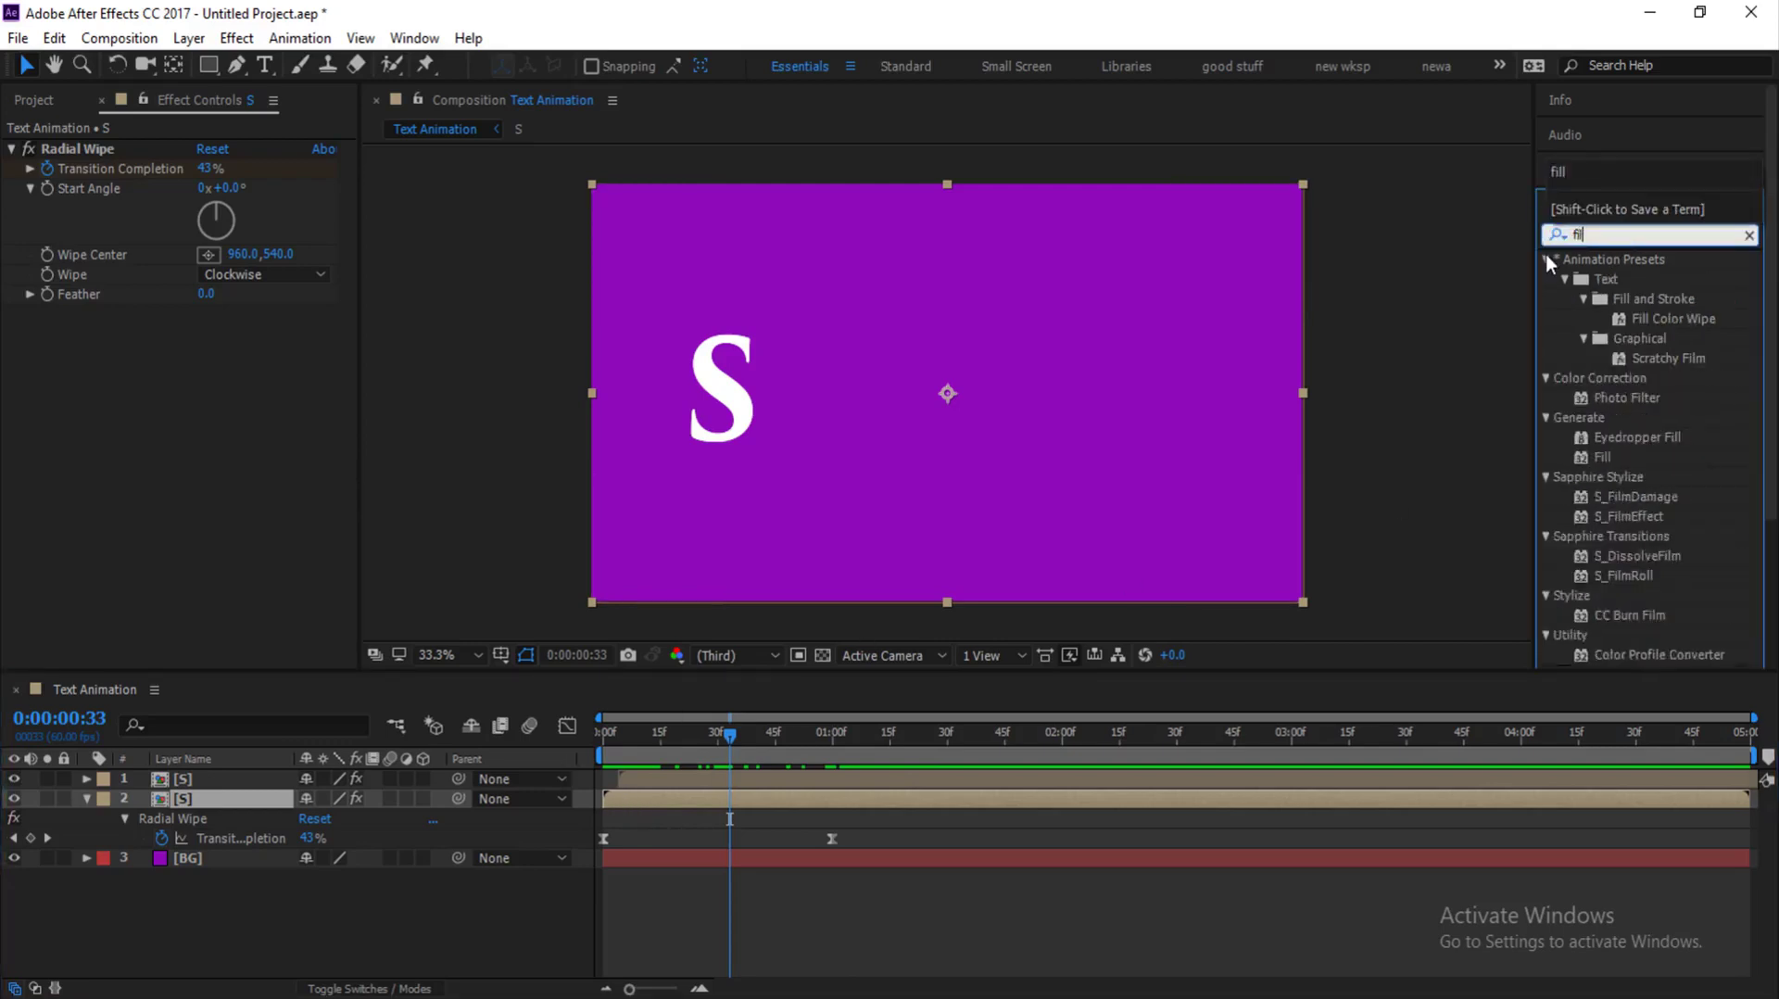
double_click(1638, 375)
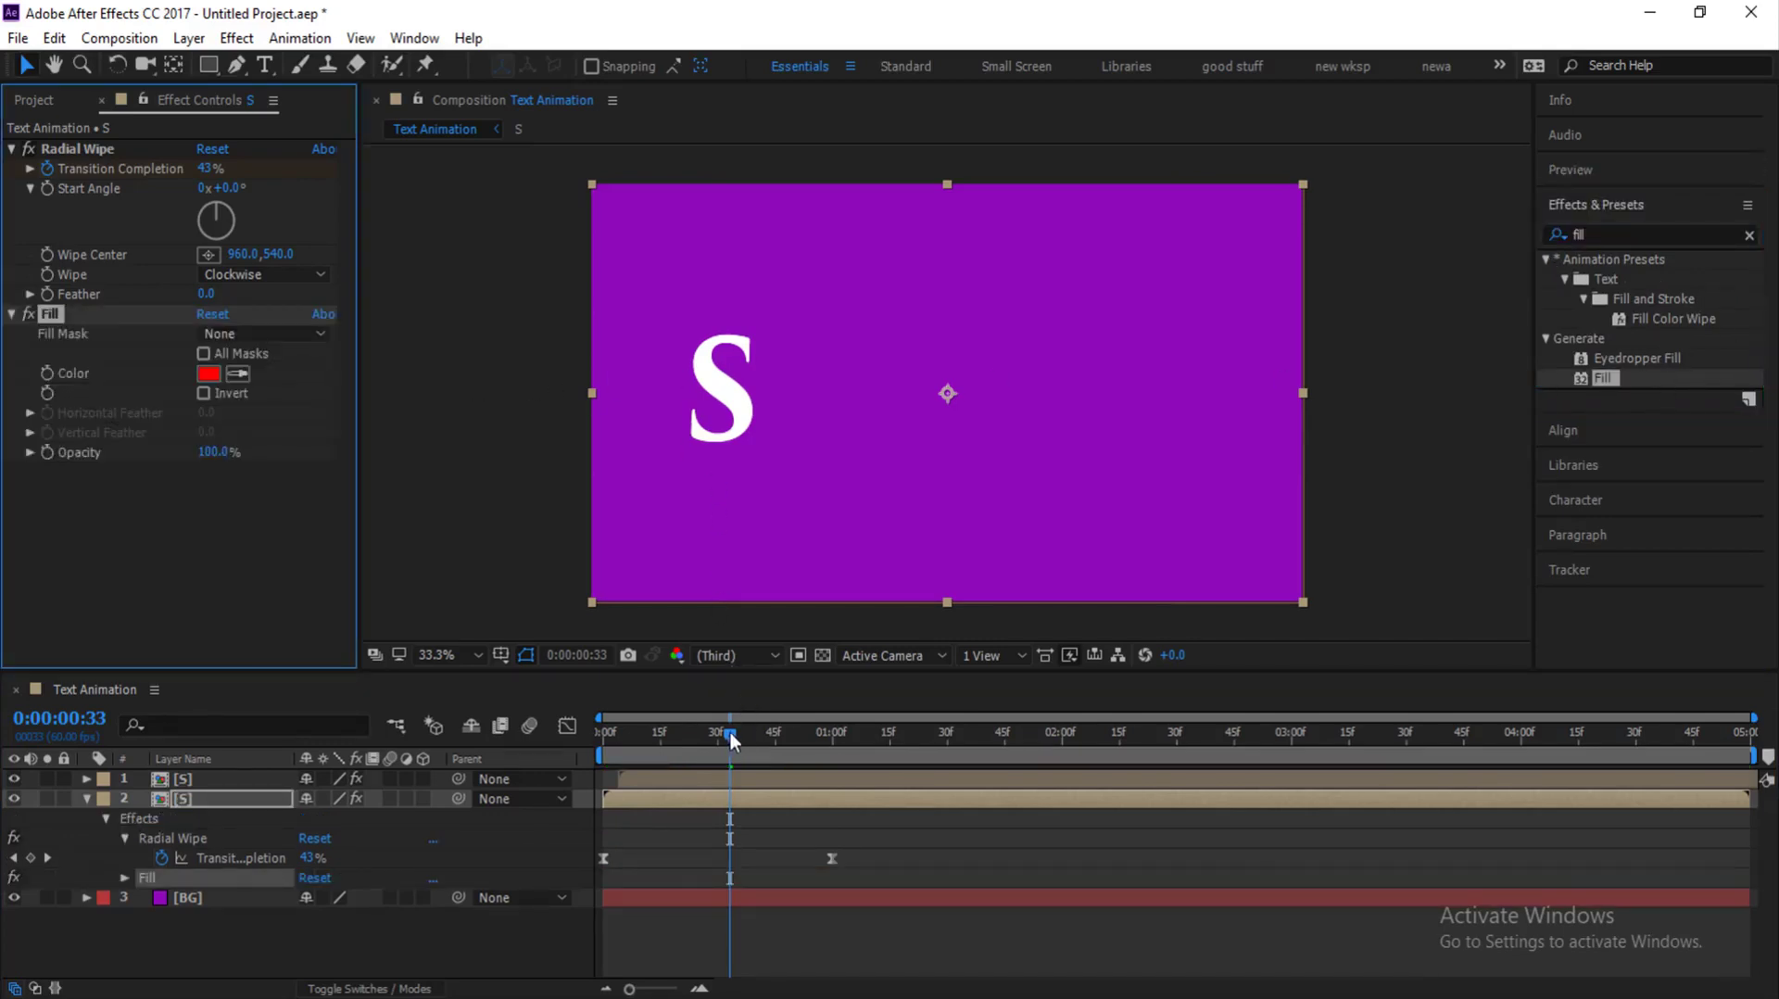
mouse_move(732, 737)
mouse_down()
mouse_move(778, 736)
mouse_move(656, 738)
mouse_move(697, 735)
mouse_up()
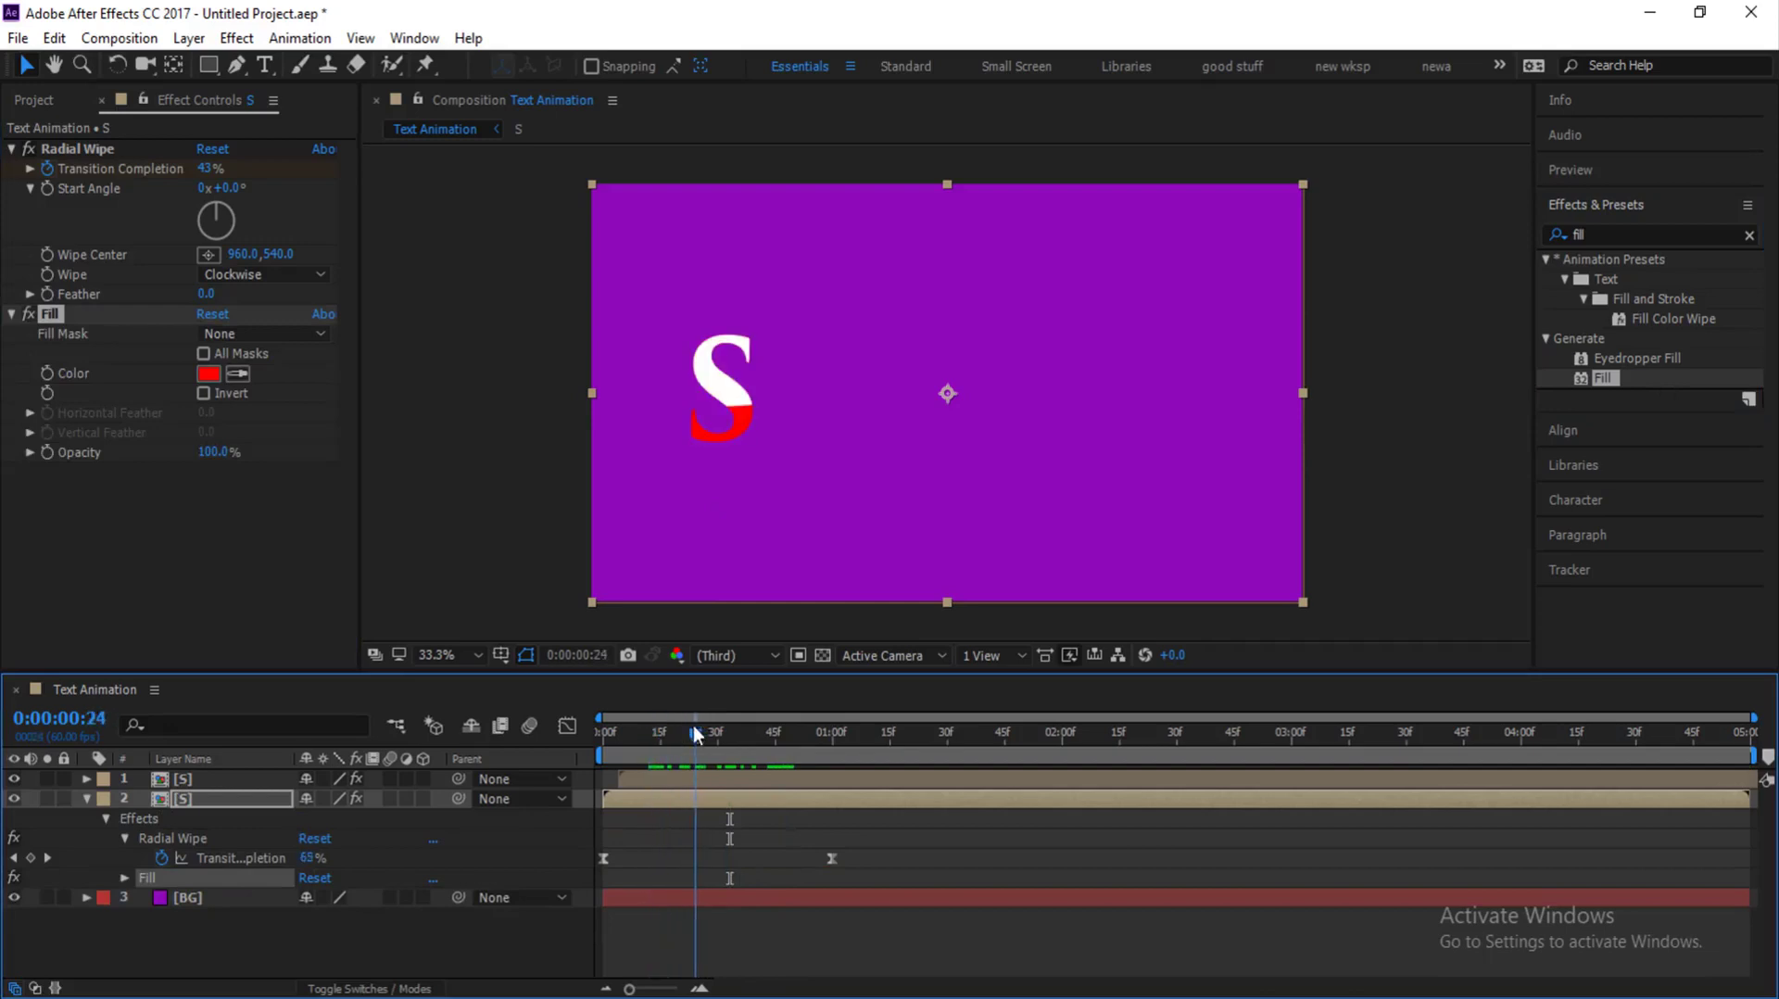
Step: Set the lower S layer's Fill color to the mint green 00FF96
click(208, 375)
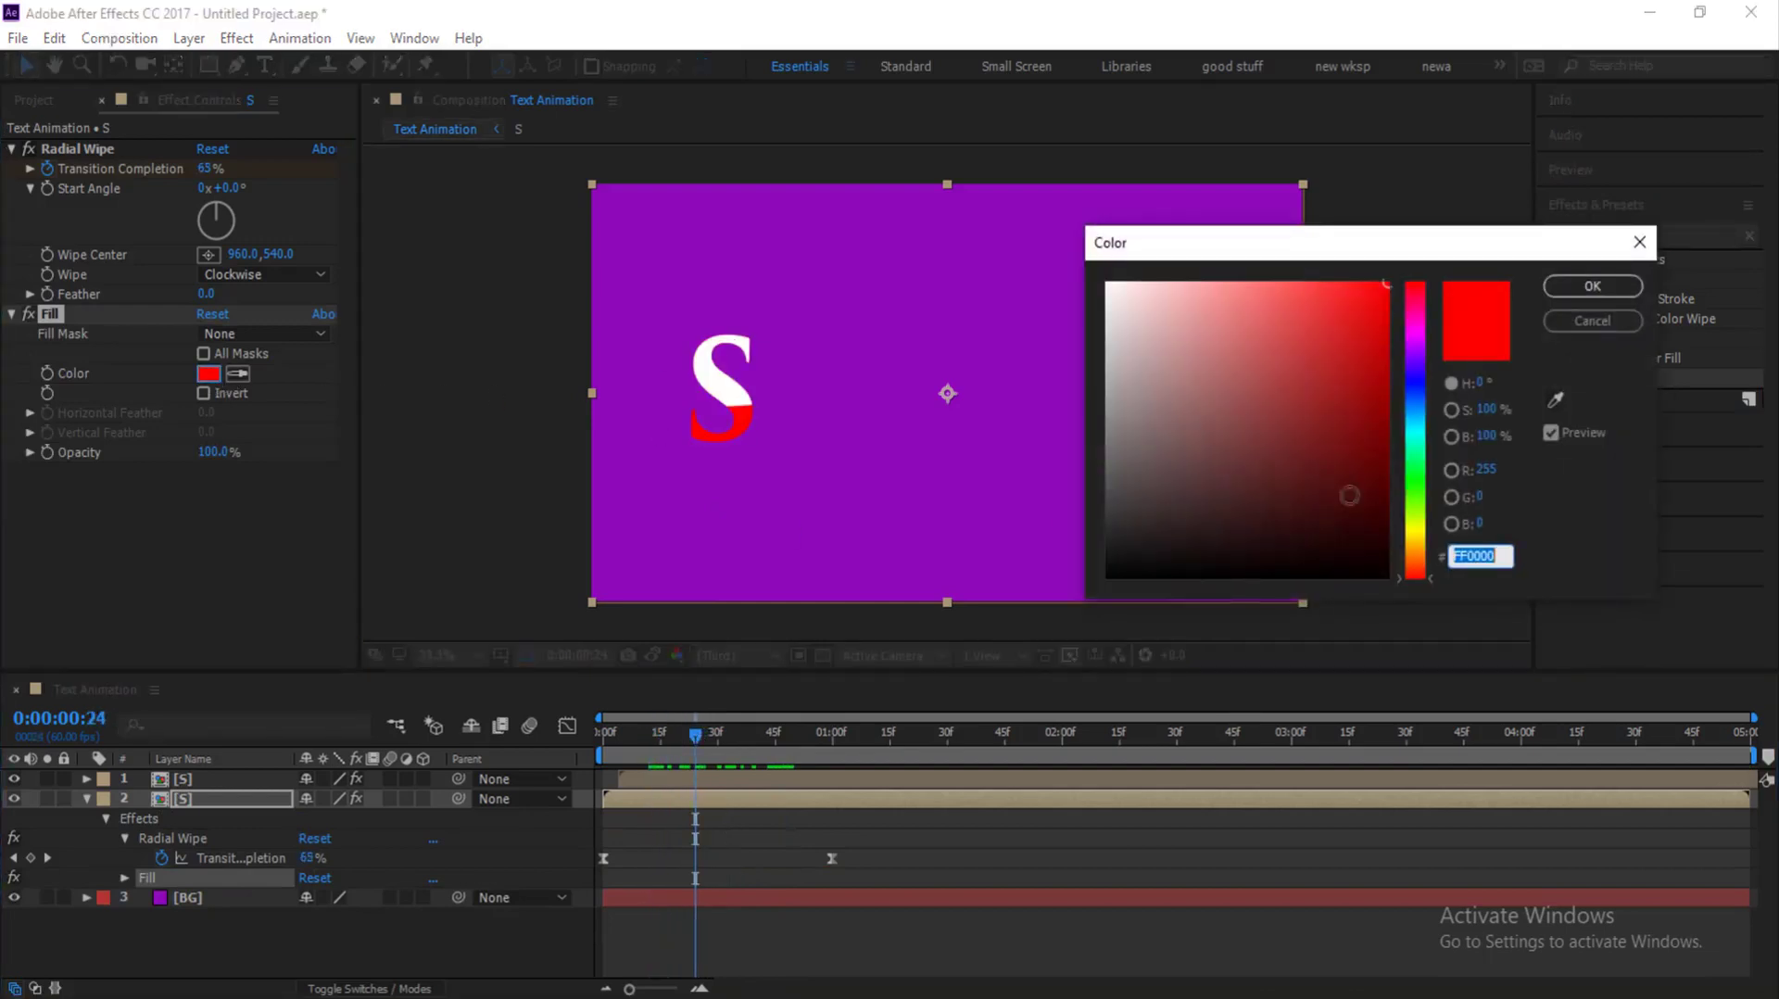
click(1422, 451)
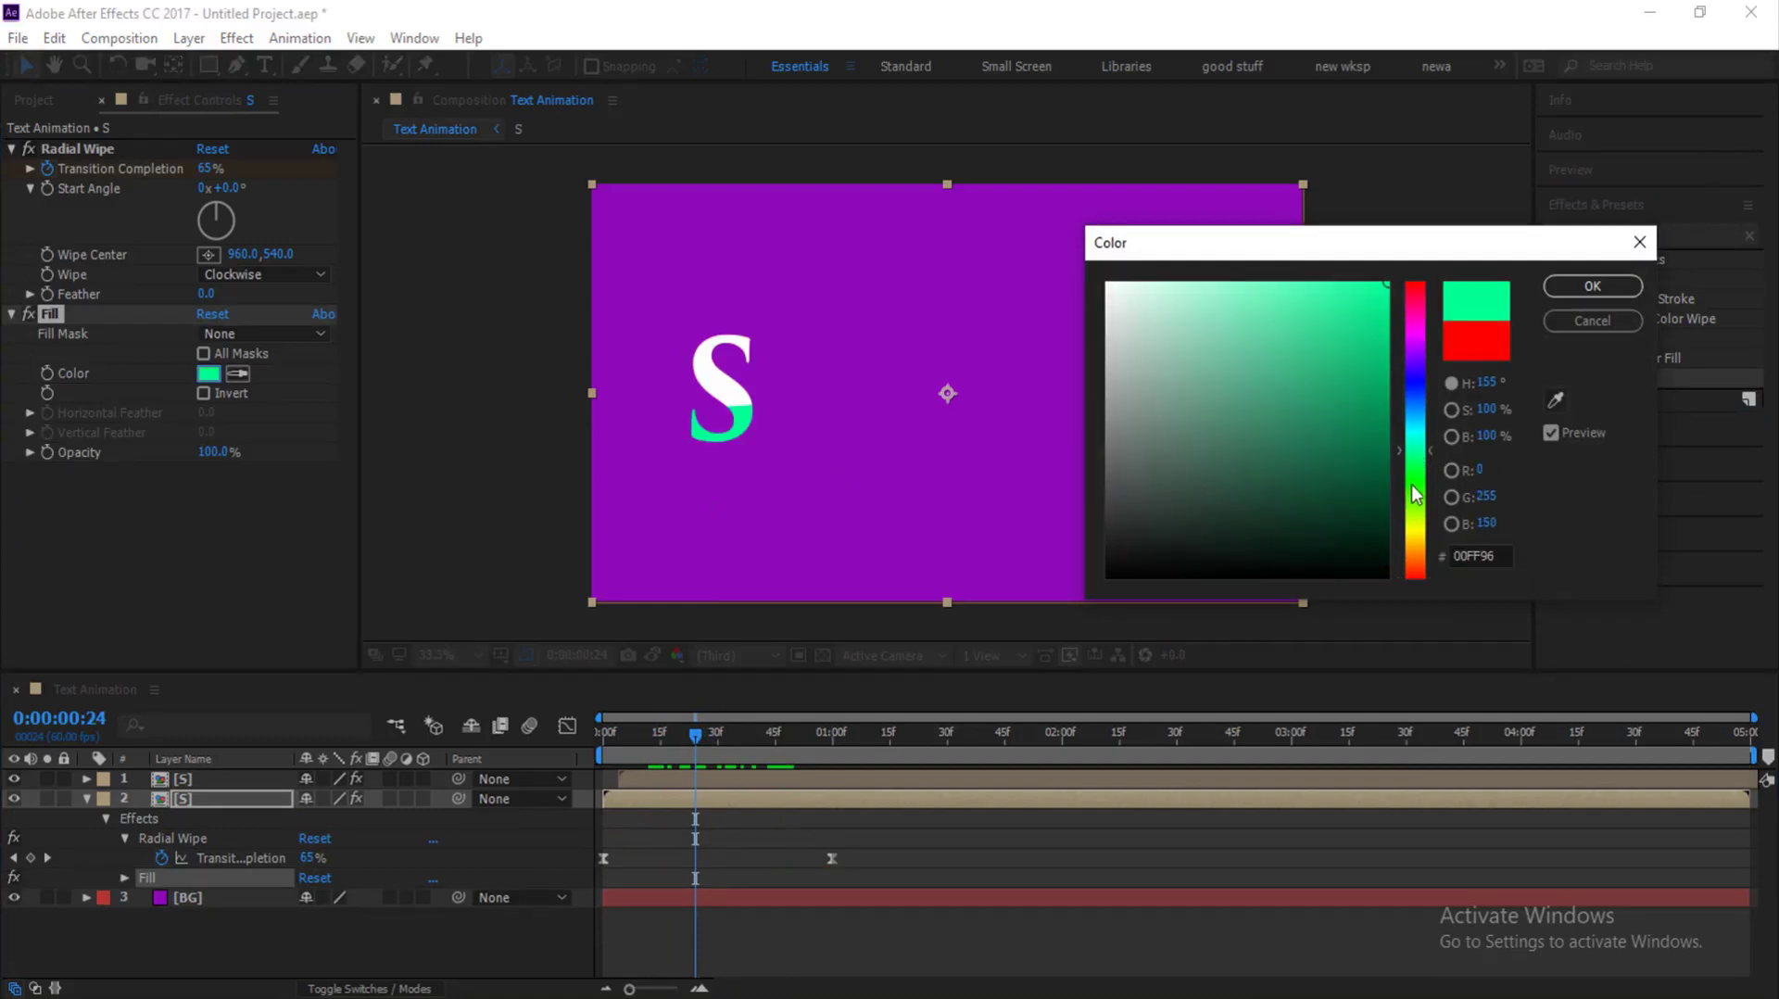
click(1590, 288)
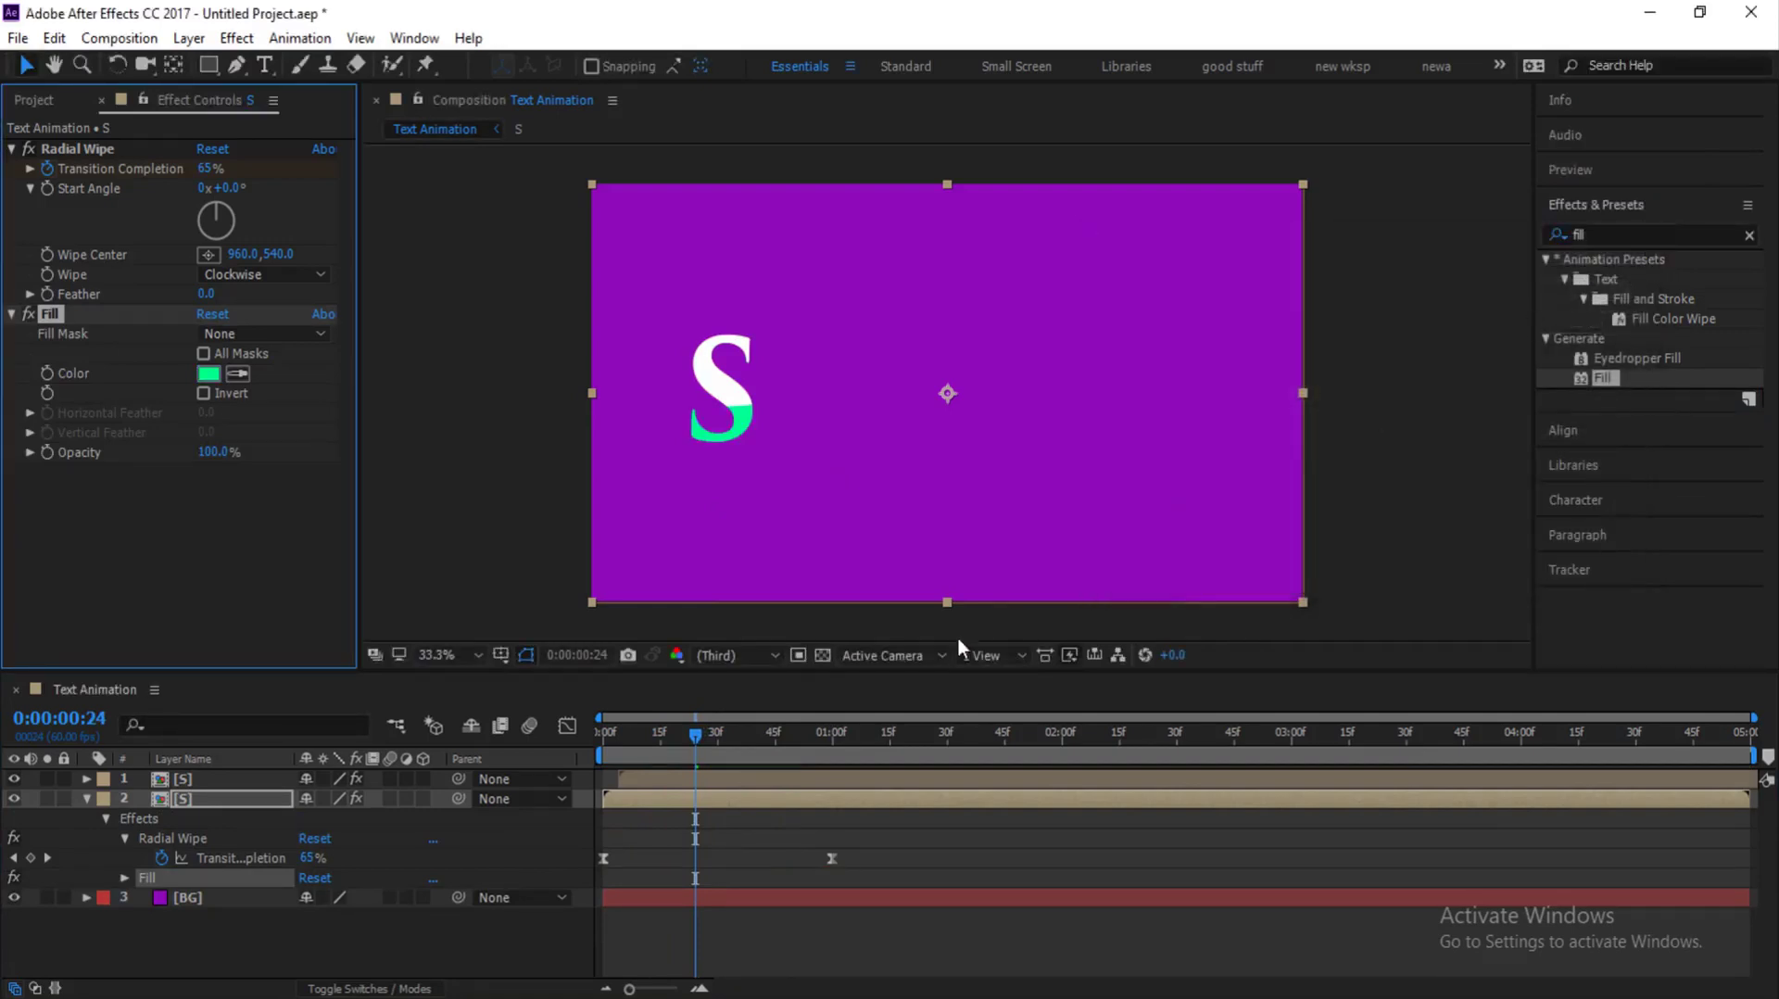
Step: Duplicate the top S layer and offset the new copy about four frames later than the layer below it
mouse_move(664, 736)
mouse_down()
mouse_move(610, 735)
mouse_move(726, 743)
mouse_move(671, 736)
mouse_move(692, 742)
mouse_up()
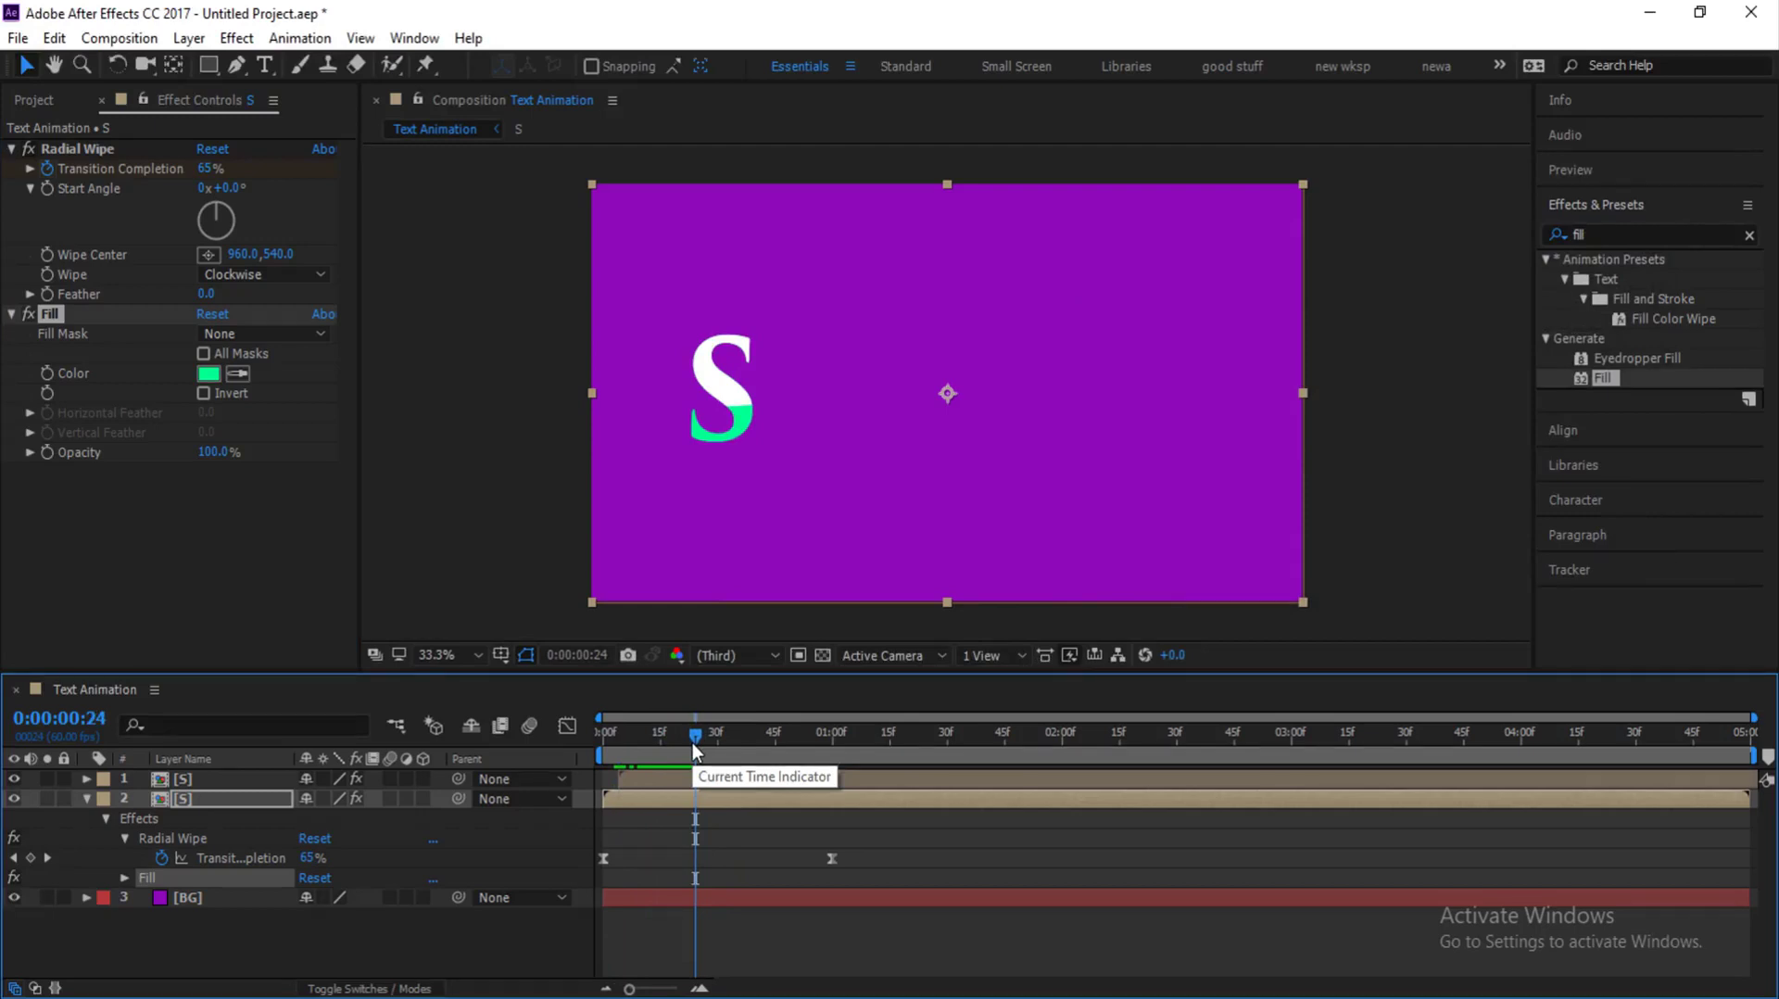
click(644, 780)
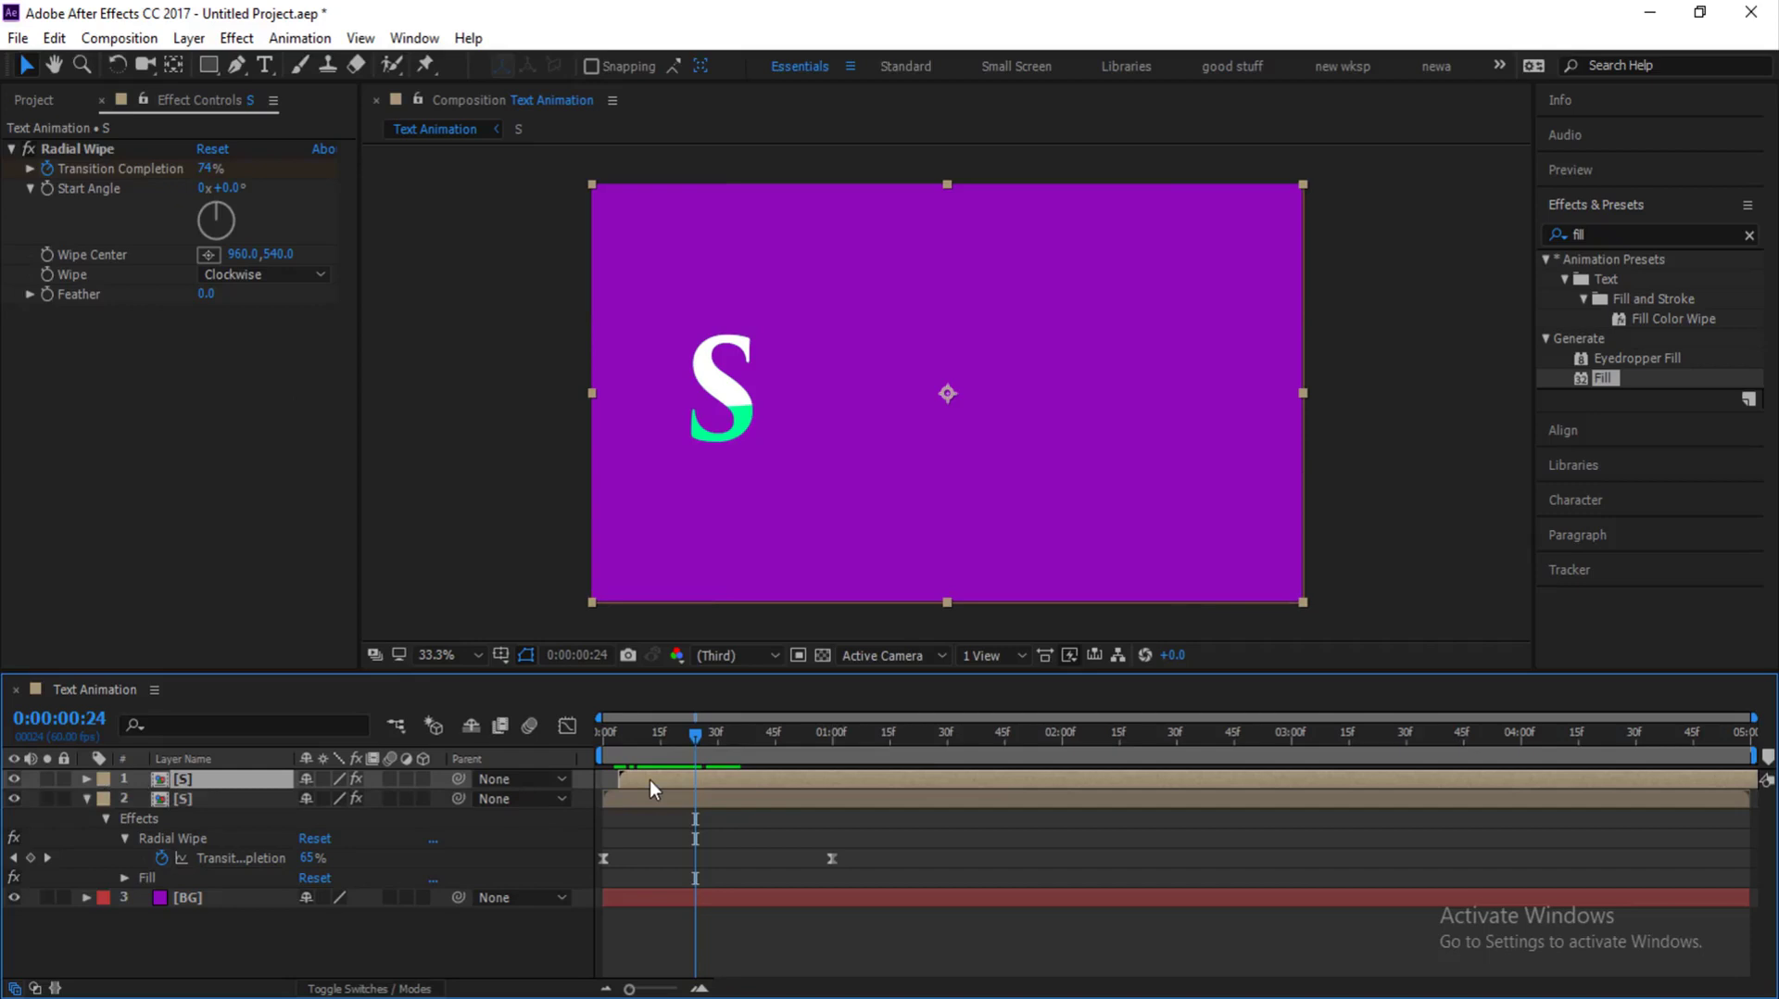
key(ctrl+d)
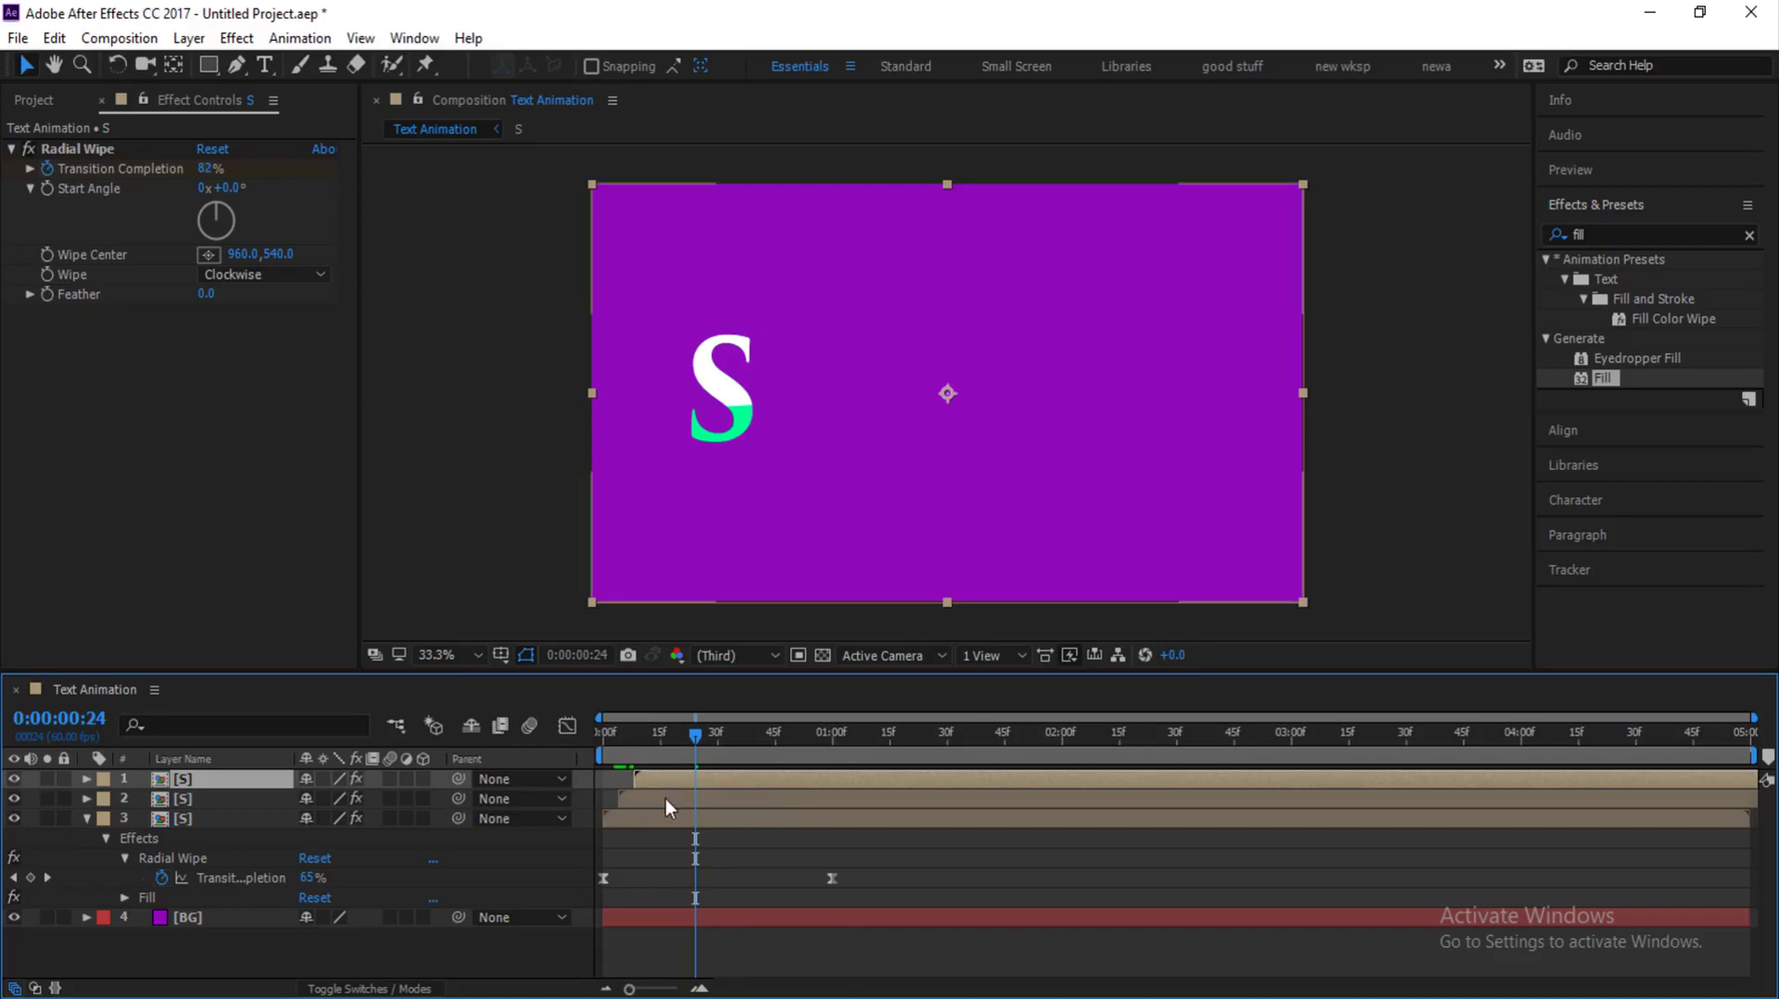
Step: Apply the Fill effect to the middle S layer and set its color to the blue 000CFF
click(666, 799)
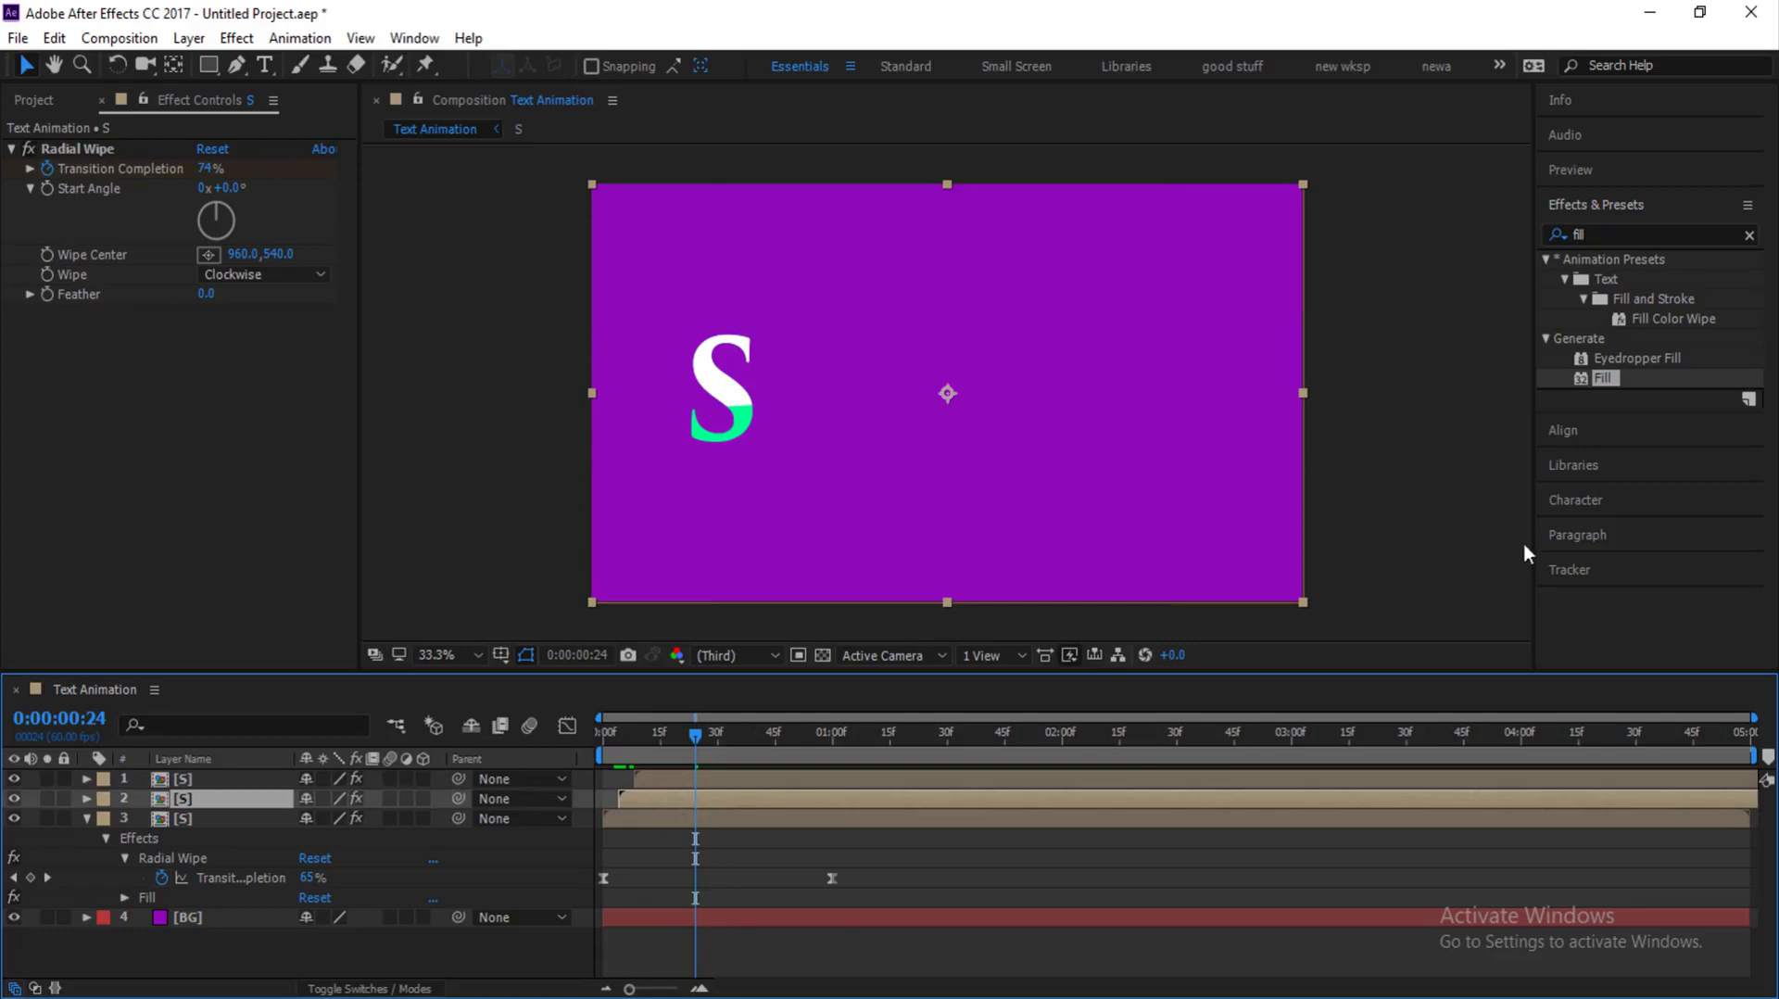
double_click(1688, 380)
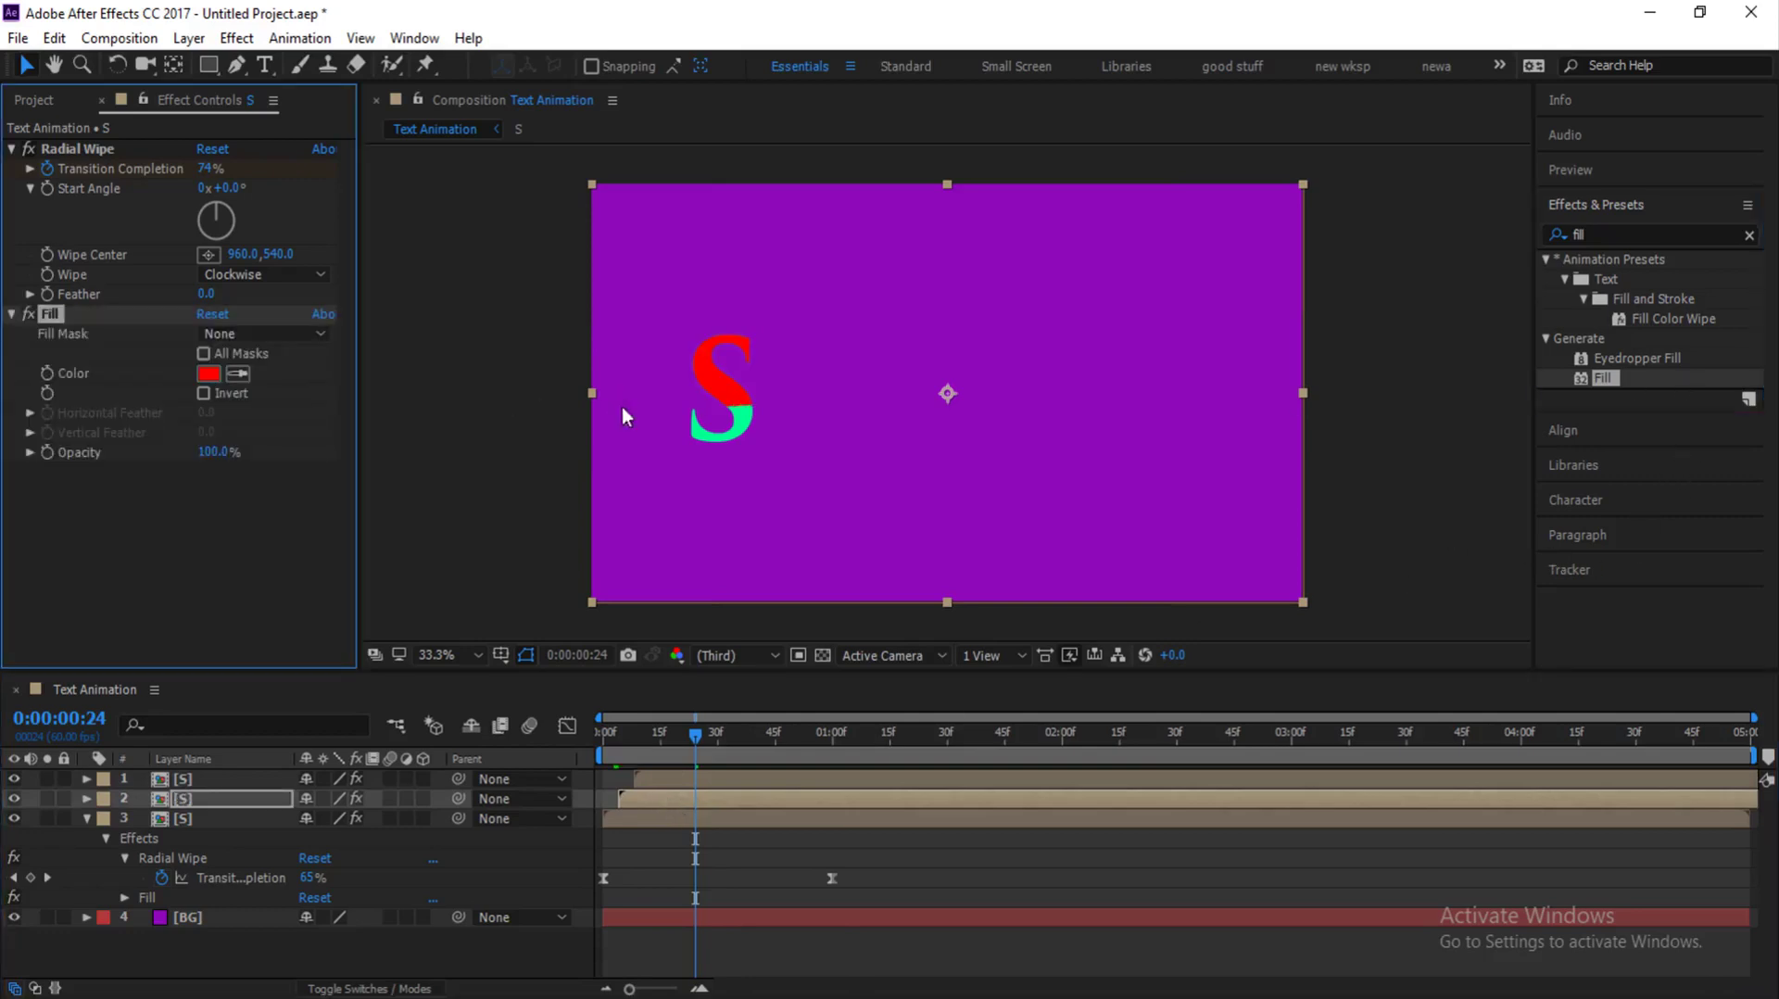
click(209, 374)
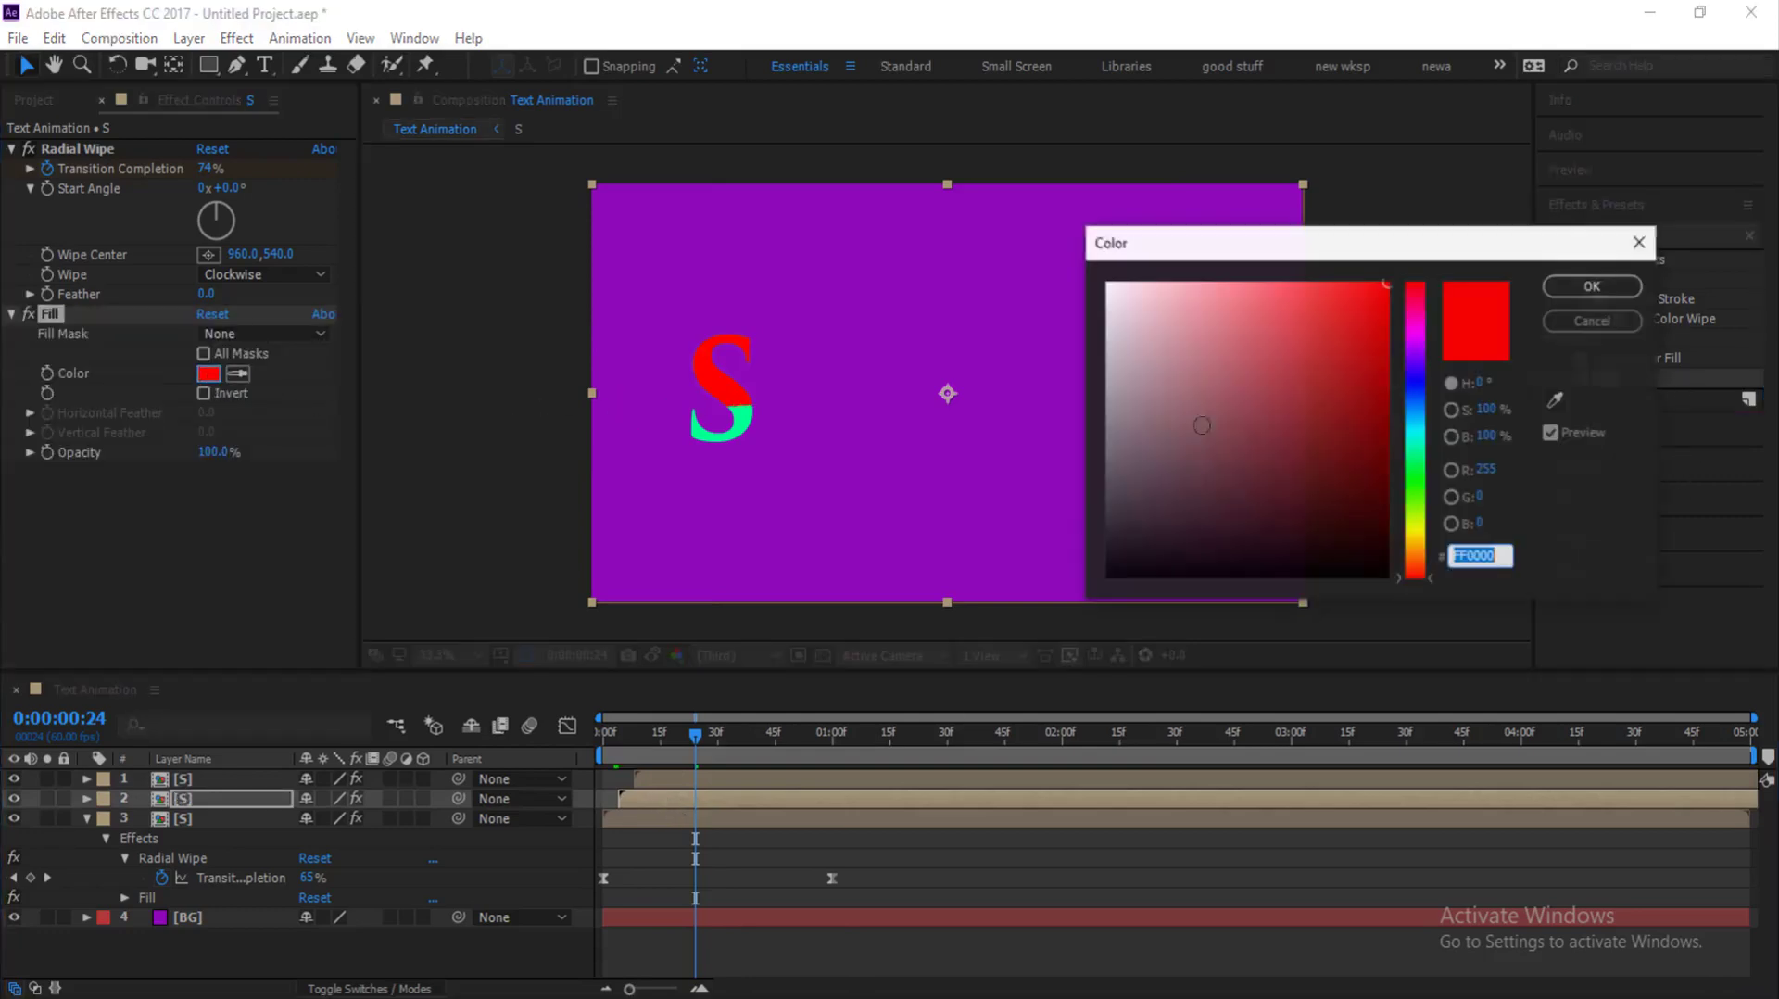
click(1421, 385)
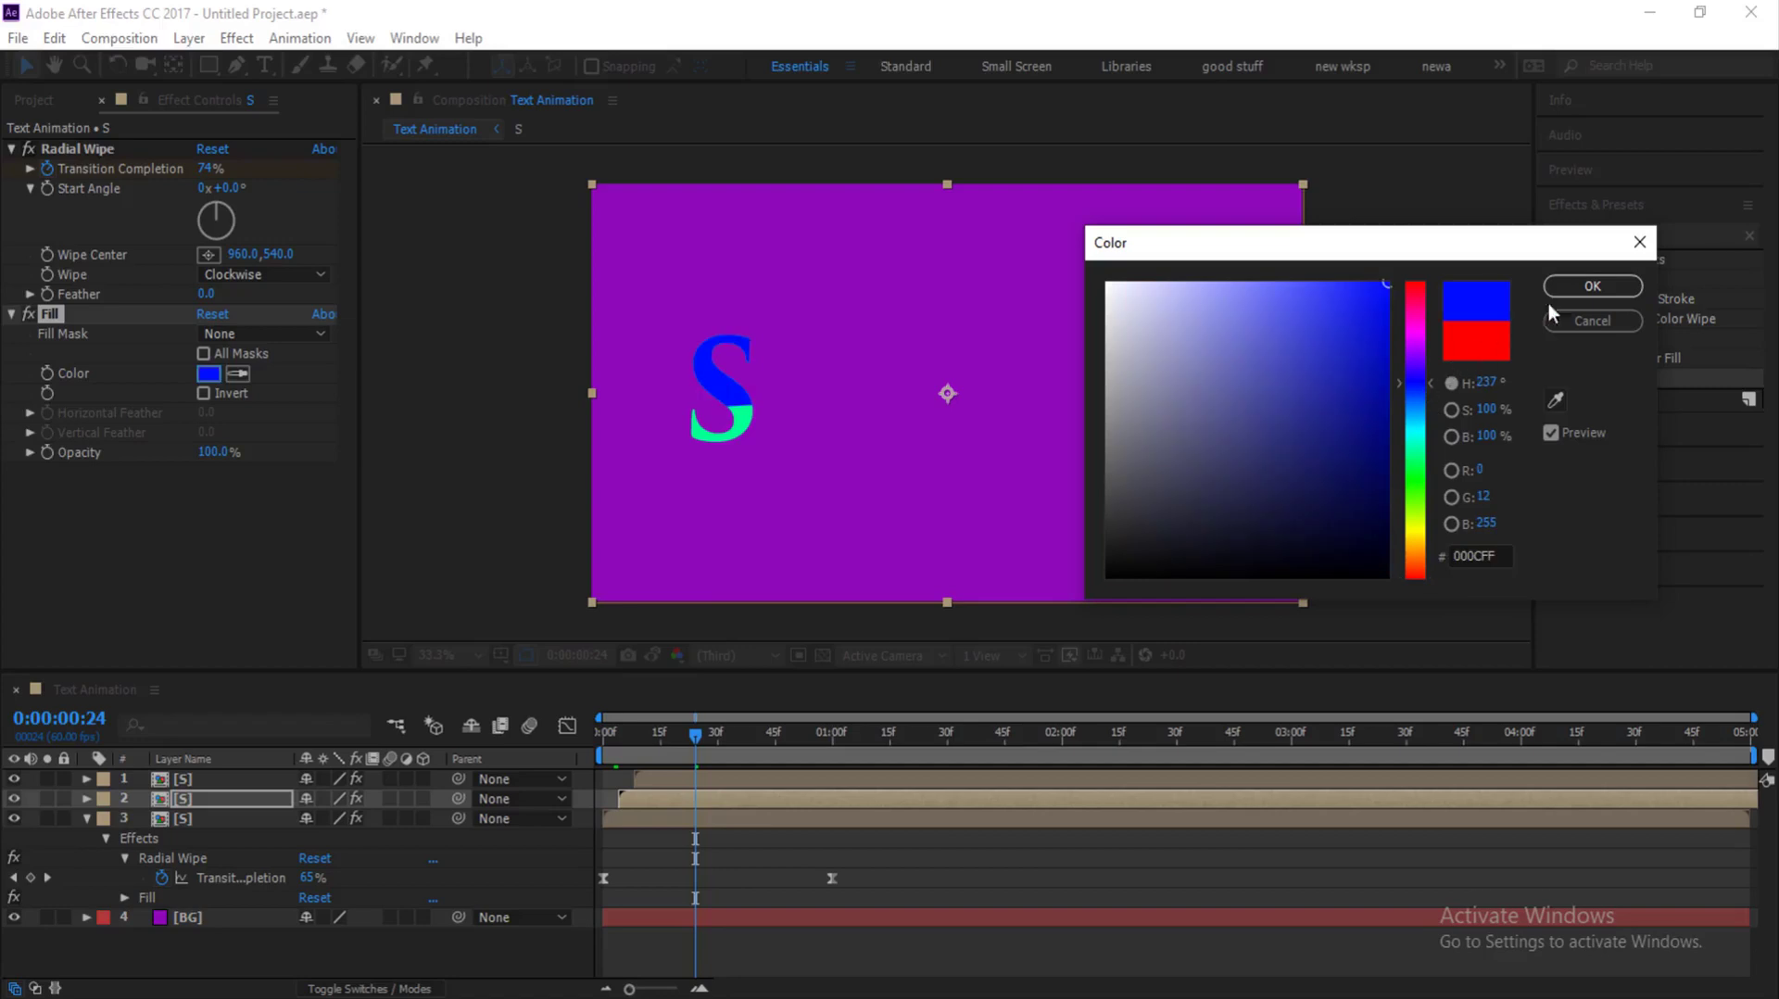
click(1592, 286)
mouse_move(698, 736)
mouse_down()
mouse_move(647, 736)
mouse_move(717, 739)
mouse_move(695, 736)
mouse_up()
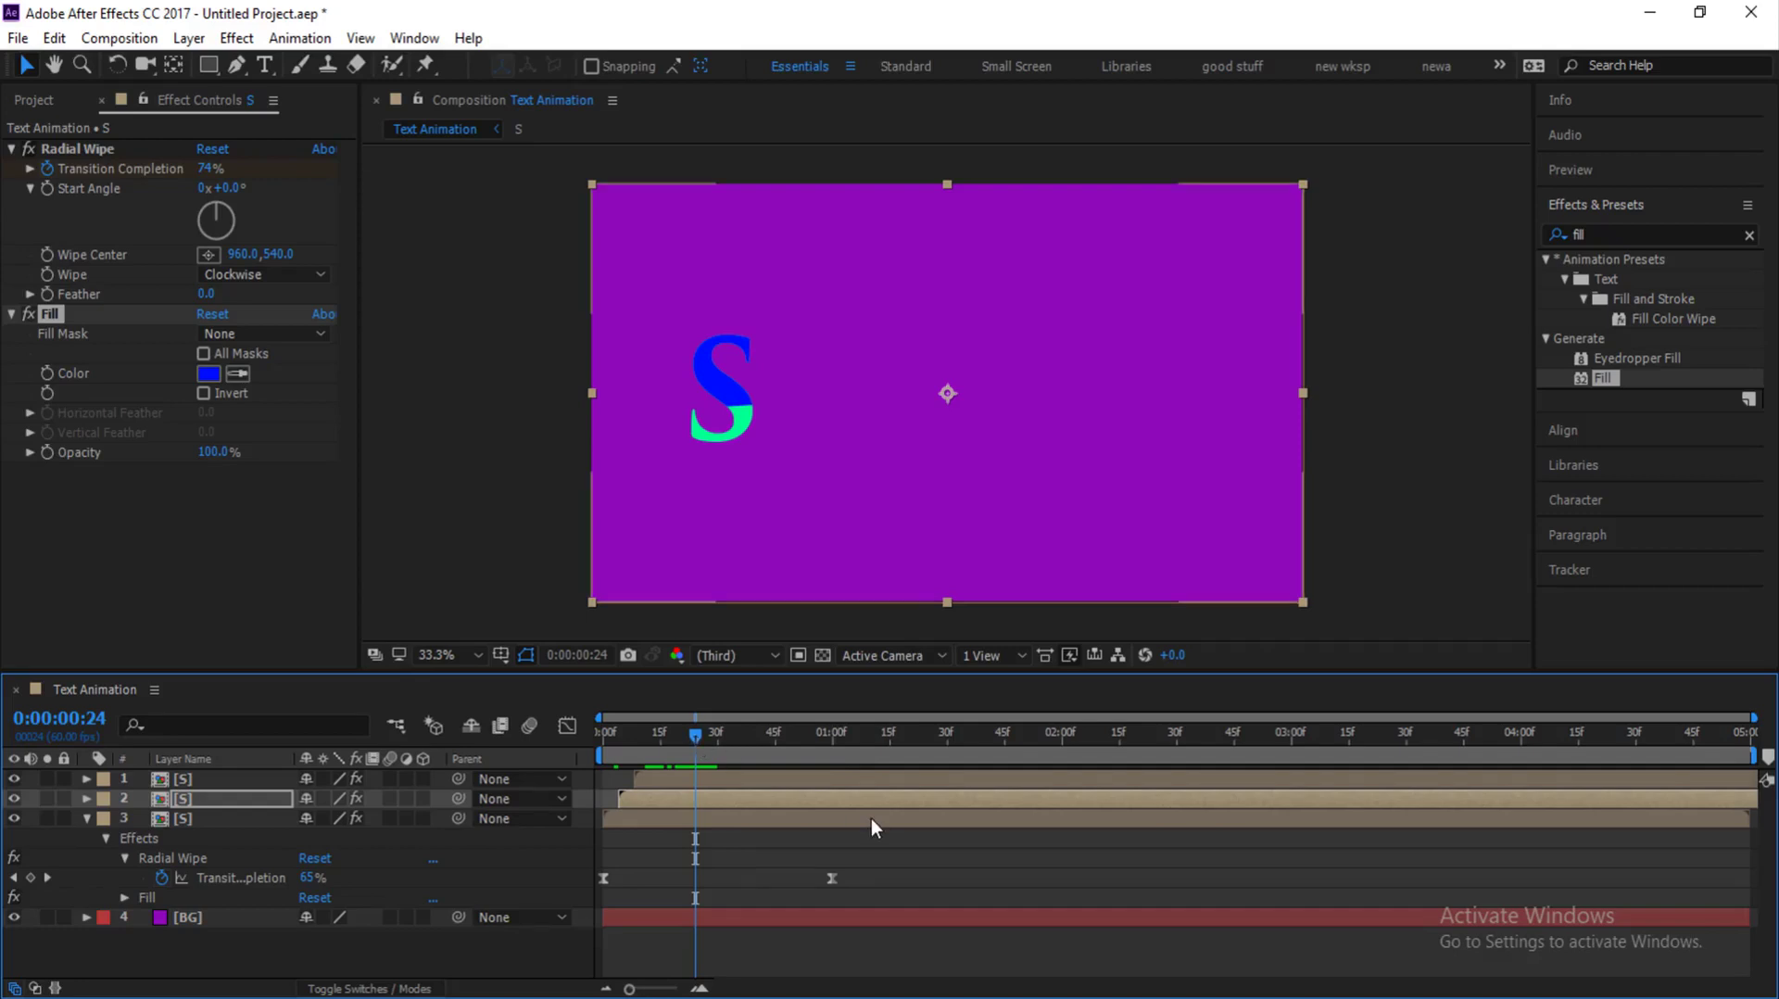
Step: Duplicate the green S layer and remove the Radial Wipe and Fill effects from the lower copy
click(667, 826)
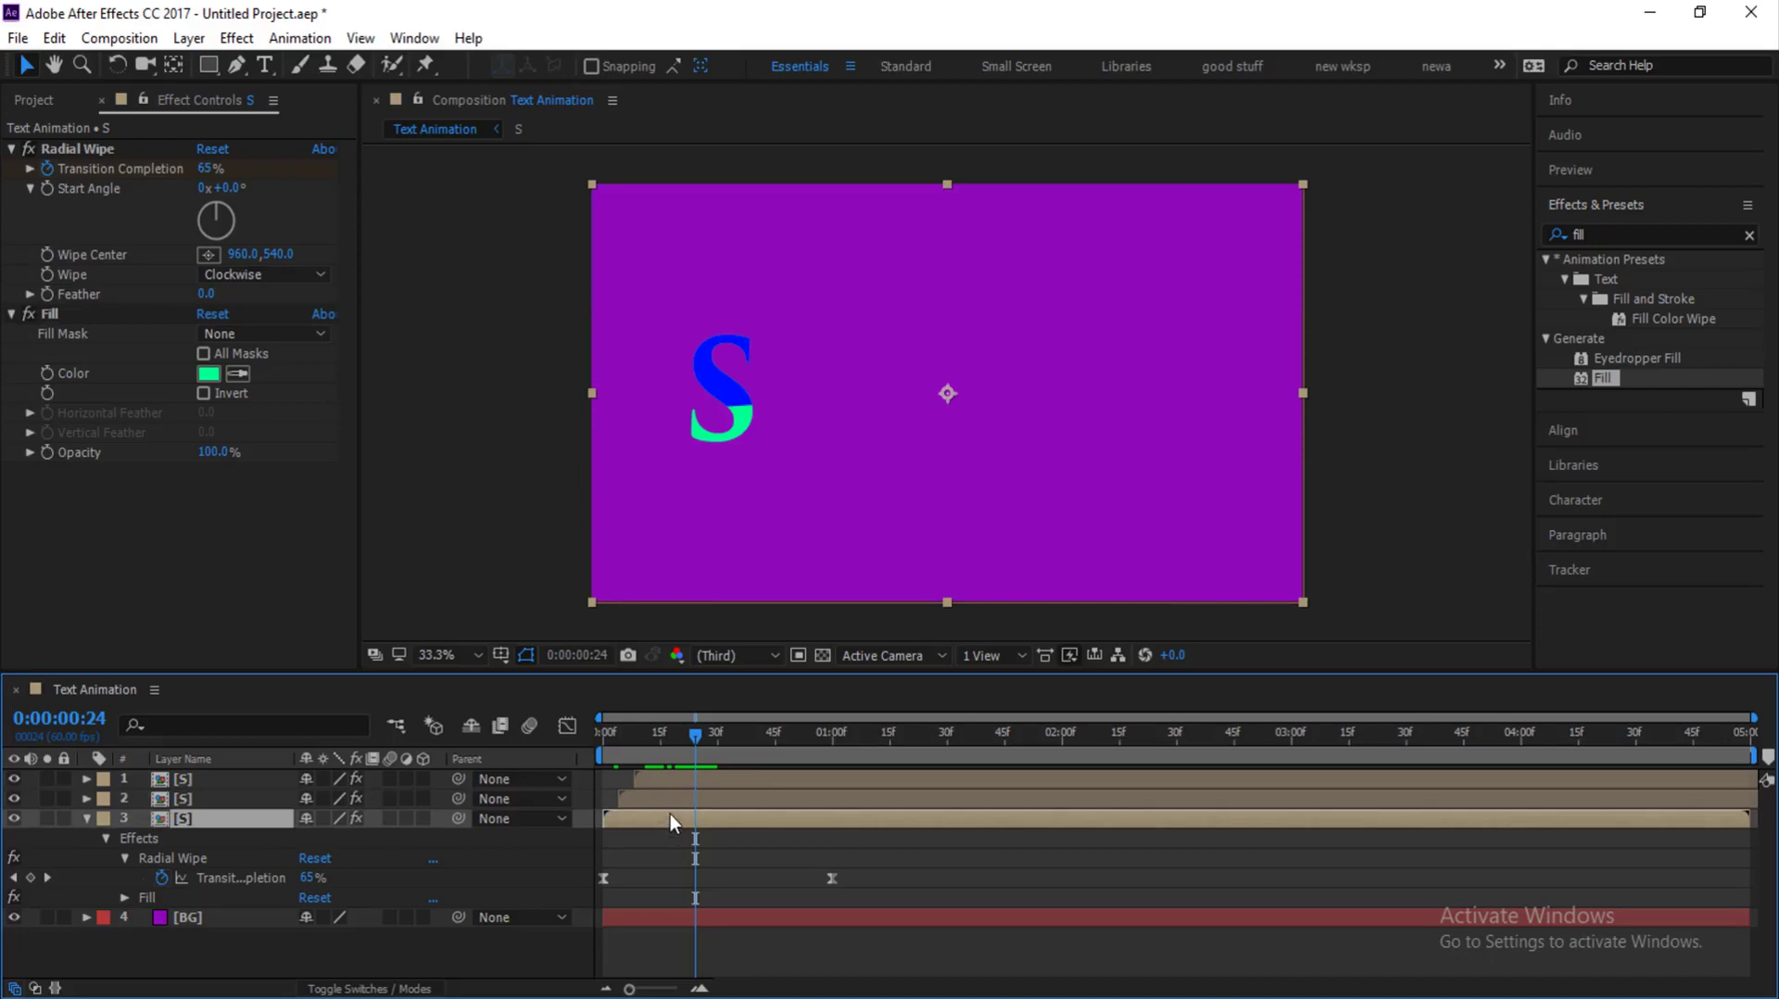
key(ctrl+d)
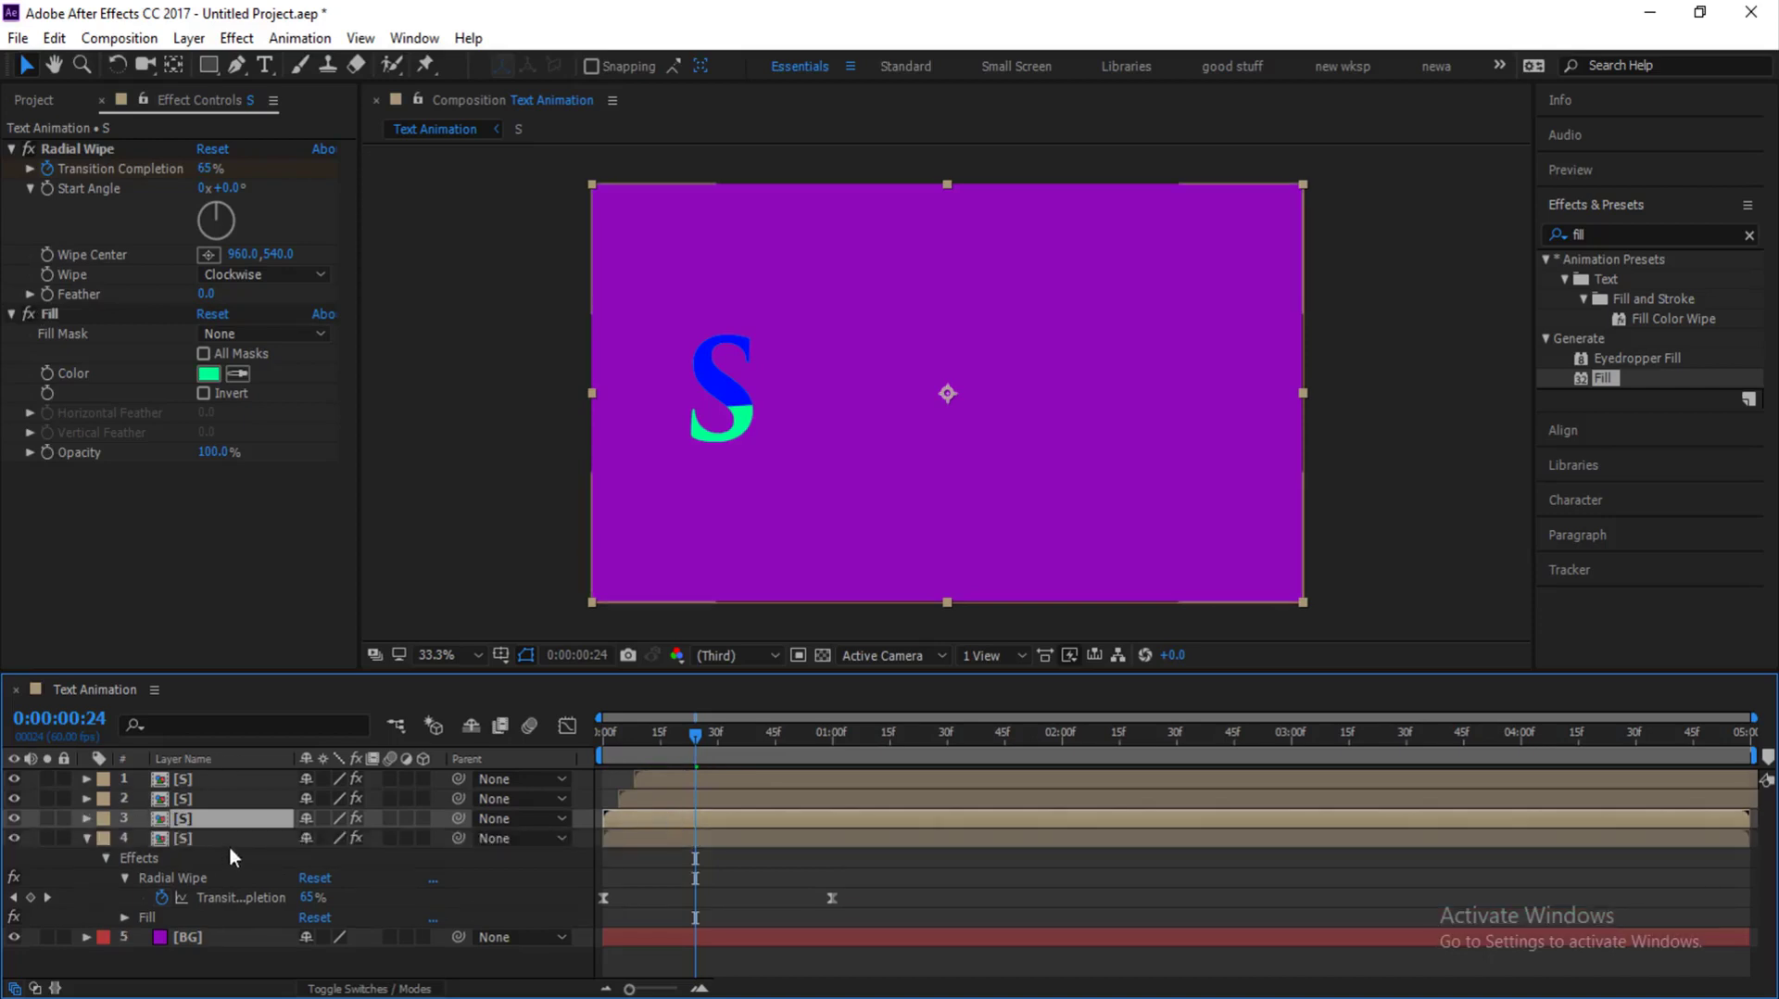
click(673, 840)
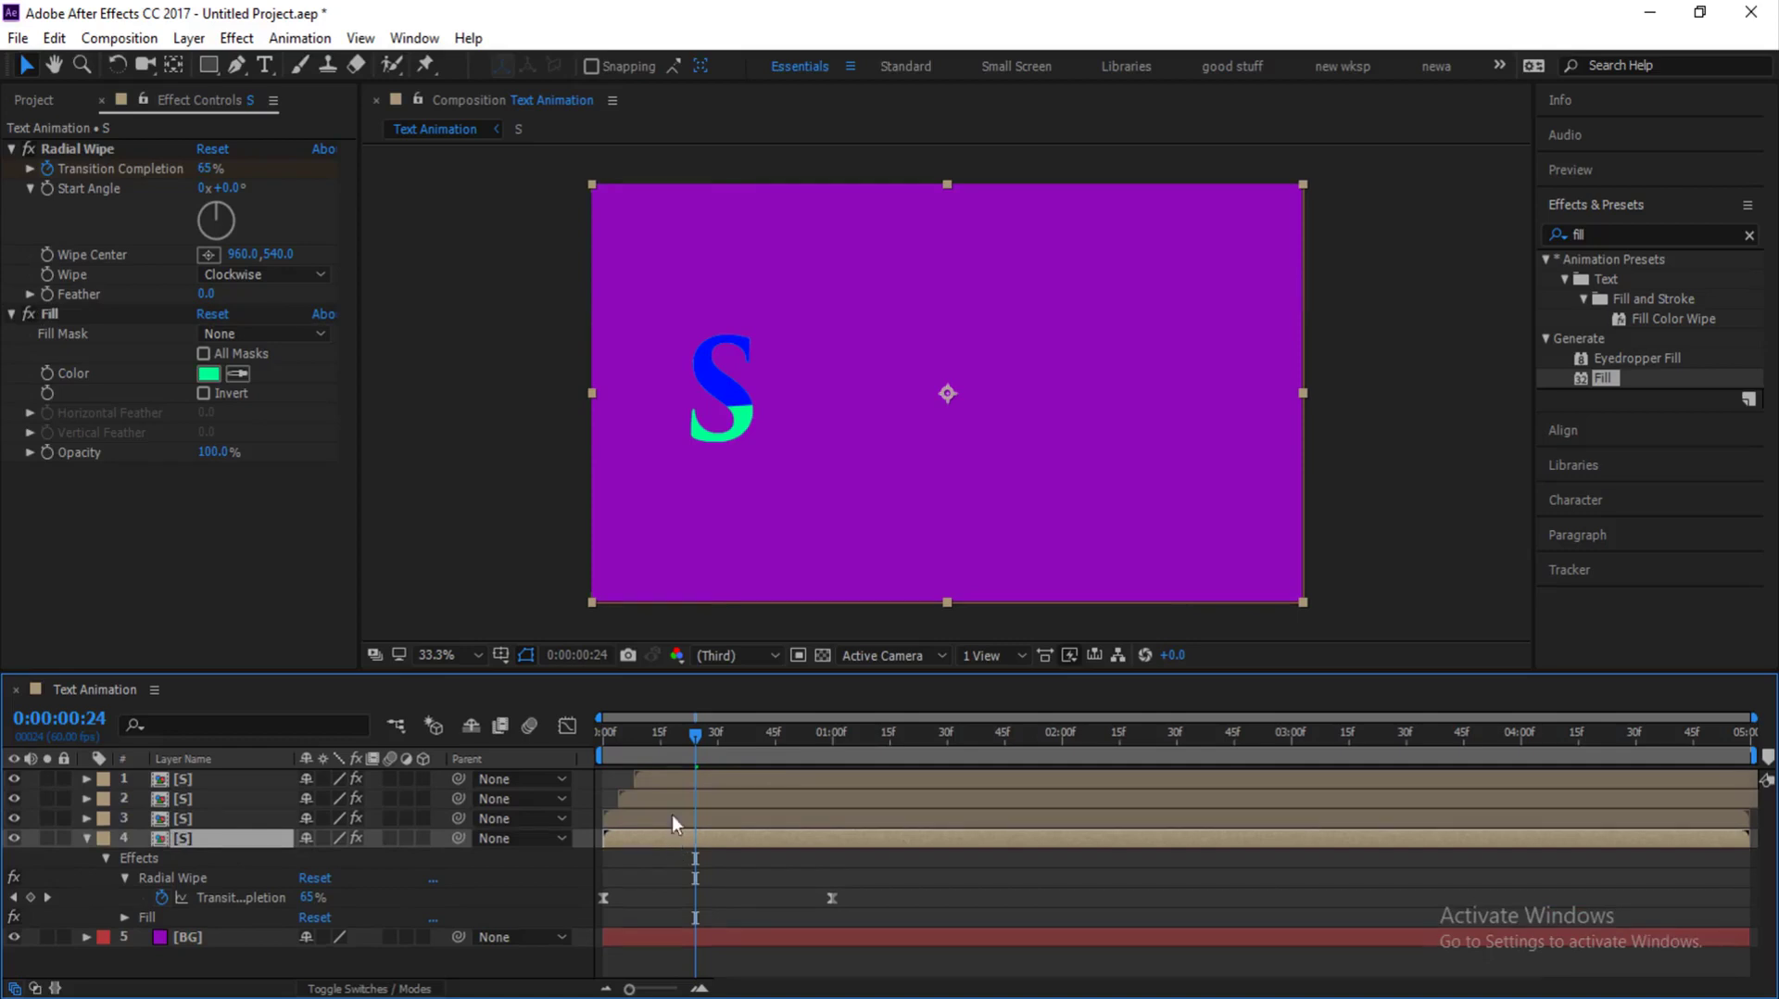
click(120, 148)
key(Delete)
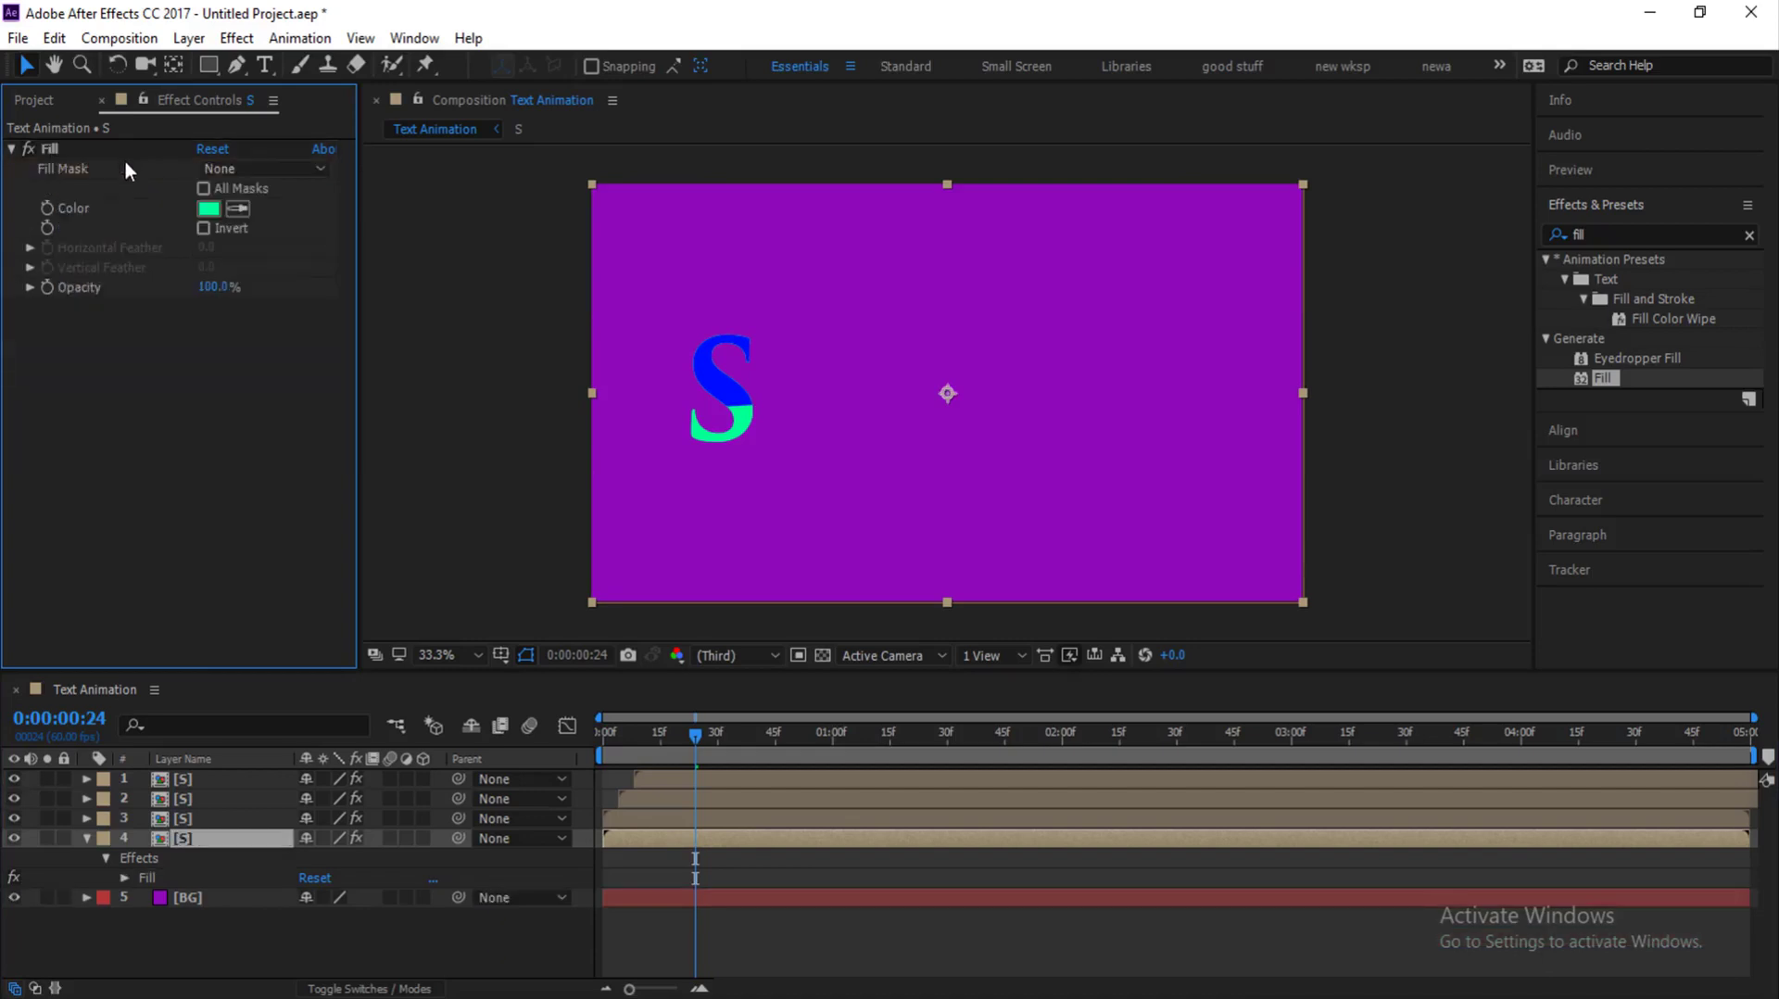
click(119, 147)
key(Delete)
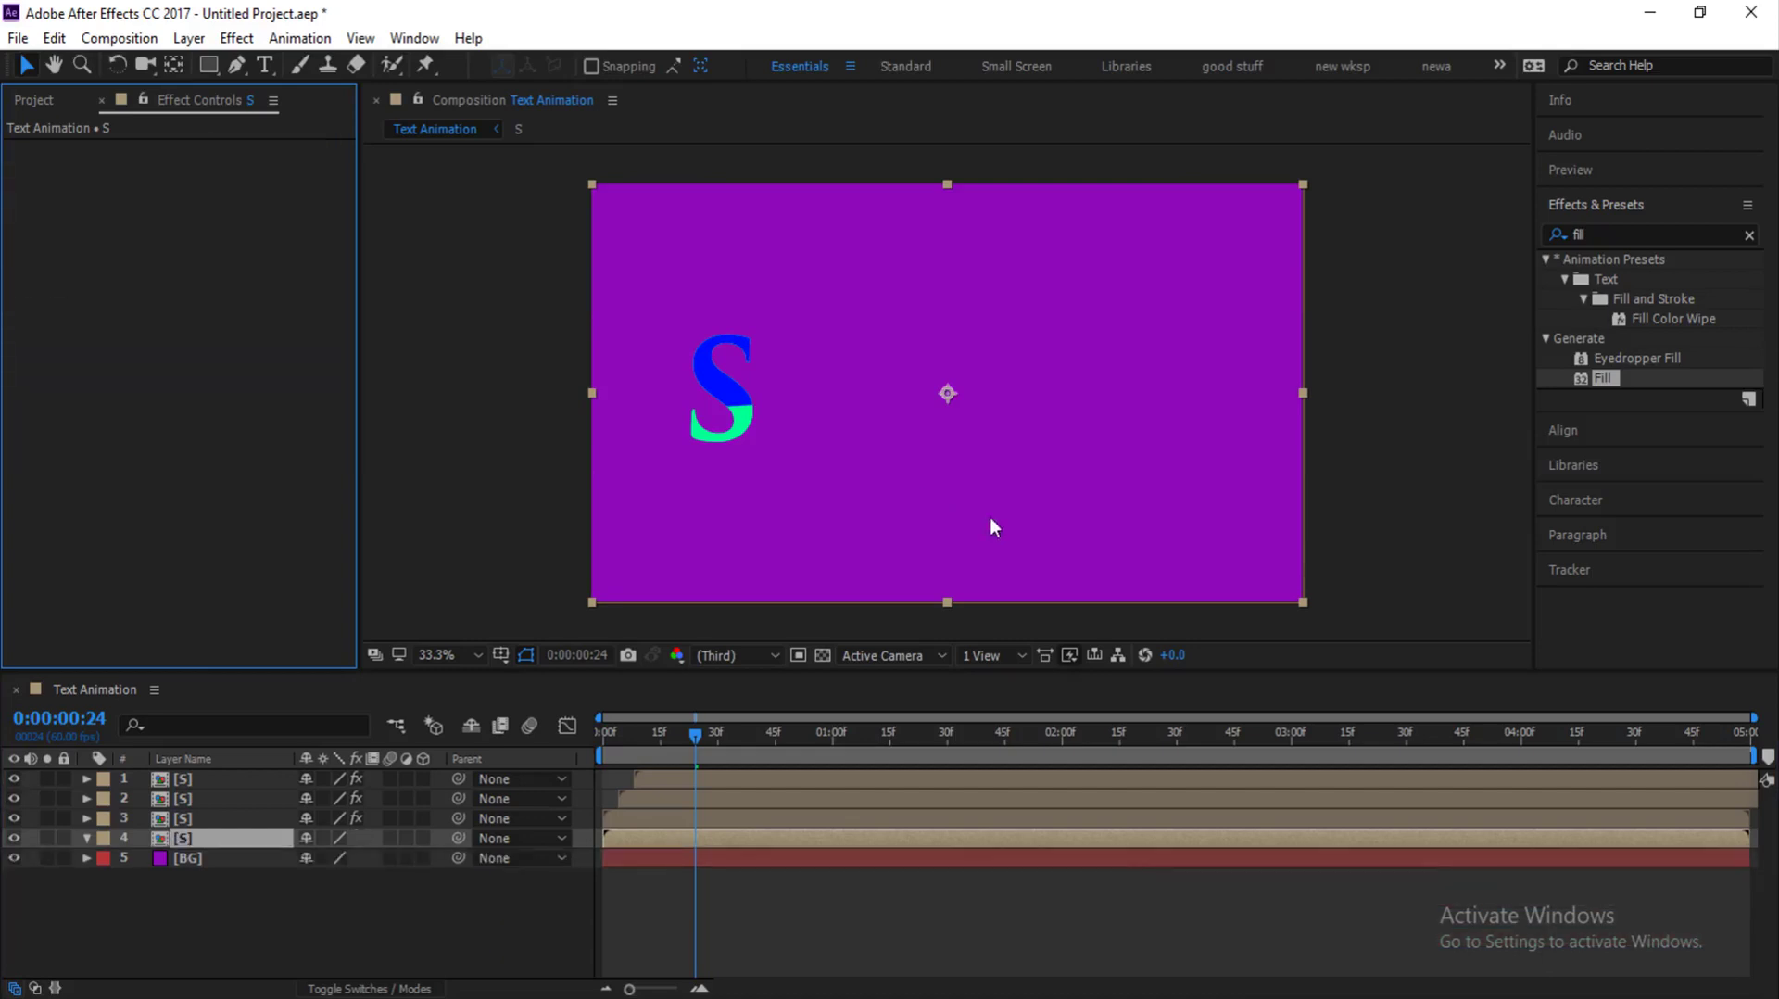
Step: Find the Vegas effect and apply it to the bottommost S layer
click(1596, 235)
text(v)
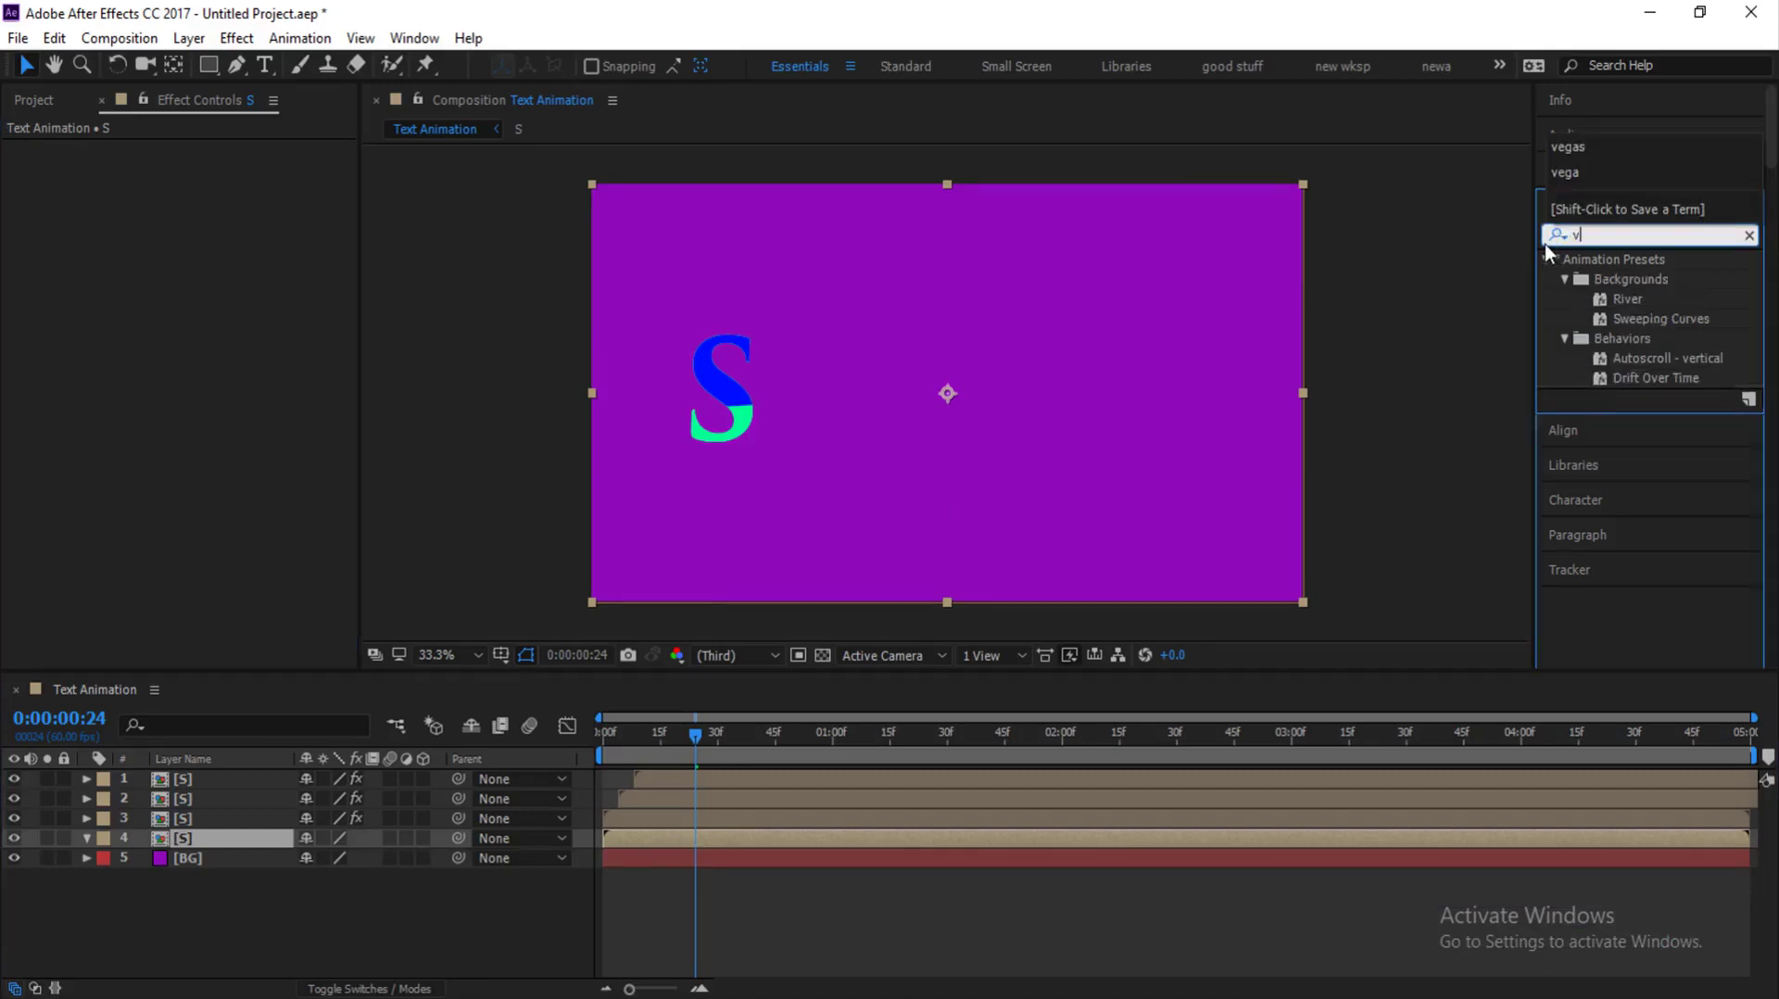
text(egas)
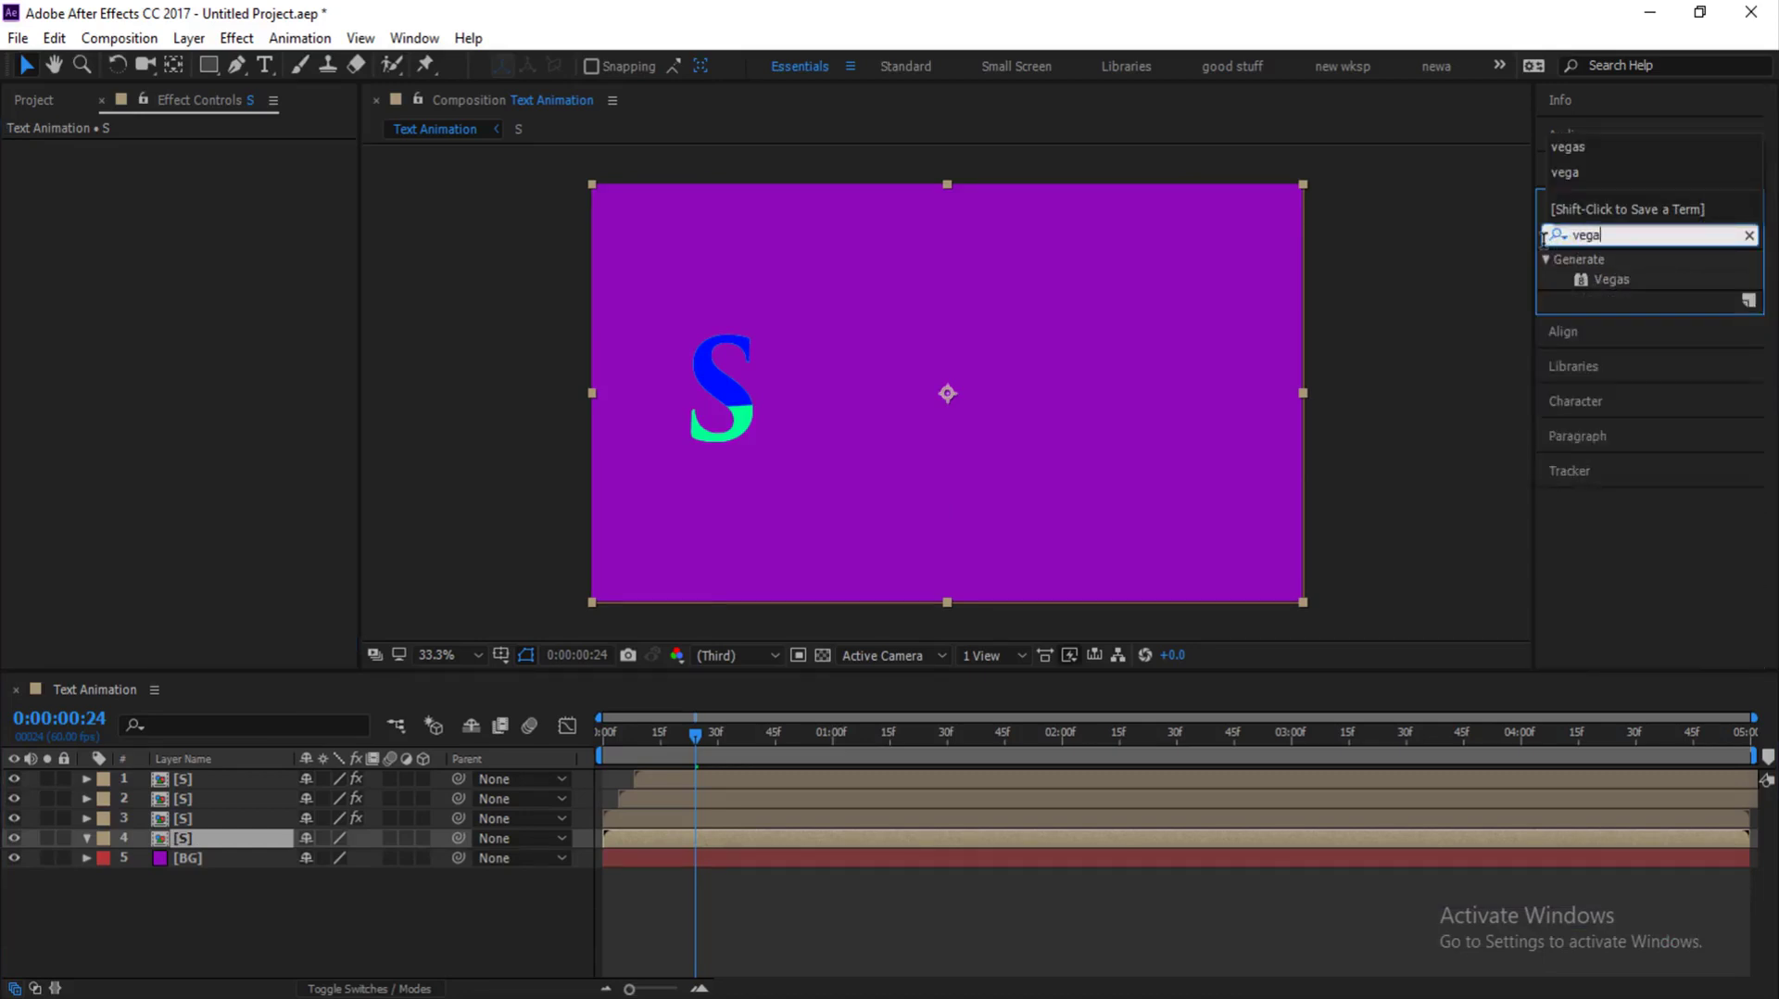
double_click(1669, 278)
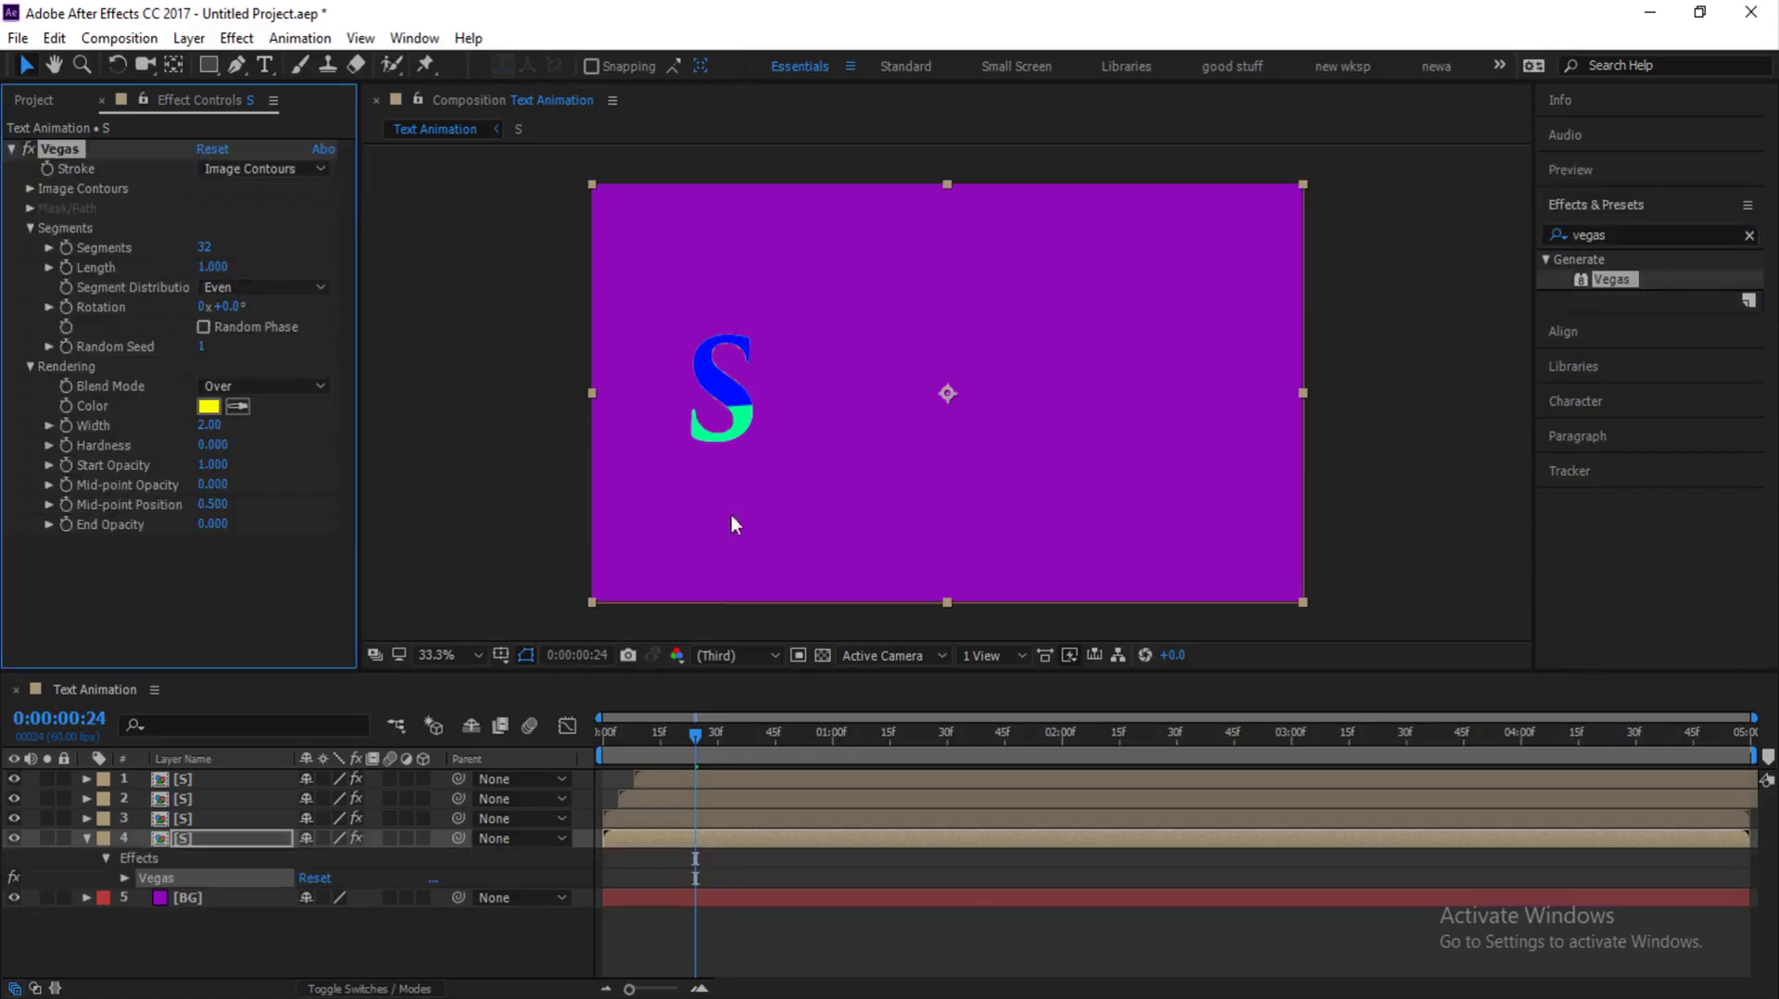
click(774, 831)
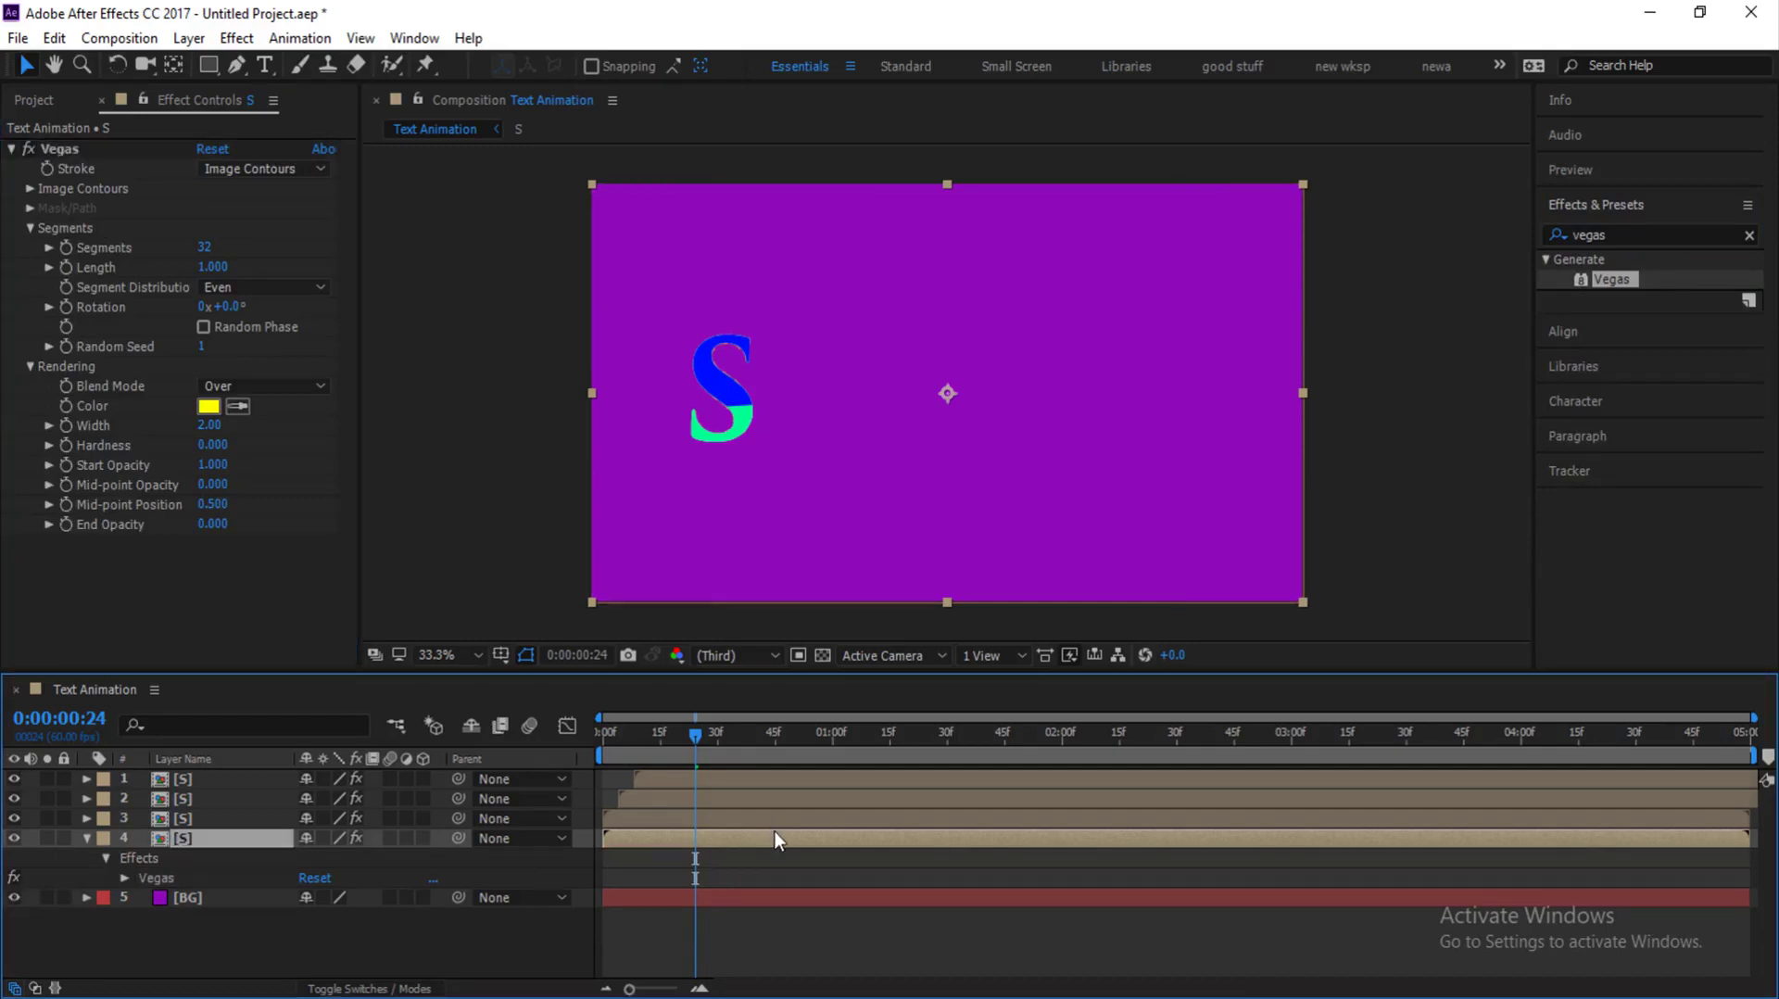
Step: Configure the Vegas segments with Segments at 1, Random Phase enabled and Random Seed at 8
click(205, 247)
text(1)
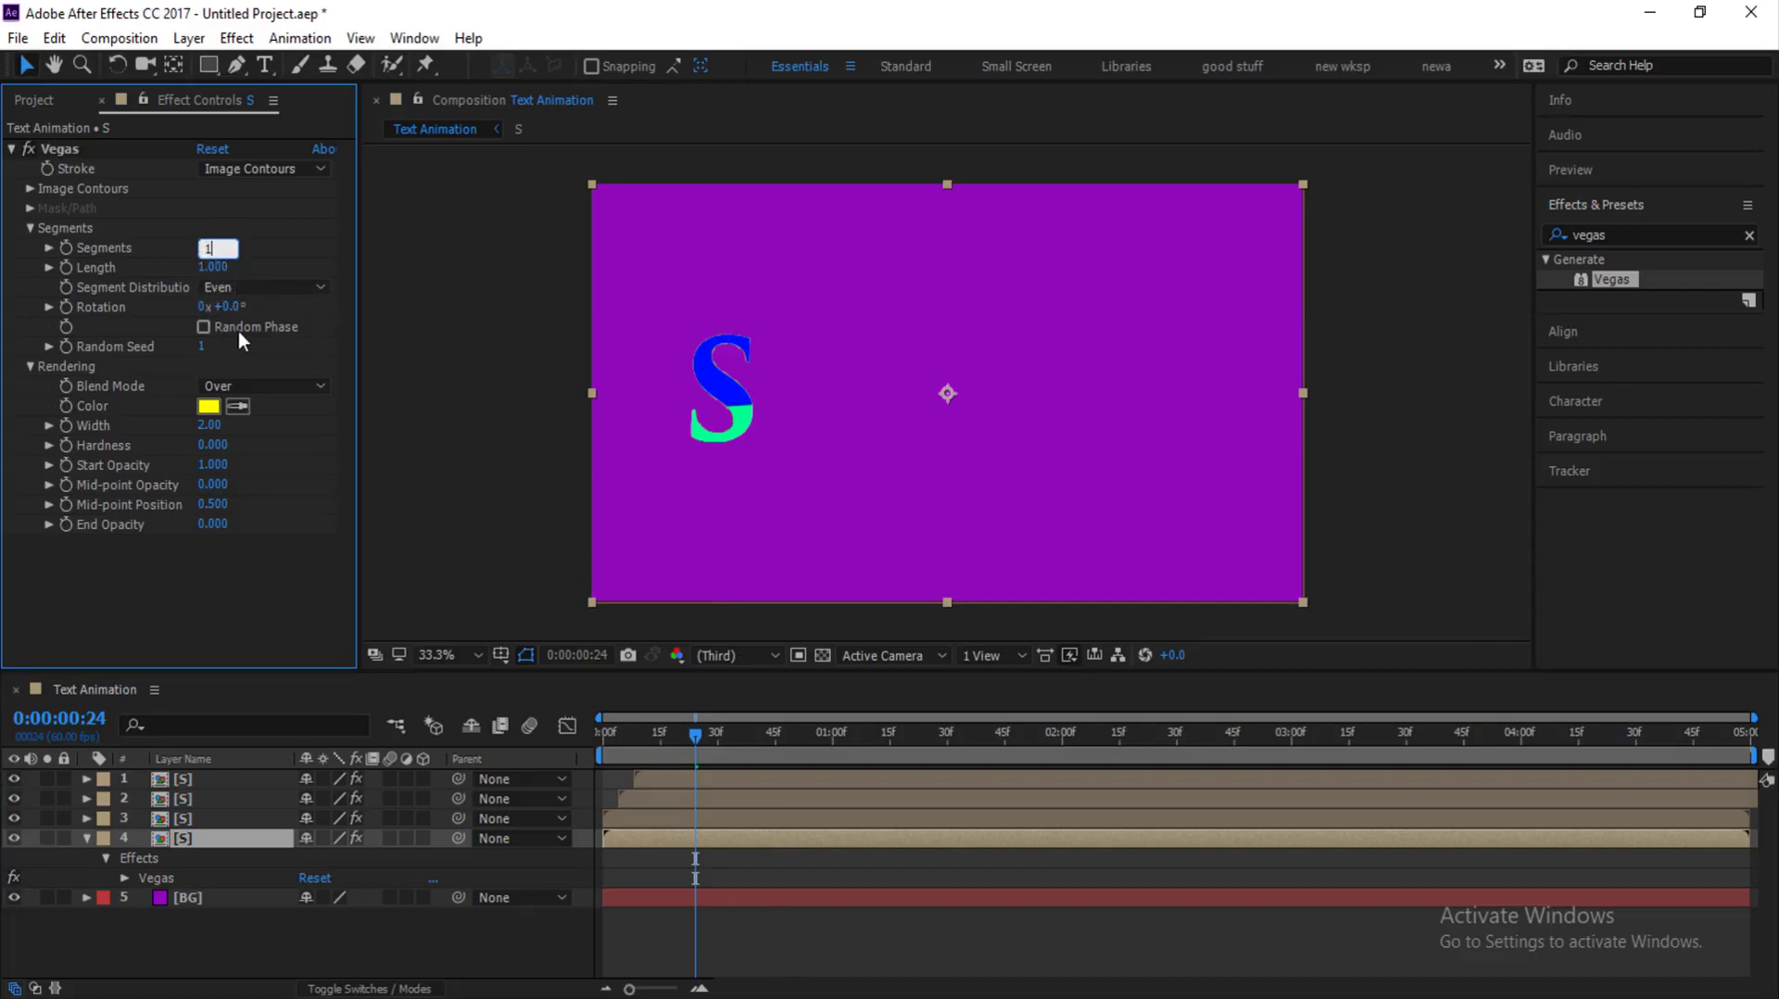
click(203, 329)
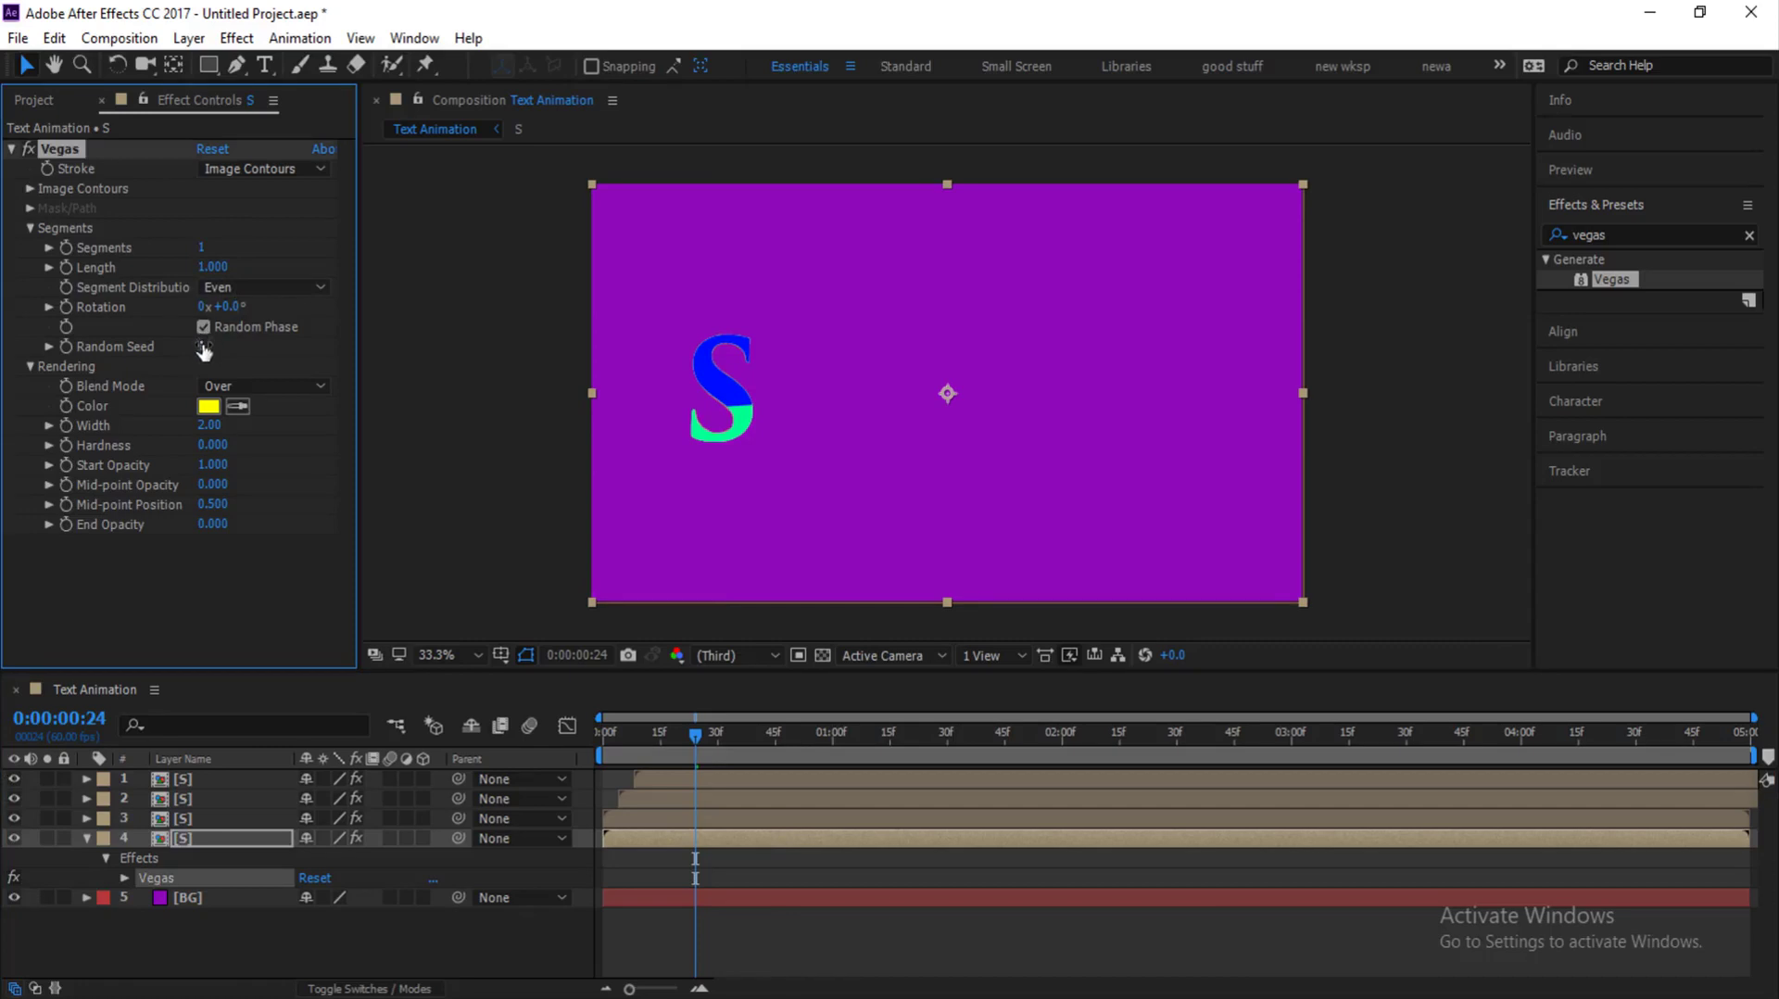
drag(201, 349, 211, 343)
Step: Set the Vegas rendering to the Transparent blend mode with a Hardness of 0.4
click(320, 385)
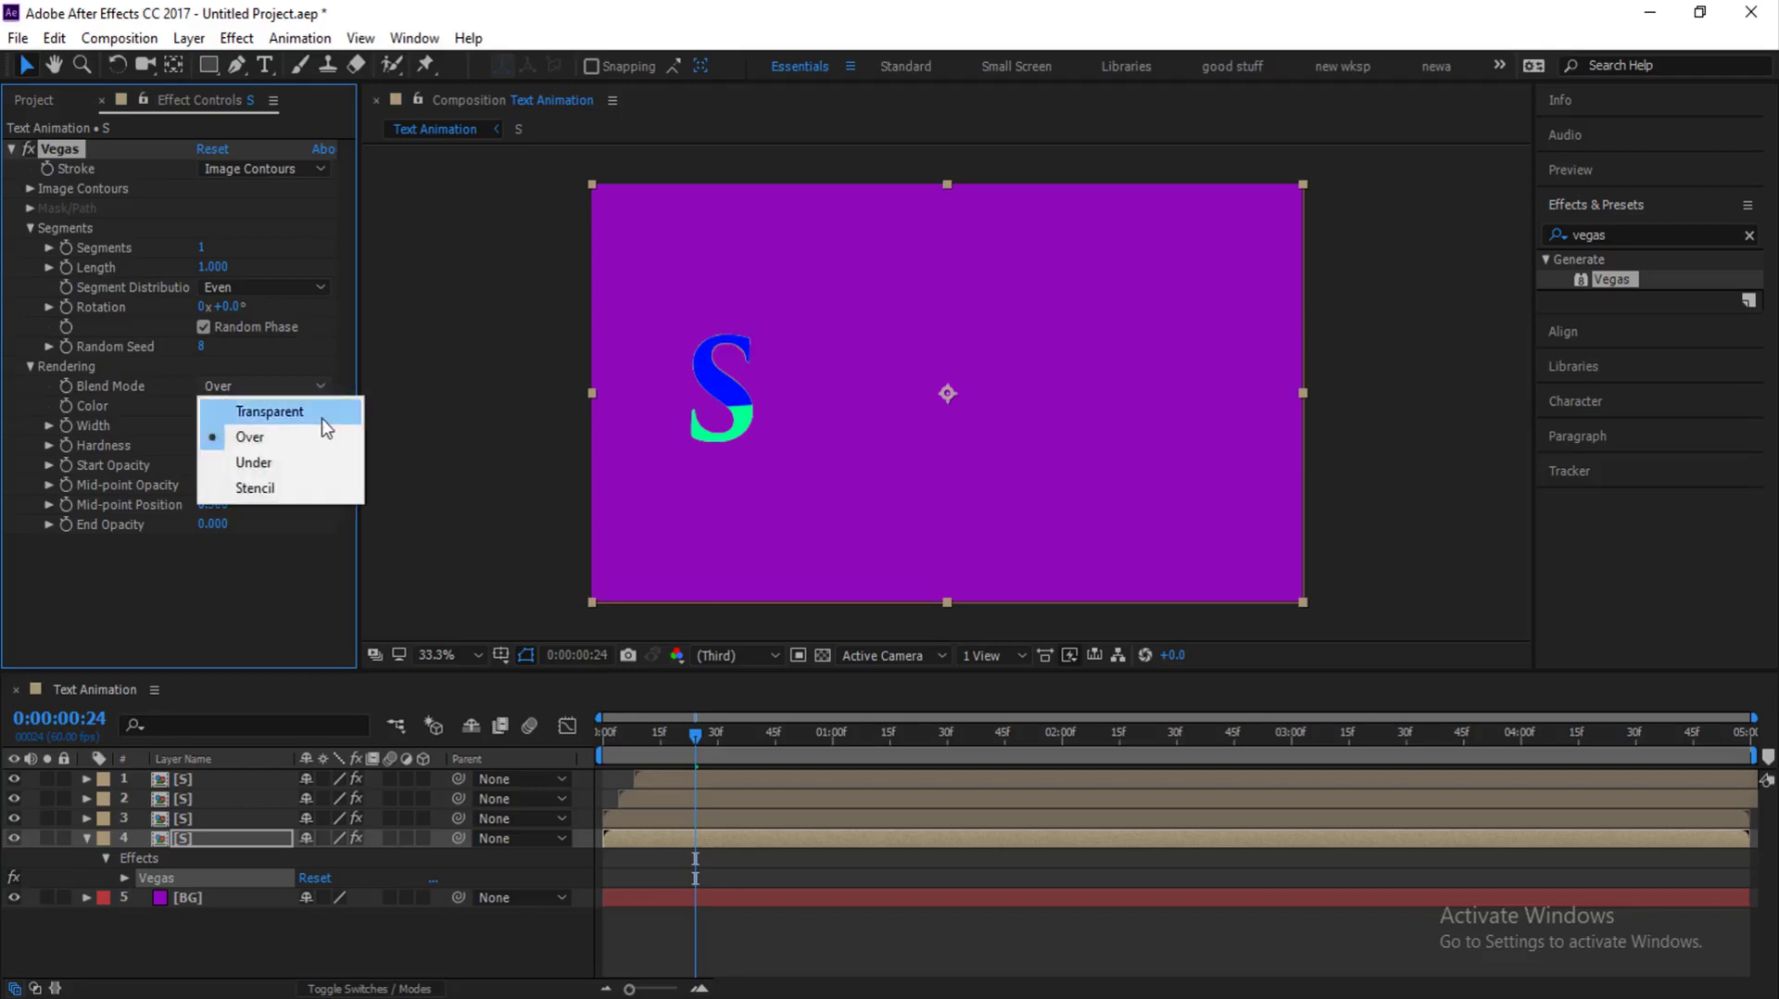
click(321, 419)
click(223, 445)
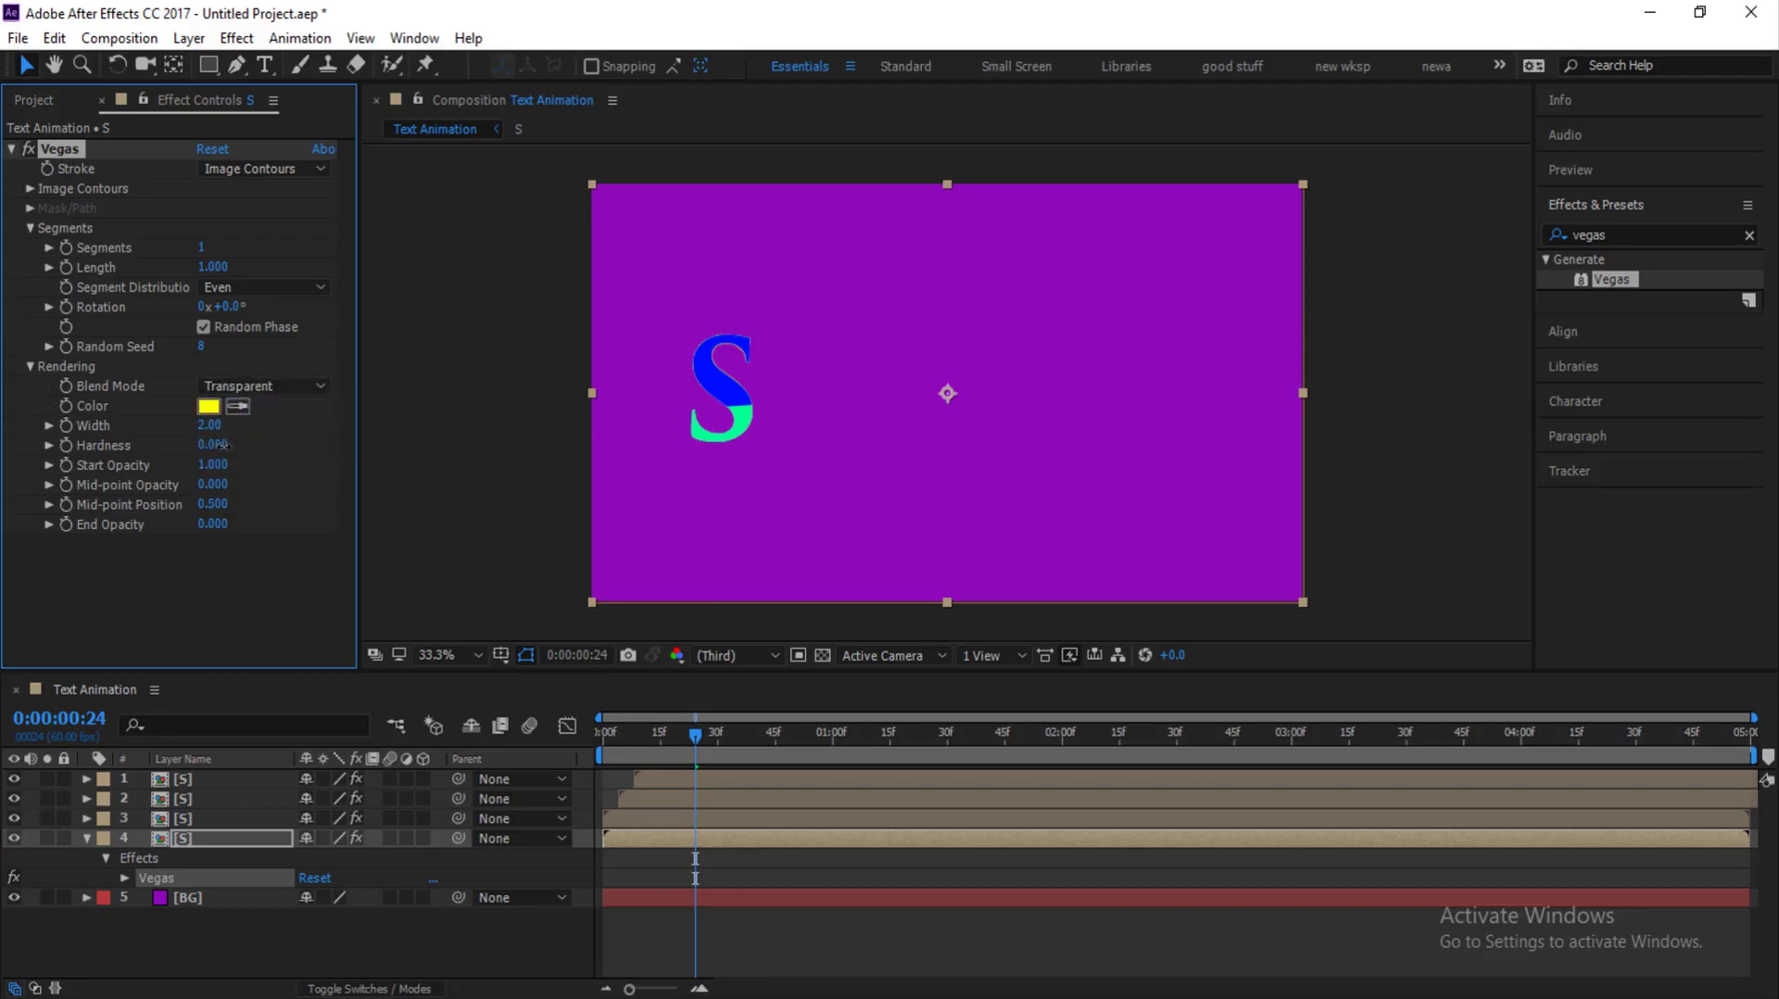
text(0.4)
Step: Enable keyframing for the Vegas Length and Rotation at 0:00 on the bottommost S layer
drag(695, 738, 609, 759)
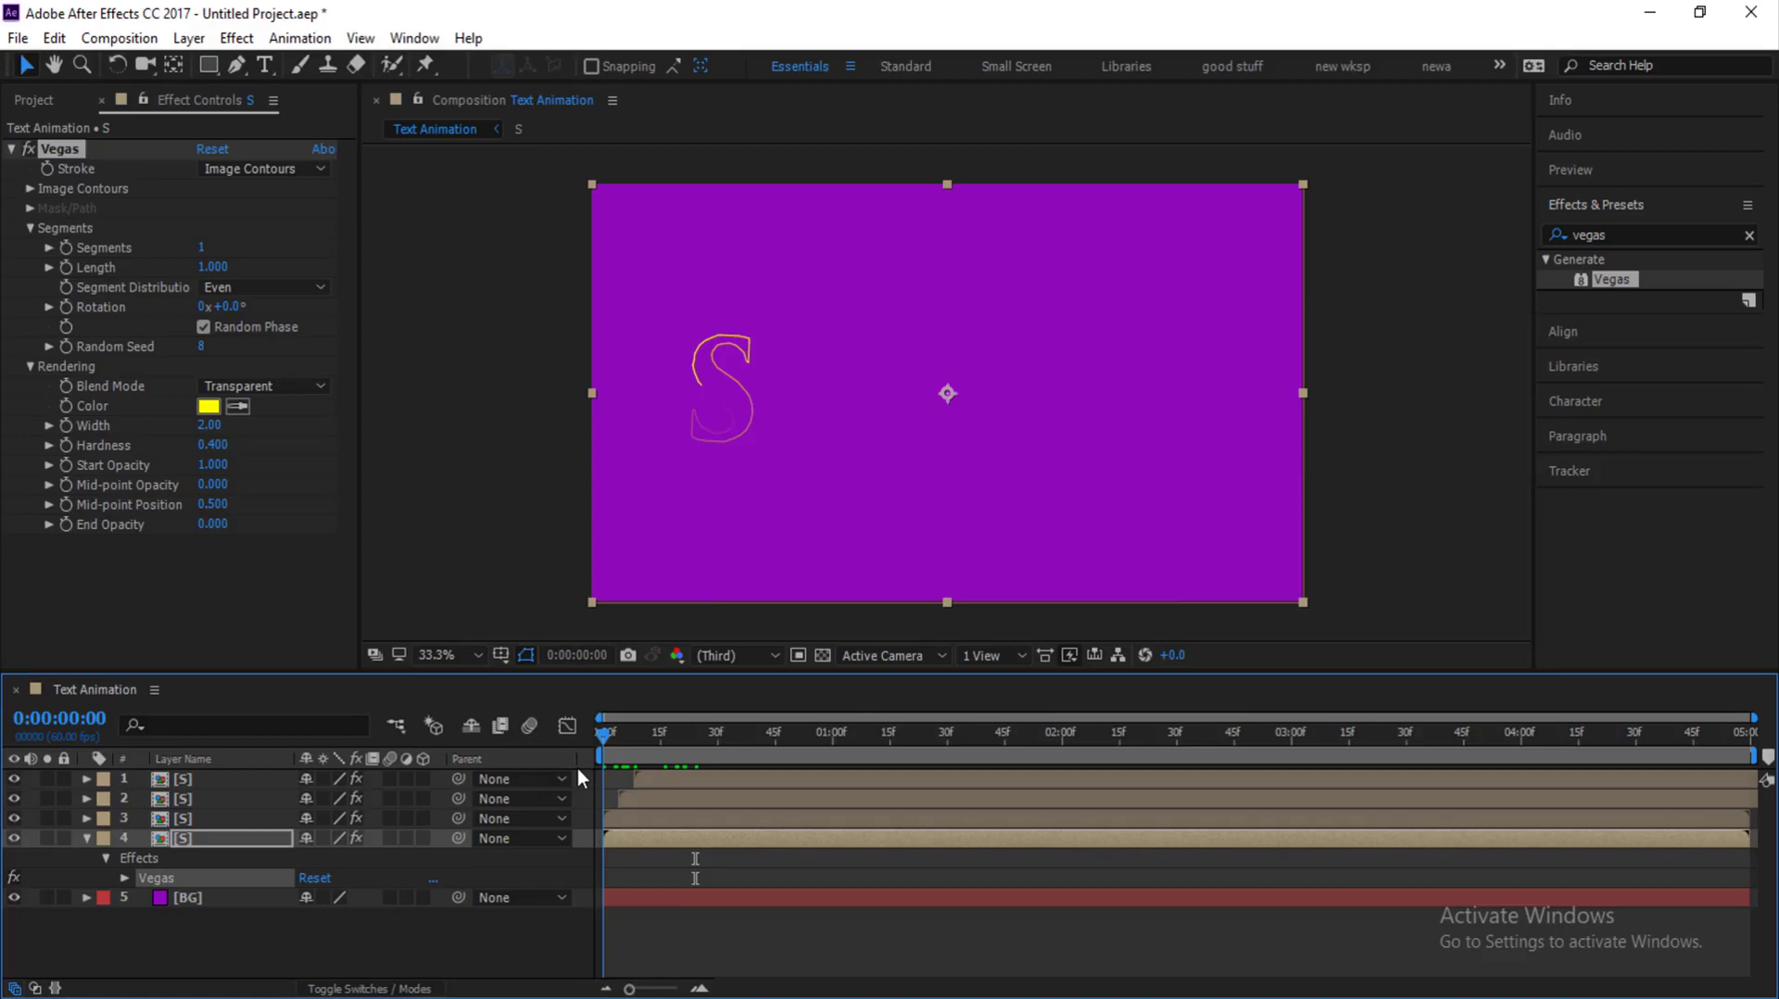
click(61, 266)
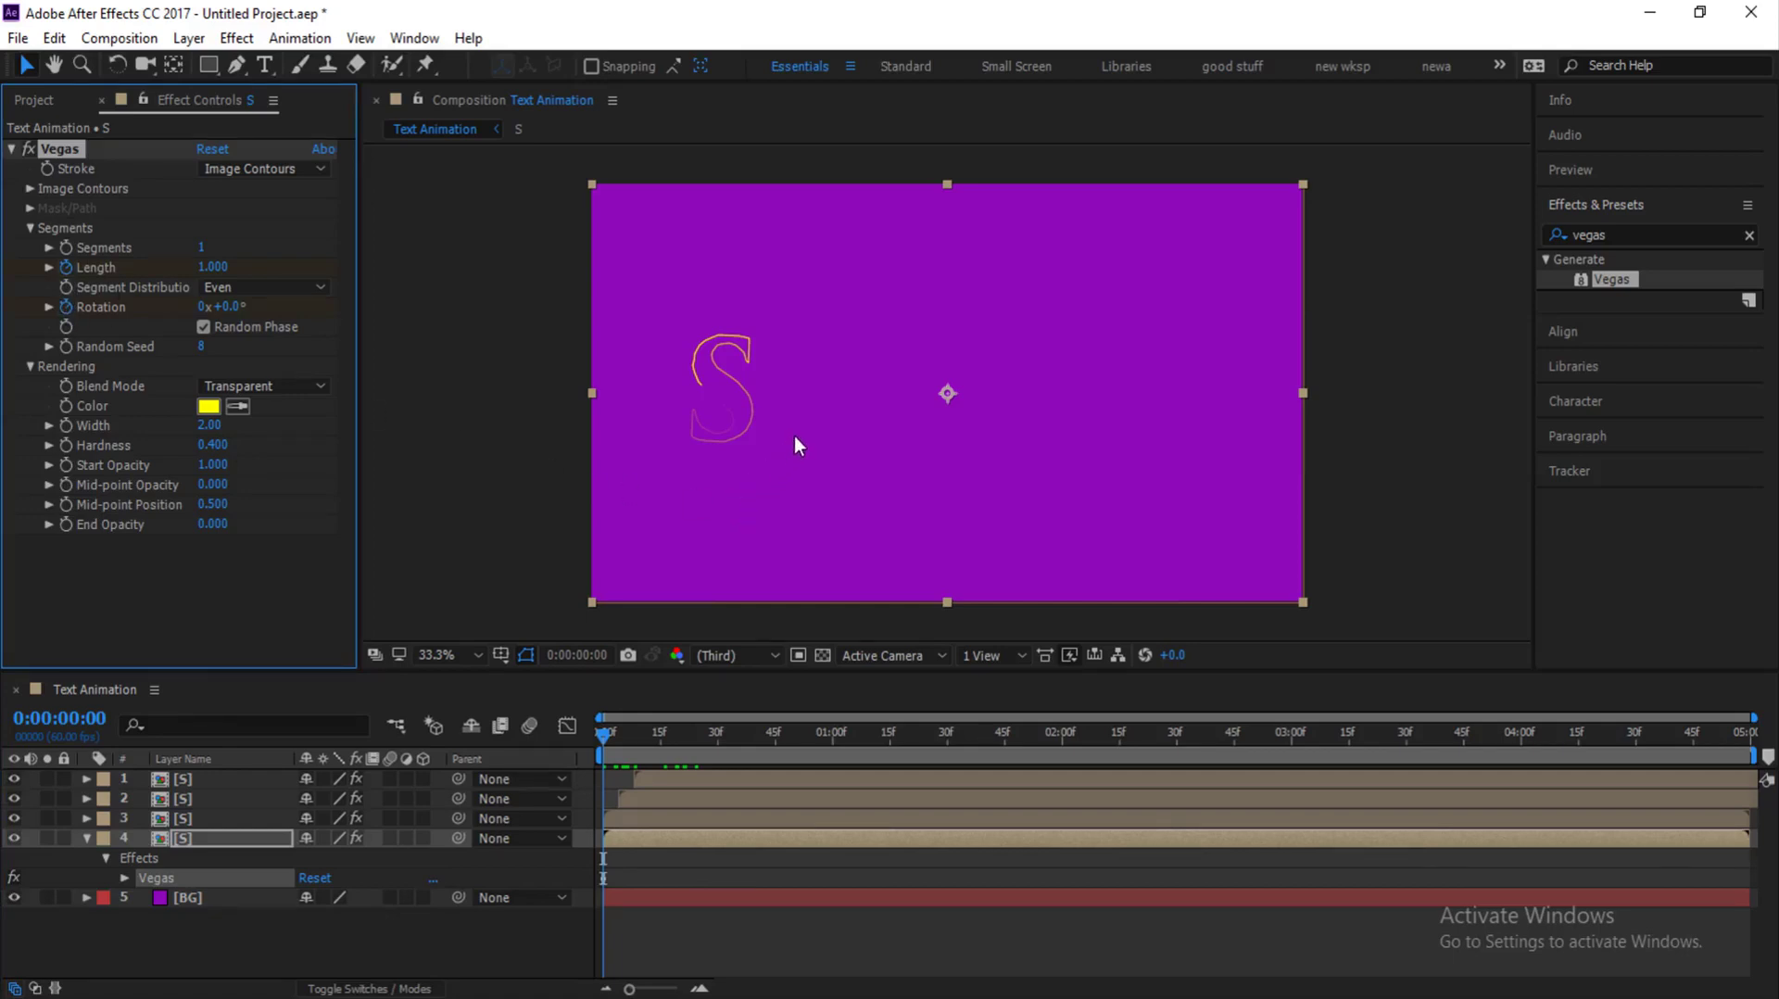
Step: Keyframe the Vegas Length at 0 at 0:00, then at 1:00 set Length to 0.6 and Rotation to 1 full revolution
click(208, 271)
drag(605, 739, 831, 720)
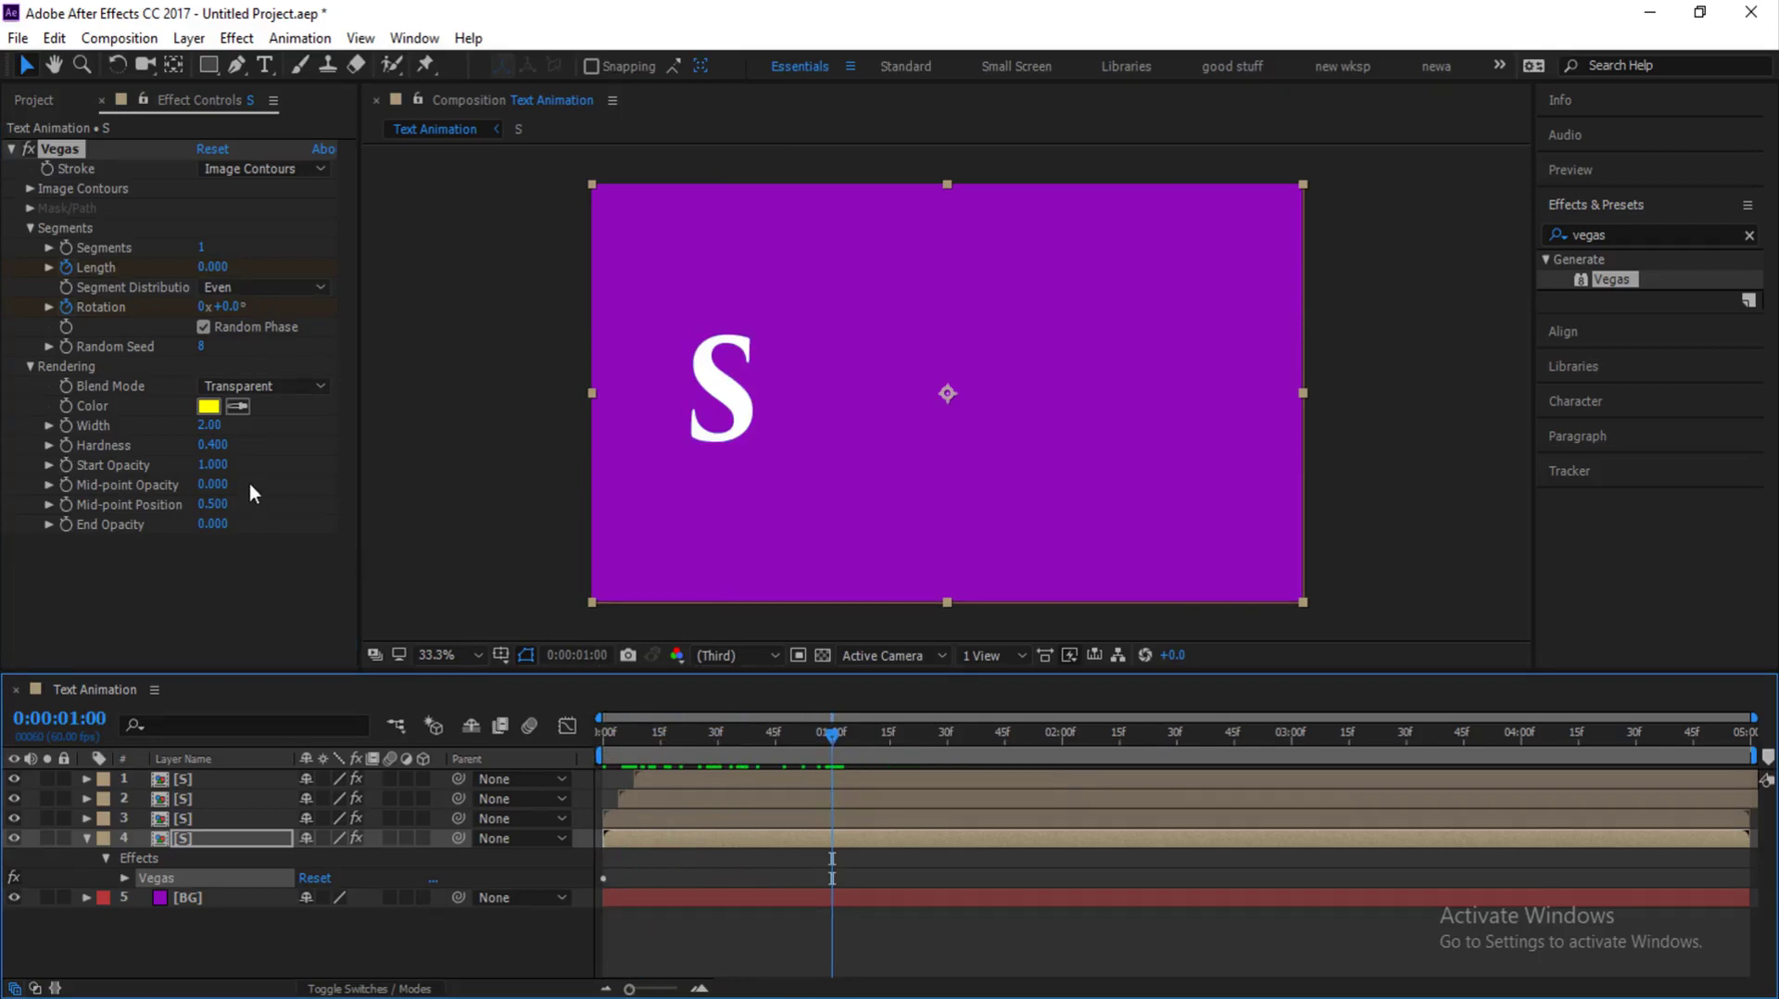
click(212, 267)
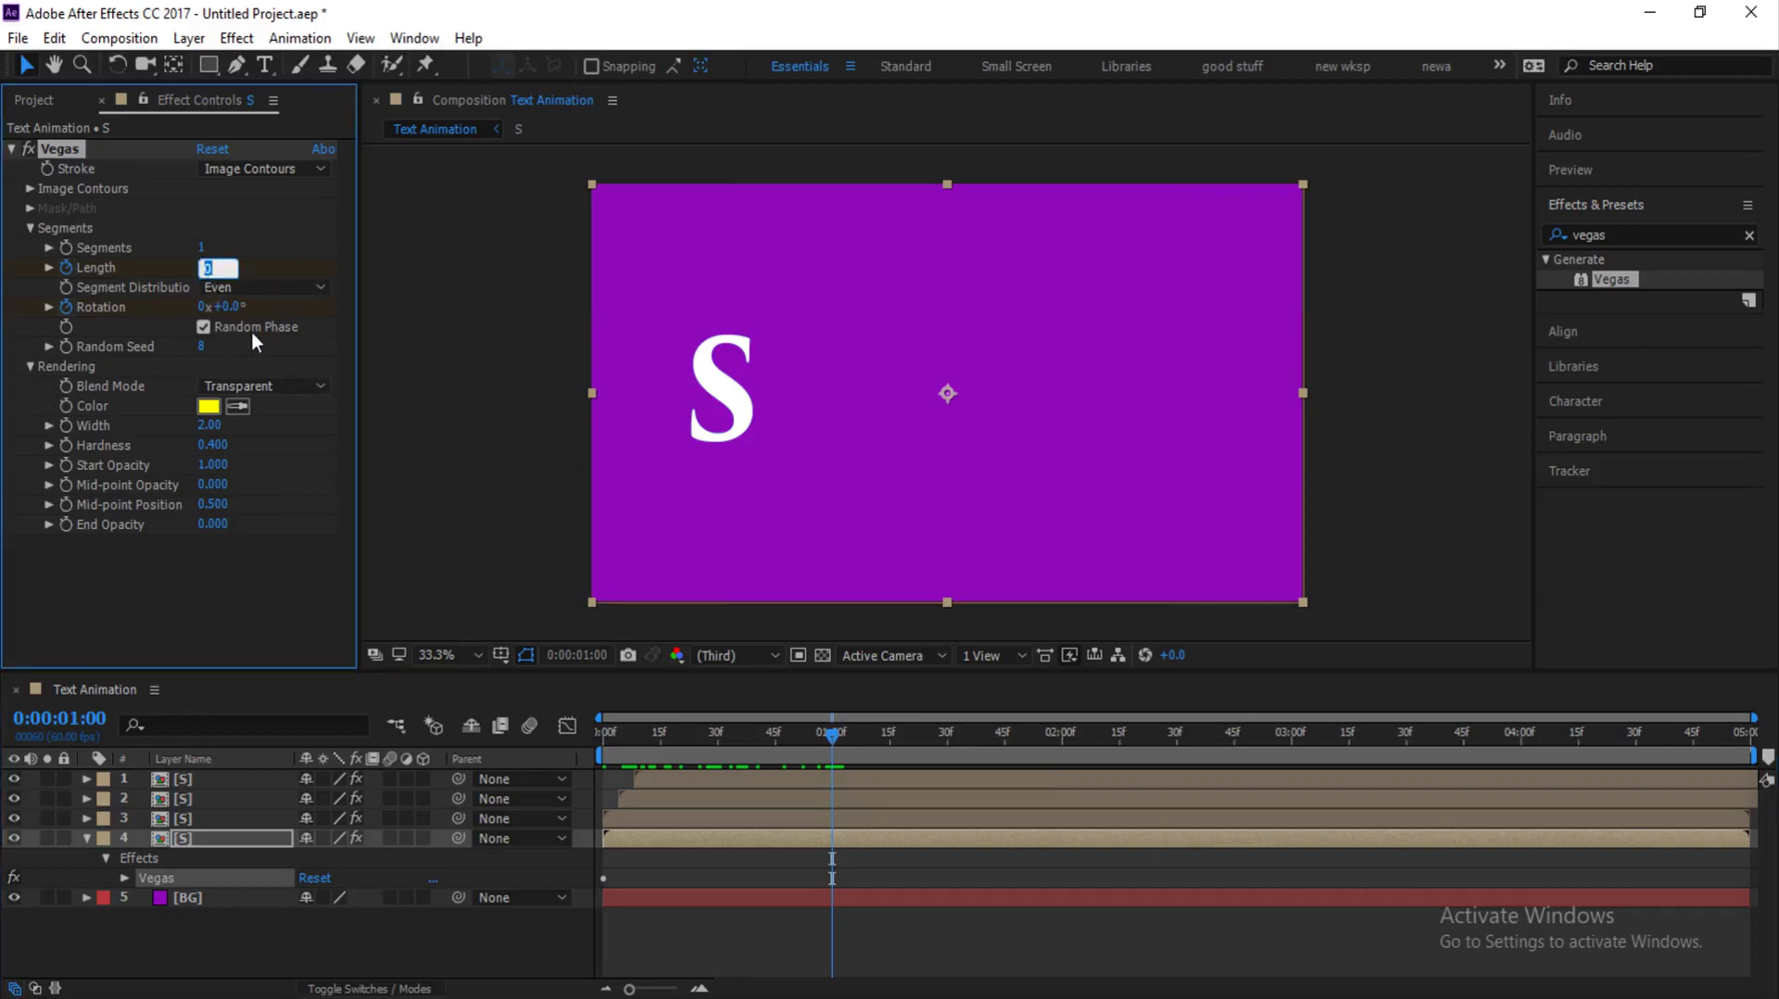
text(0.6)
click(203, 326)
key(Tab)
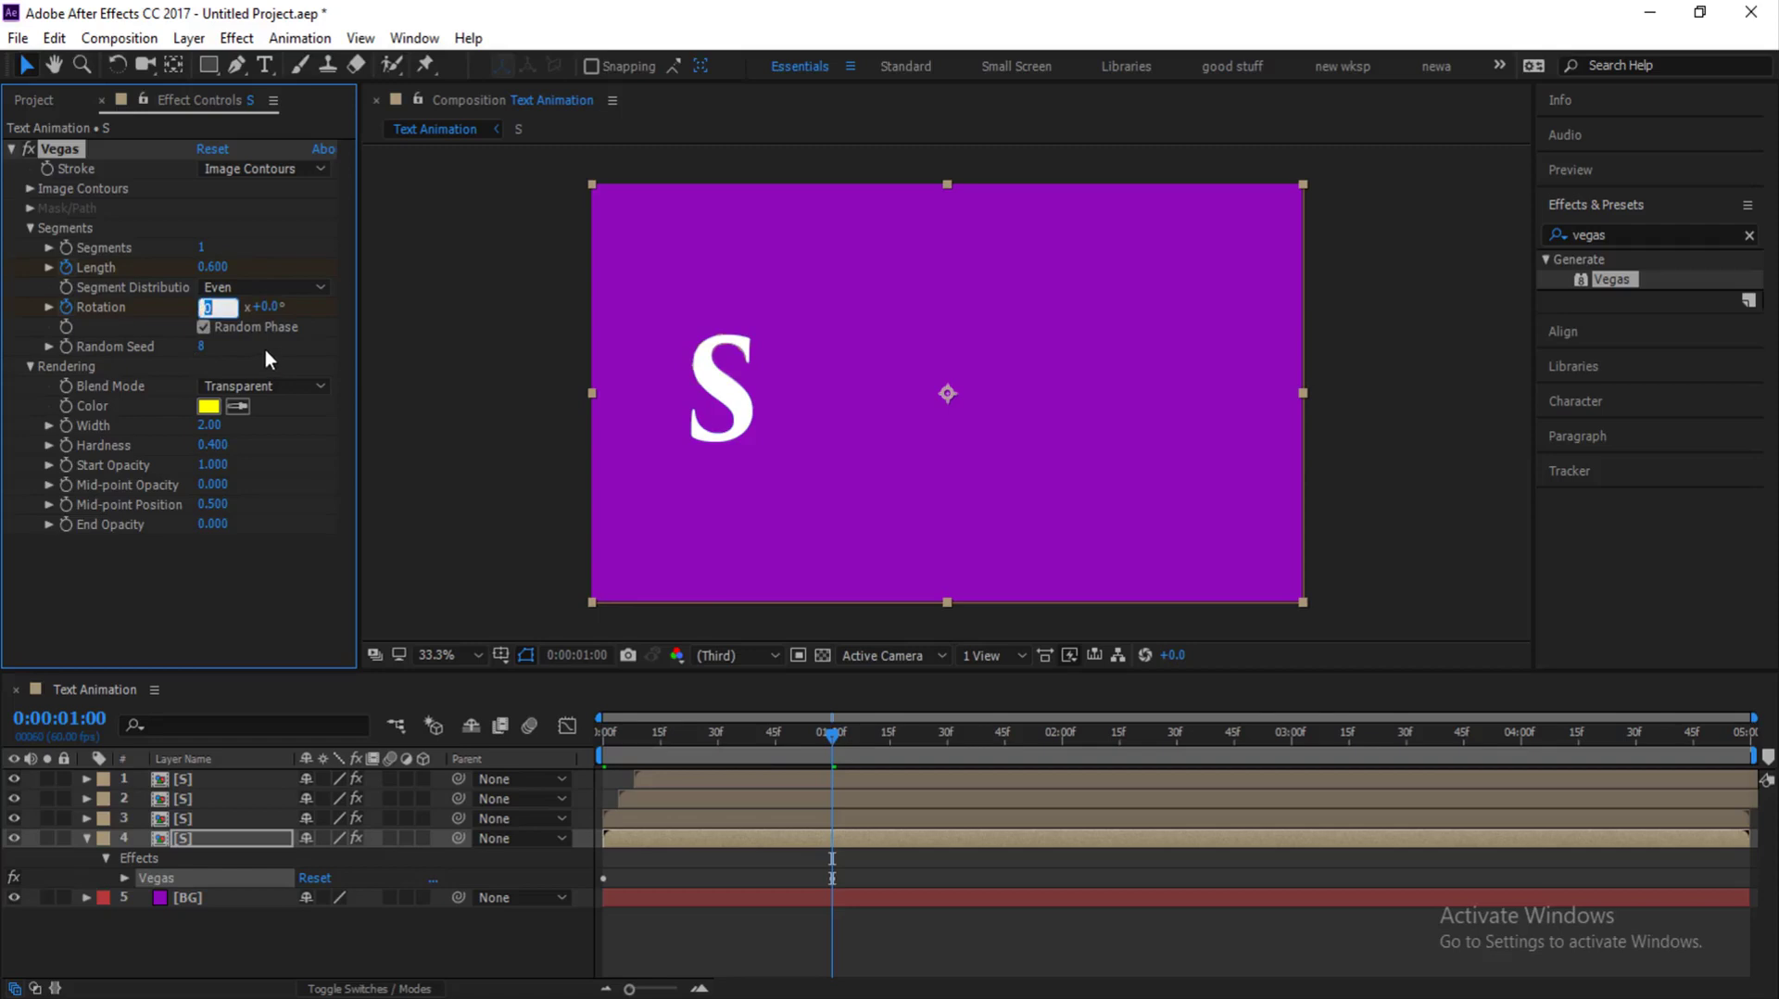
text(1)
Step: Reveal the Vegas keyframes on the bottommost S layer and apply Easy Ease to all Length and Rotation keyframes
mouse_move(832, 736)
mouse_down()
mouse_move(604, 747)
mouse_move(690, 759)
mouse_move(621, 770)
mouse_move(826, 765)
mouse_move(686, 782)
mouse_move(715, 787)
mouse_up()
key(u)
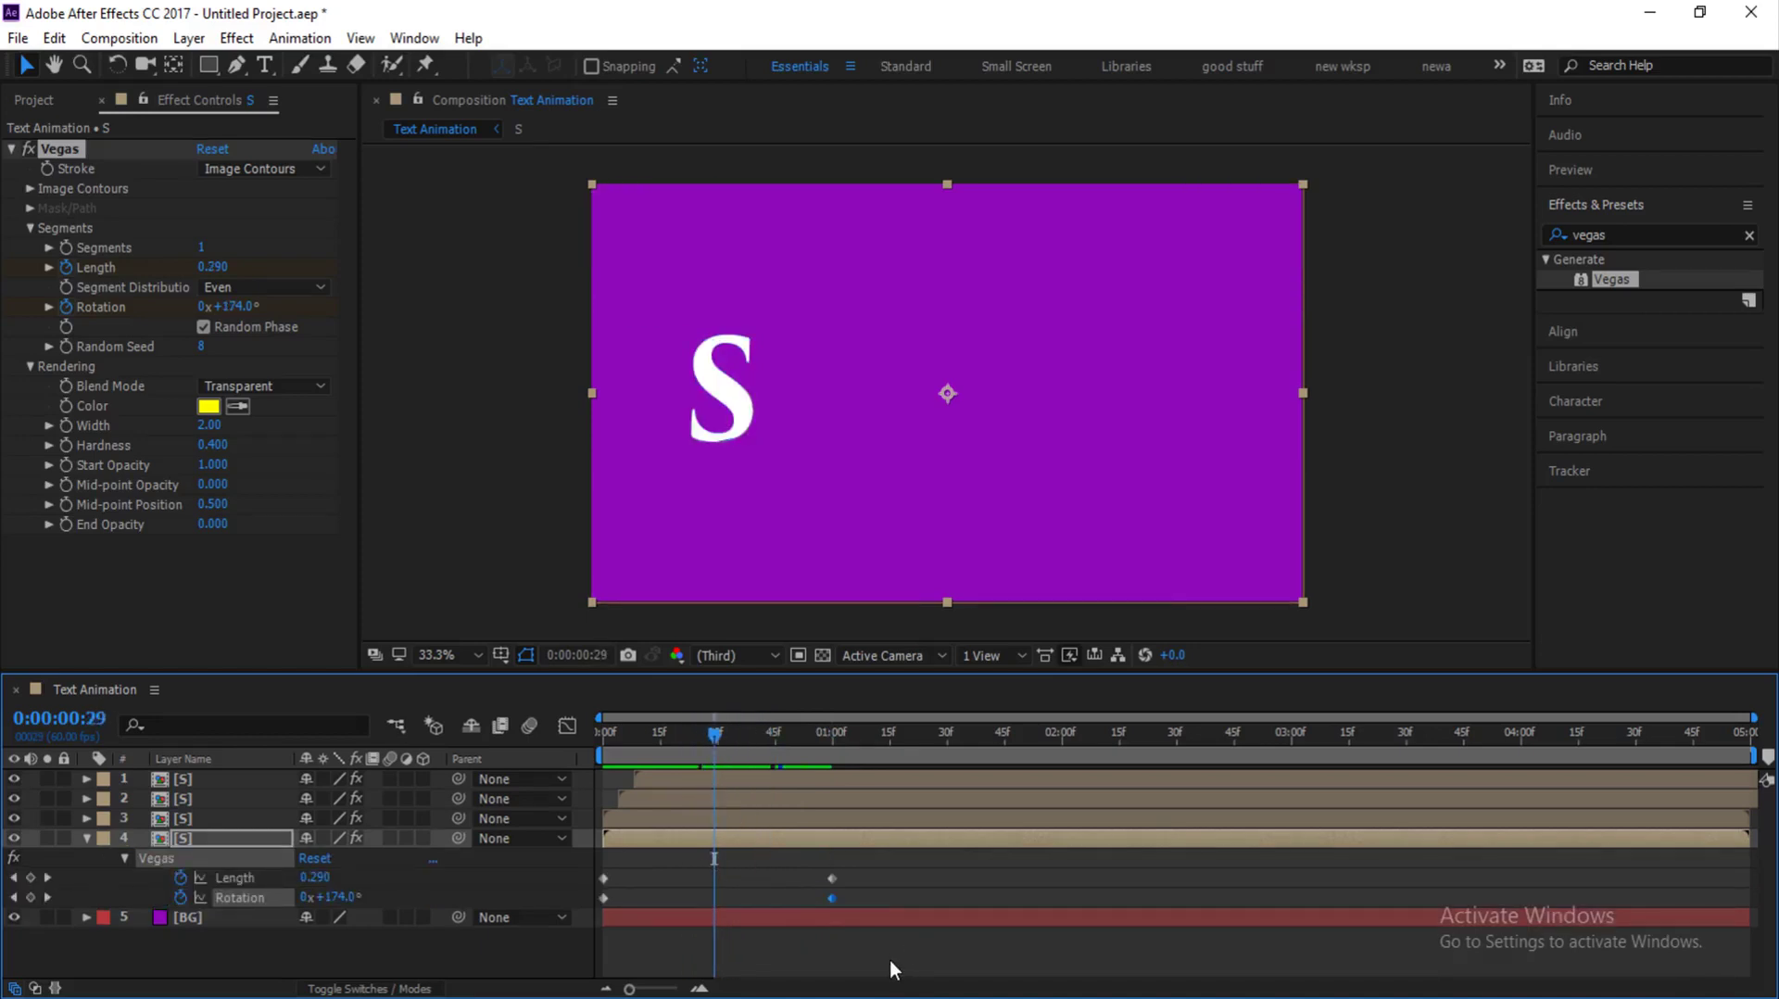
drag(890, 960, 597, 874)
right_click(602, 877)
mouse_move(743, 875)
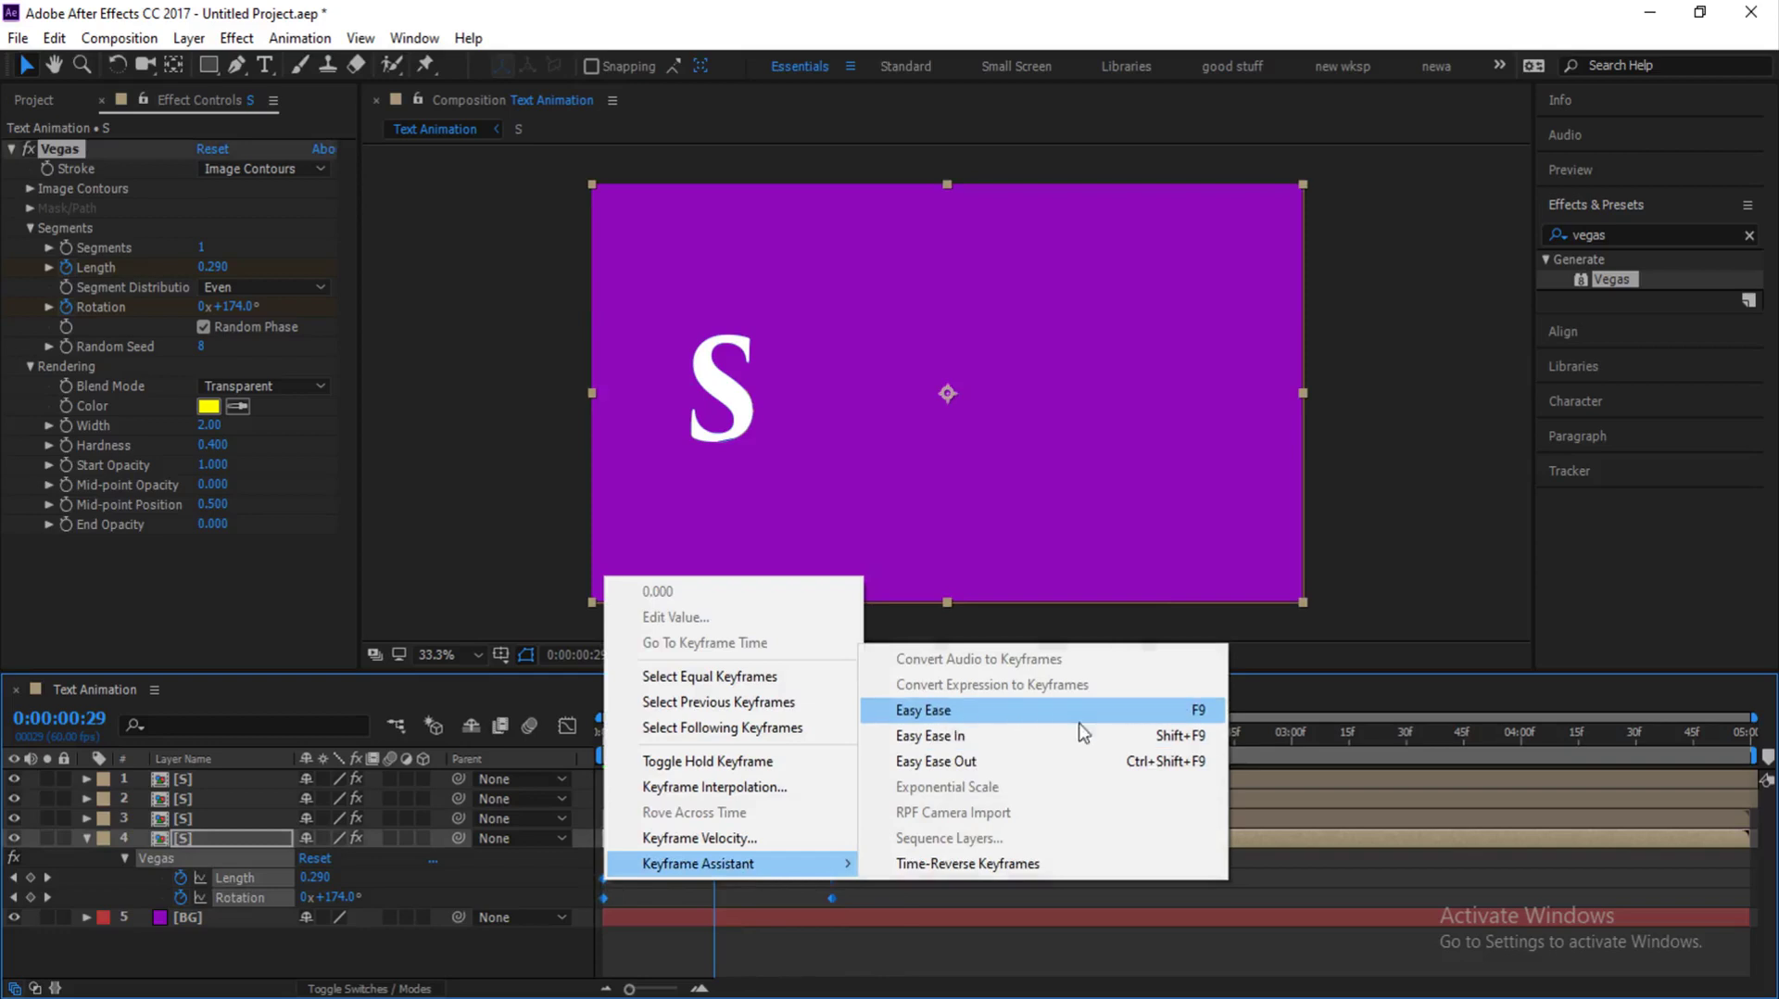
click(938, 715)
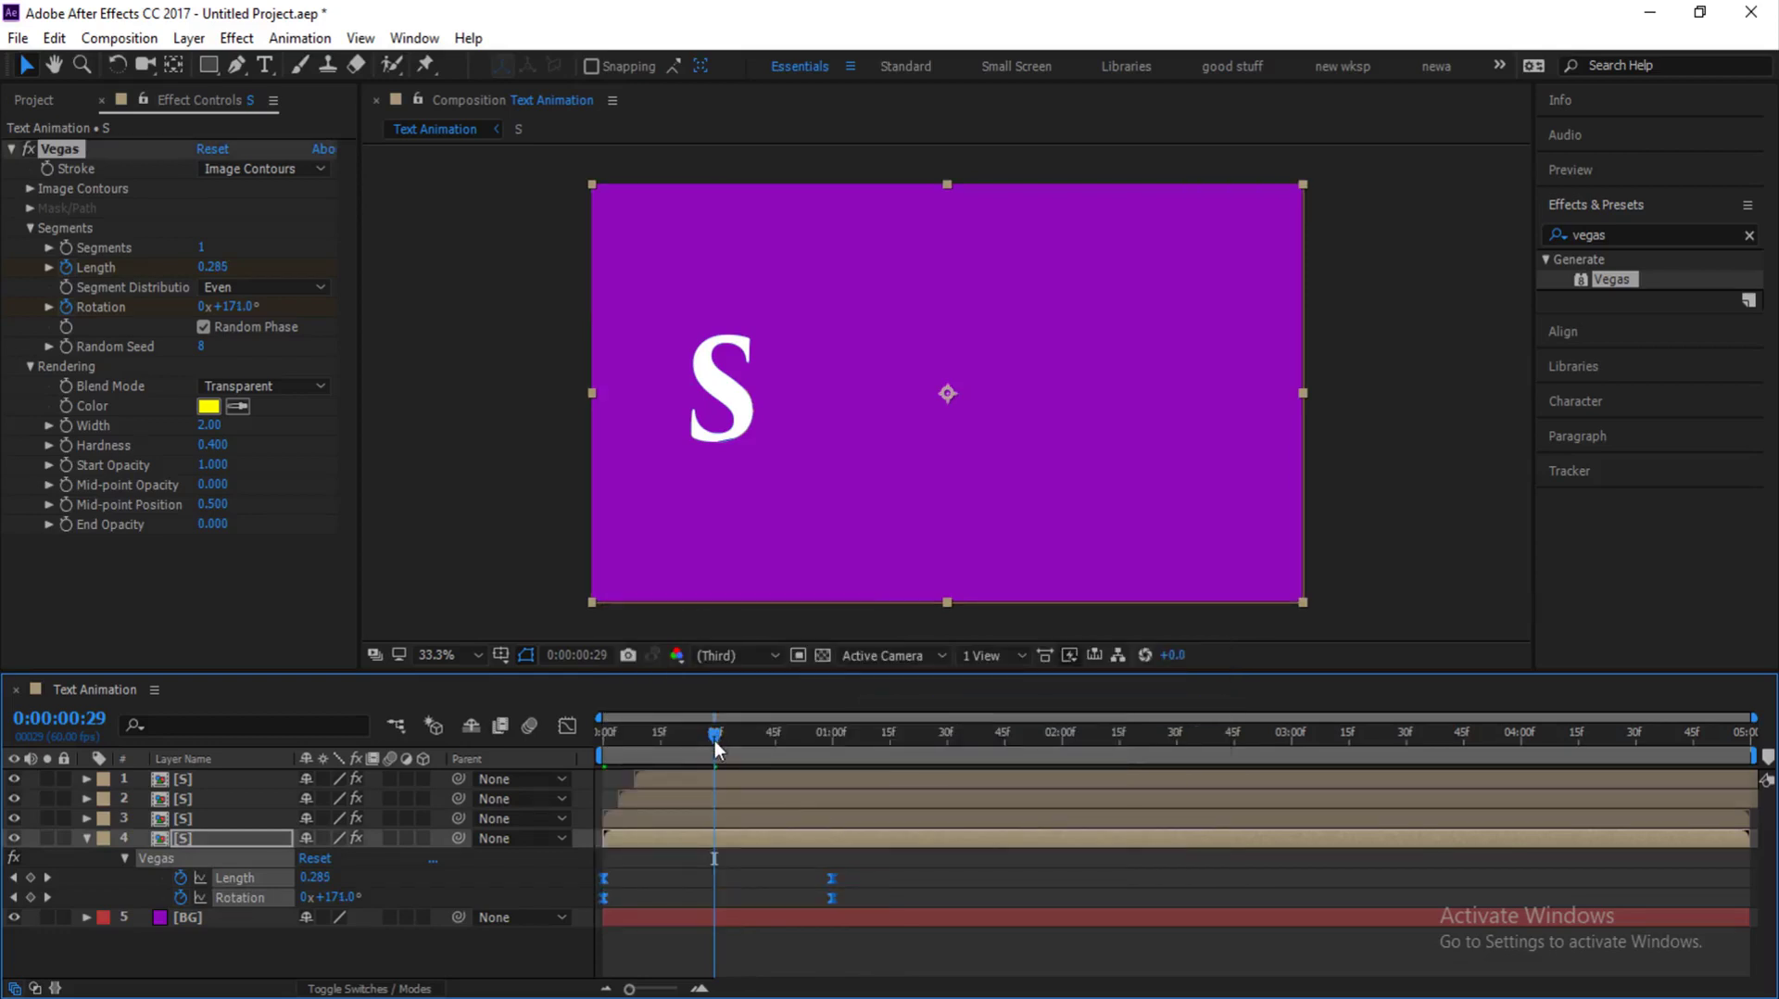
Step: Add a Vegas Length keyframe of 0 at 0:00:01:30 and scrub through the outline animation
mouse_move(714, 736)
mouse_down()
mouse_move(608, 747)
mouse_move(853, 727)
mouse_move(715, 737)
mouse_up()
drag(717, 738, 945, 738)
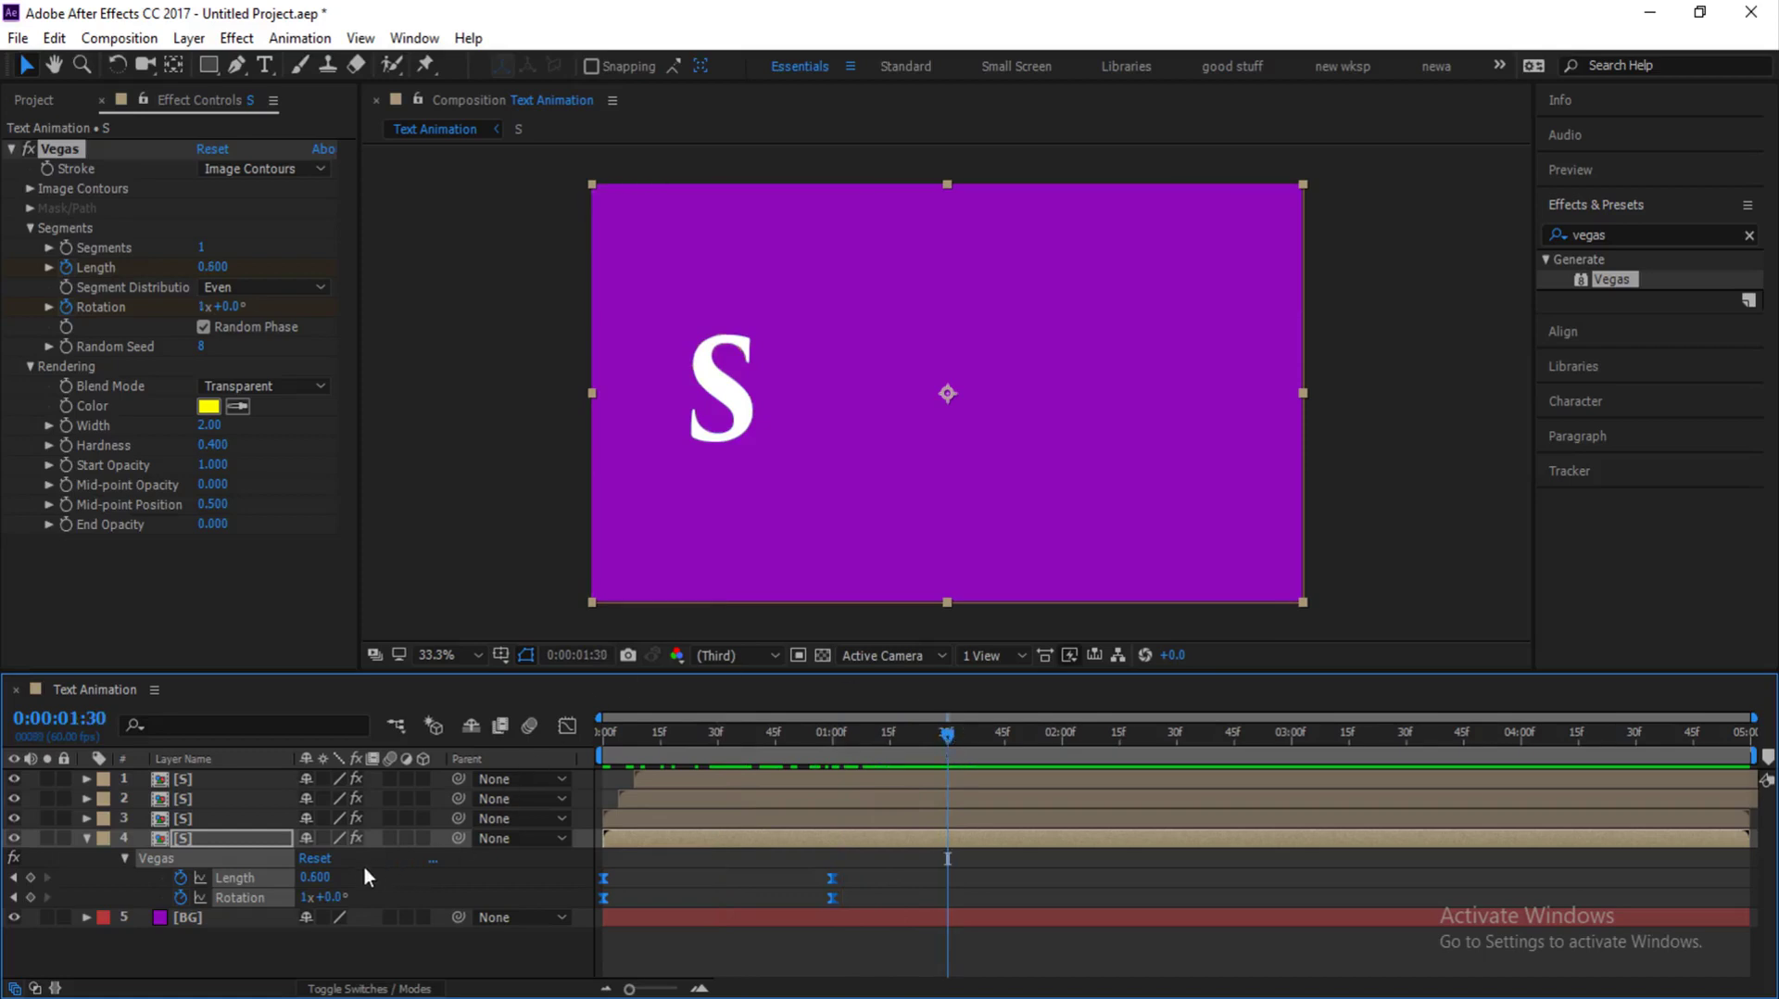
click(207, 267)
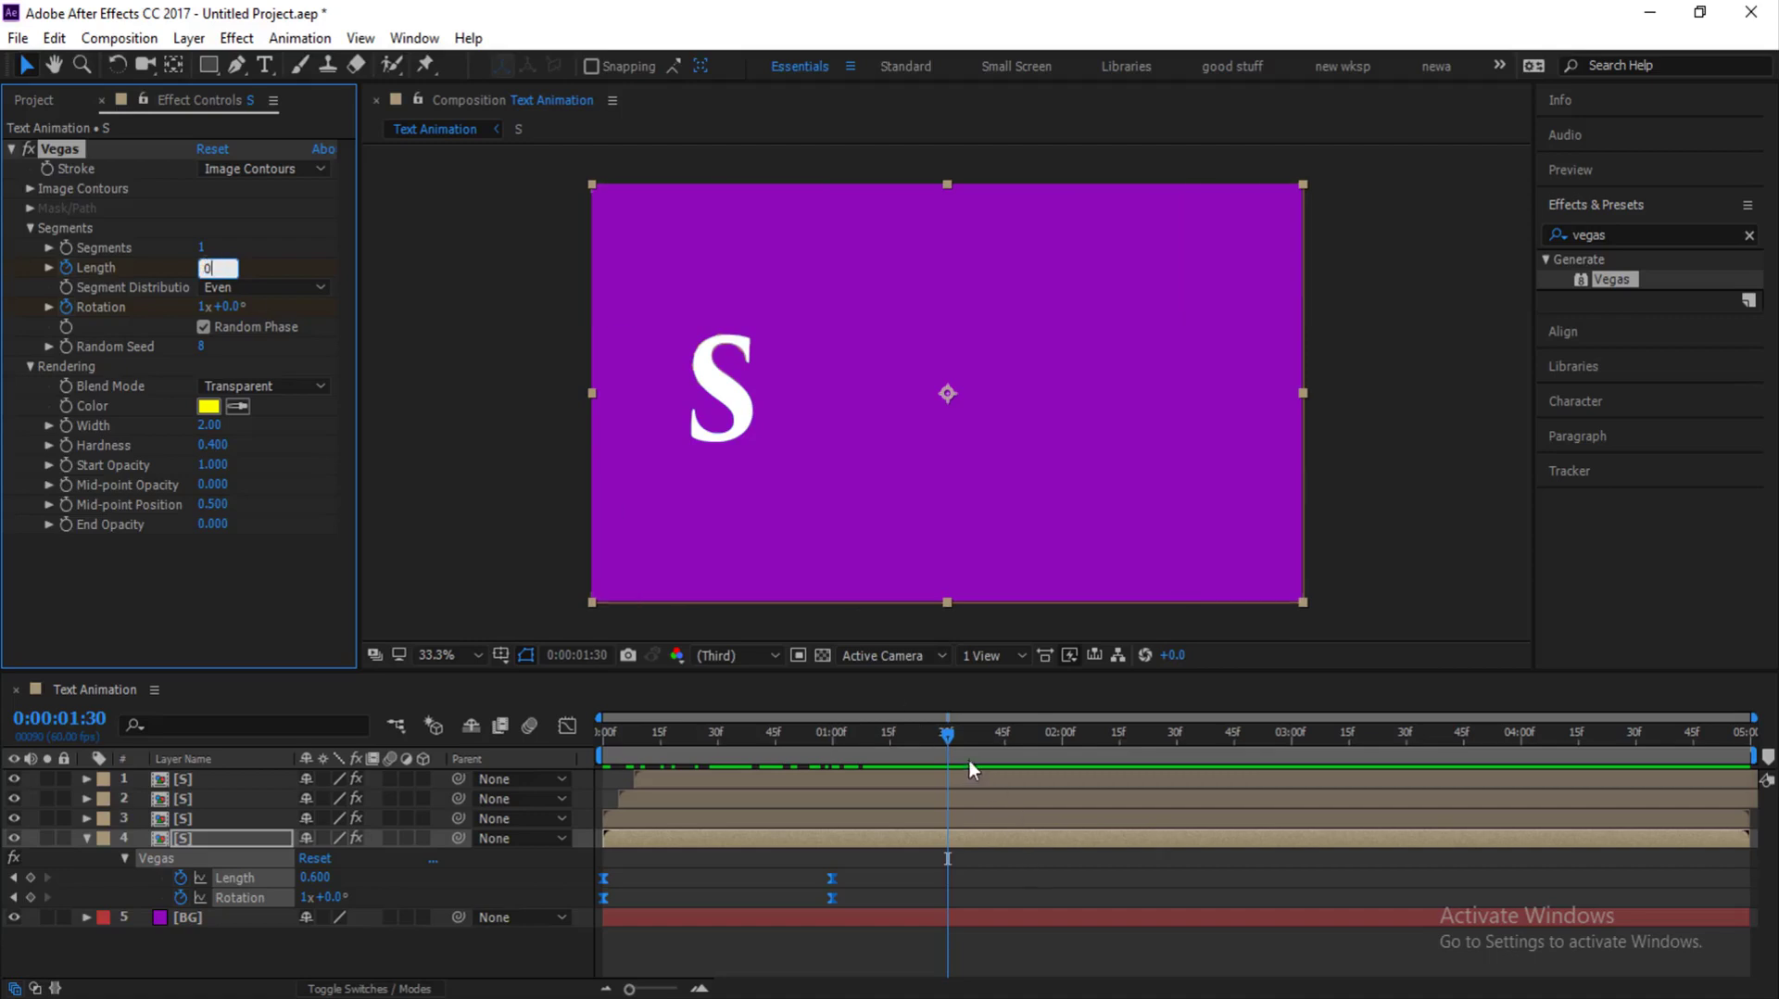
mouse_move(943, 738)
mouse_down()
mouse_move(650, 760)
mouse_move(898, 709)
mouse_move(660, 747)
mouse_up()
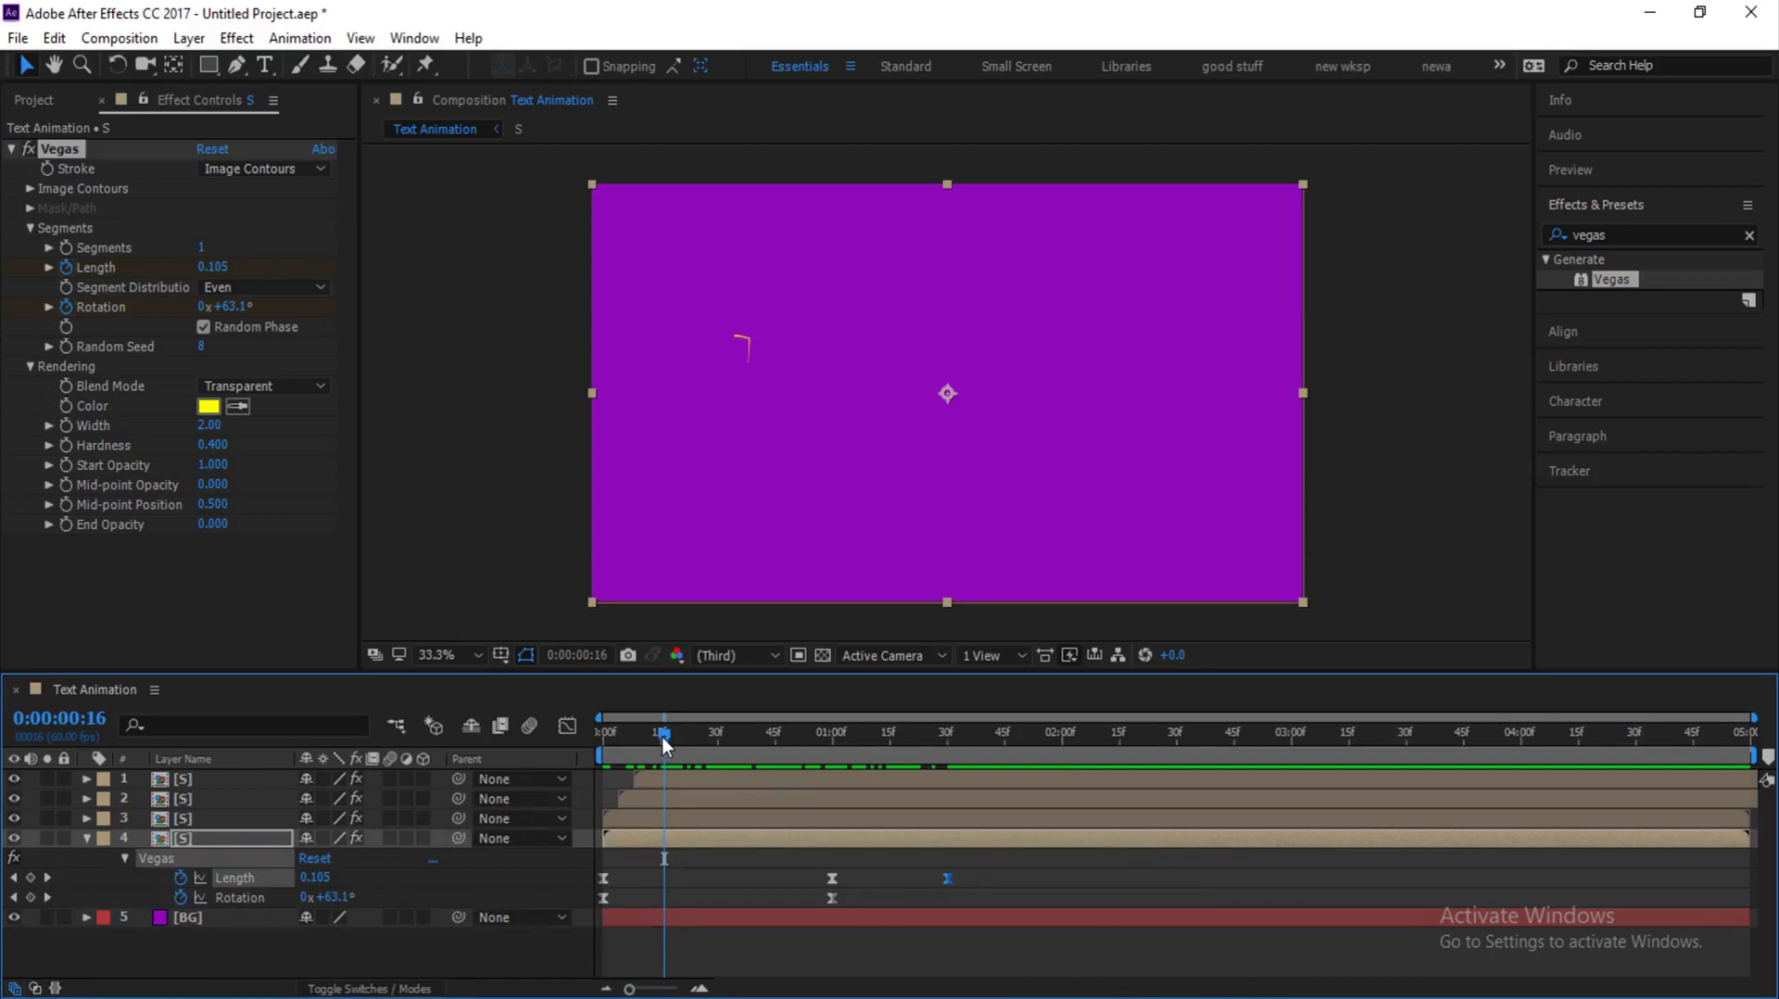
mouse_move(662, 737)
mouse_down()
mouse_move(570, 747)
mouse_move(704, 721)
mouse_move(763, 734)
mouse_up()
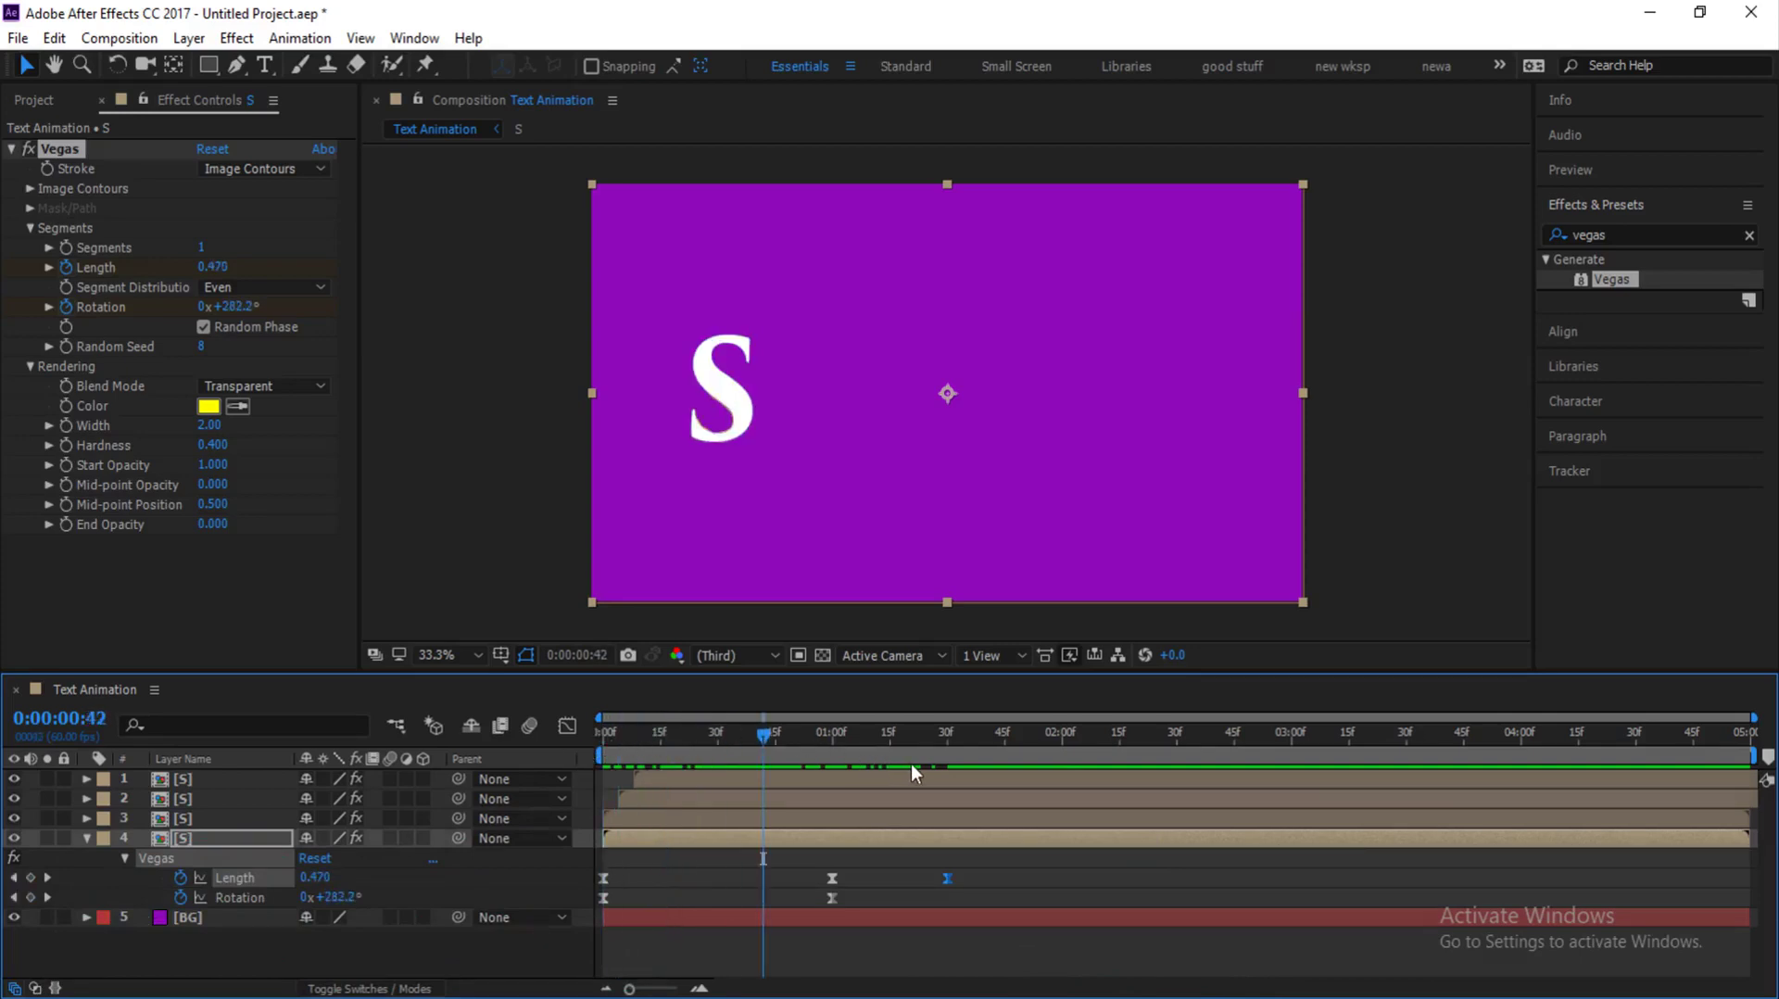
Step: Duplicate the four S layers and stack the copies together above the originals
click(85, 838)
click(214, 777)
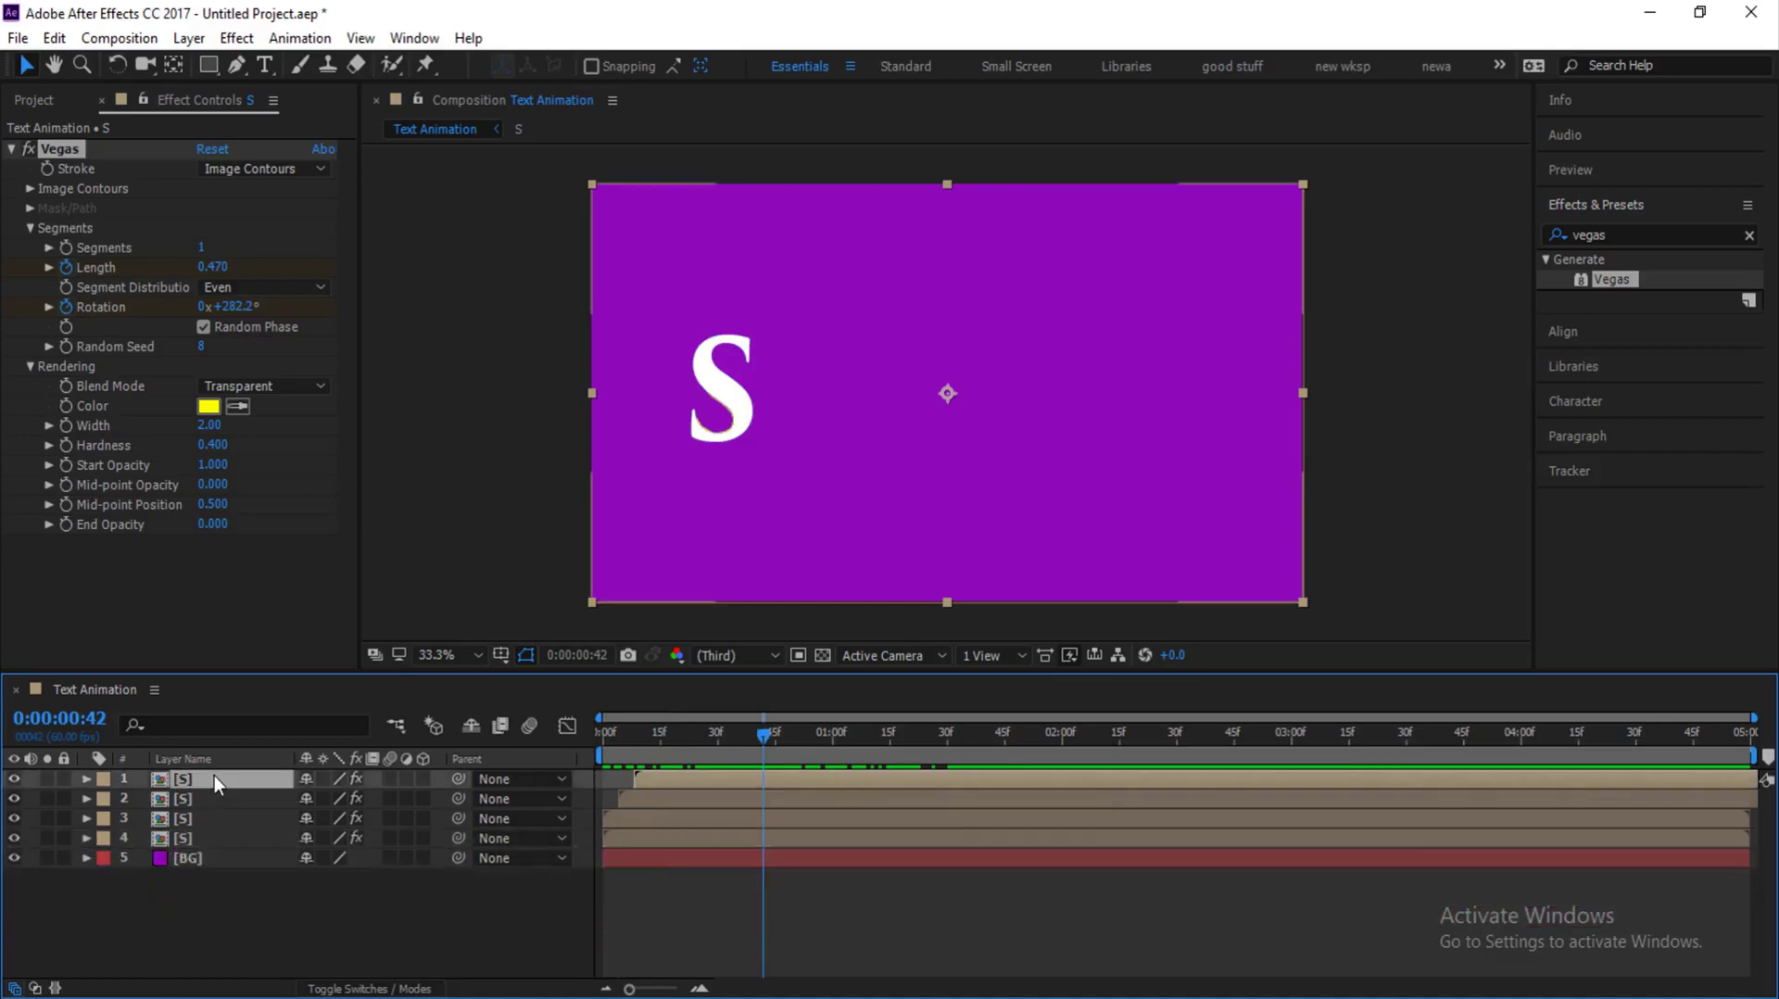
shift+click(222, 832)
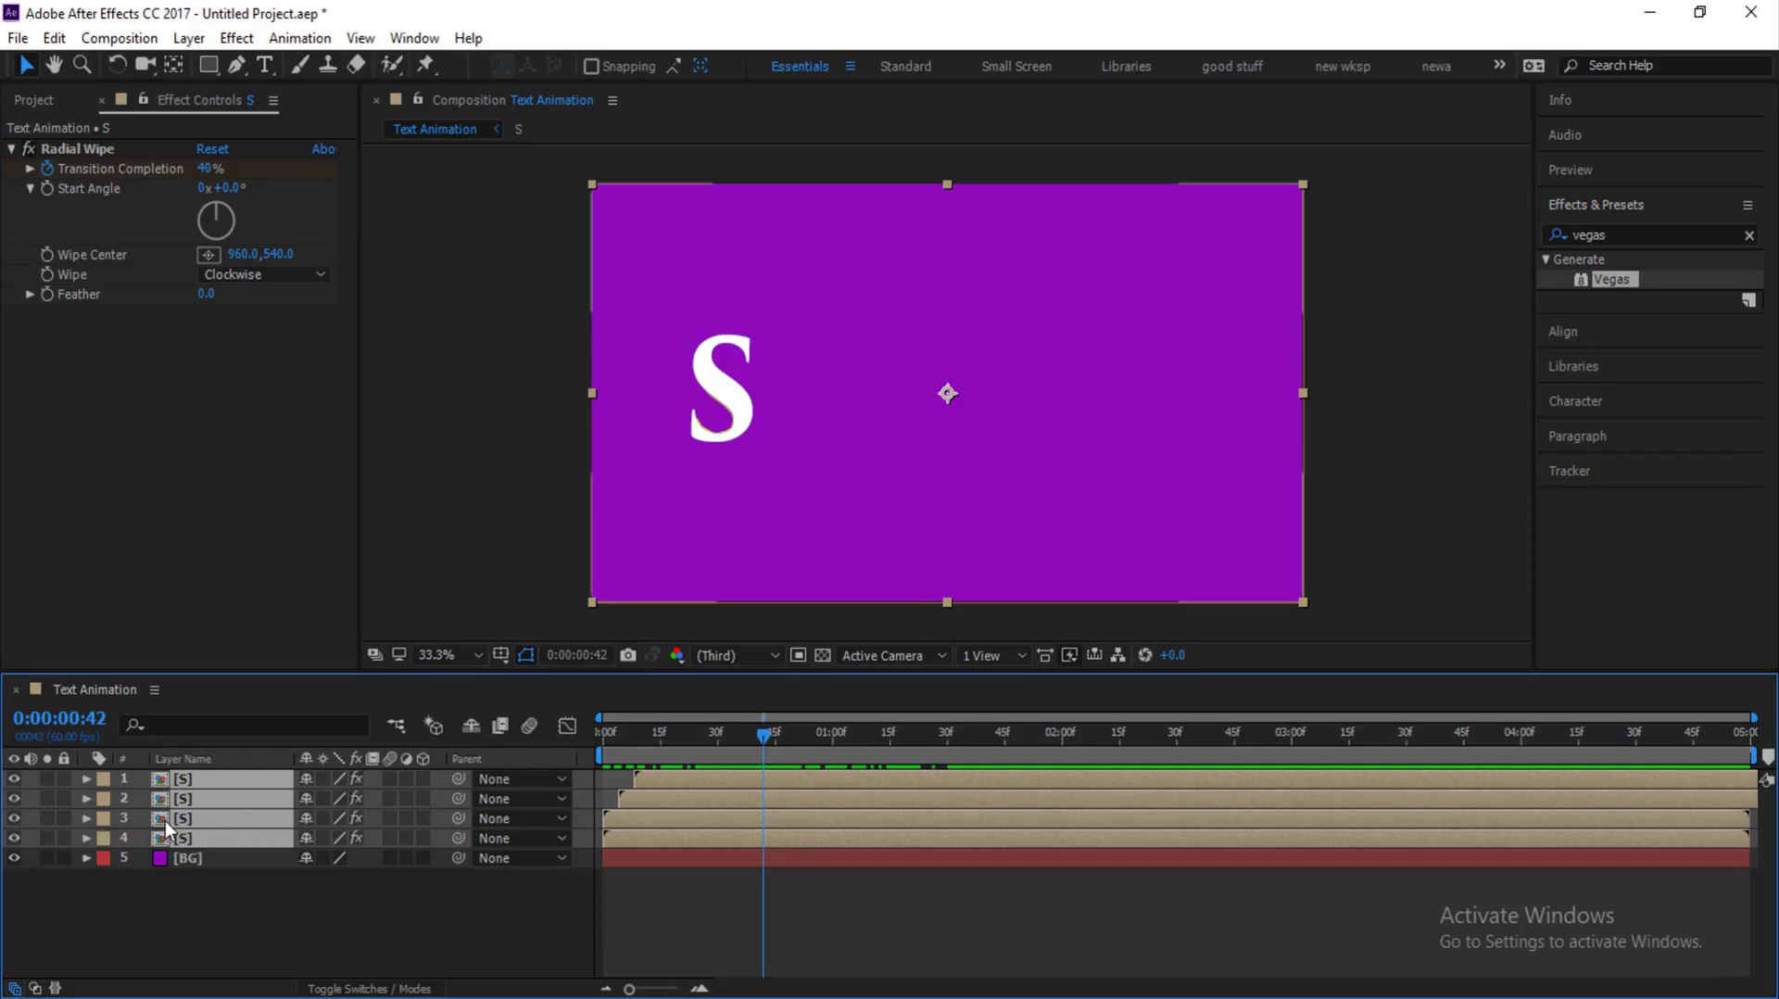
key(ctrl+d)
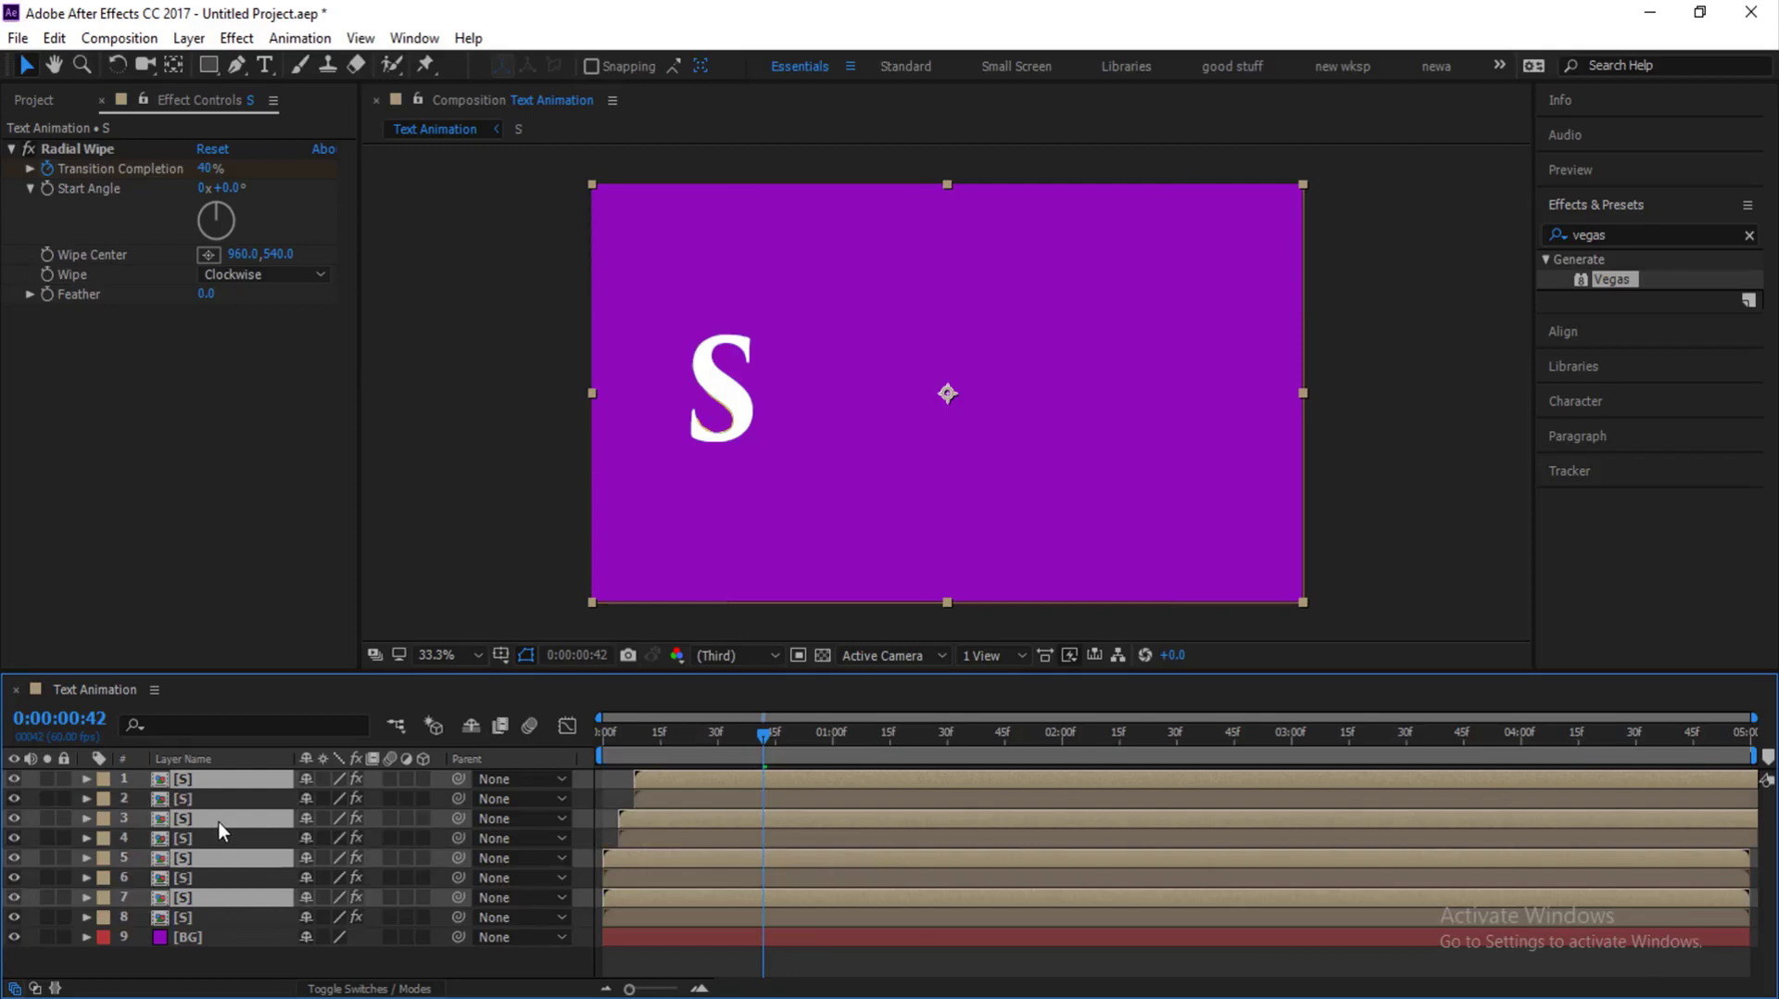
drag(219, 821, 223, 791)
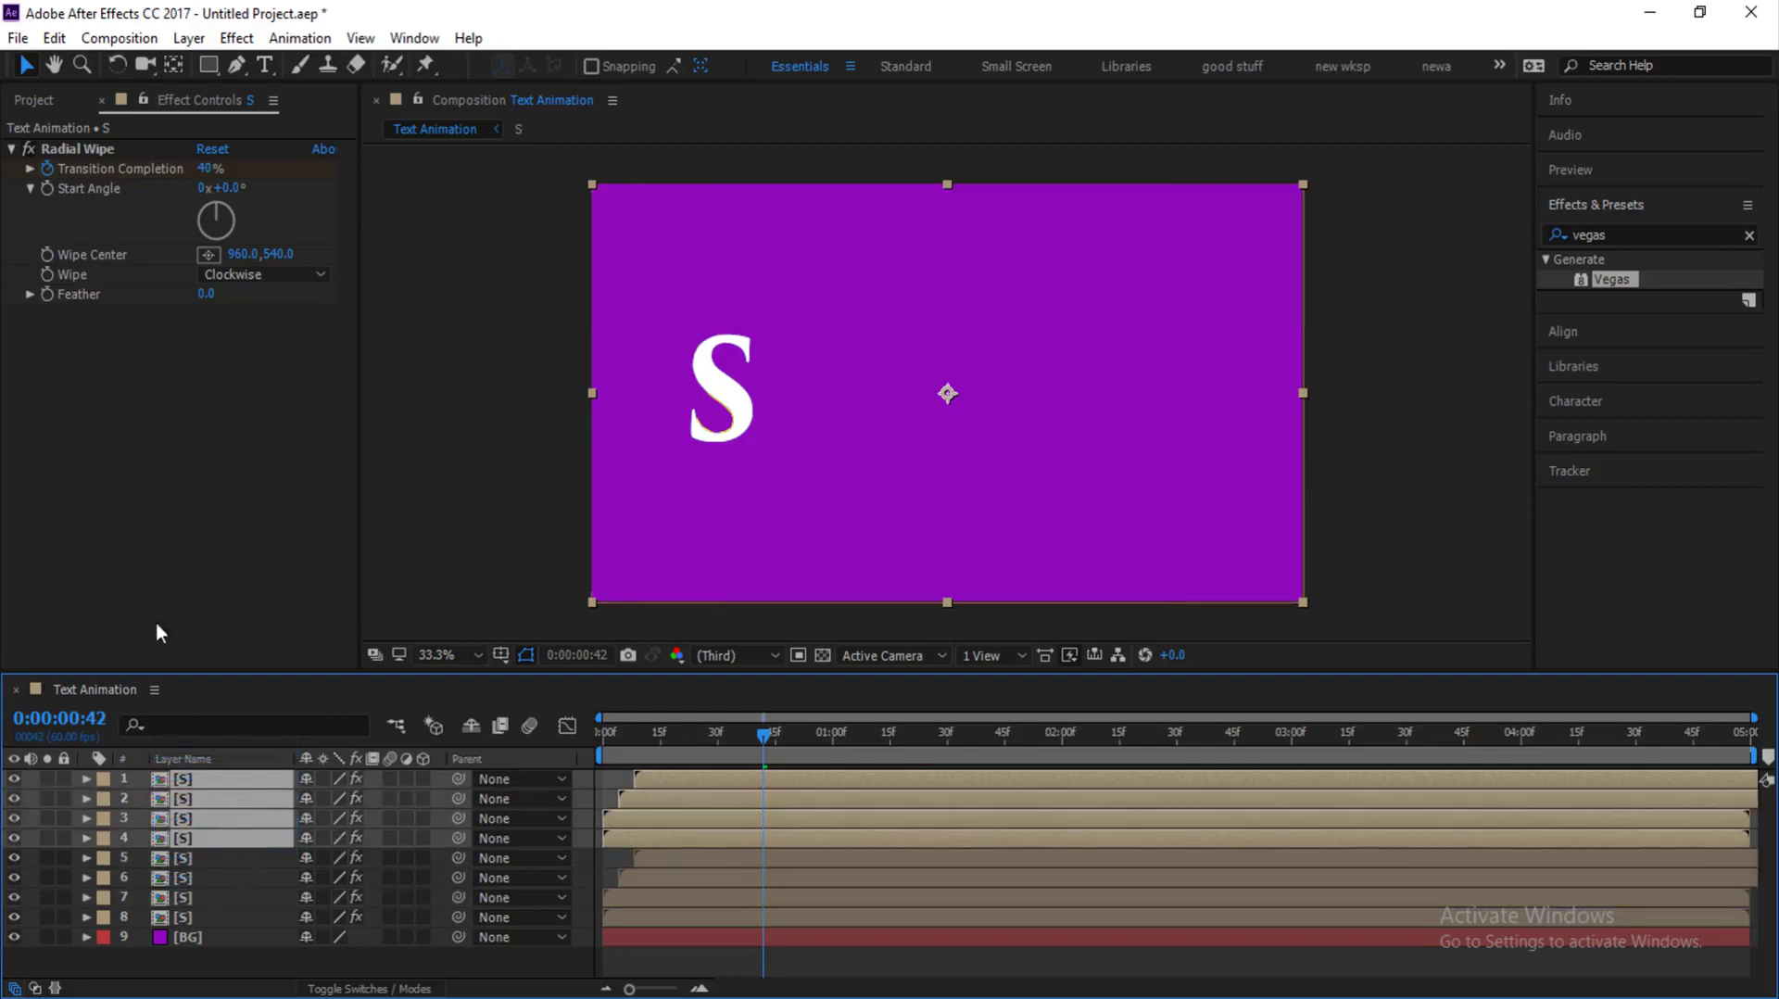
Step: Duplicate the S composition in the project and rename the copy M
click(32, 101)
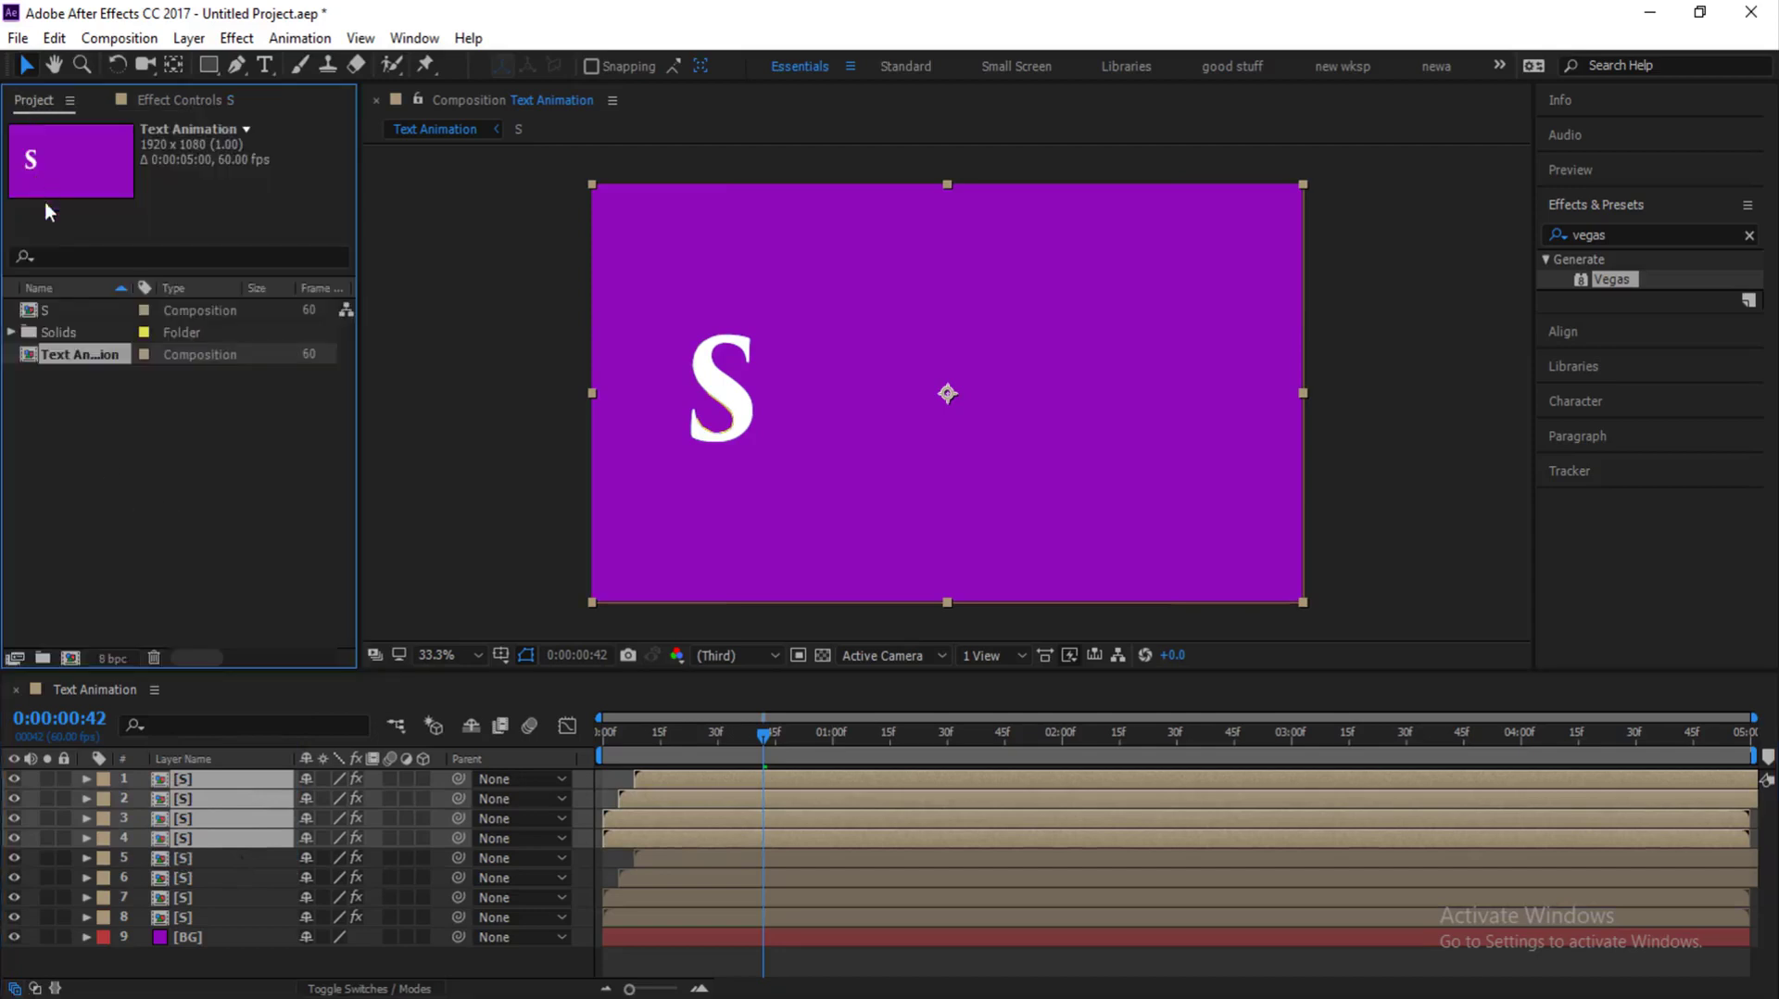
click(53, 309)
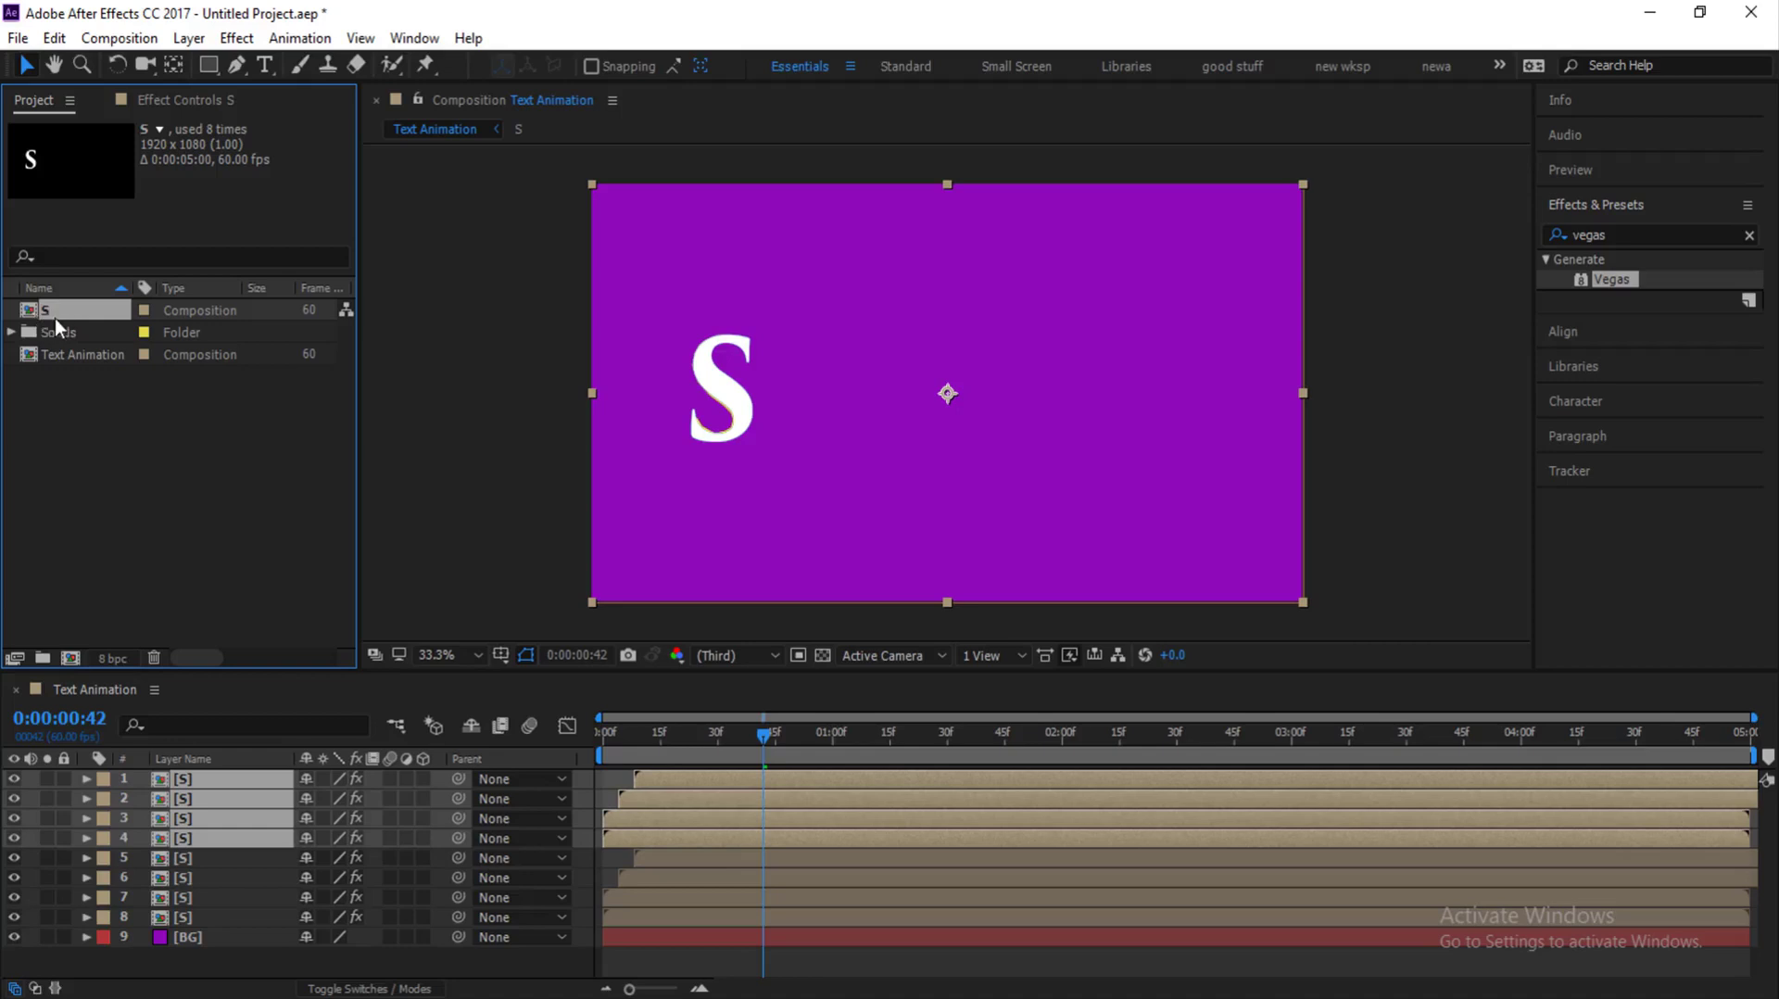
key(ctrl+d)
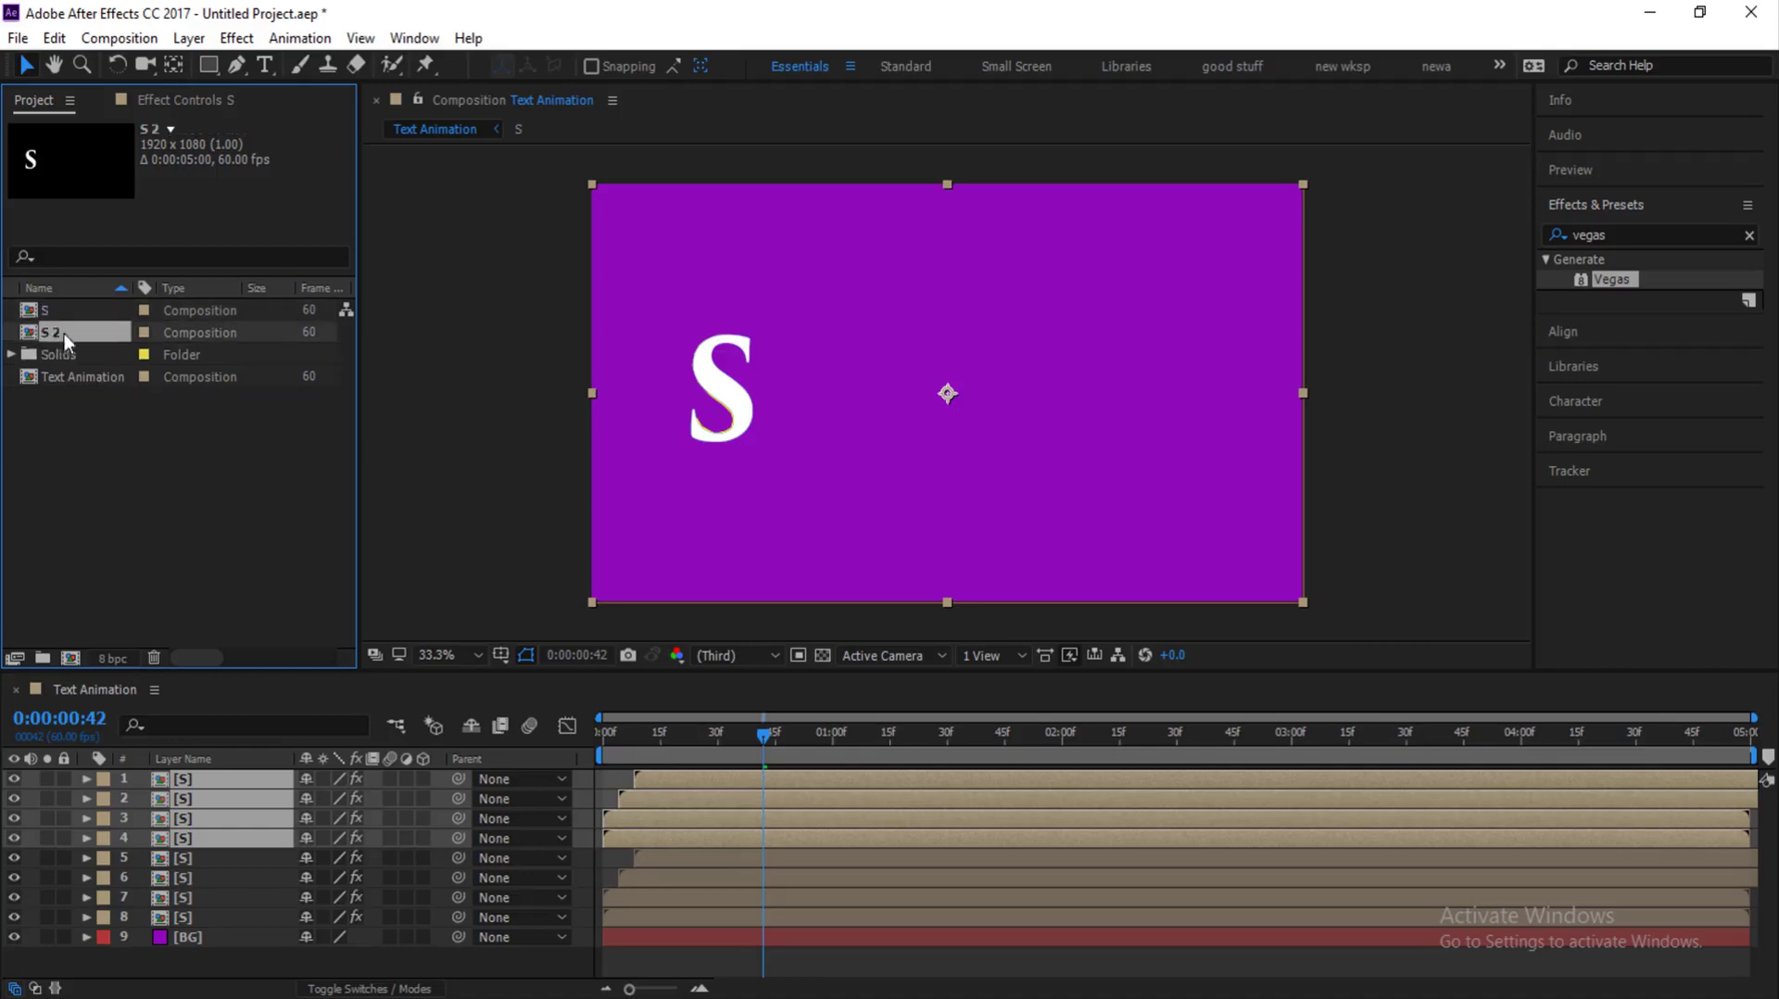
right_click(43, 335)
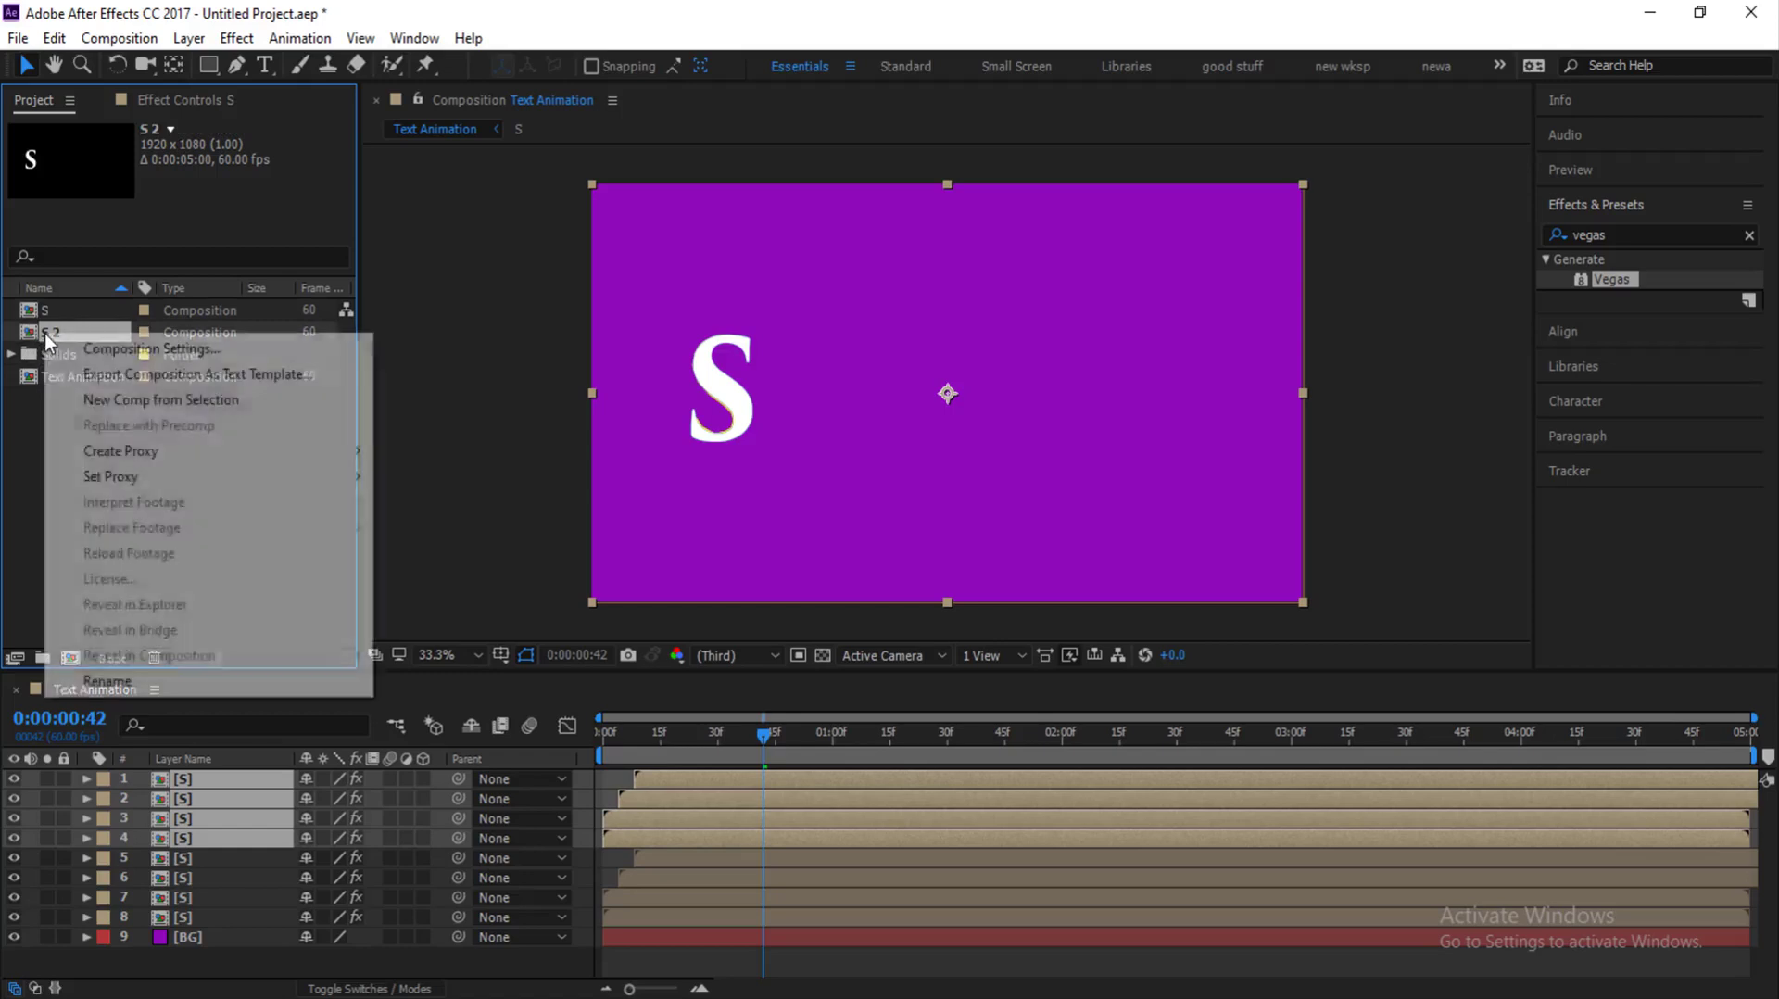
click(108, 681)
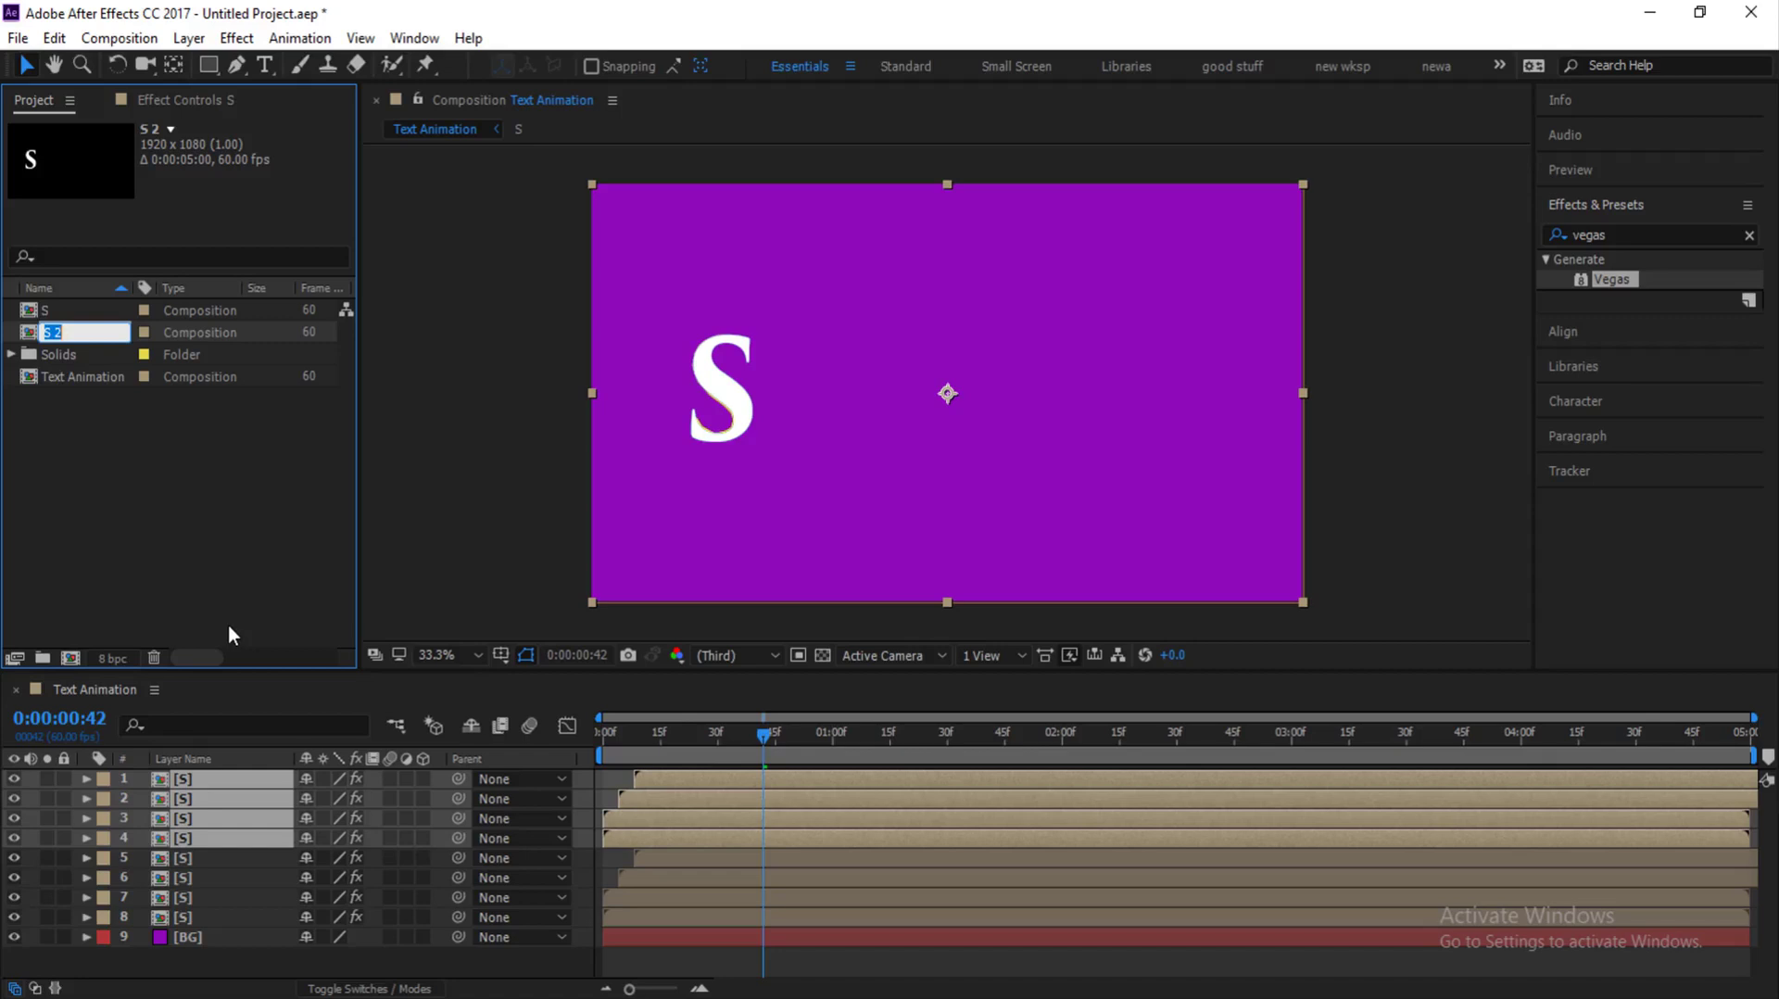
text(M)
click(229, 552)
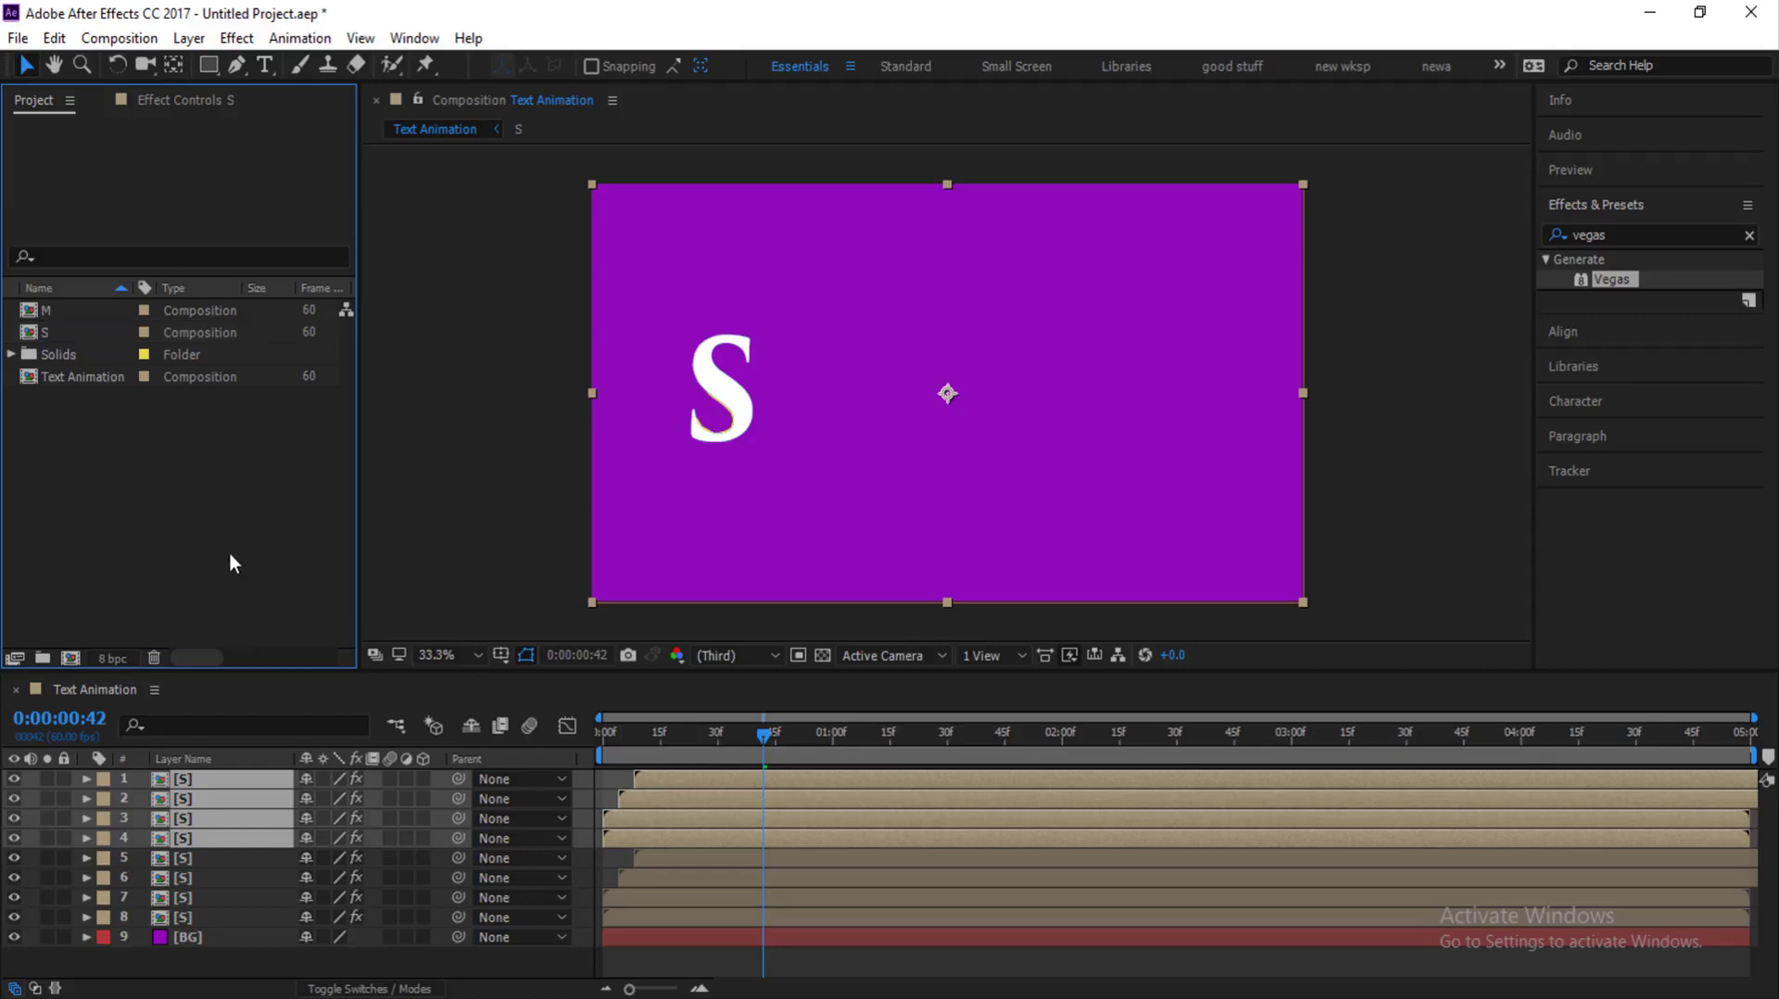
Step: Replace the source of the four duplicated S layers with the M composition and change the text inside it to M
click(74, 314)
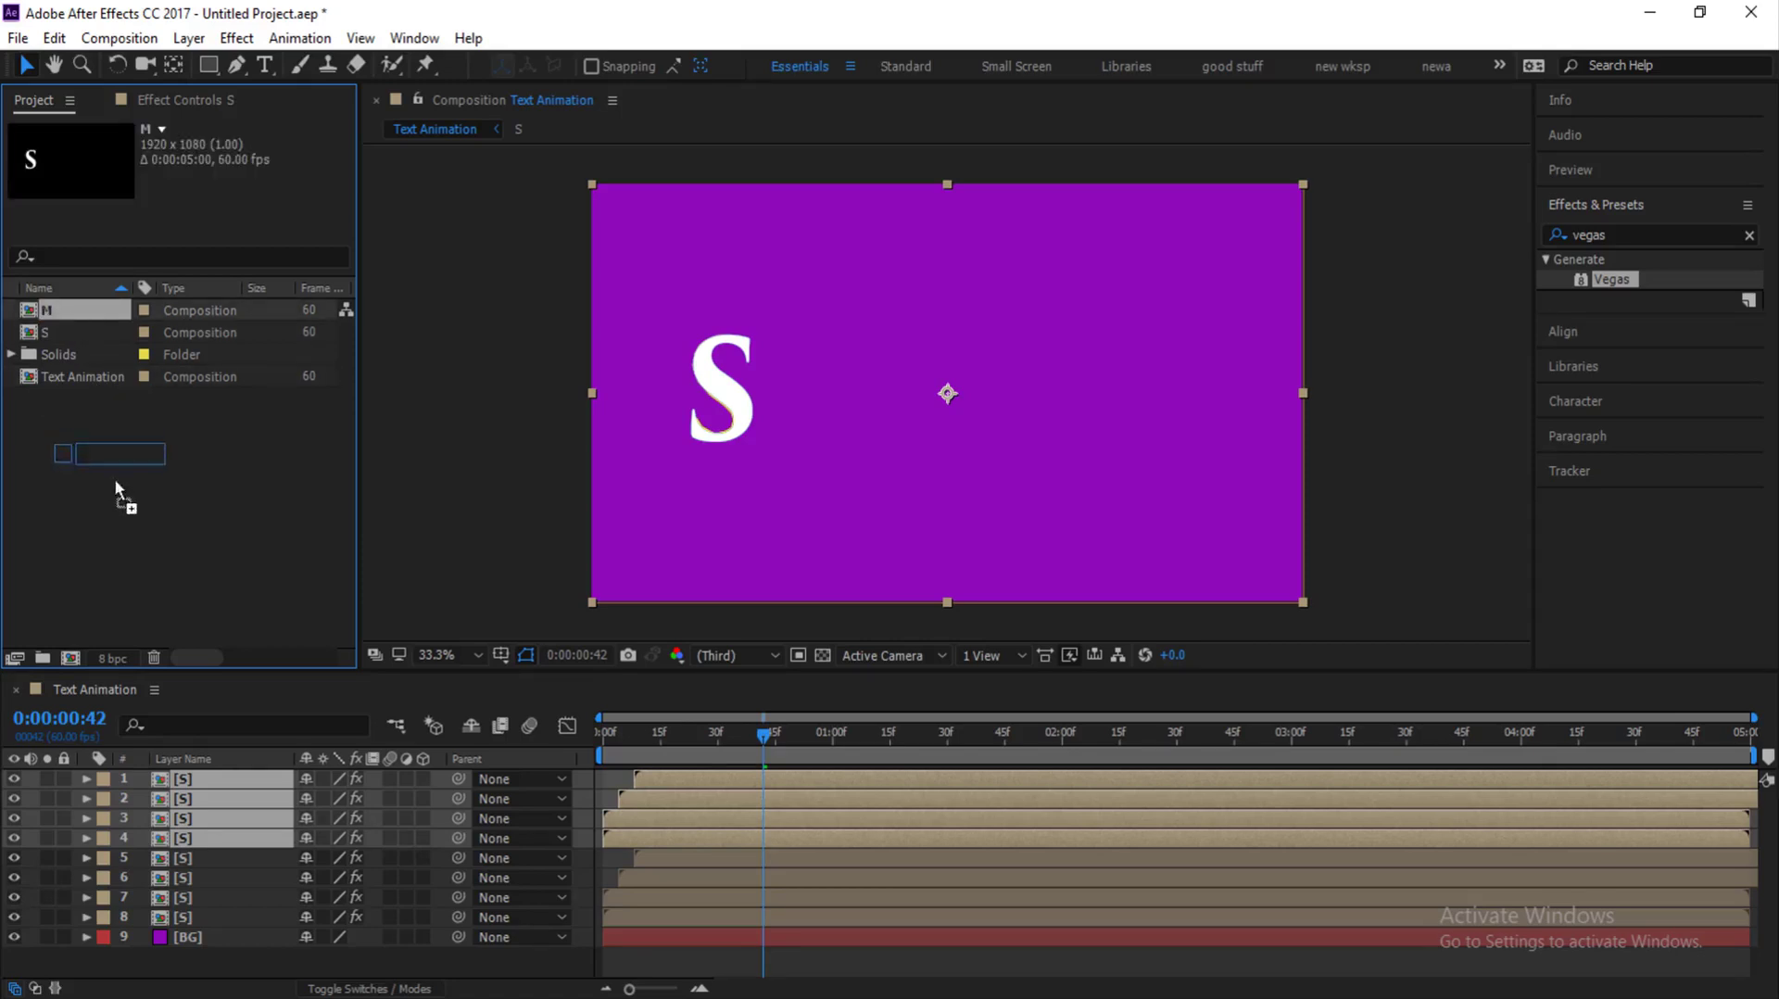
drag(114, 478, 218, 803)
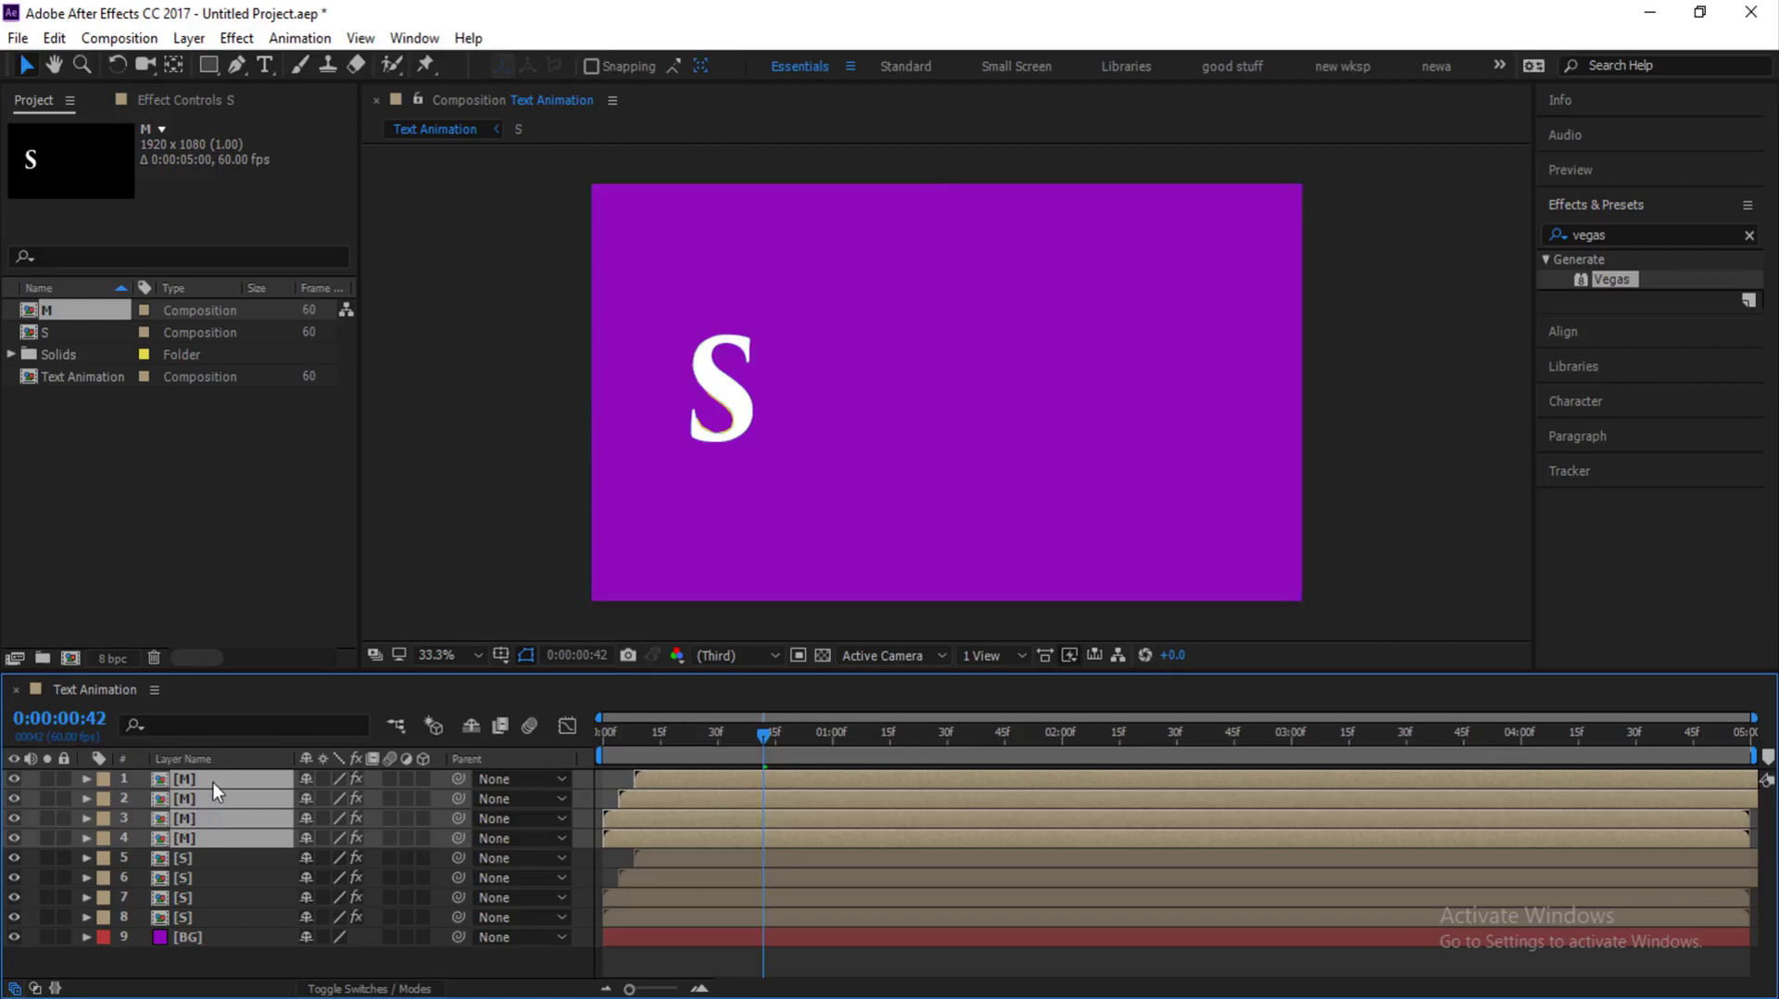
double_click(213, 782)
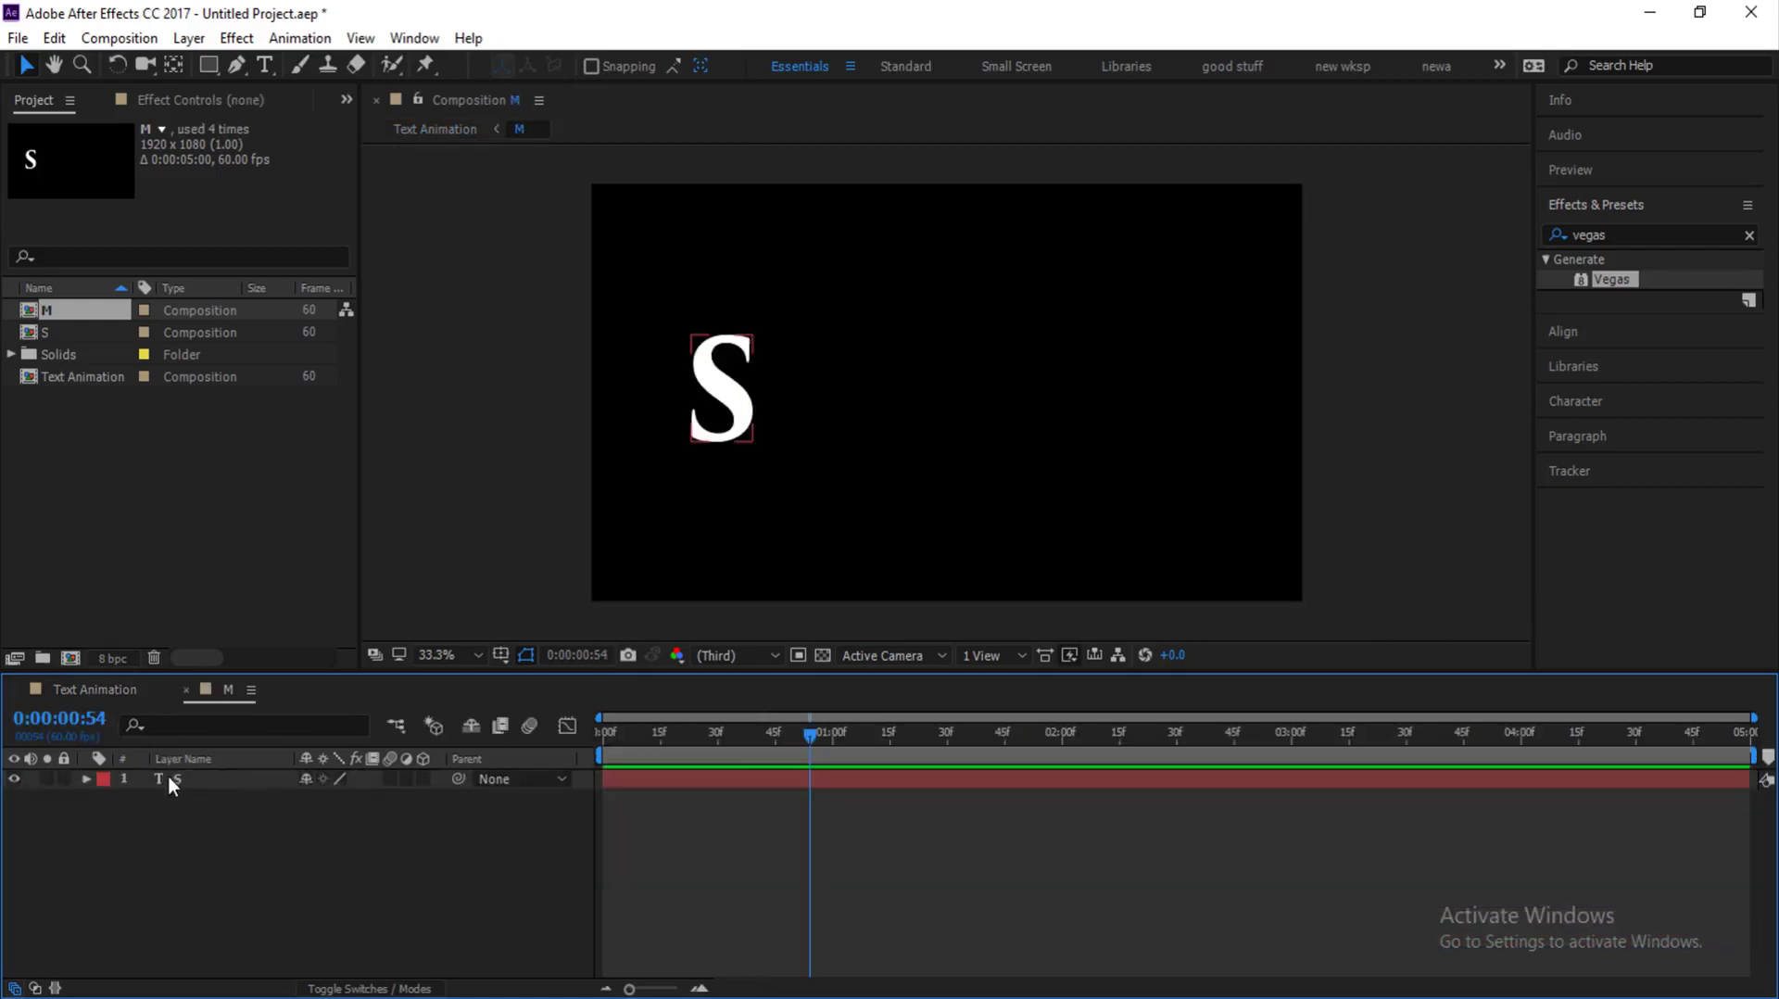
double_click(174, 779)
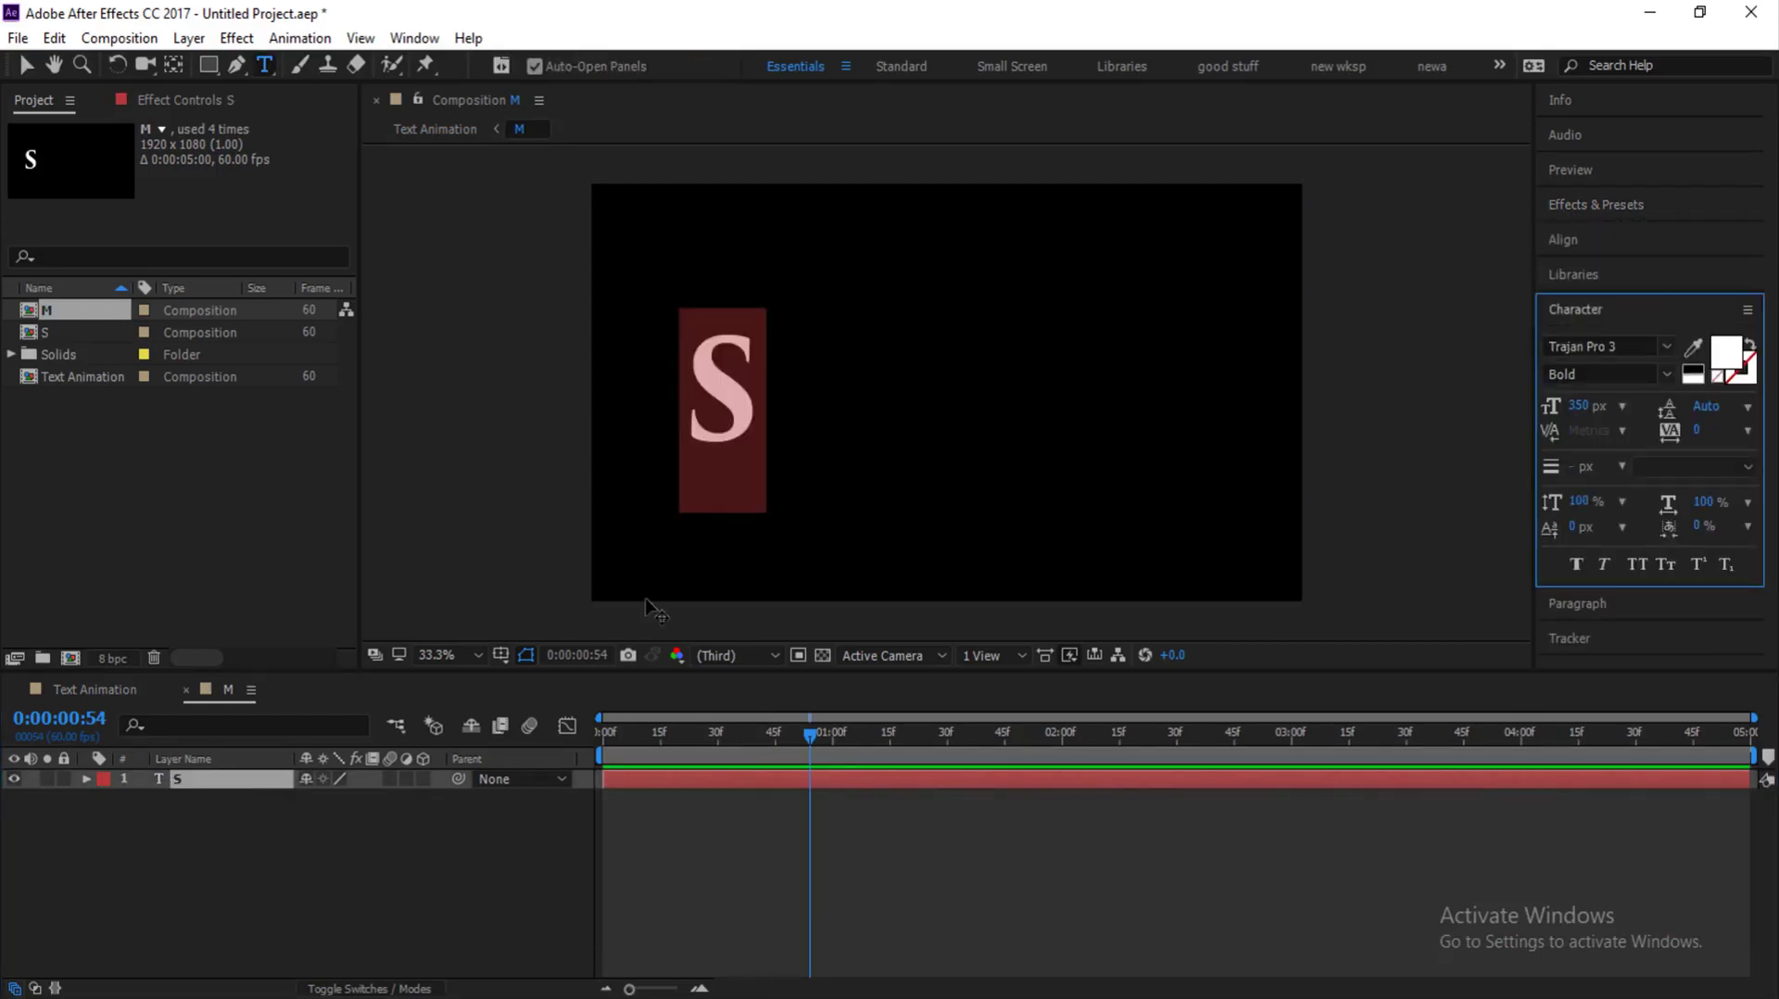
text(M)
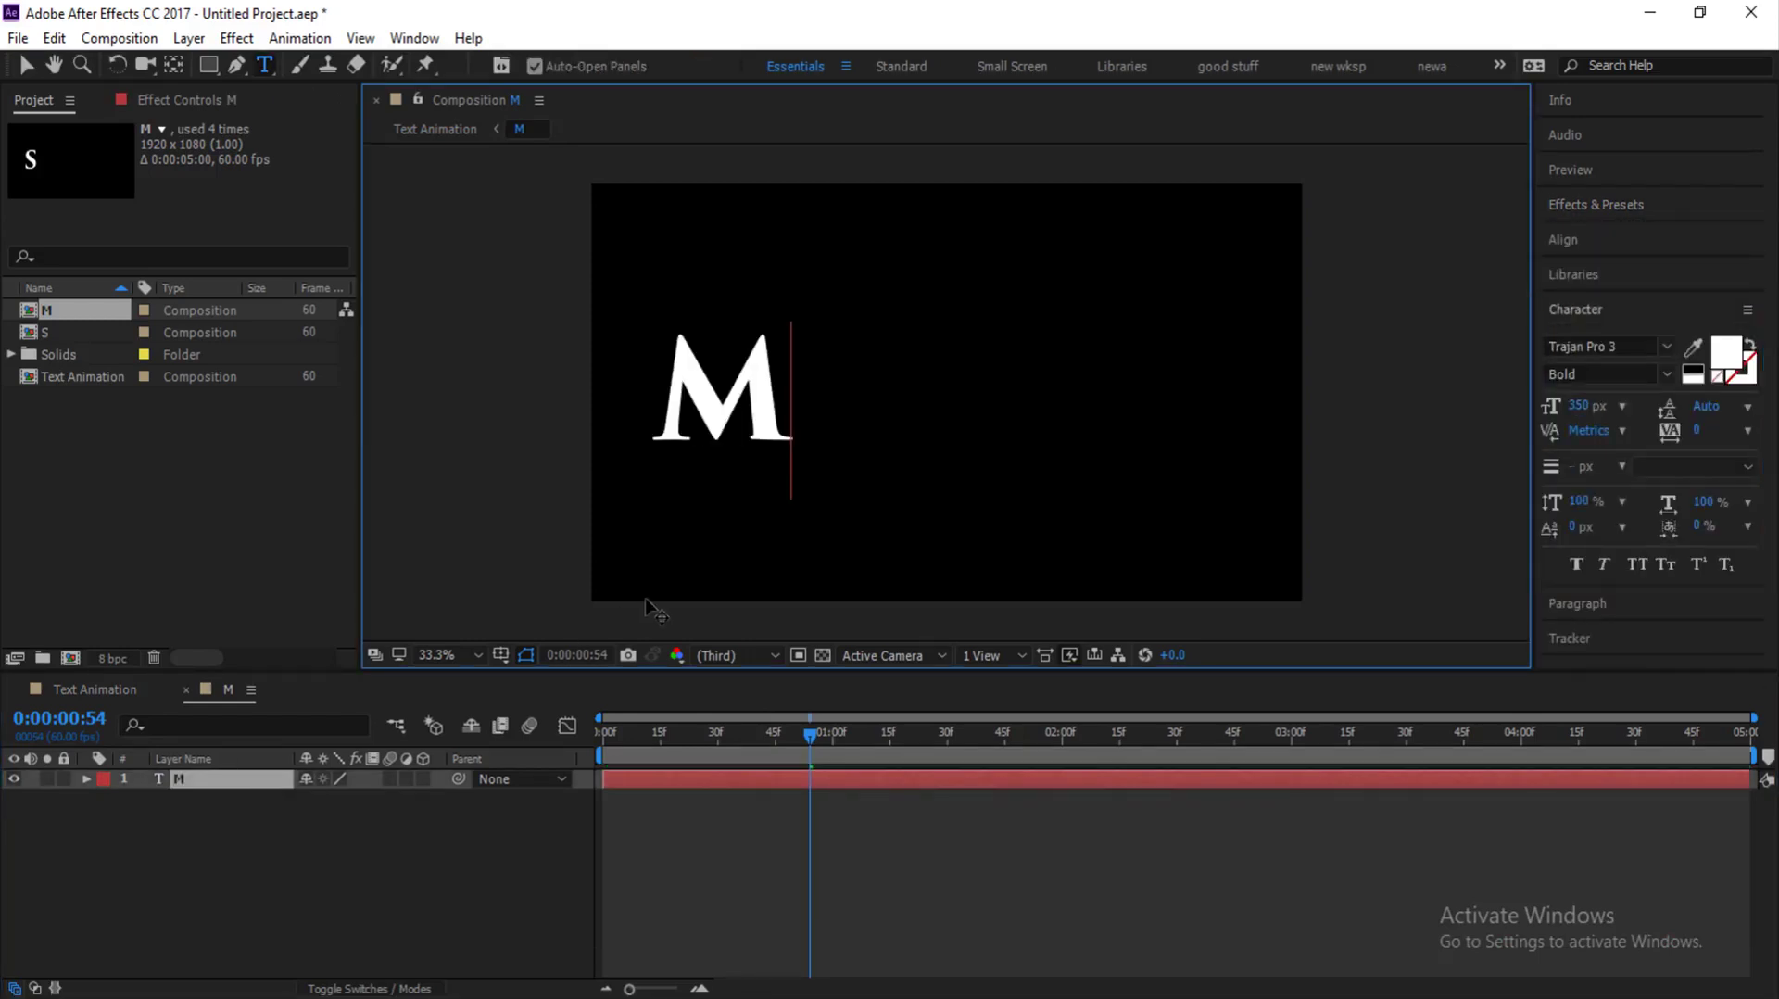
Step: Return to the Text Animation composition and nudge the four M layers horizontally until the M sits directly to the right of the S
click(103, 692)
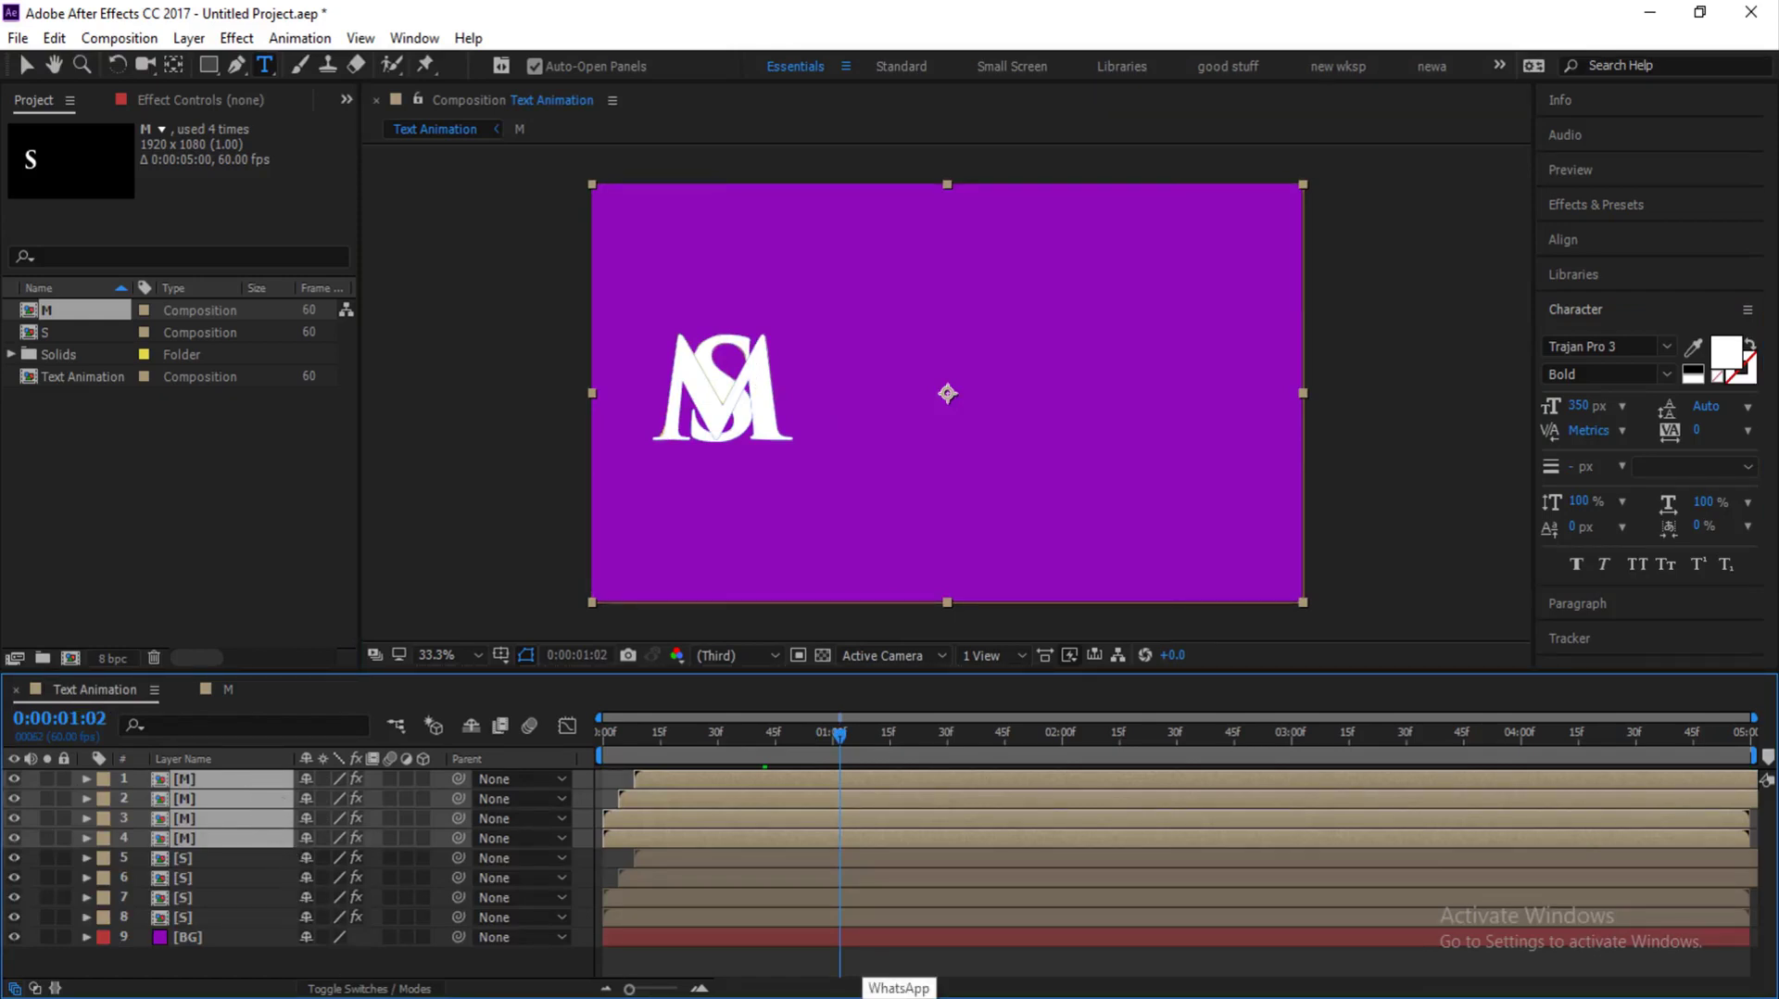
key(shift+Right)
key(shift+Right)
key(shift+Right)
key(shift+Right)
key(shift+Right)
key(shift+Right)
key(shift+Right)
key(shift+Right)
key(shift+Right)
key(shift+Right)
key(shift+Right)
key(shift+Right)
key(shift+Right)
key(shift+Right)
key(shift+Right)
key(shift+Right)
key(shift+Right)
key(shift+Right)
key(shift+Right)
key(shift+Right)
key(shift+Right)
key(shift+Right)
key(shift+Right)
key(shift+Right)
key(shift+Right)
key(shift+Right)
key(shift+Right)
key(shift+Right)
key(shift+Right)
key(shift+Right)
key(shift+Right)
key(shift+Right)
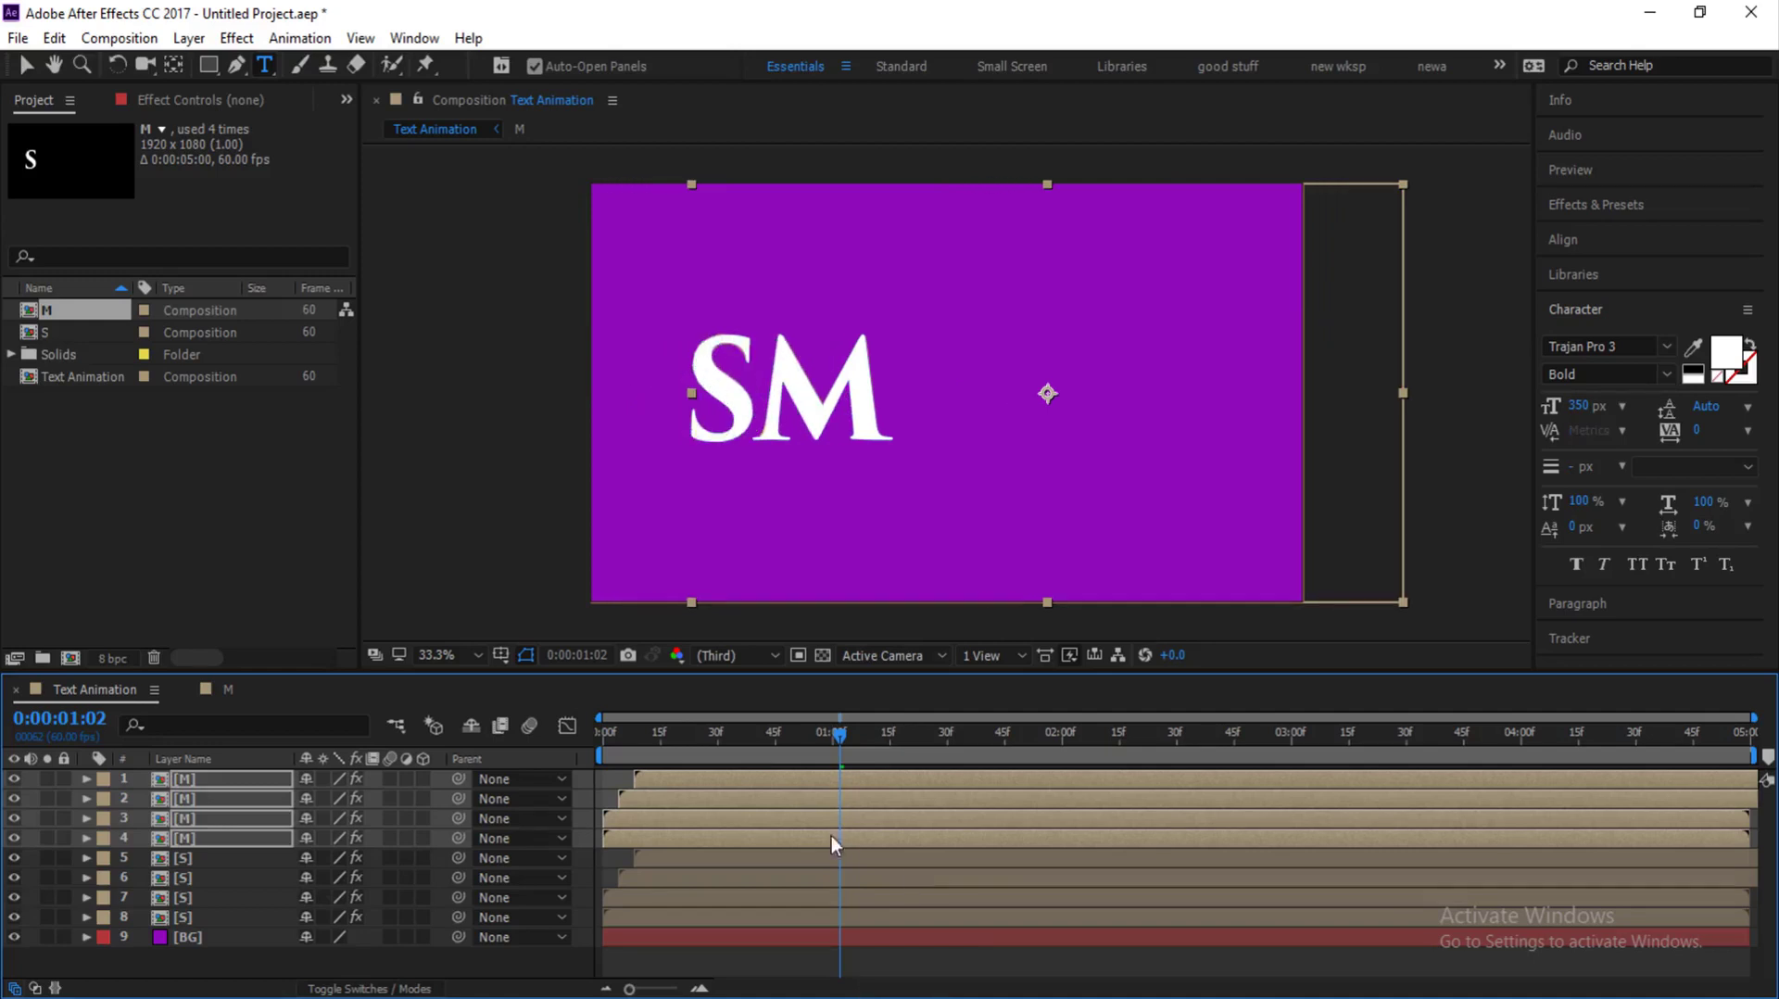
Step: Delay the four M layers together by about 13 frames, keeping their stagger, and scrub back to check the timing
drag(675, 837, 722, 838)
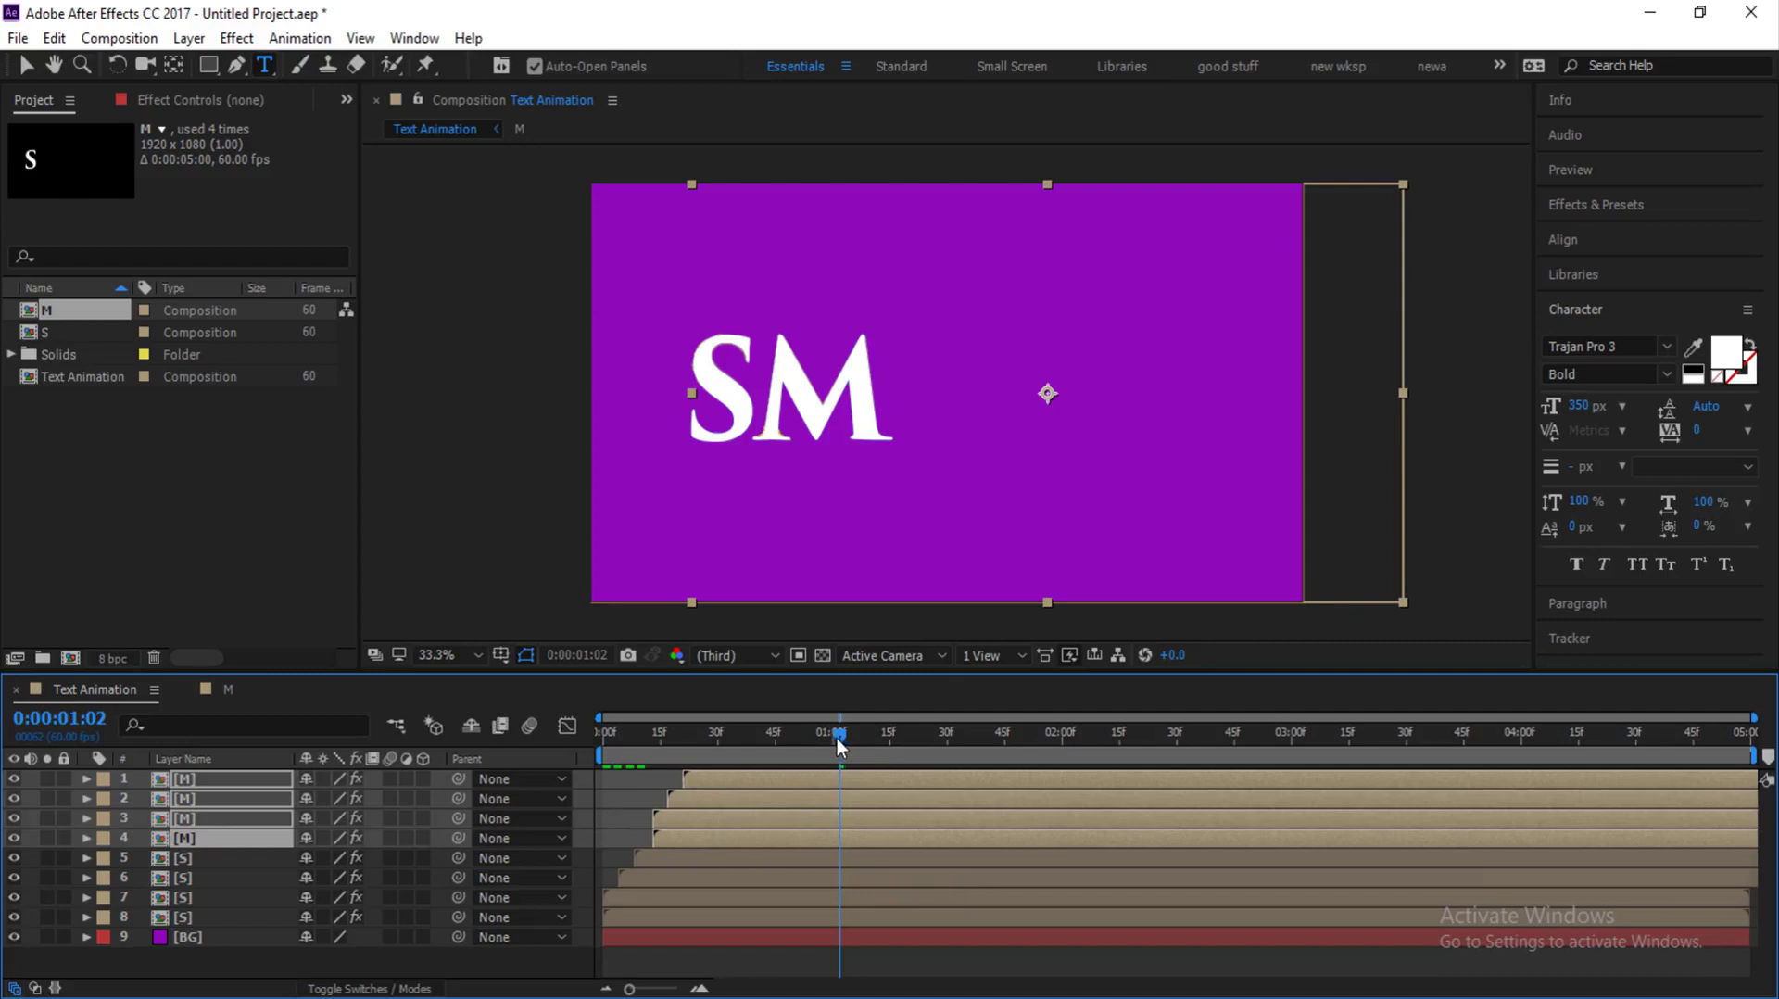
drag(837, 738, 666, 773)
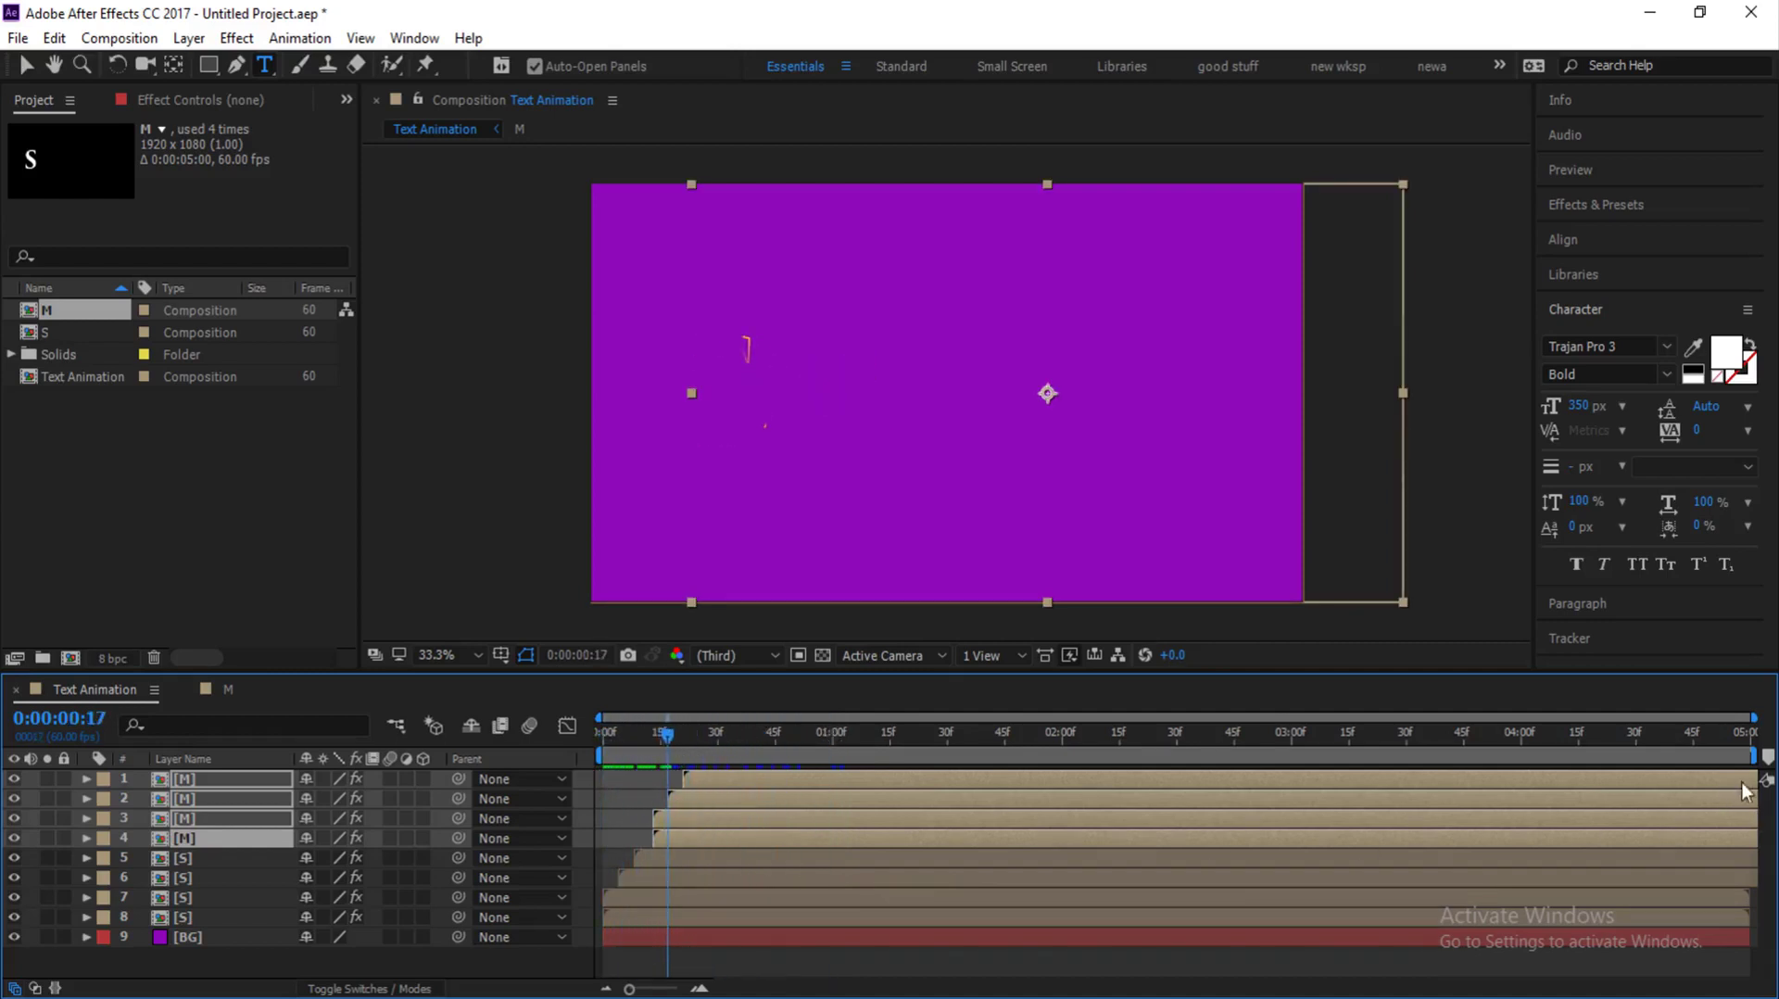
Step: Preview the S and M reveal animation, first with a shortened work area and again over the full composition
click(1750, 762)
drag(1751, 756, 767, 756)
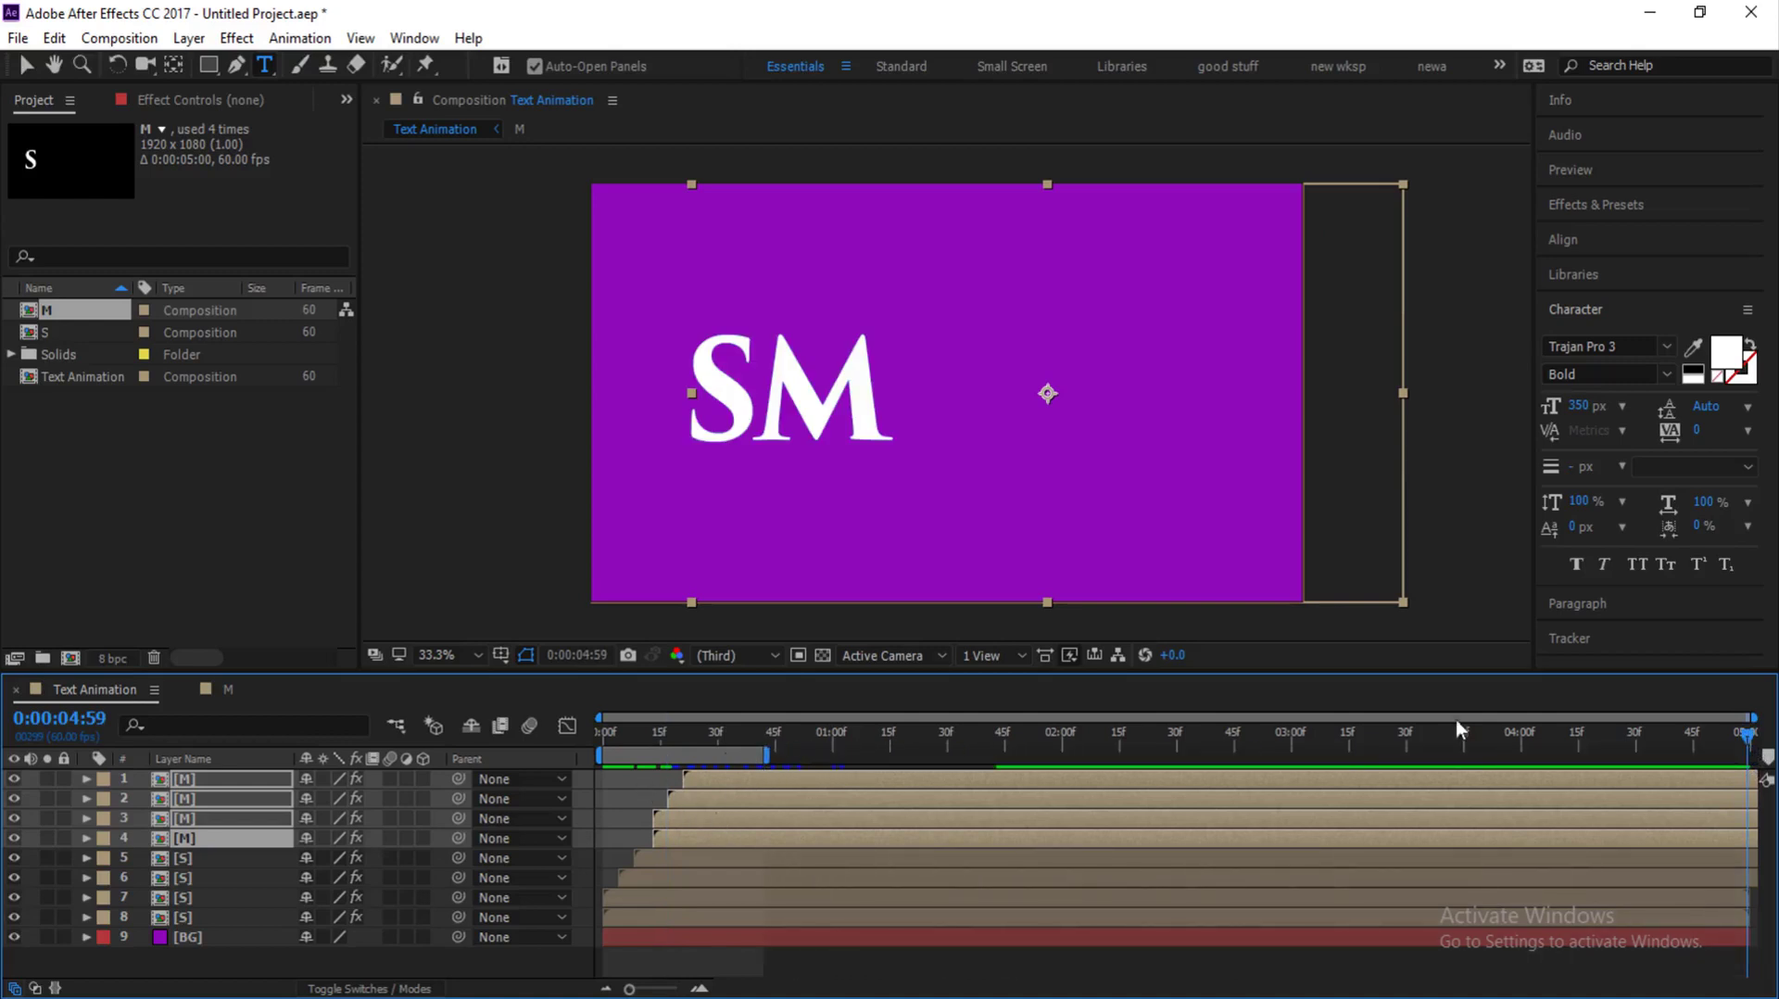
key(space)
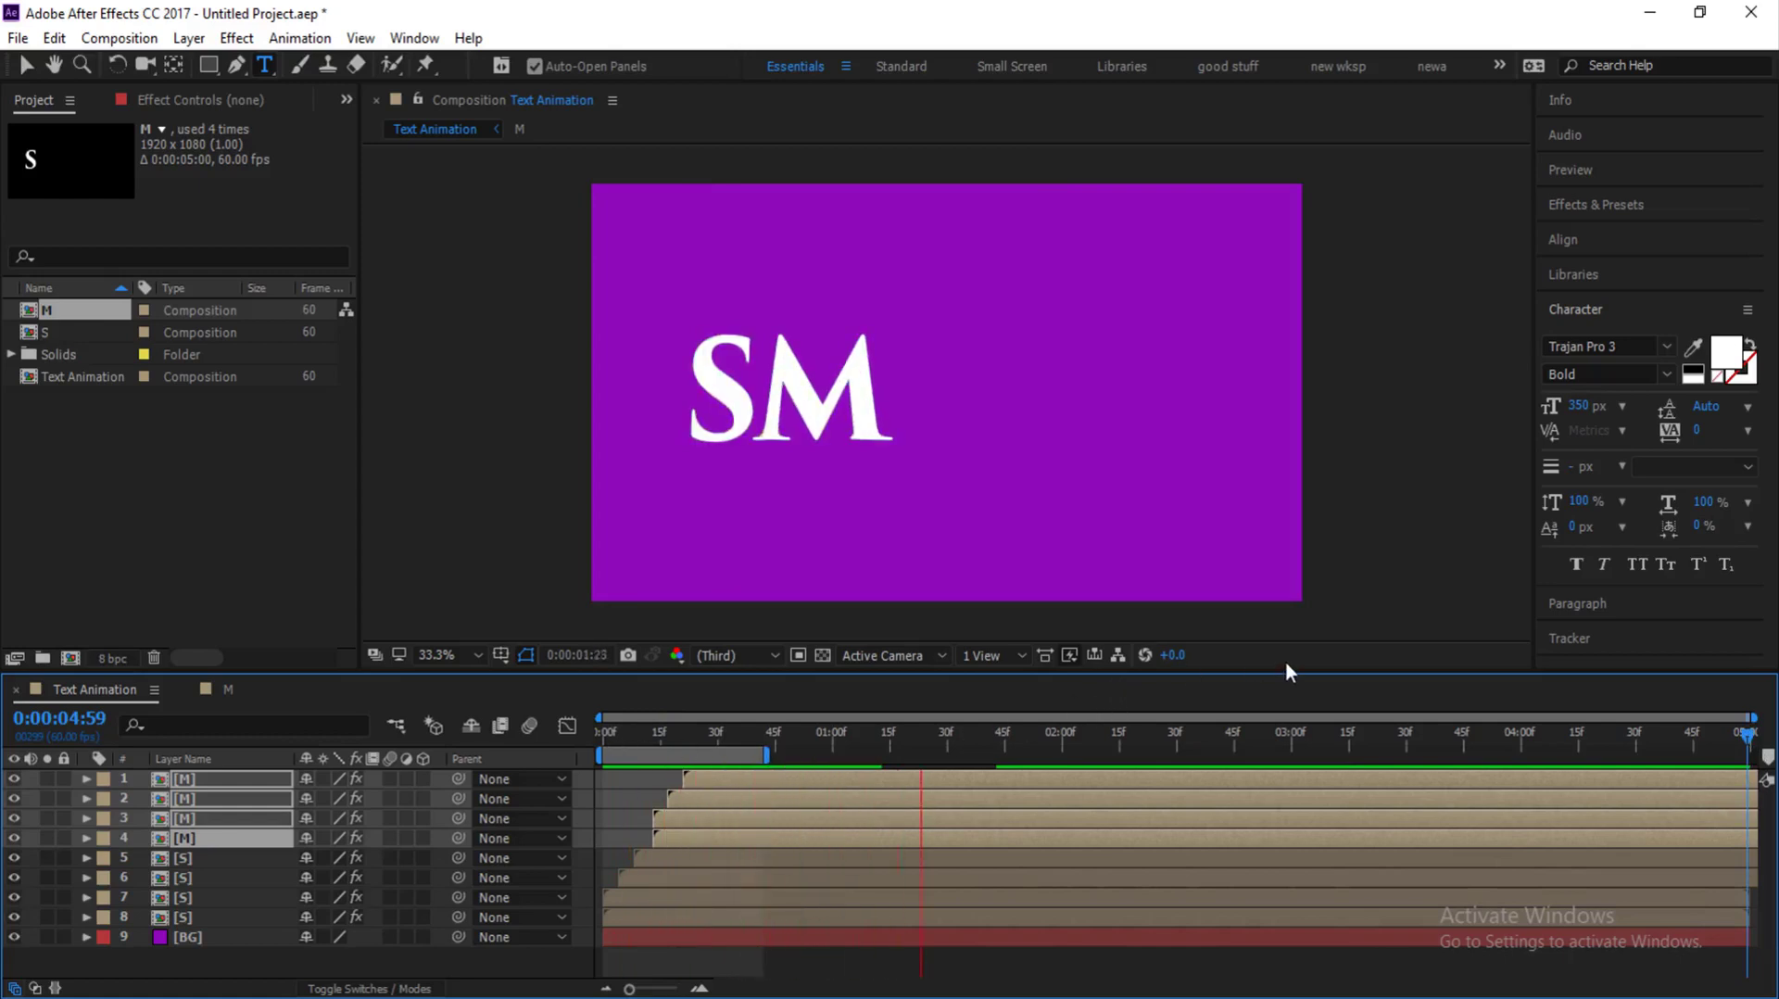
key(space)
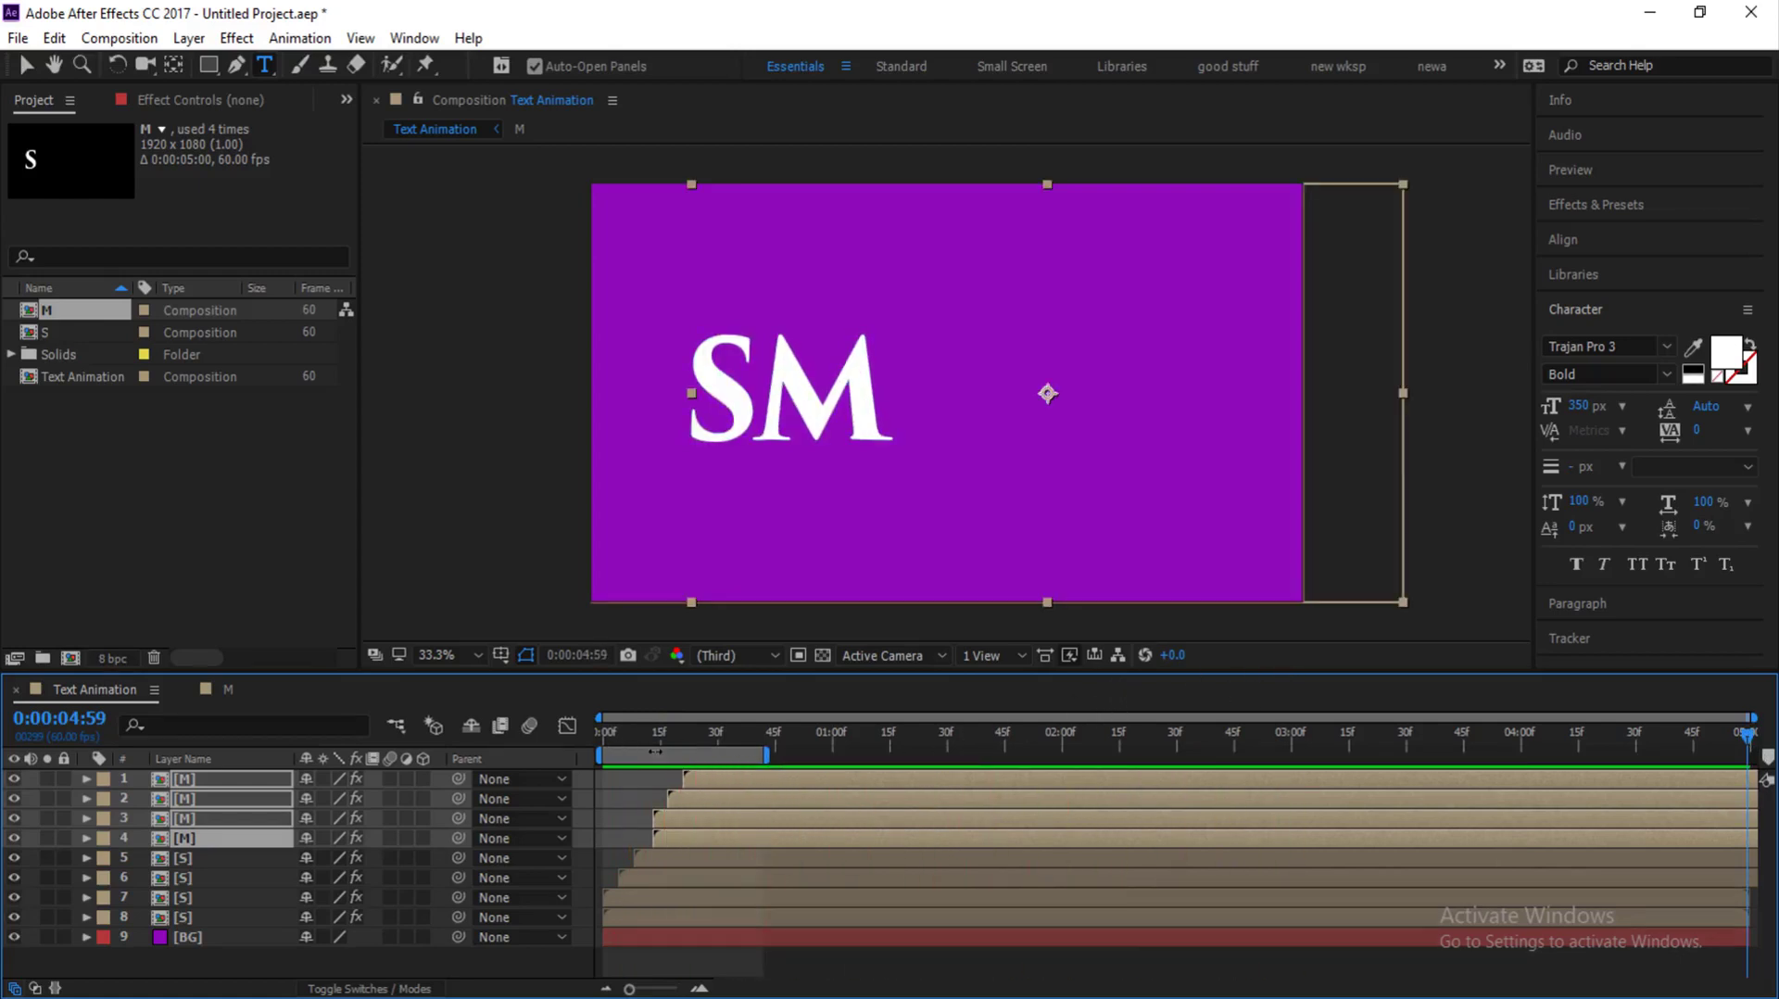
drag(777, 758, 1746, 756)
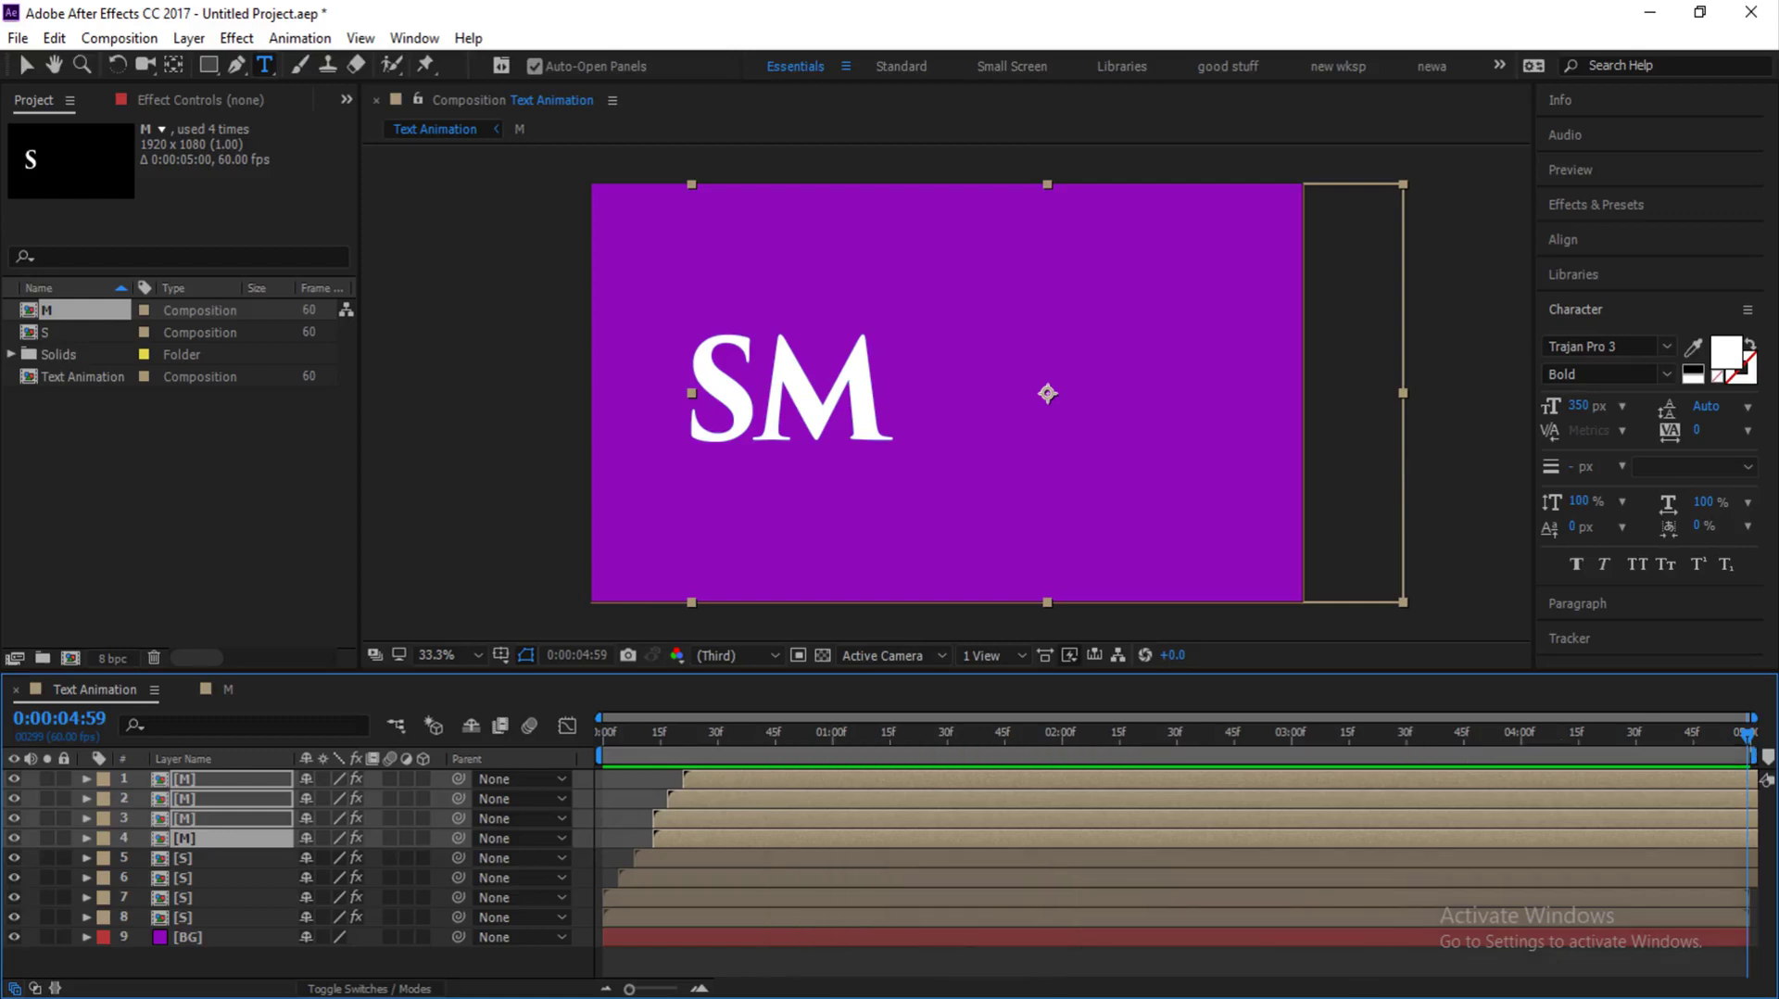
key(space)
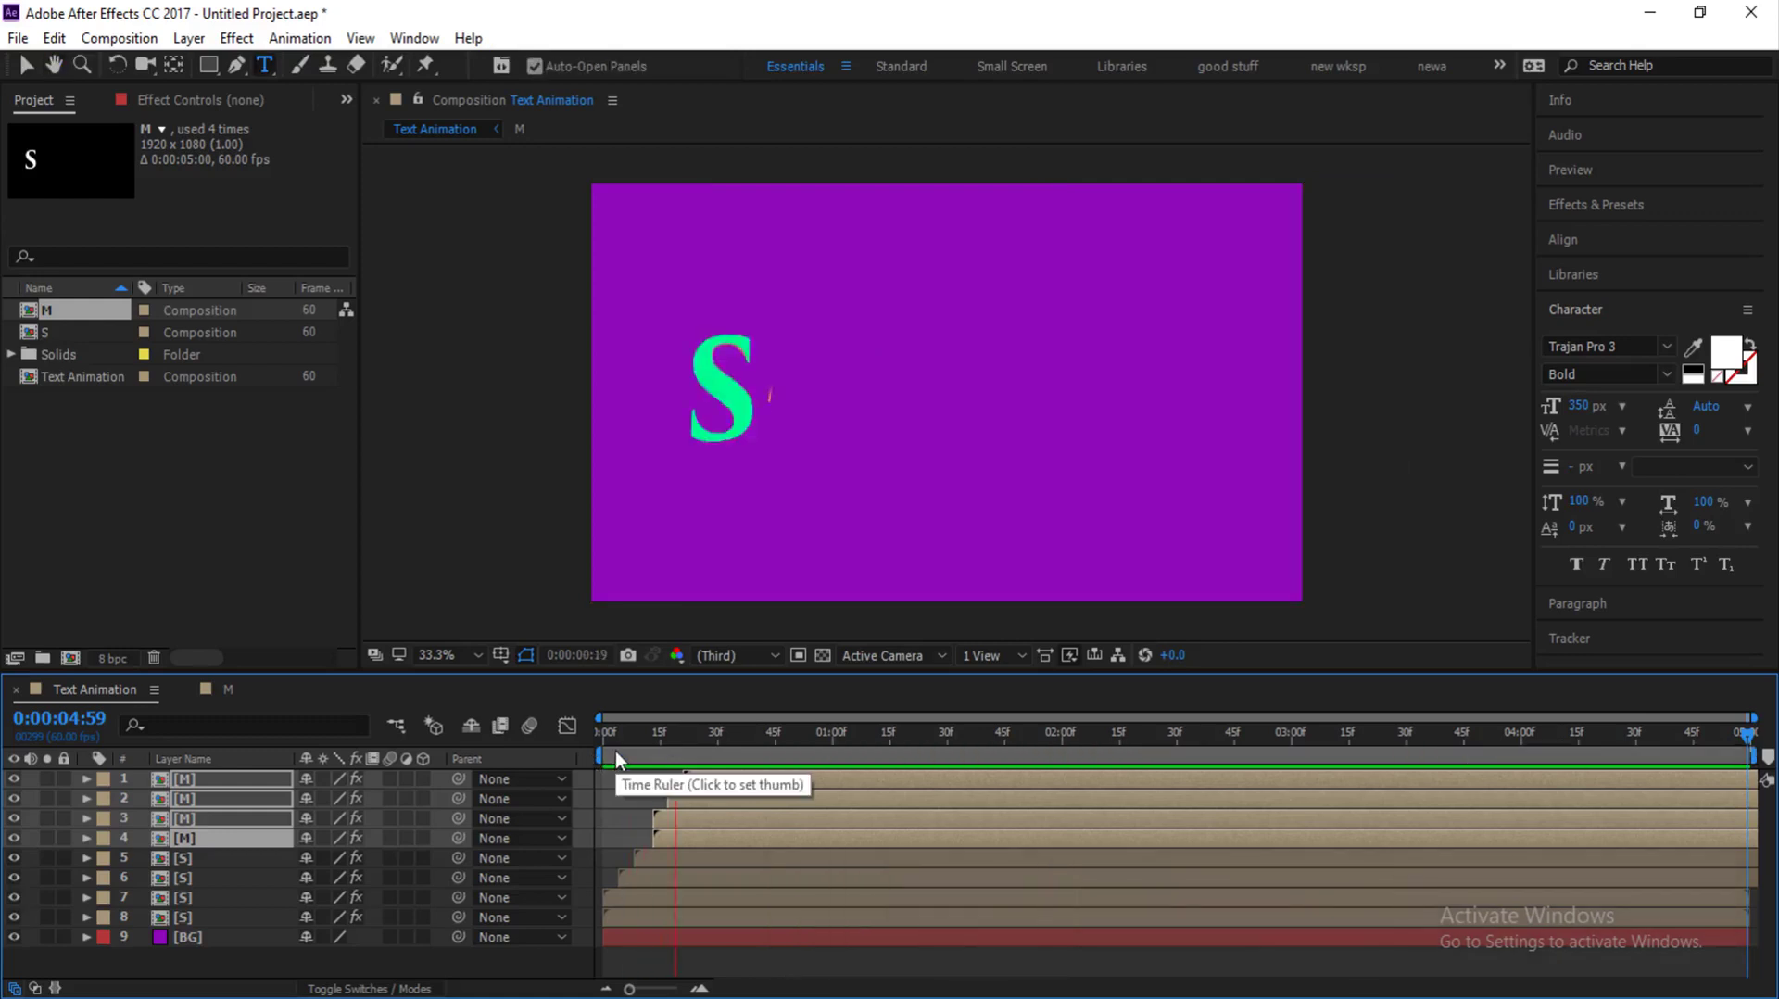
key(space)
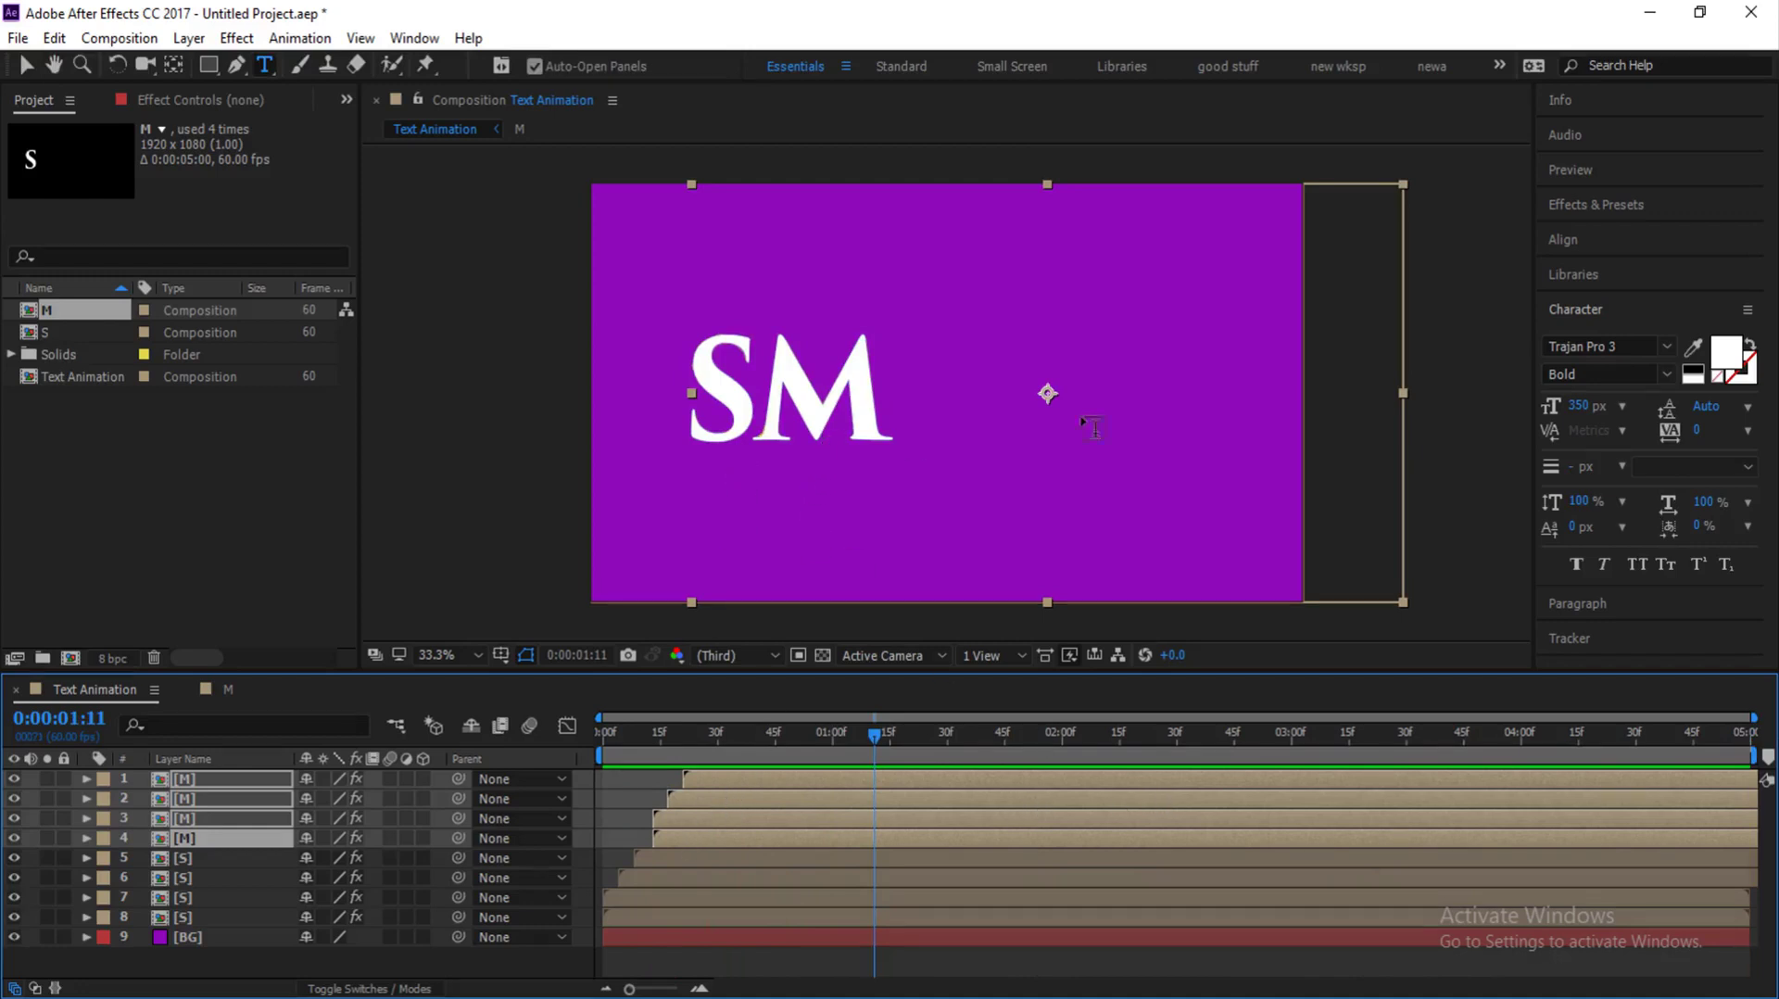
Step: On the lowest M layer, set the Vegas outline's Random Seed to 5 and its colour to green 00FF42
click(26, 65)
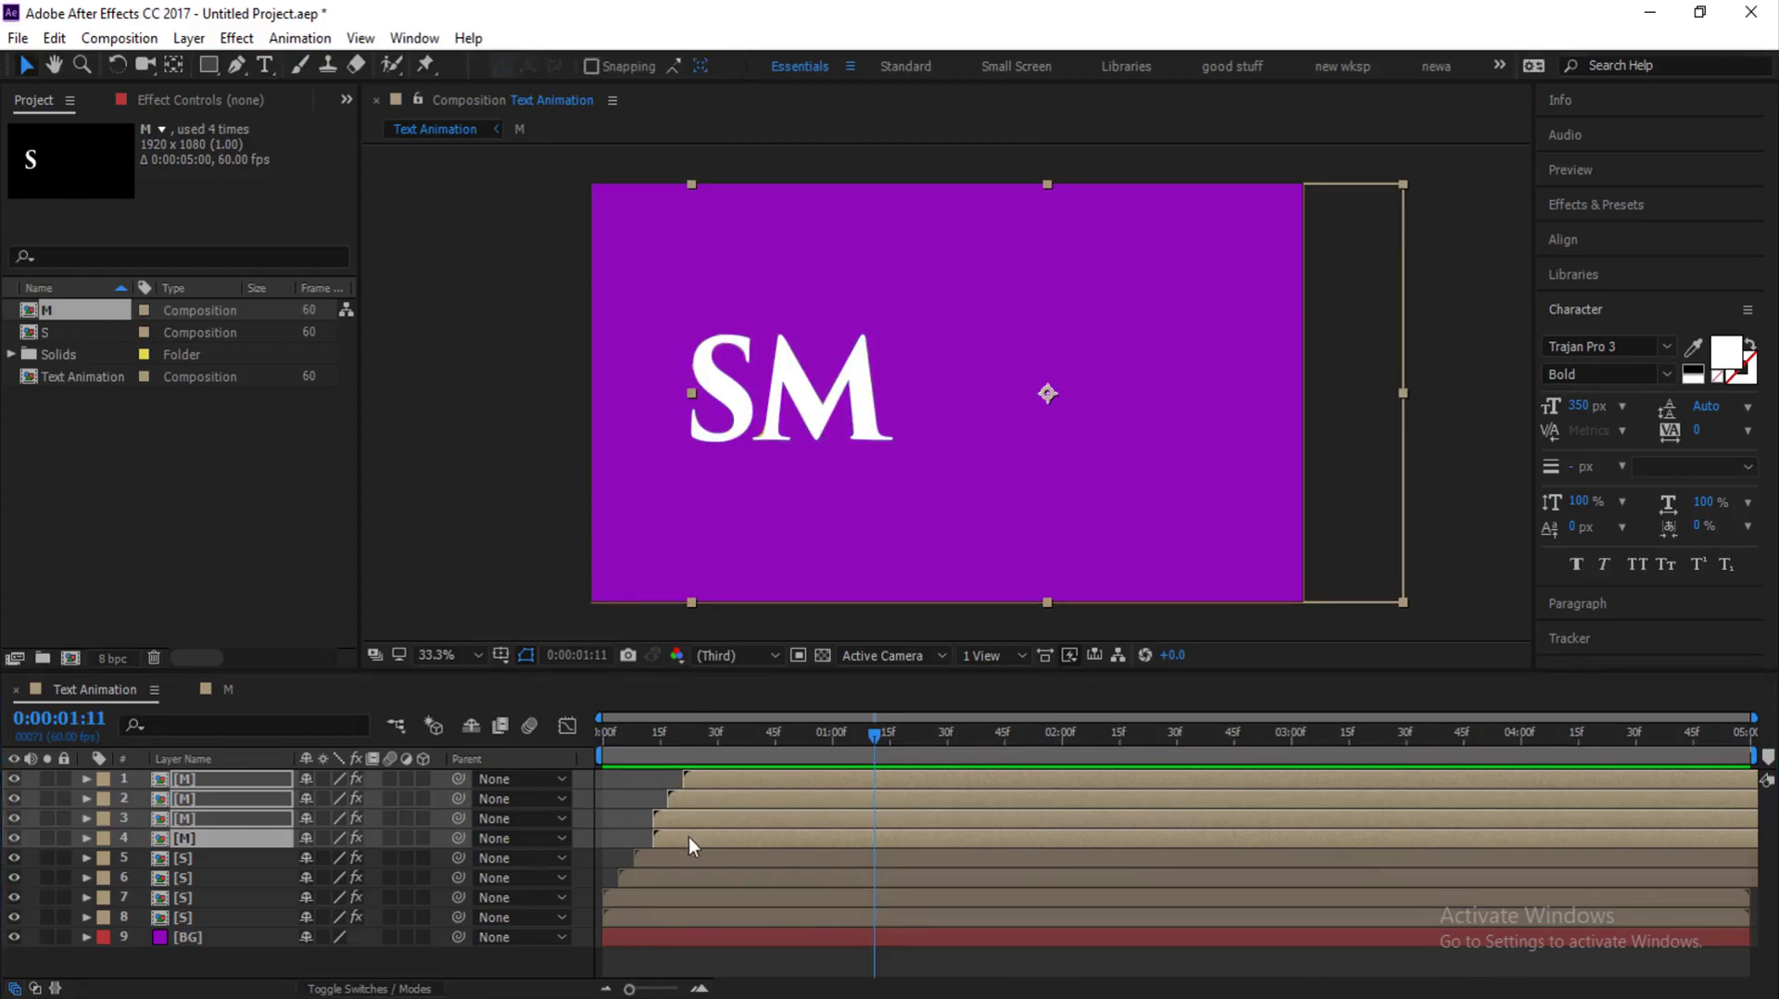
click(688, 837)
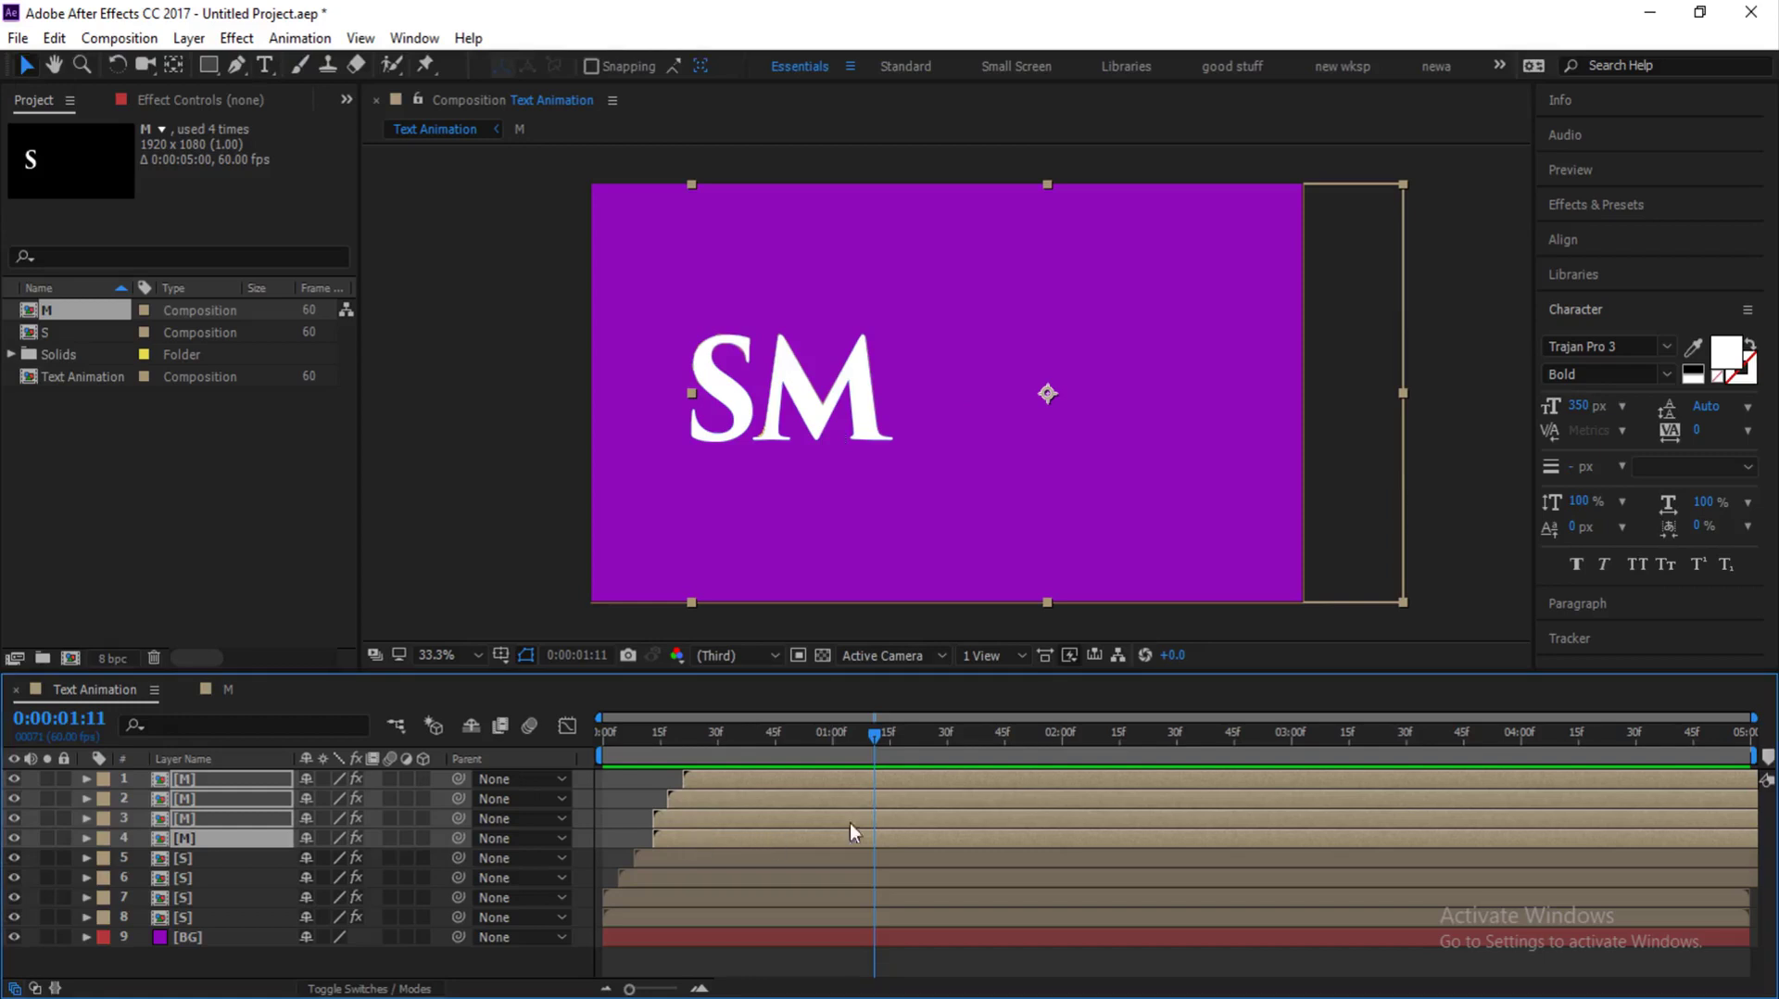
click(189, 103)
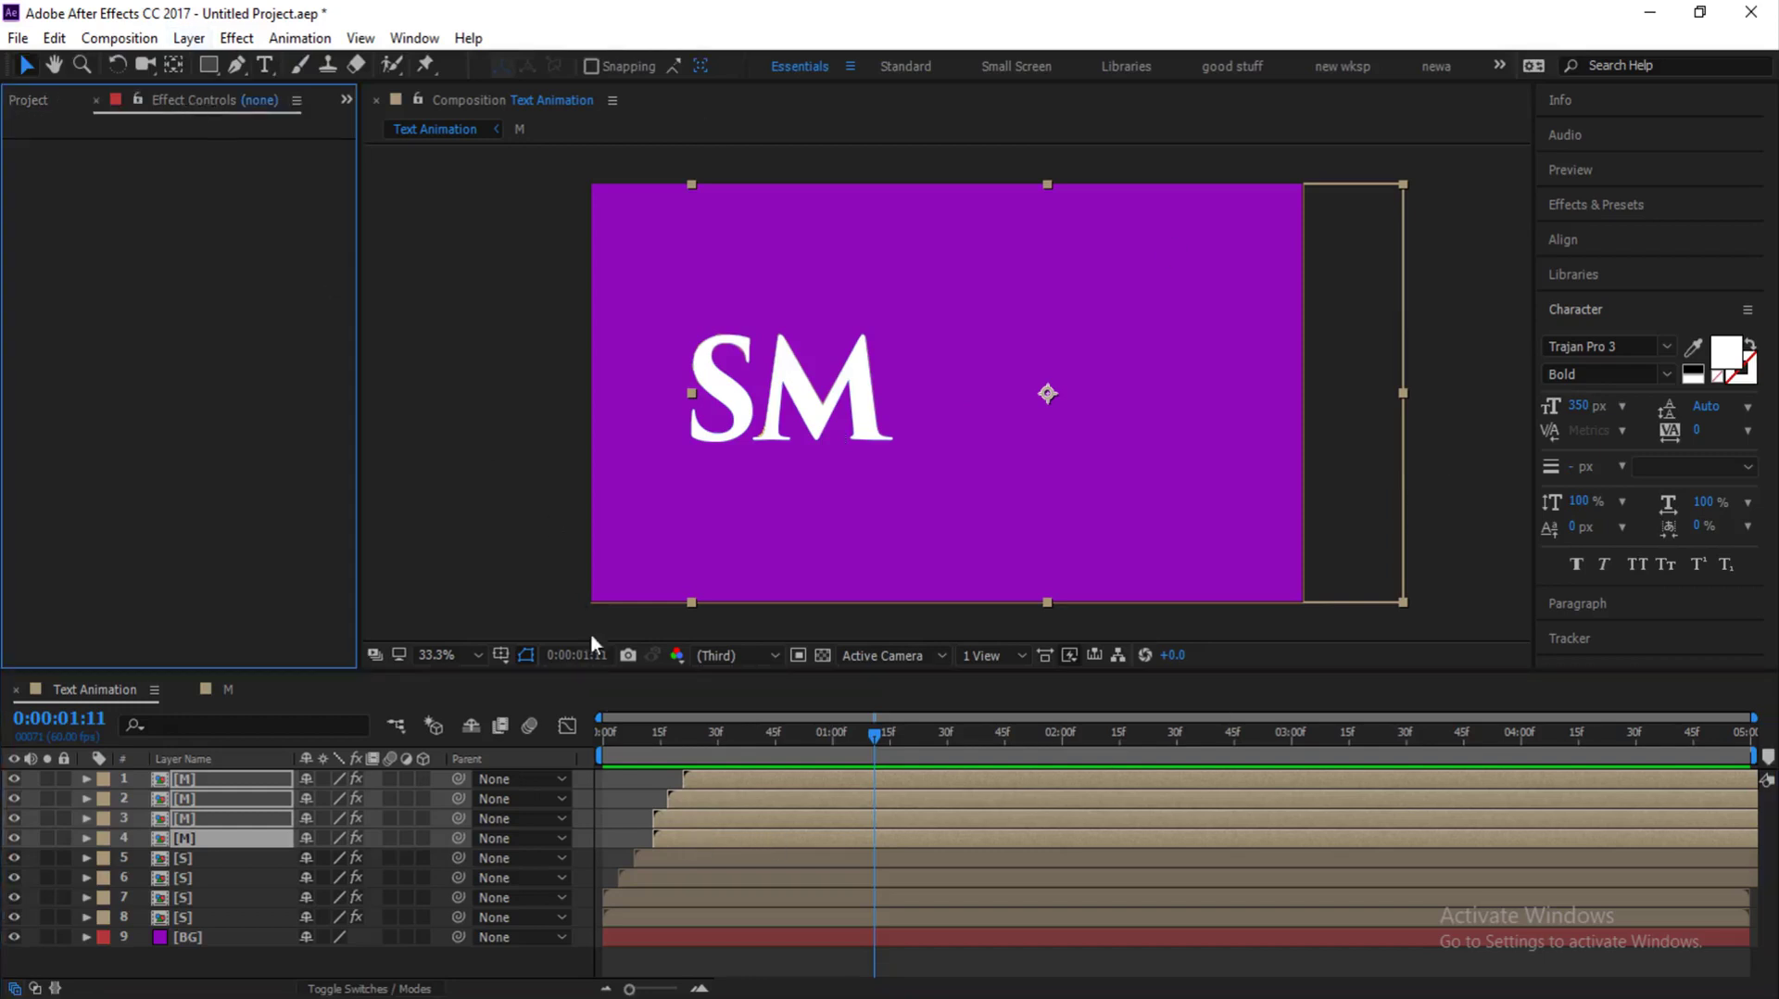
click(675, 836)
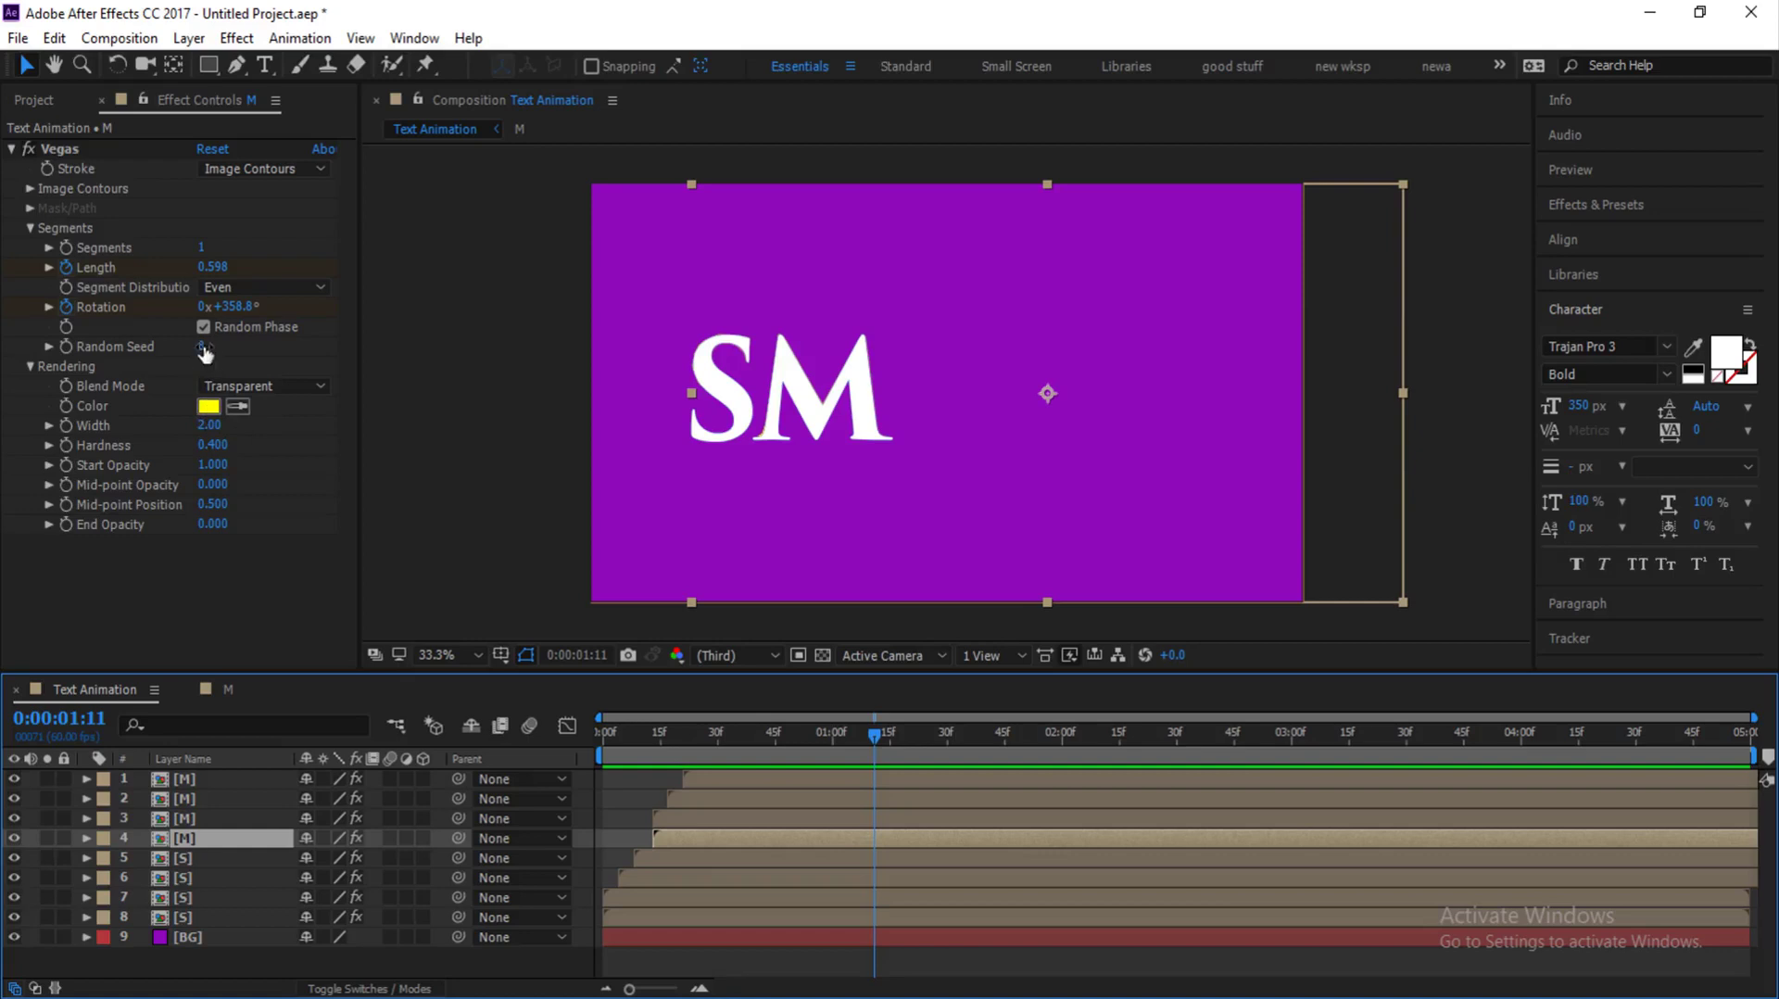
drag(190, 345, 203, 346)
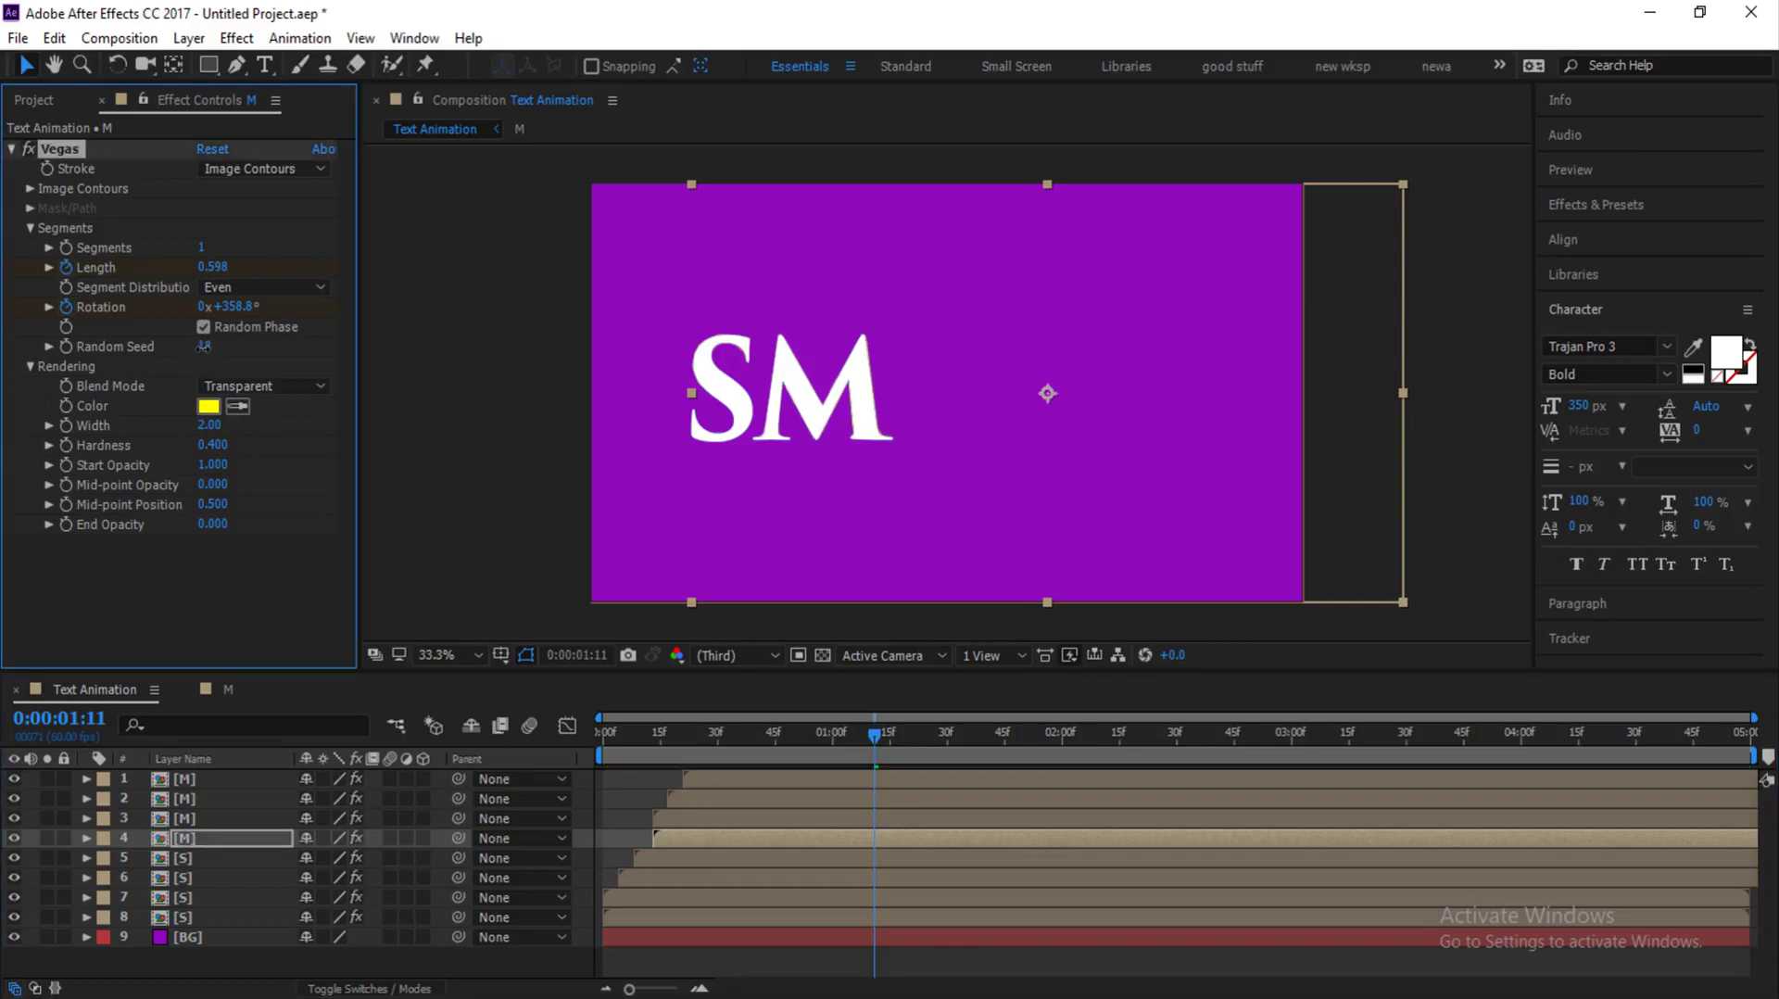
click(202, 346)
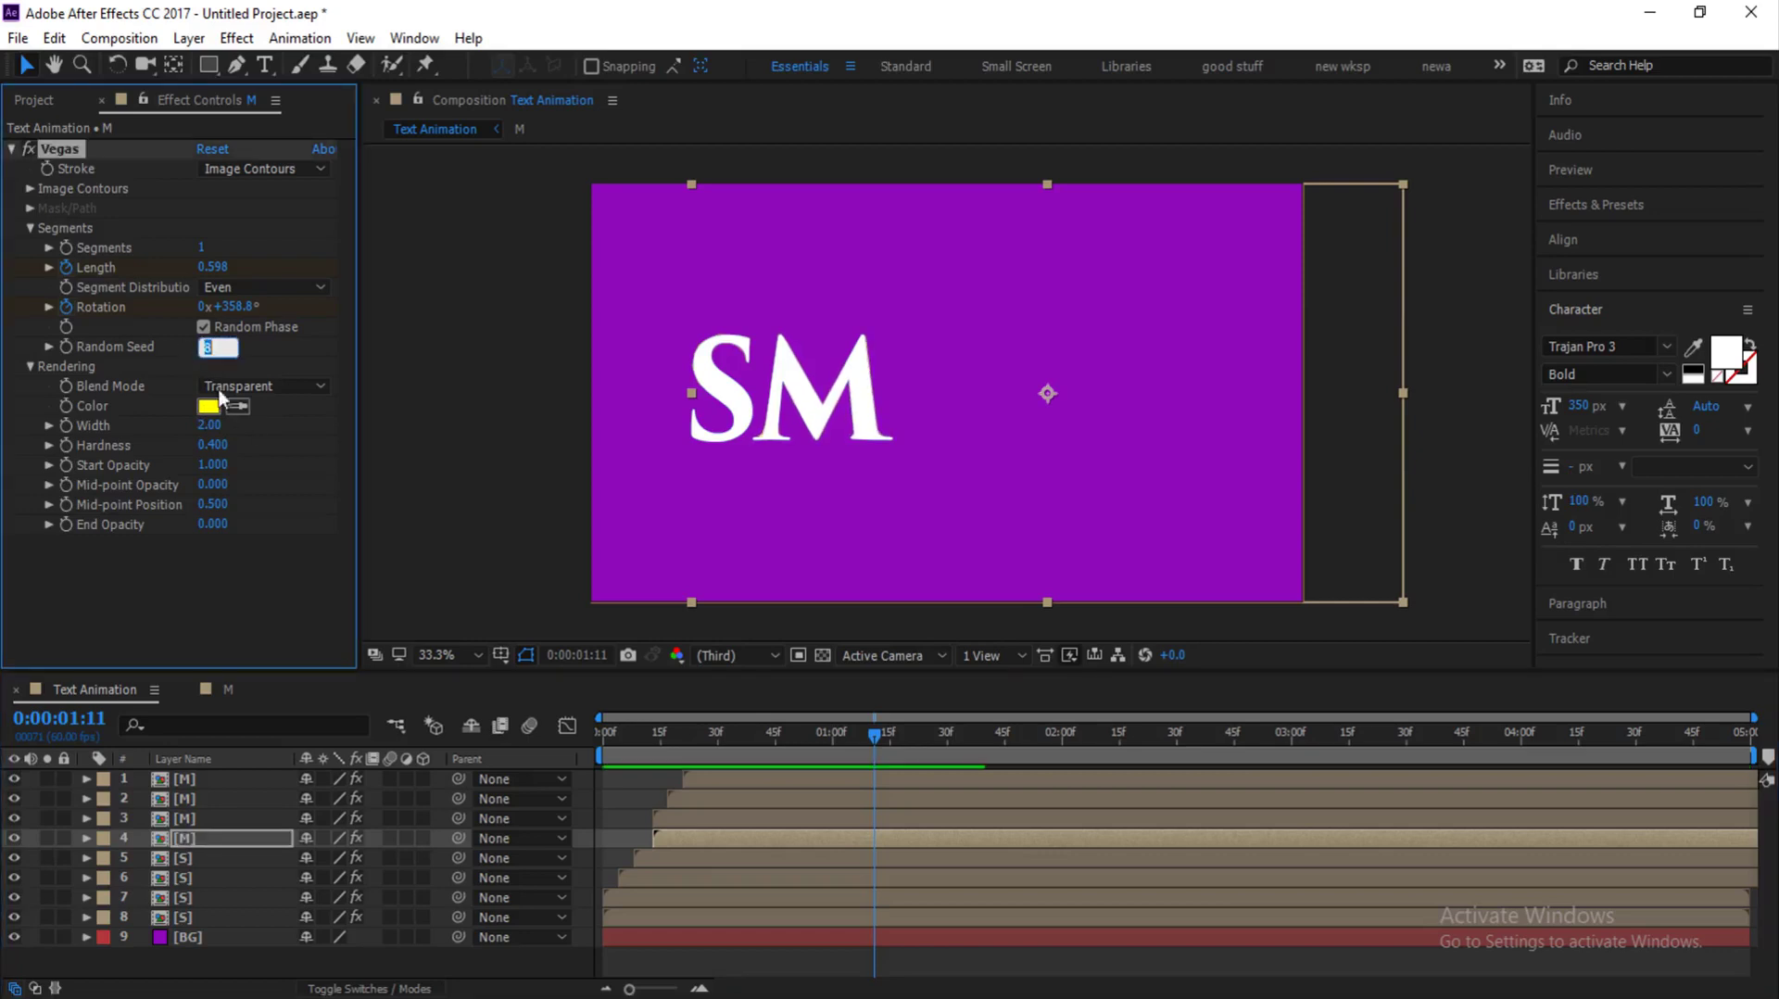
text(5)
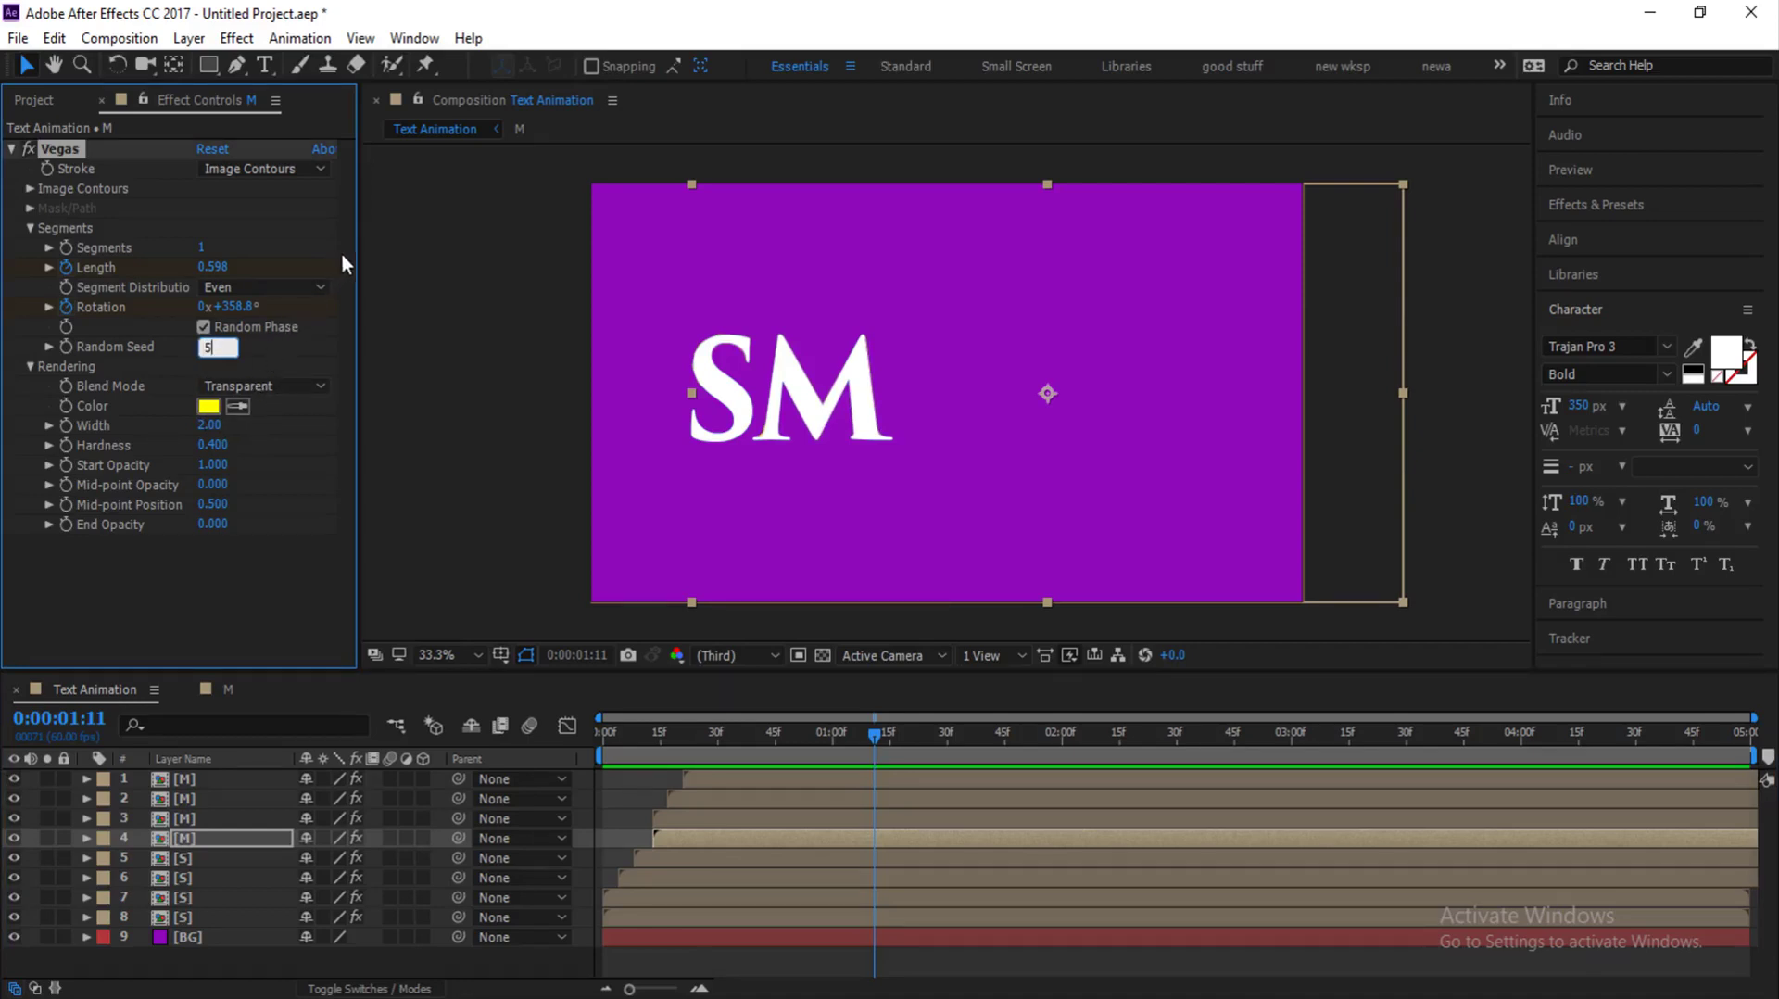
click(208, 406)
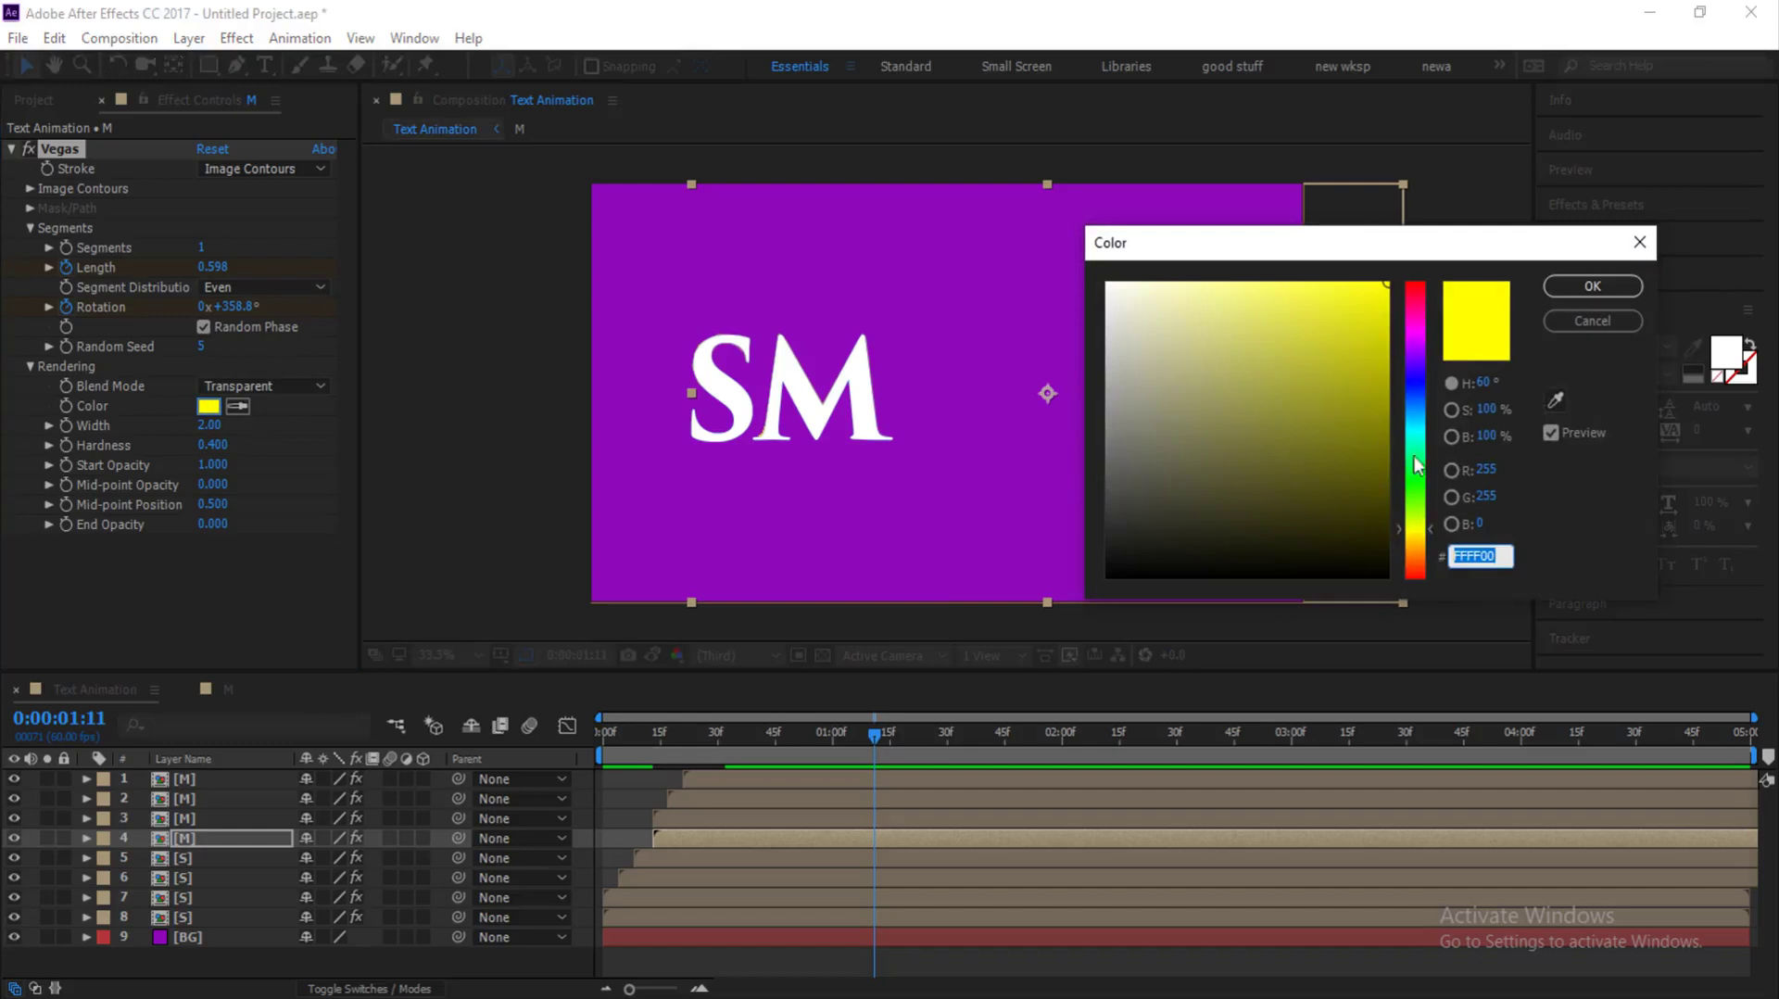
click(1416, 476)
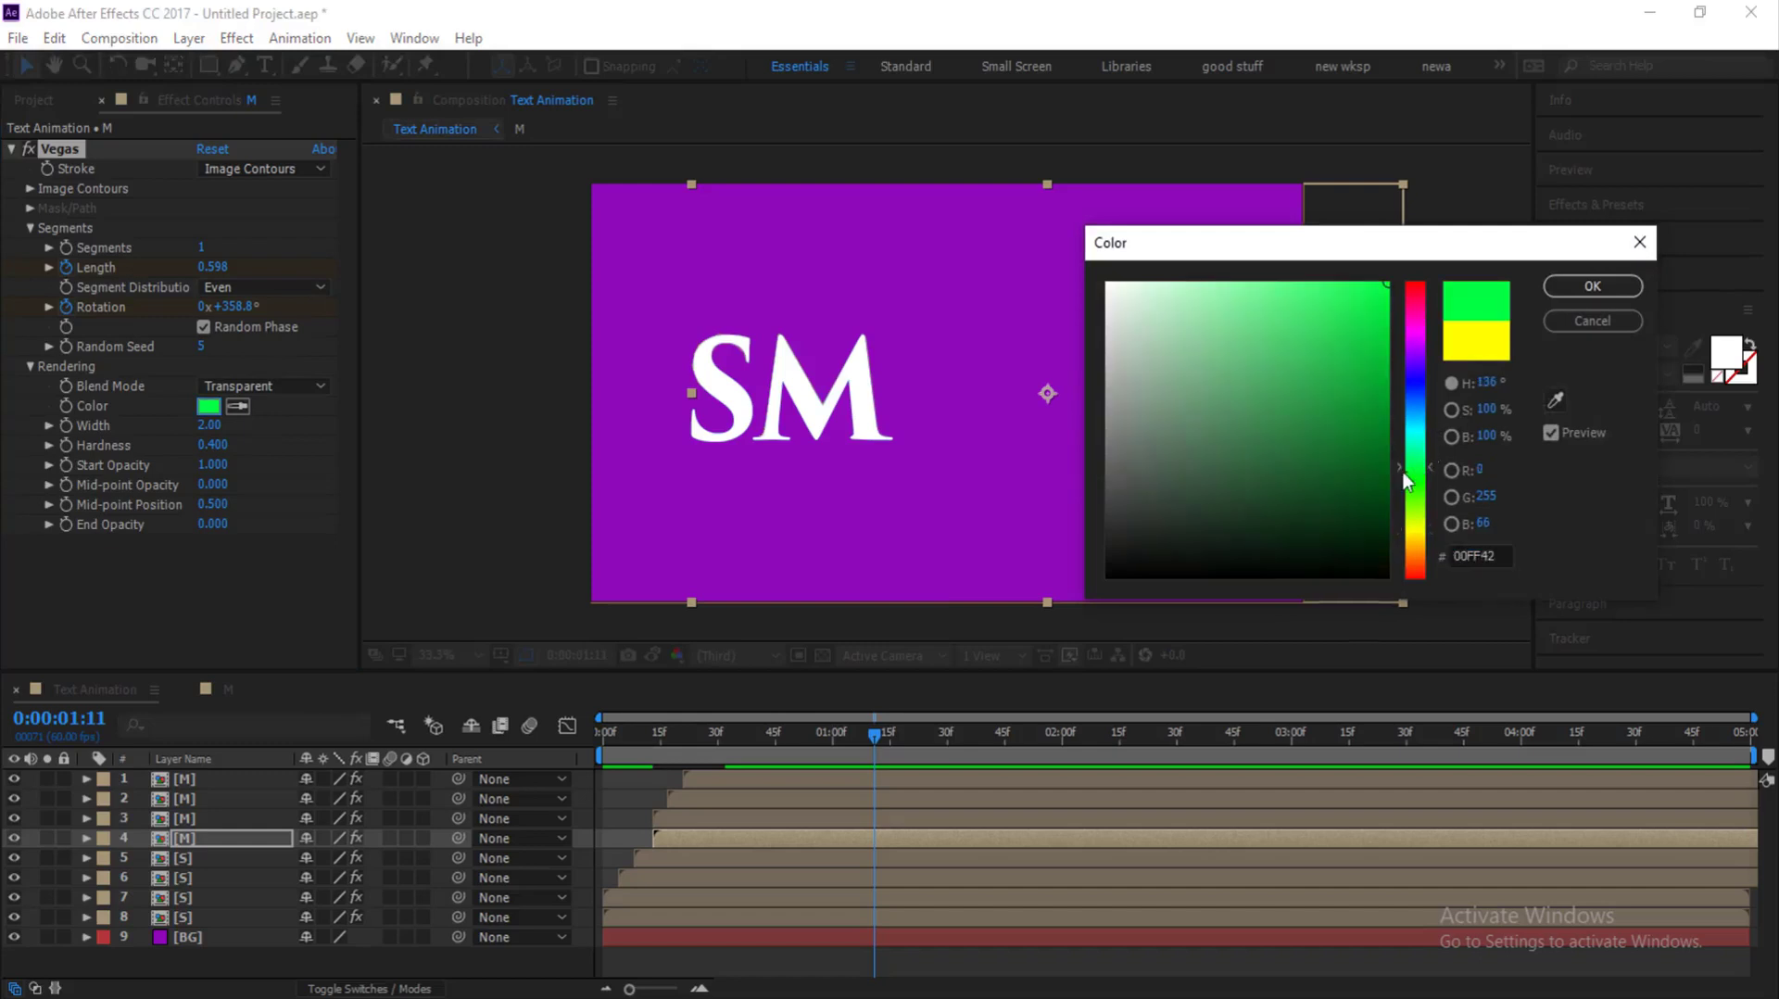
click(1590, 287)
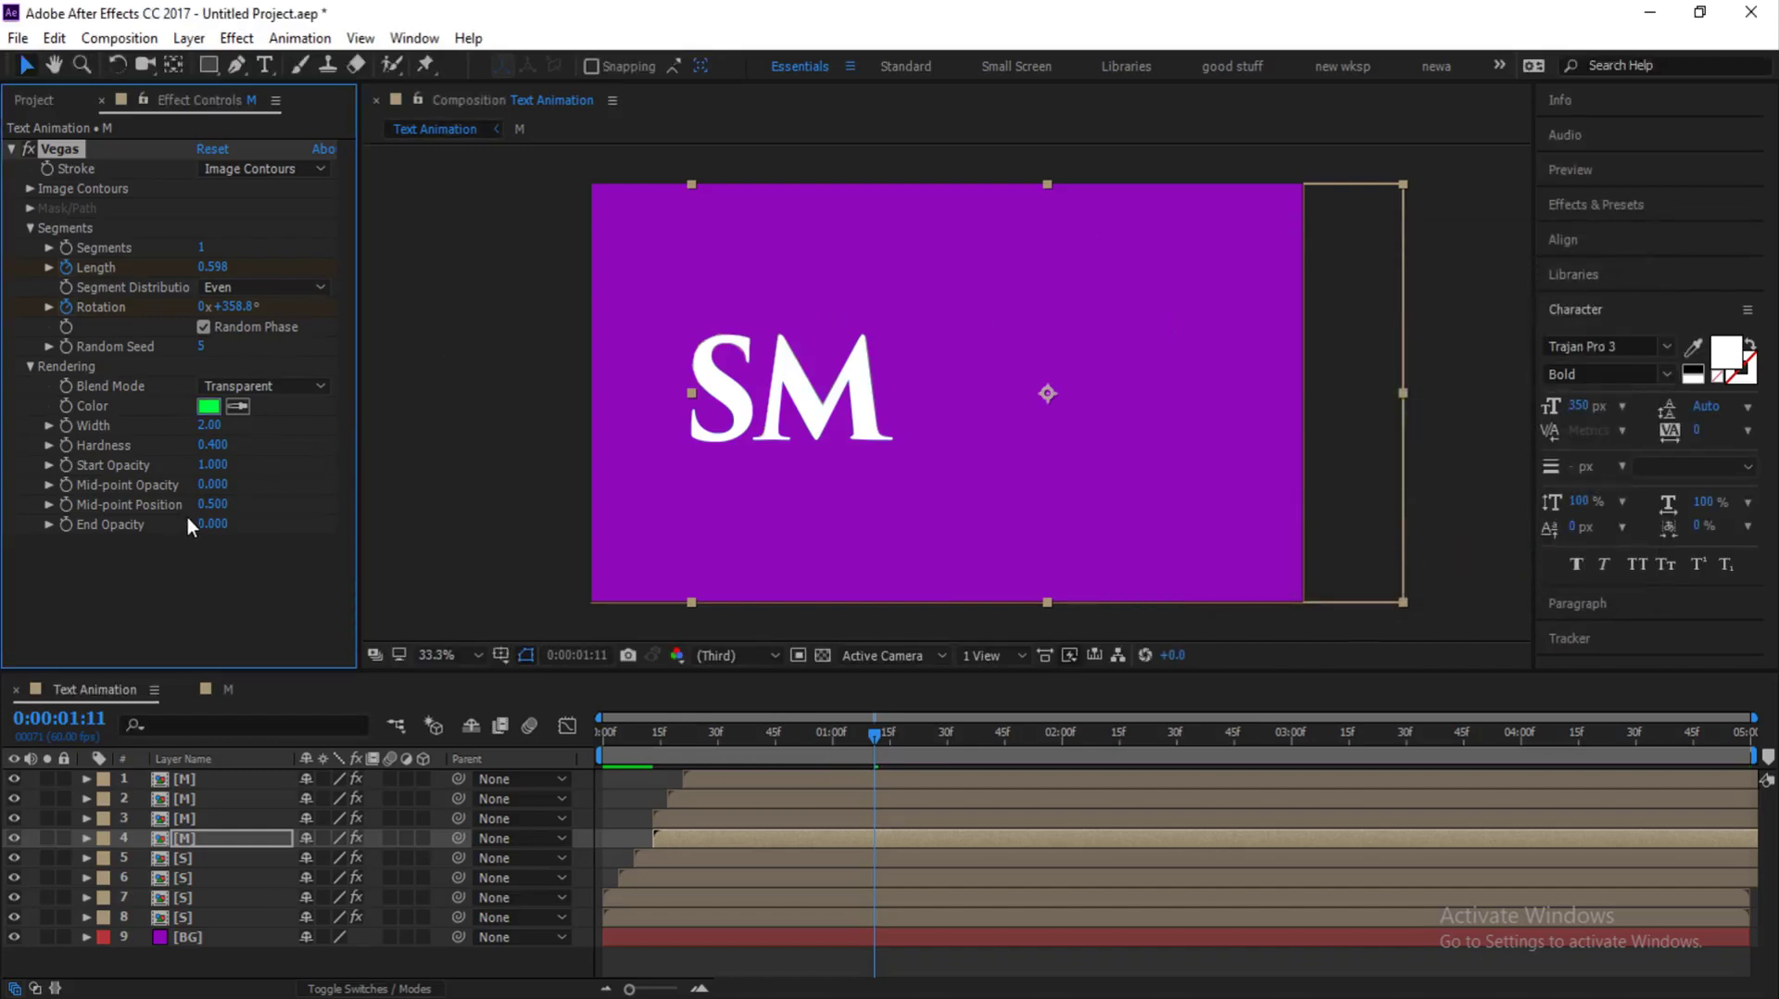
Step: Set the Radial Wipe of the M layer 3 to Counterclockwise and its Fill colour to pink FF007E
click(713, 816)
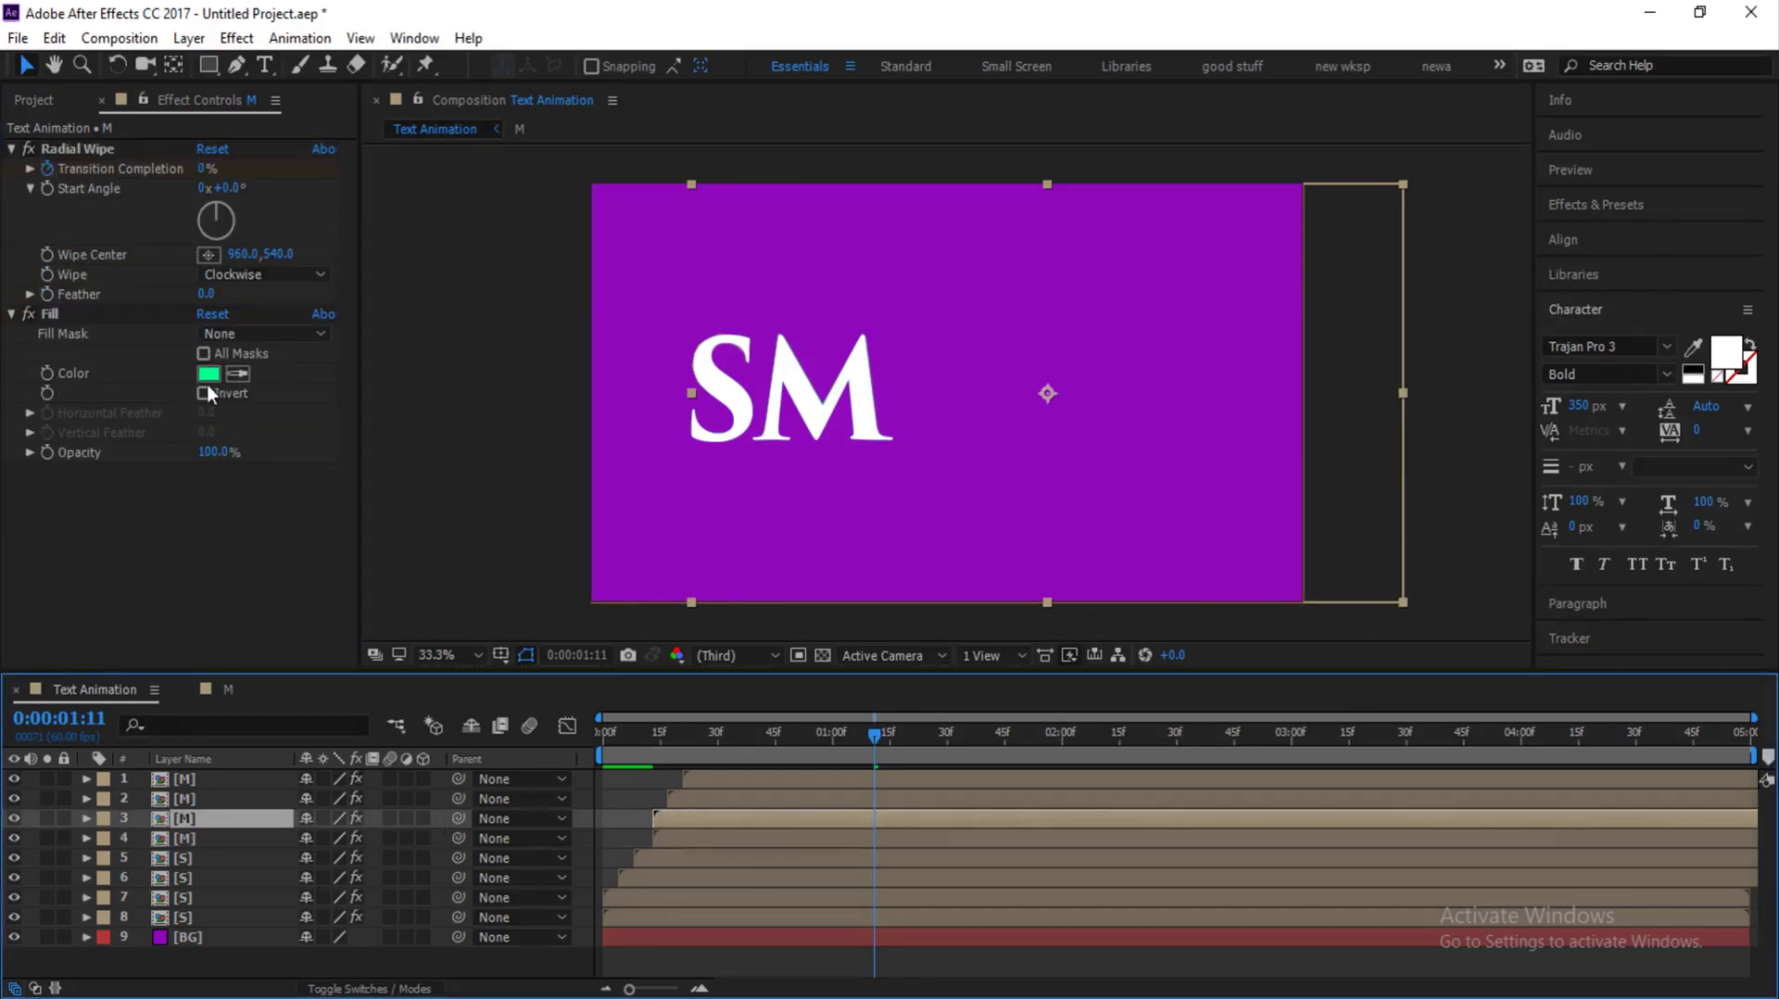
click(321, 276)
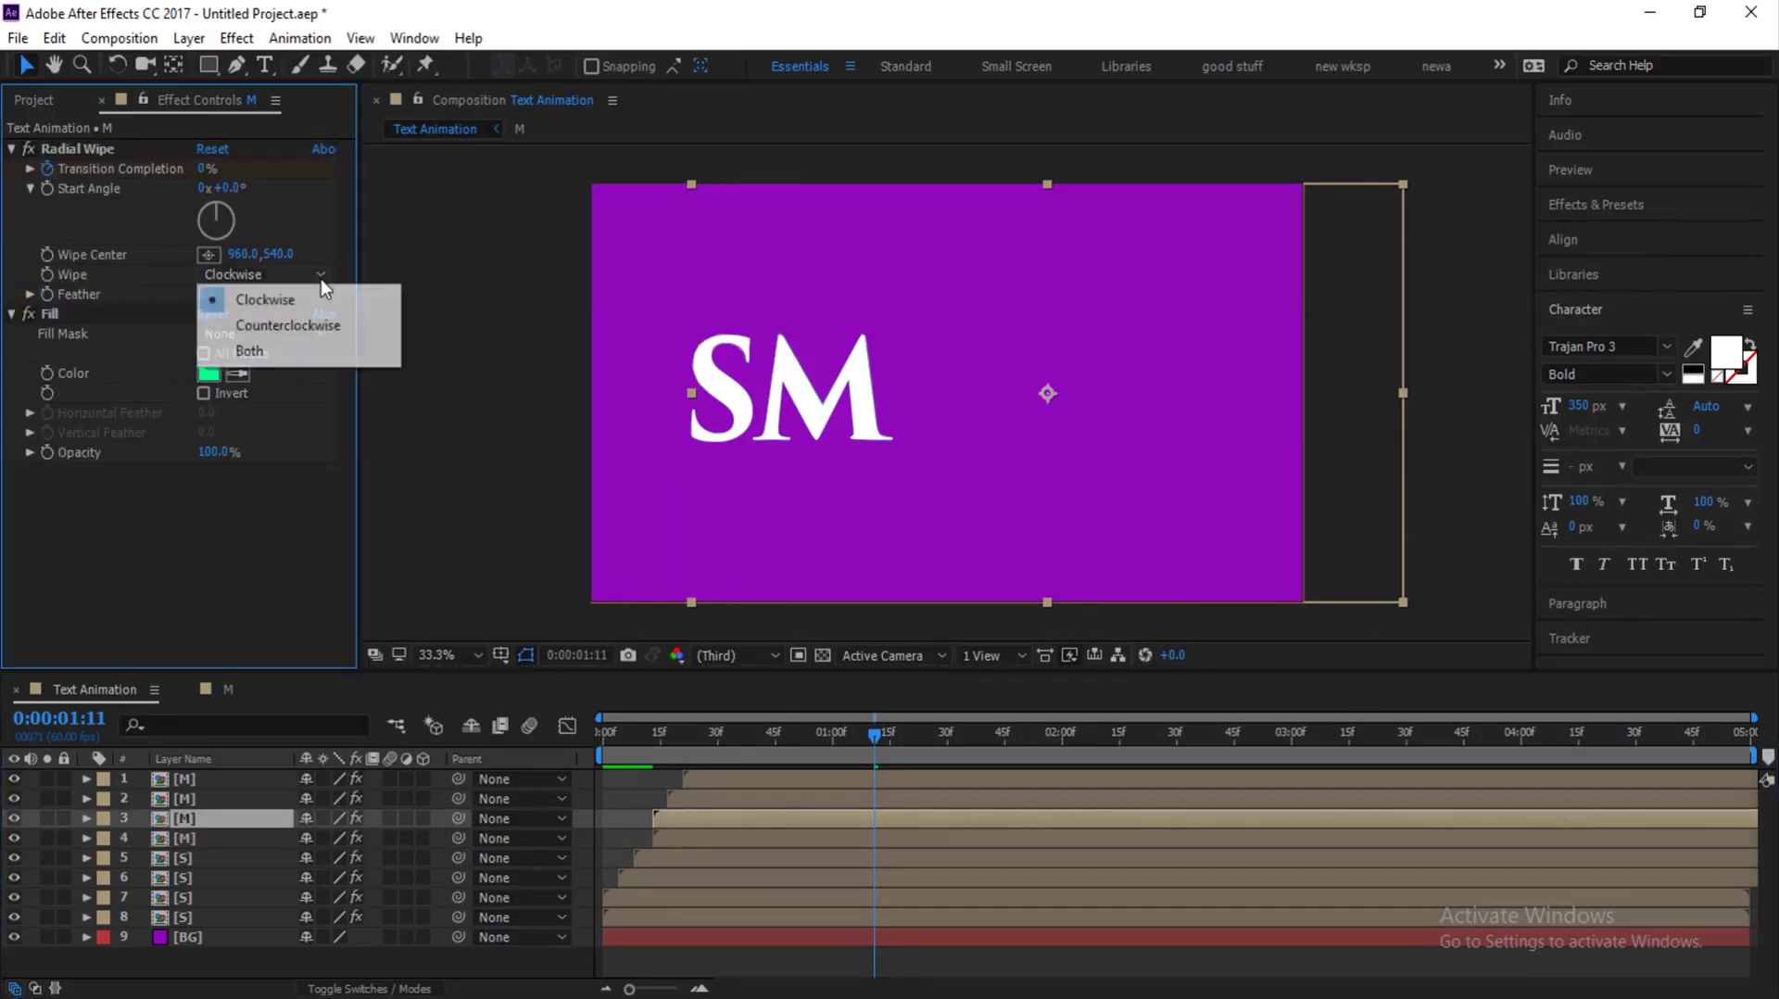
click(310, 323)
click(208, 374)
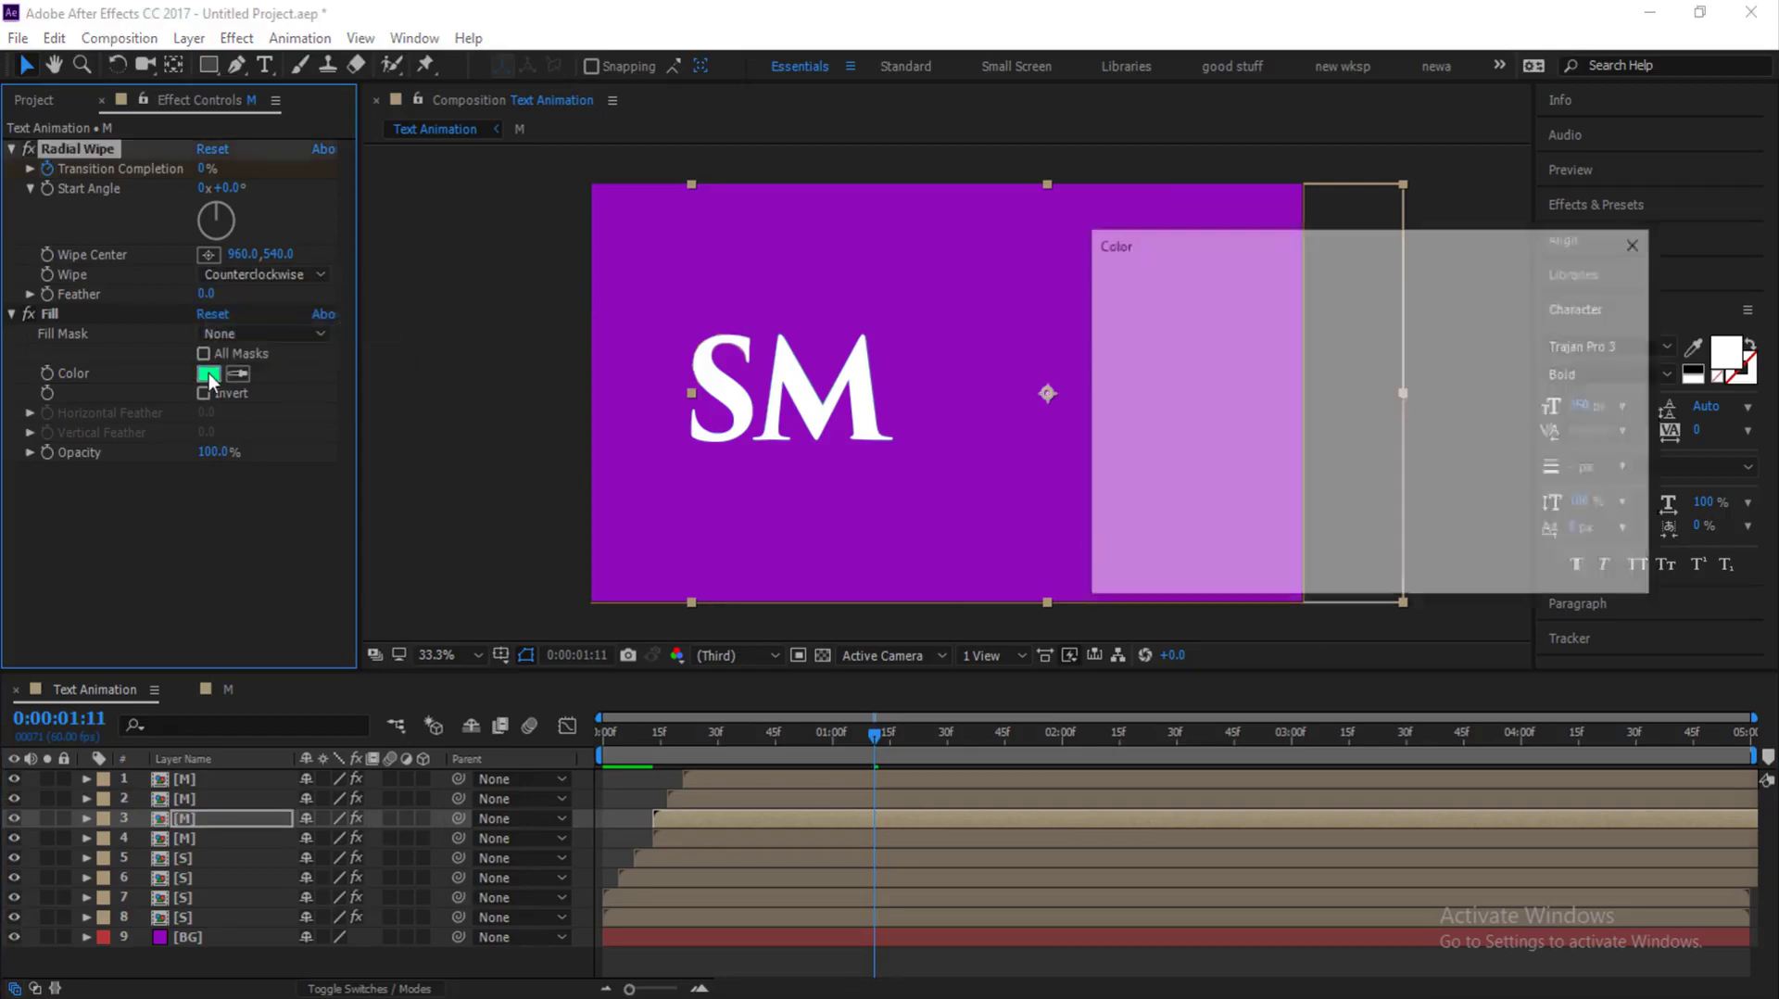
click(1415, 324)
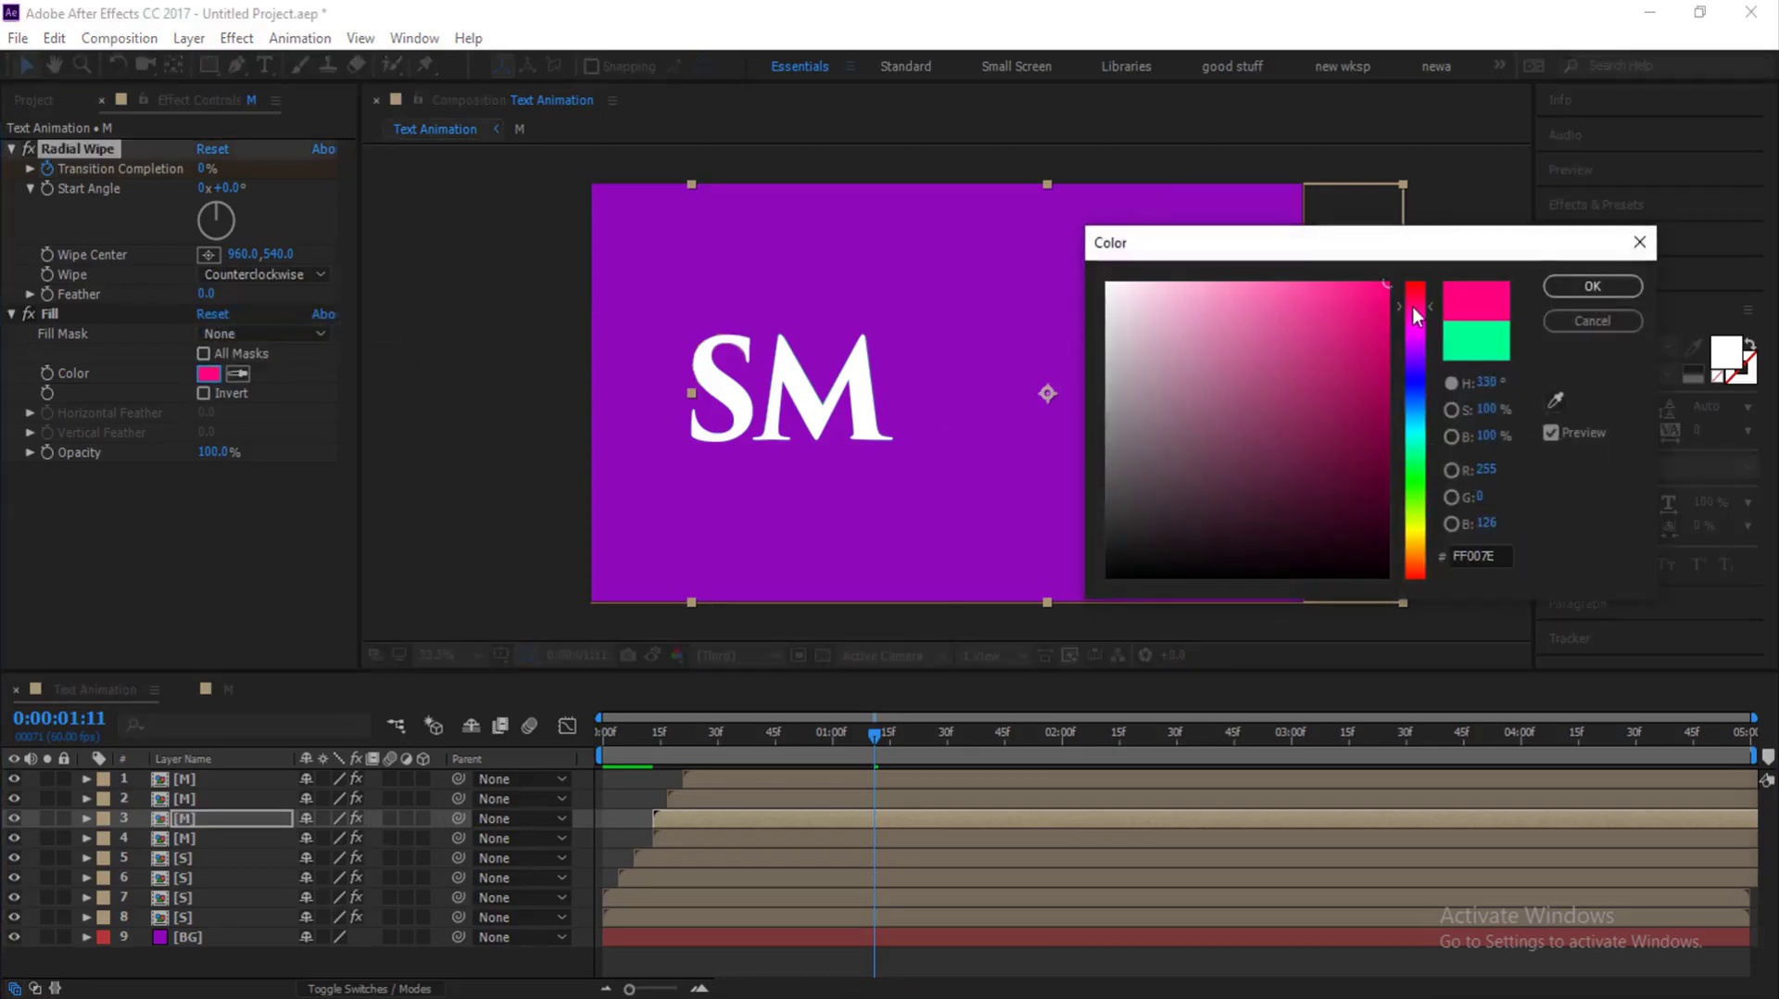
click(1592, 286)
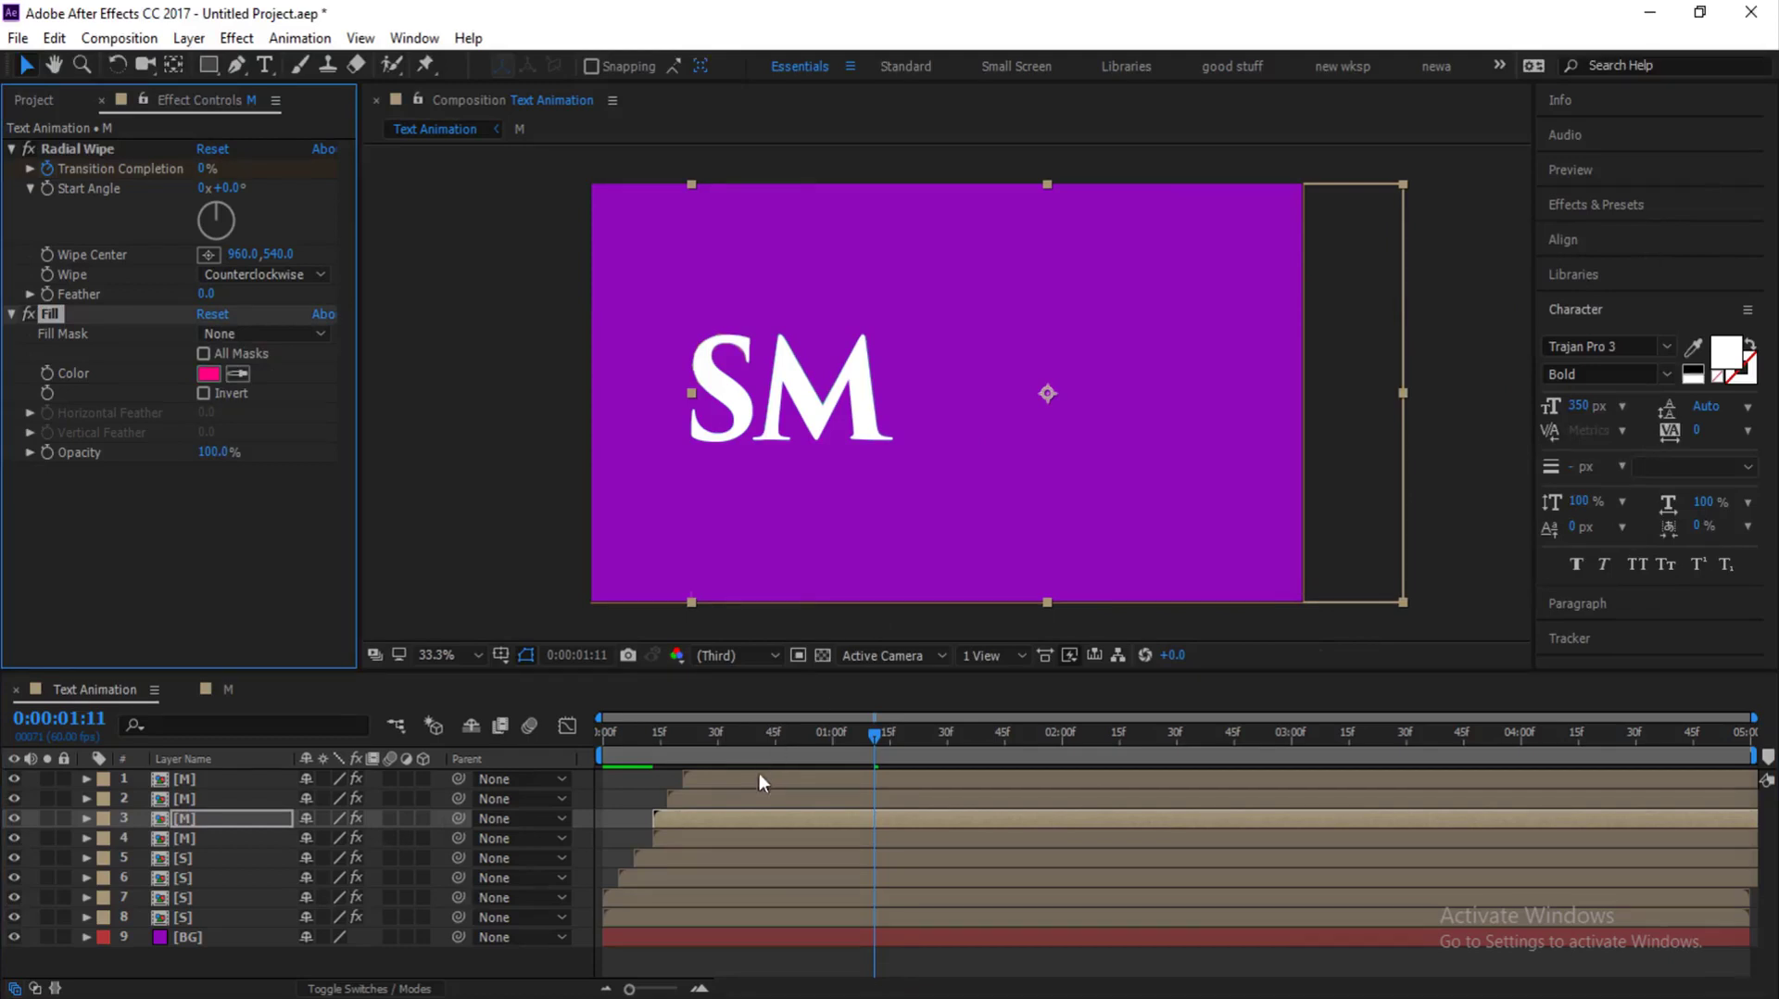
Step: Give M layer 2 a magenta F000FF Fill colour and a Counterclockwise Radial Wipe
click(727, 799)
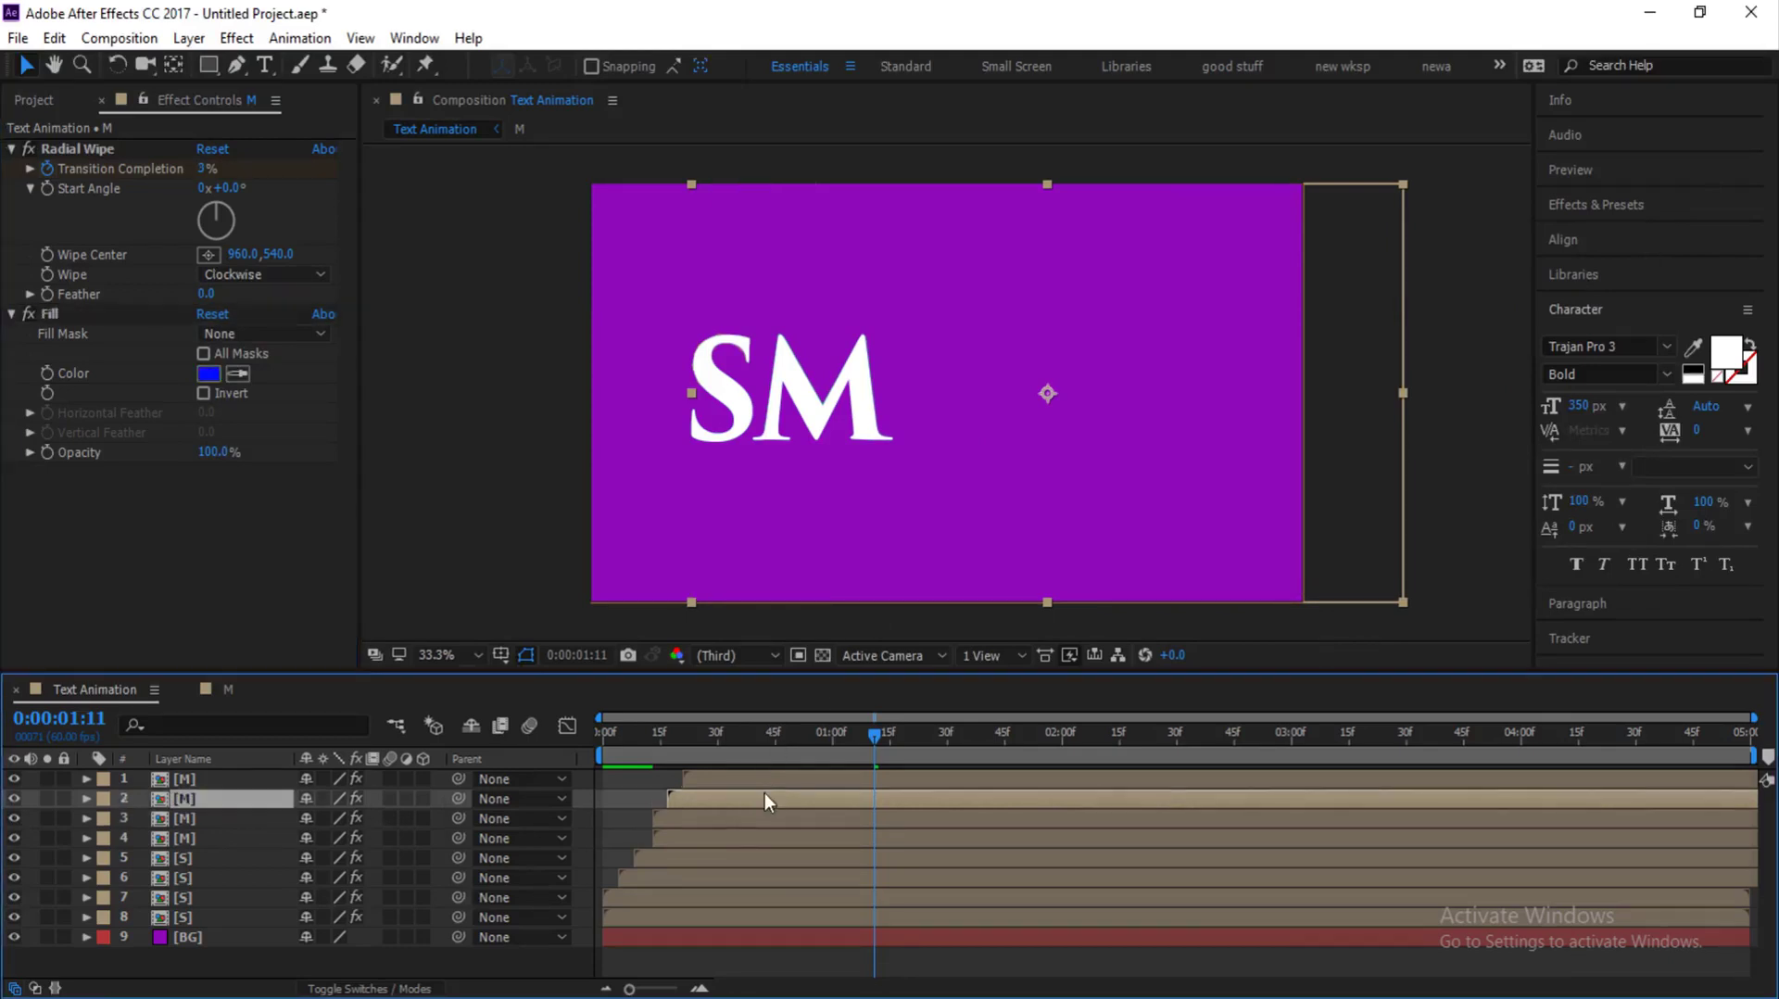
click(210, 374)
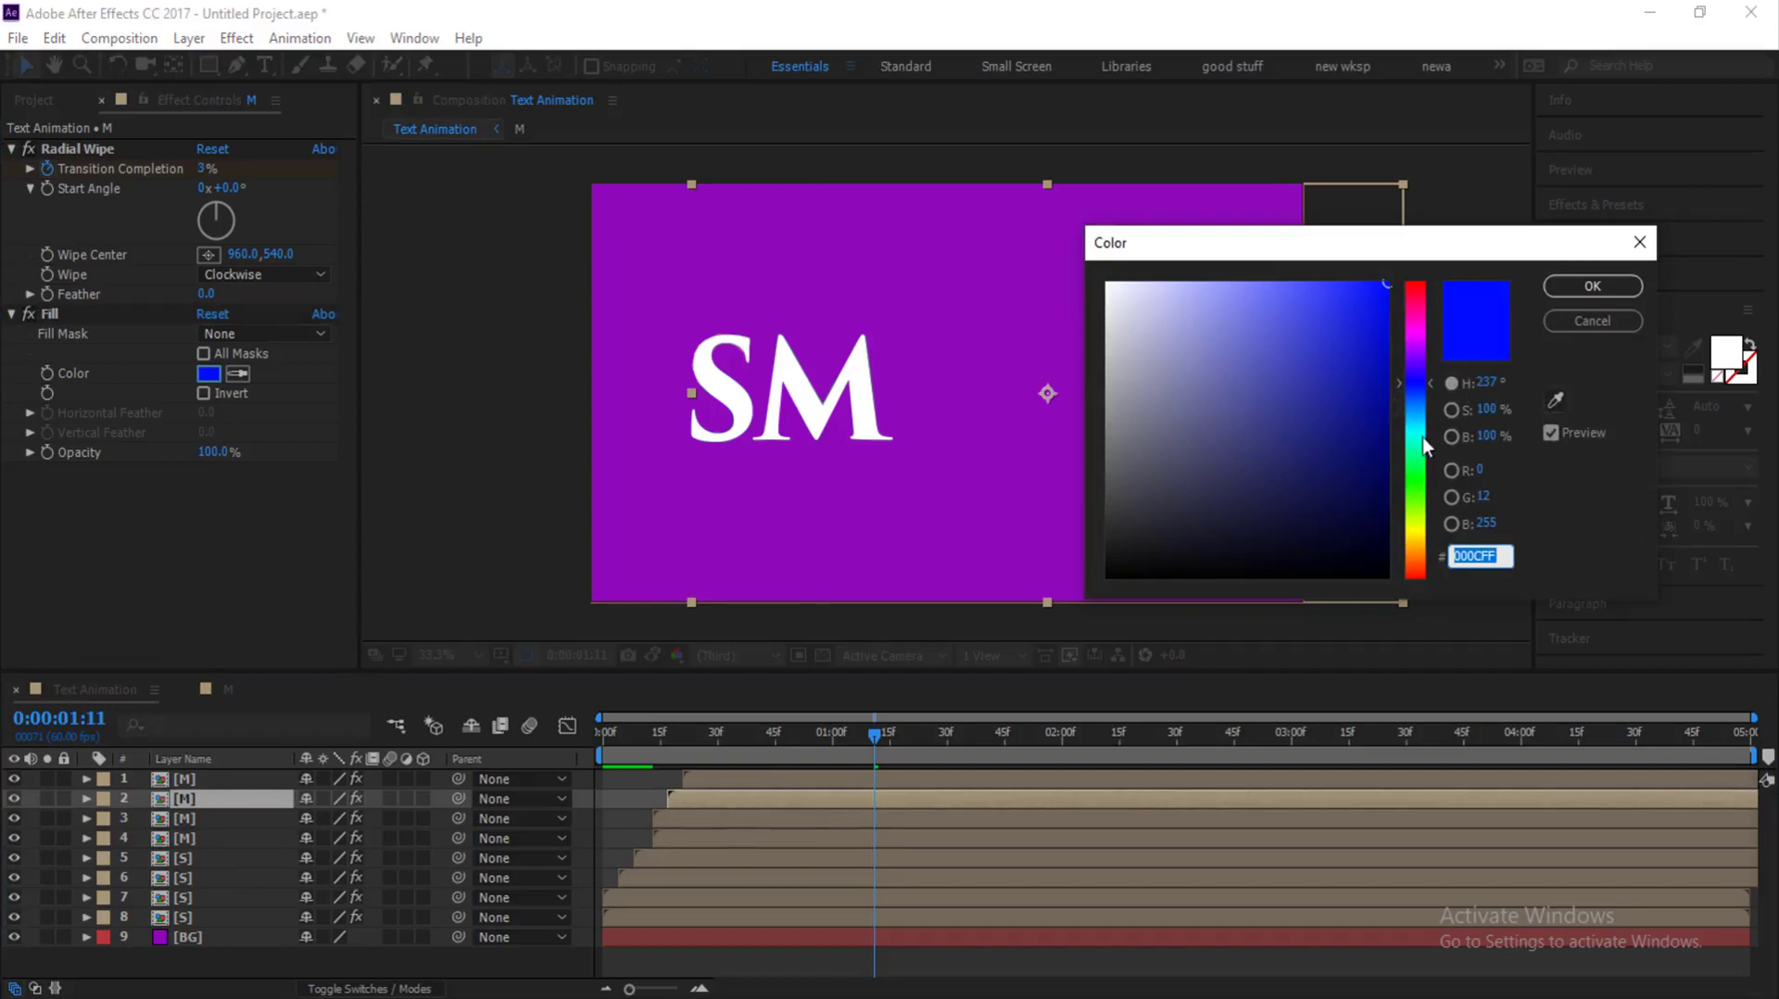
click(1415, 355)
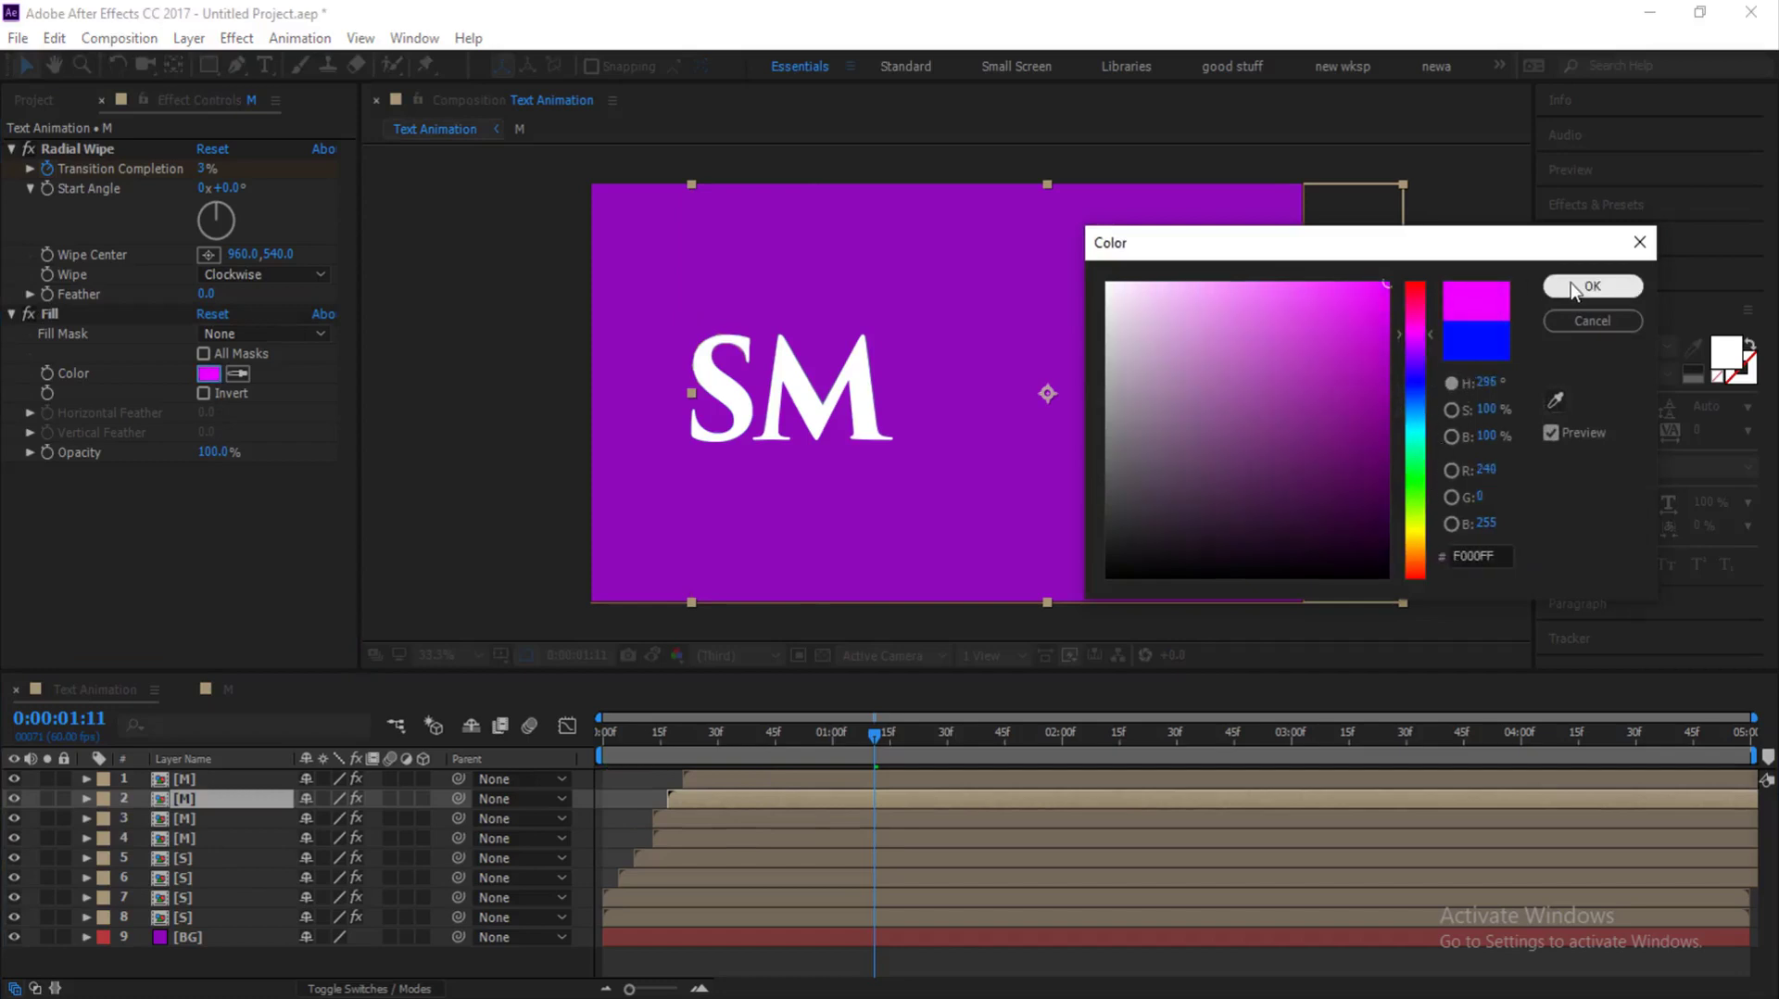
click(1592, 286)
click(246, 276)
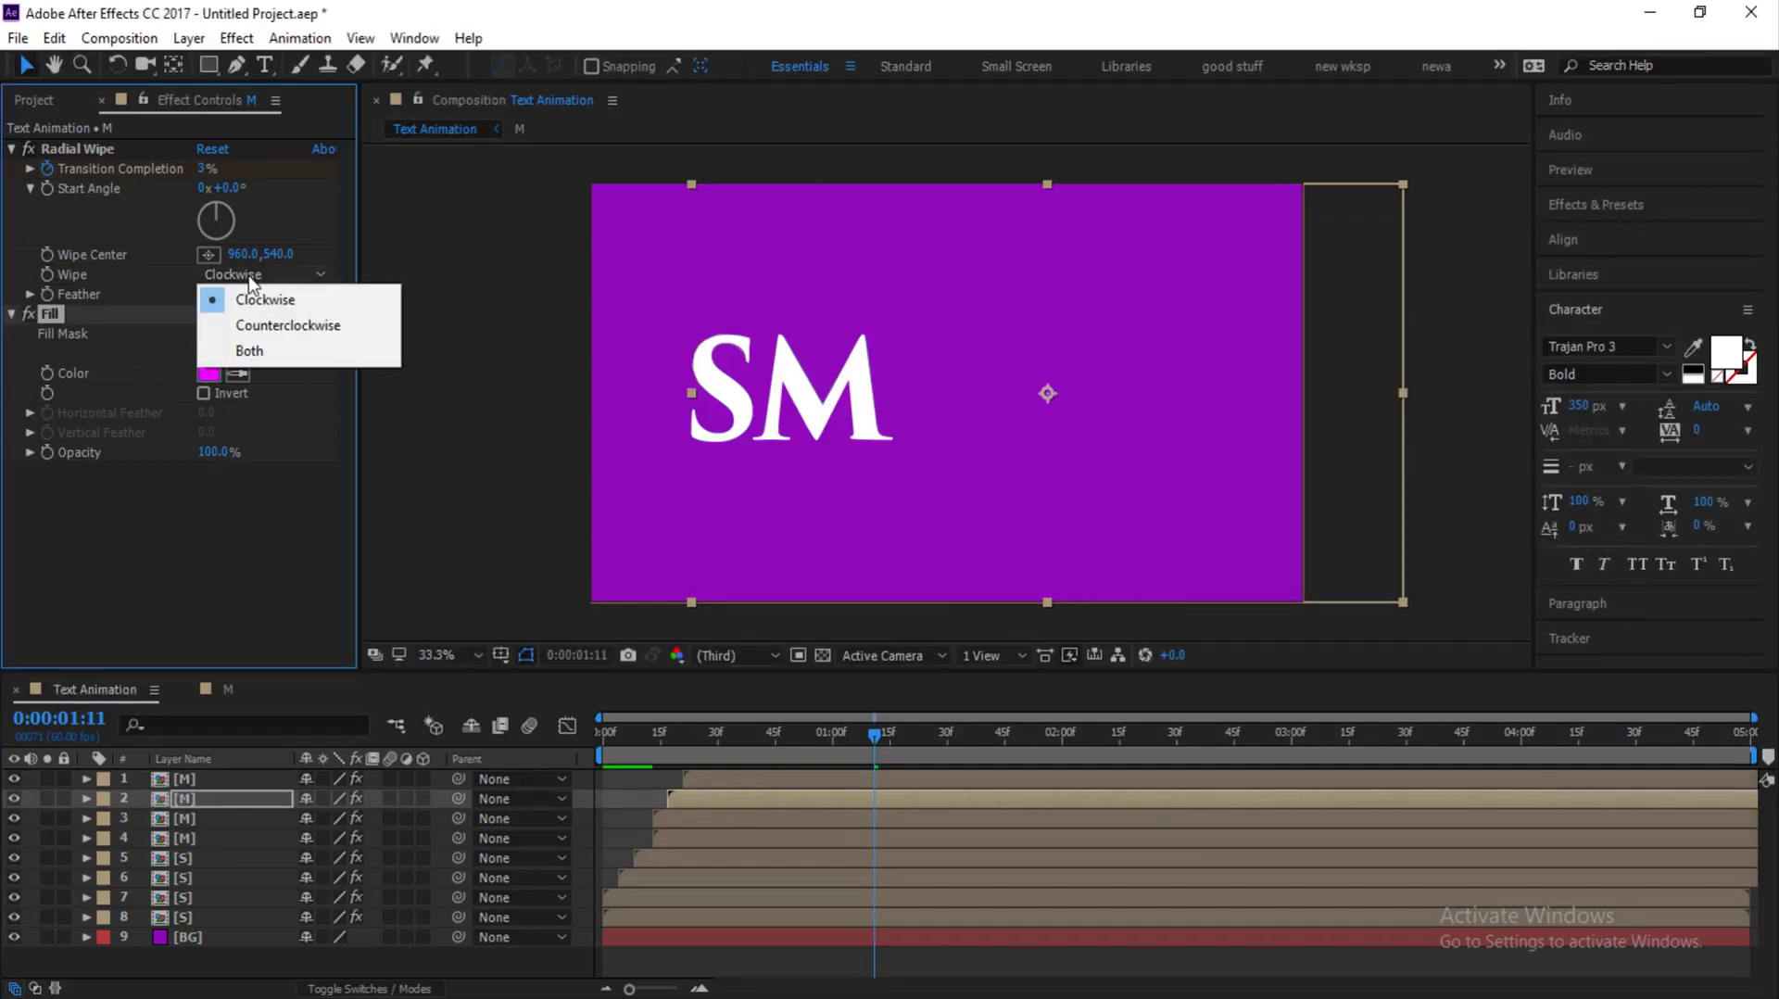
click(259, 326)
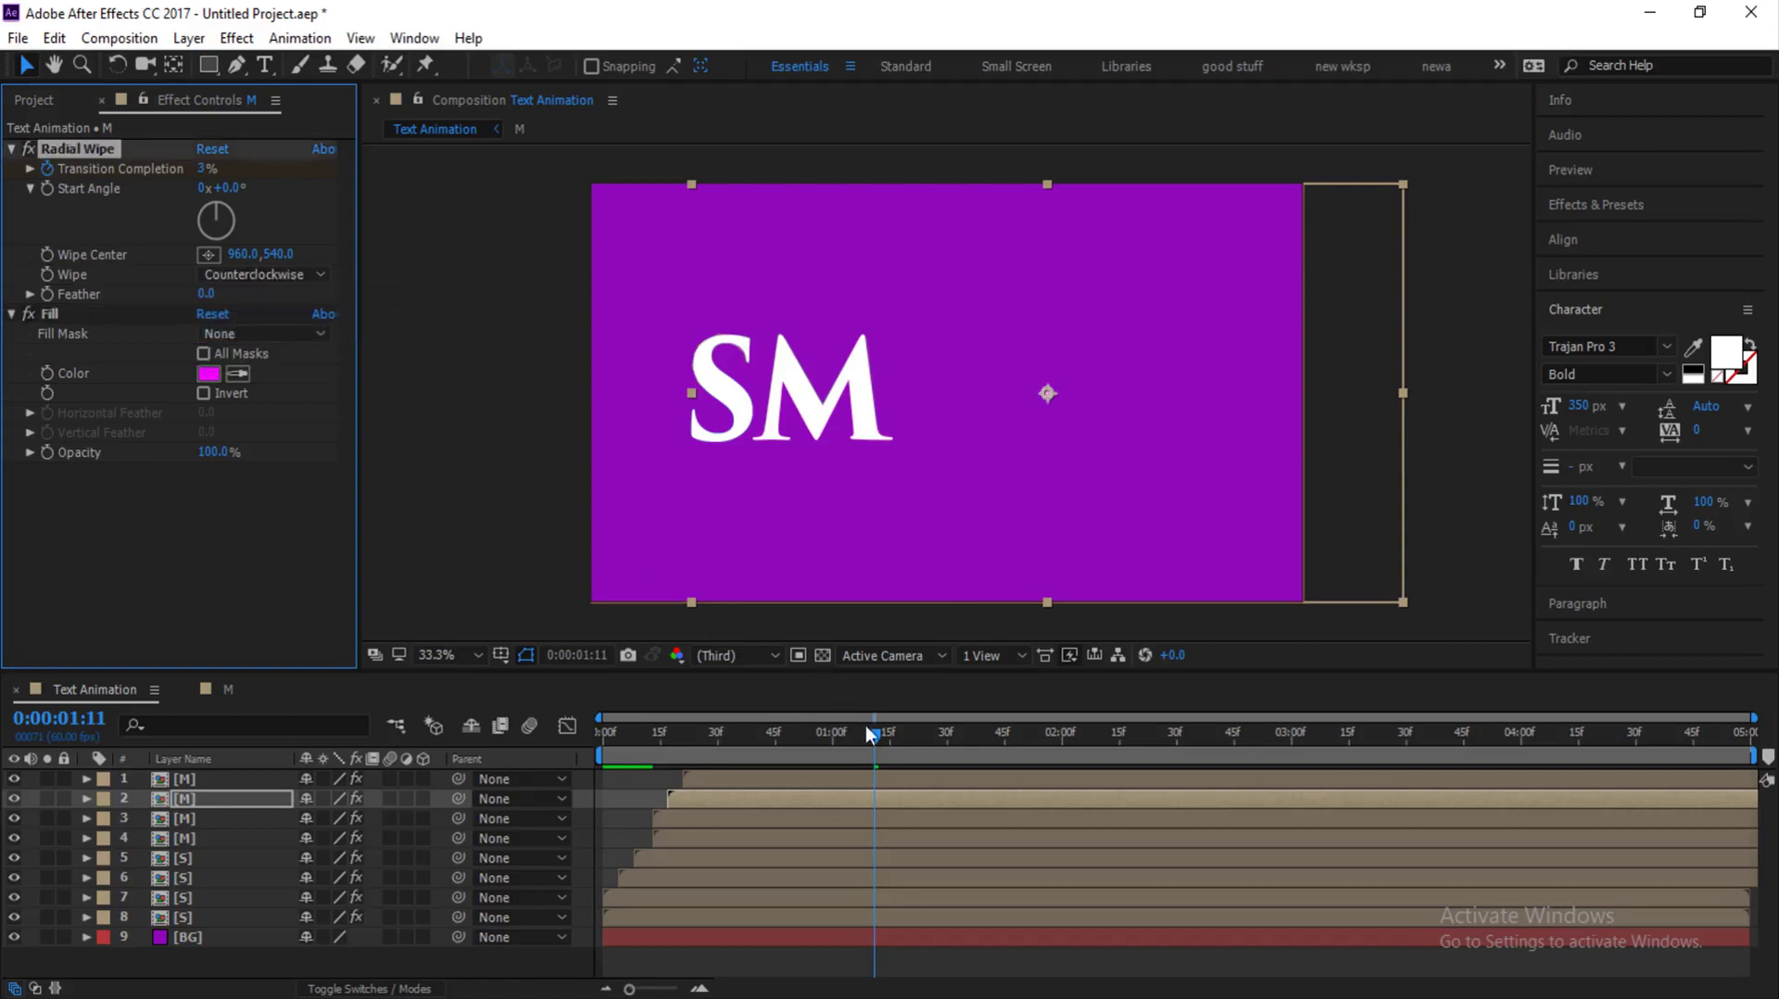
Step: Duplicate the four M layers and replace the source of the copies with an I composition, a copy of M with its text changed to I
drag(865, 724, 633, 703)
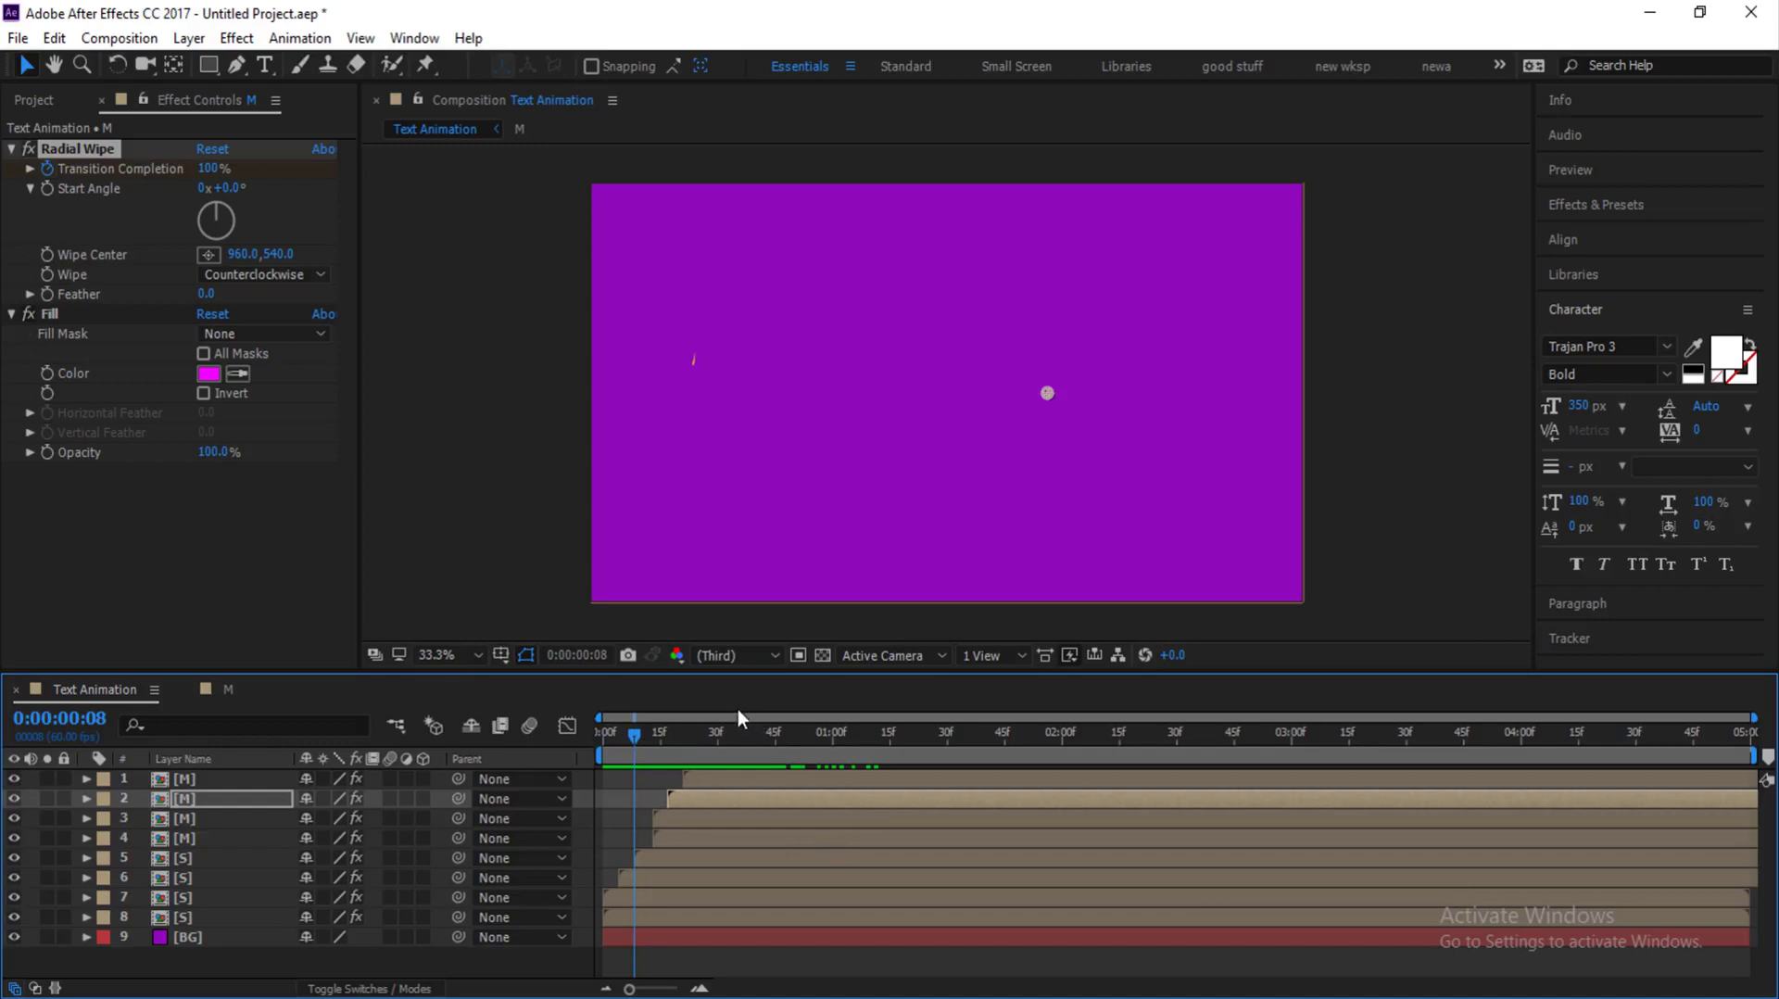
drag(632, 746, 565, 748)
click(214, 778)
shift+click(214, 837)
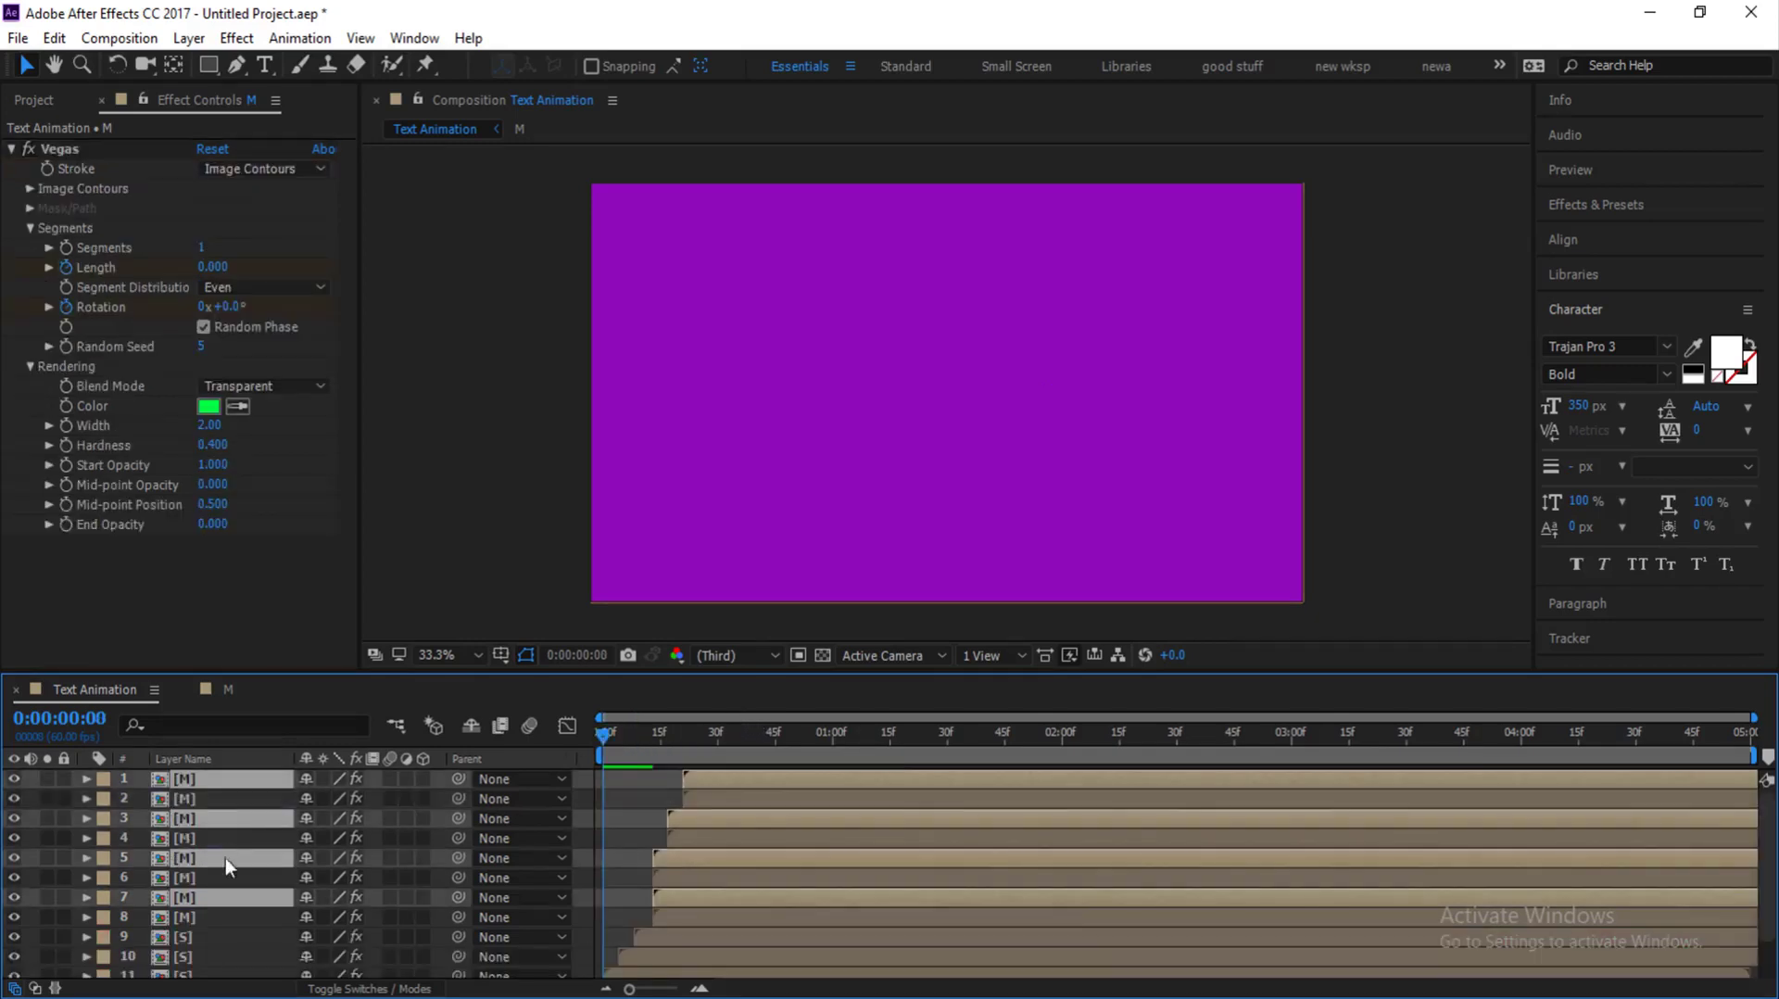
key(ctrl+d)
click(37, 100)
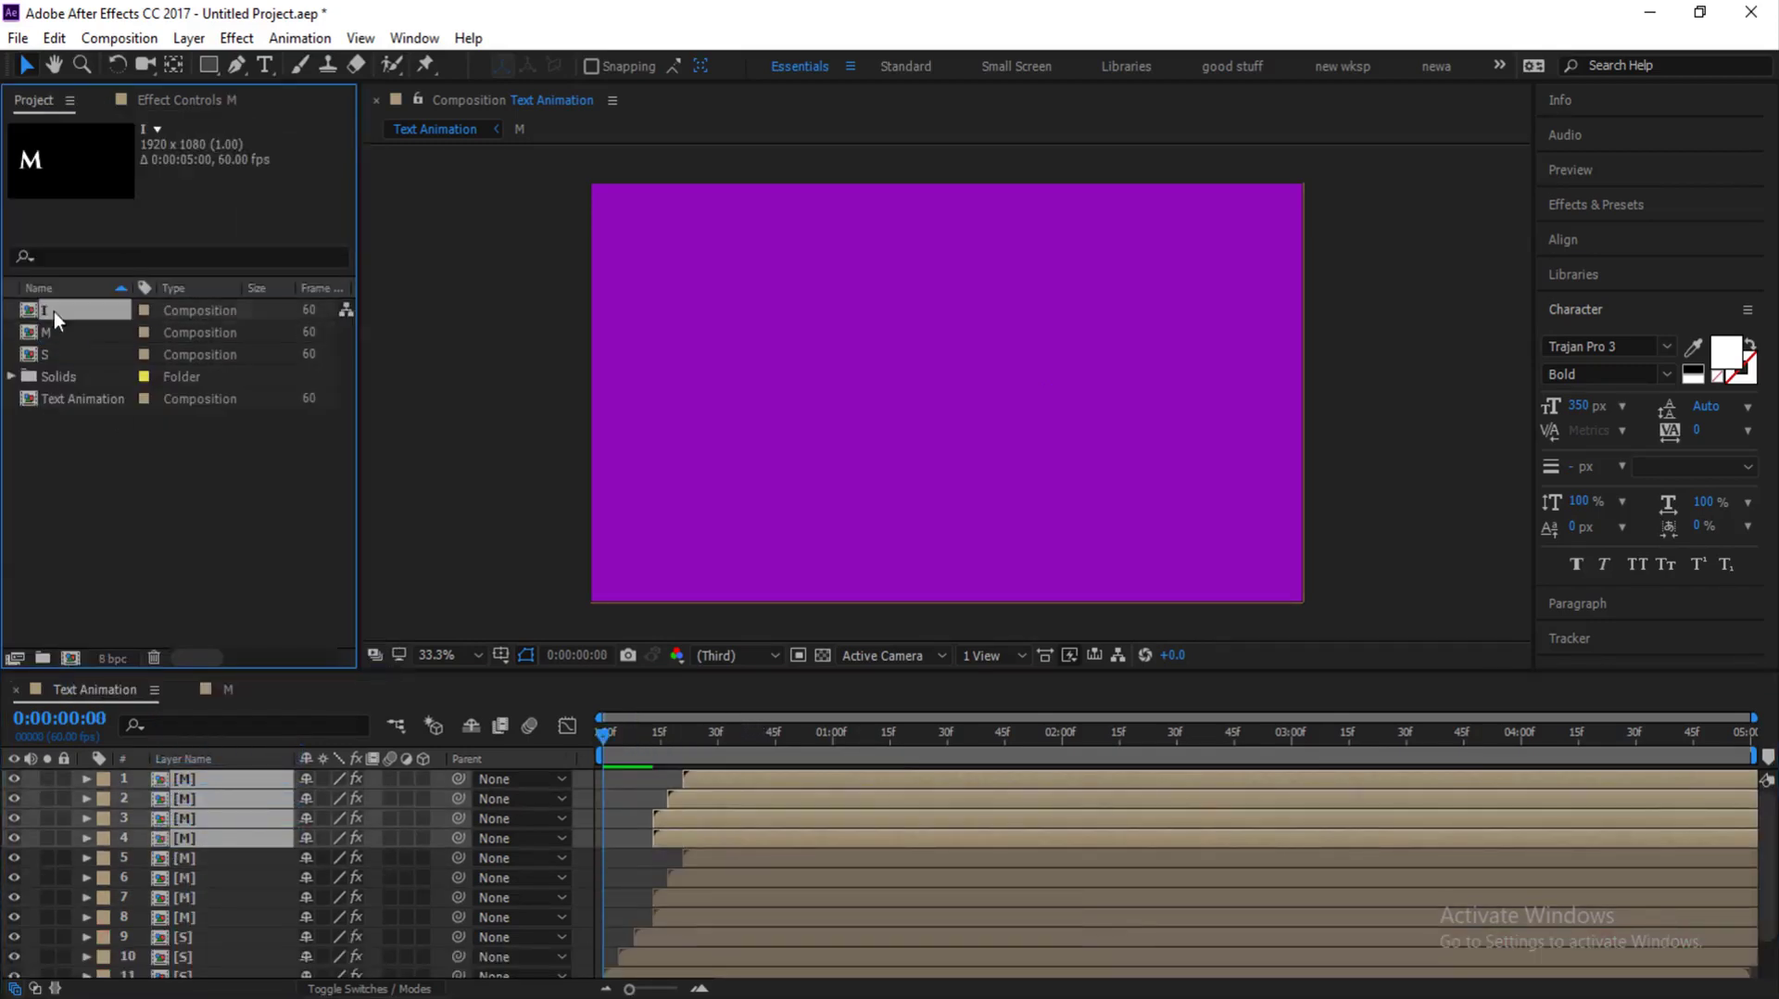
drag(54, 311, 253, 774)
Step: Move the four I layers to the right of the M and delay them together by about 12 frames, keeping their stagger
key(space)
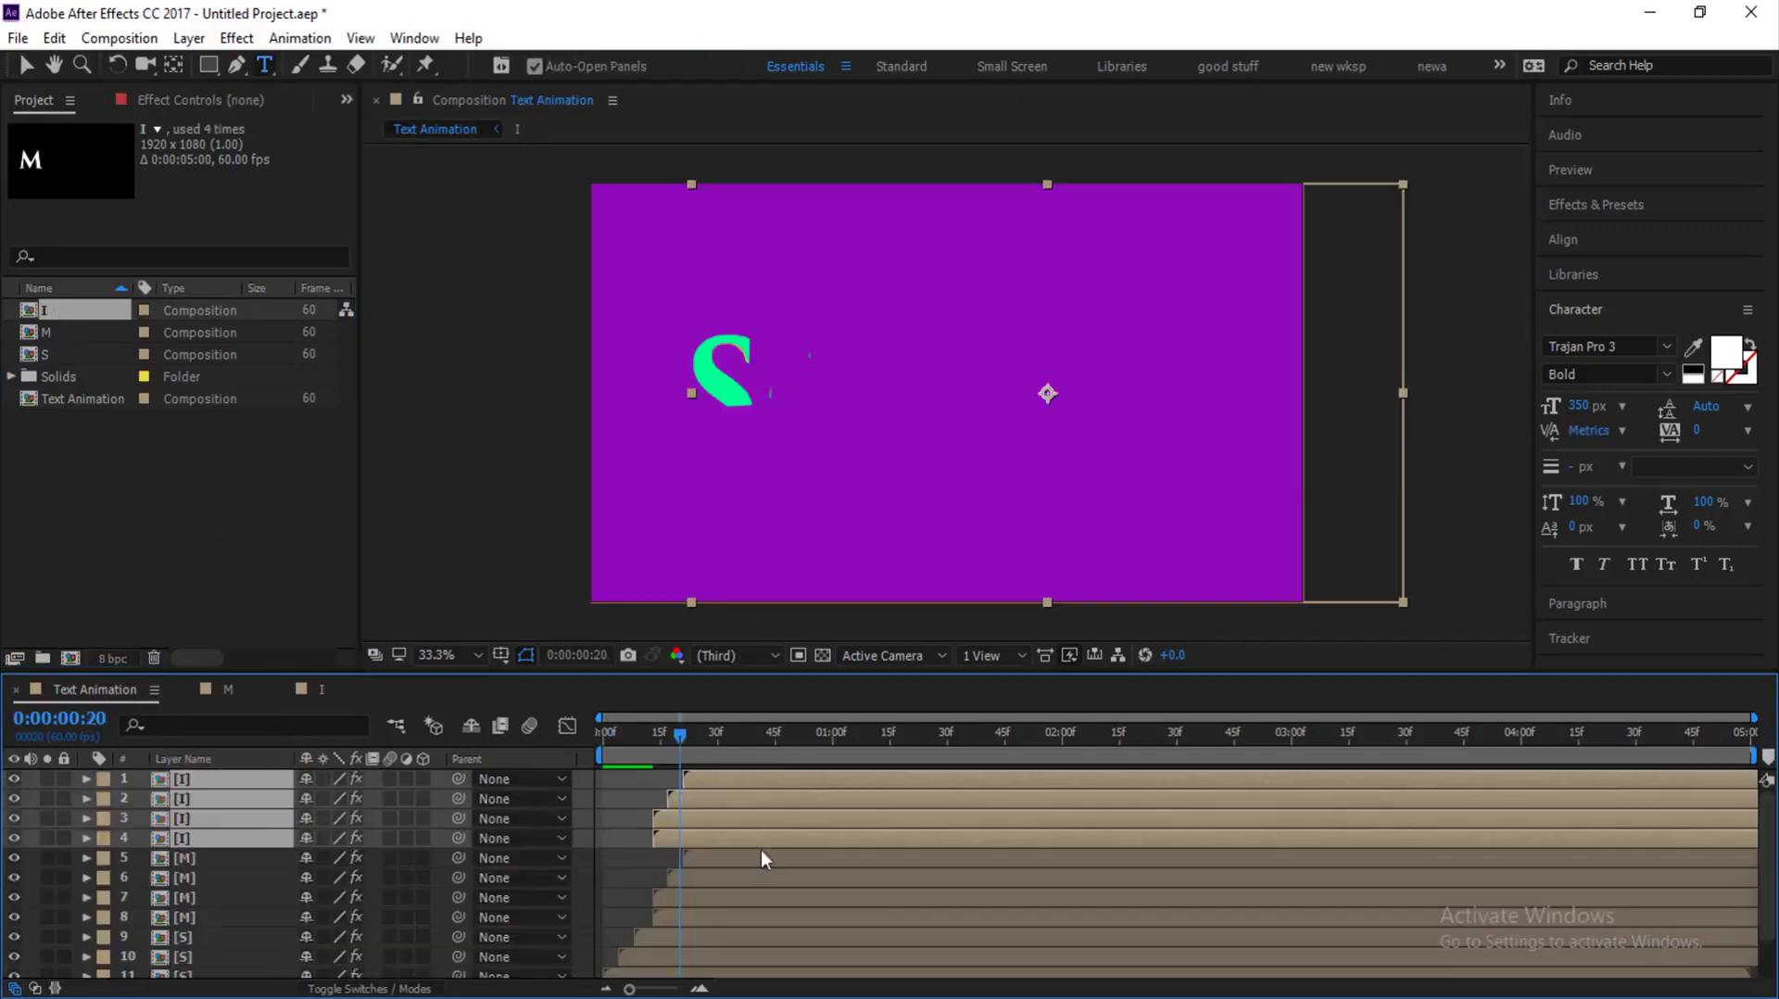
drag(760, 730, 886, 732)
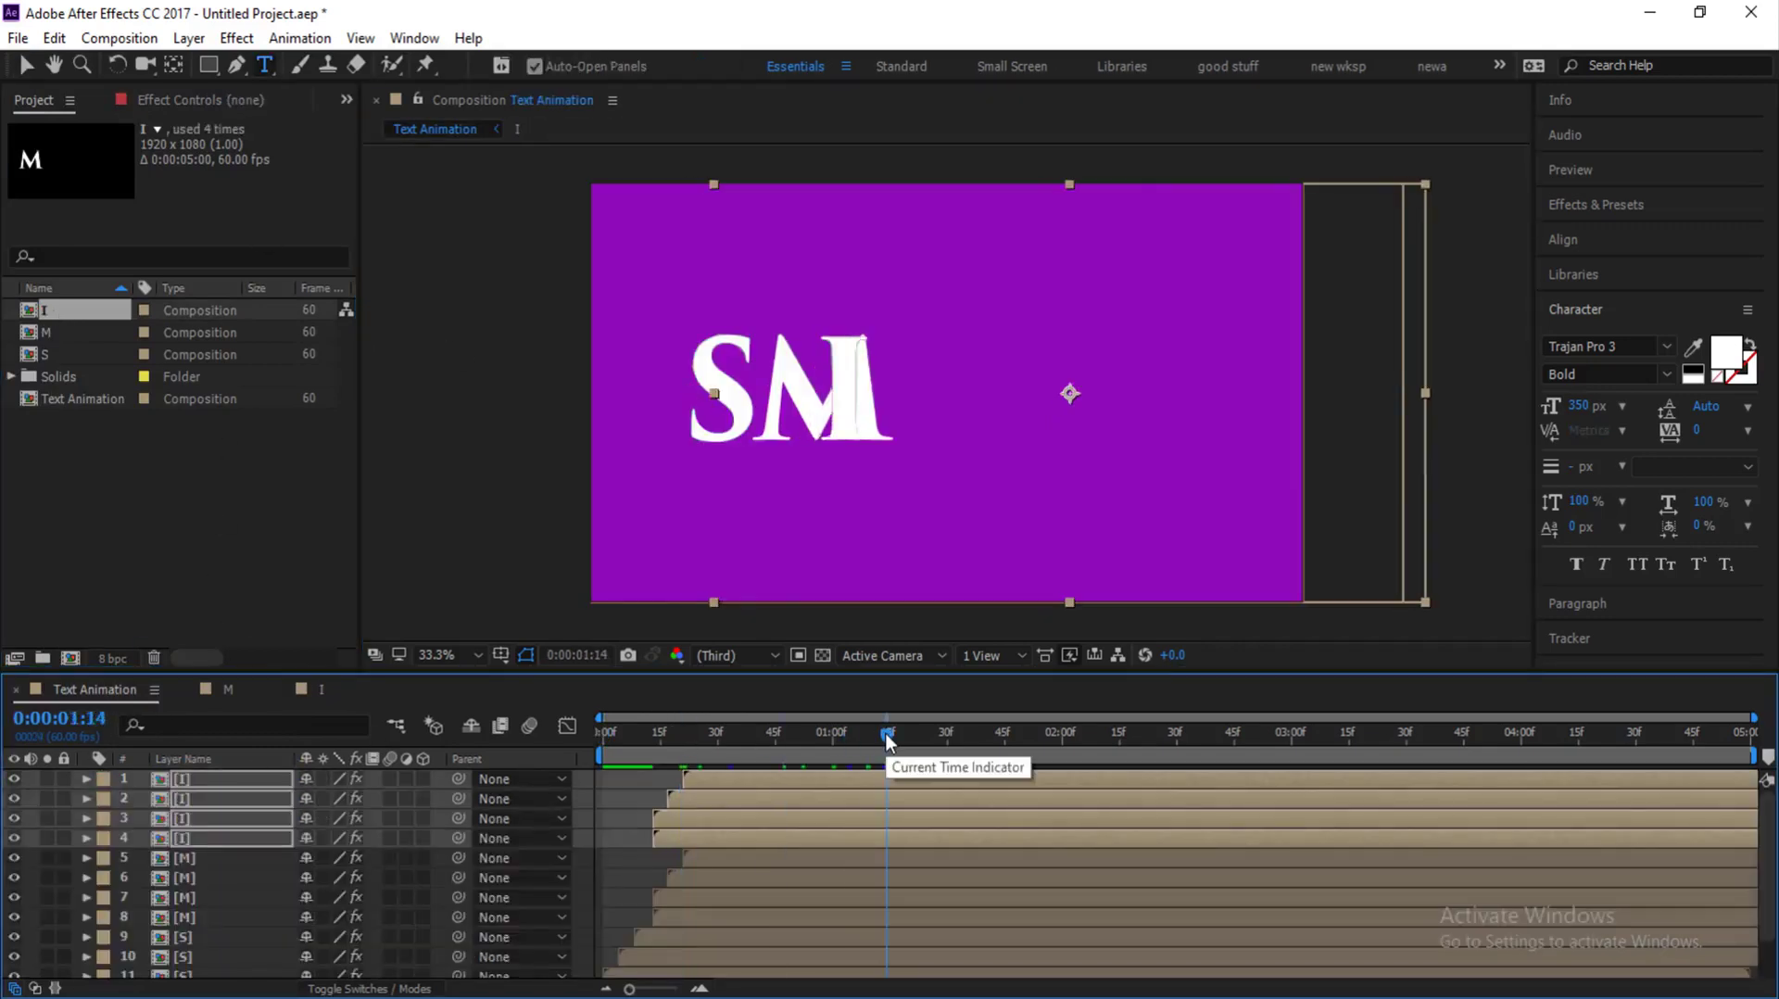
drag(675, 838, 725, 836)
Step: Change the Vegas outline colour of the lowest I layer to blue
click(724, 836)
click(208, 373)
click(1592, 285)
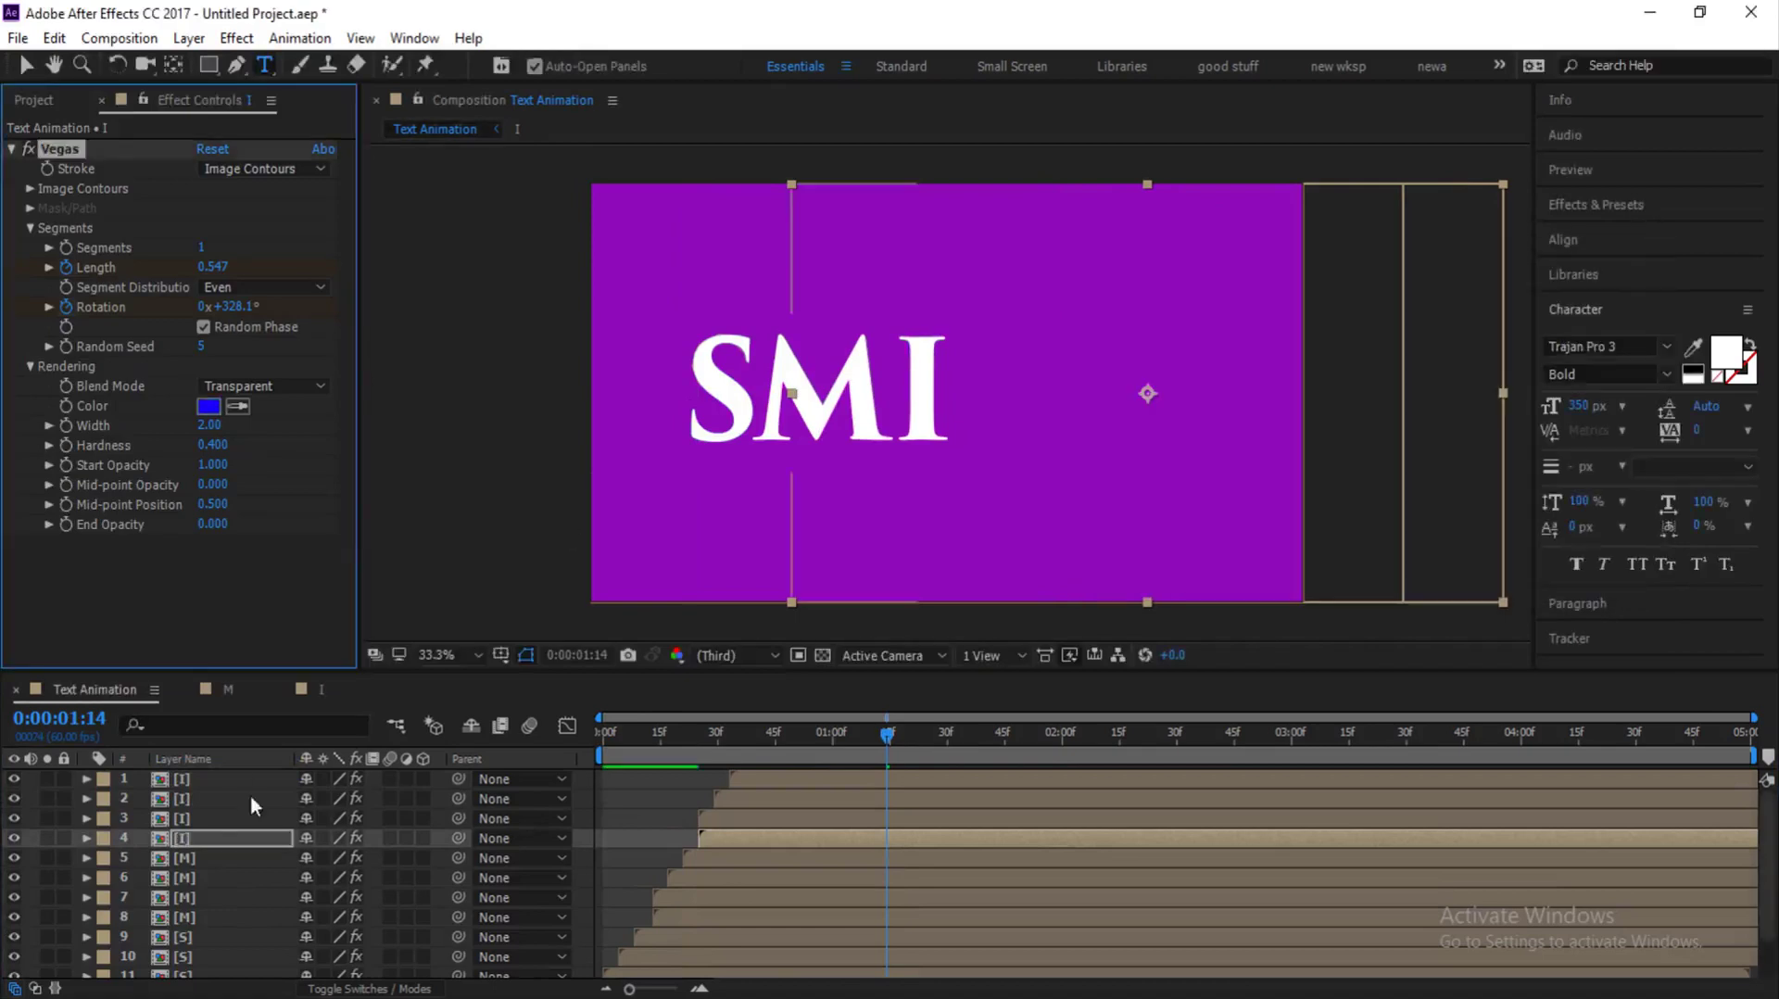
Step: Pick new Fill colours for I layer 3 and I layer 2
click(208, 374)
click(1415, 480)
click(1415, 529)
click(1591, 286)
click(232, 798)
click(208, 373)
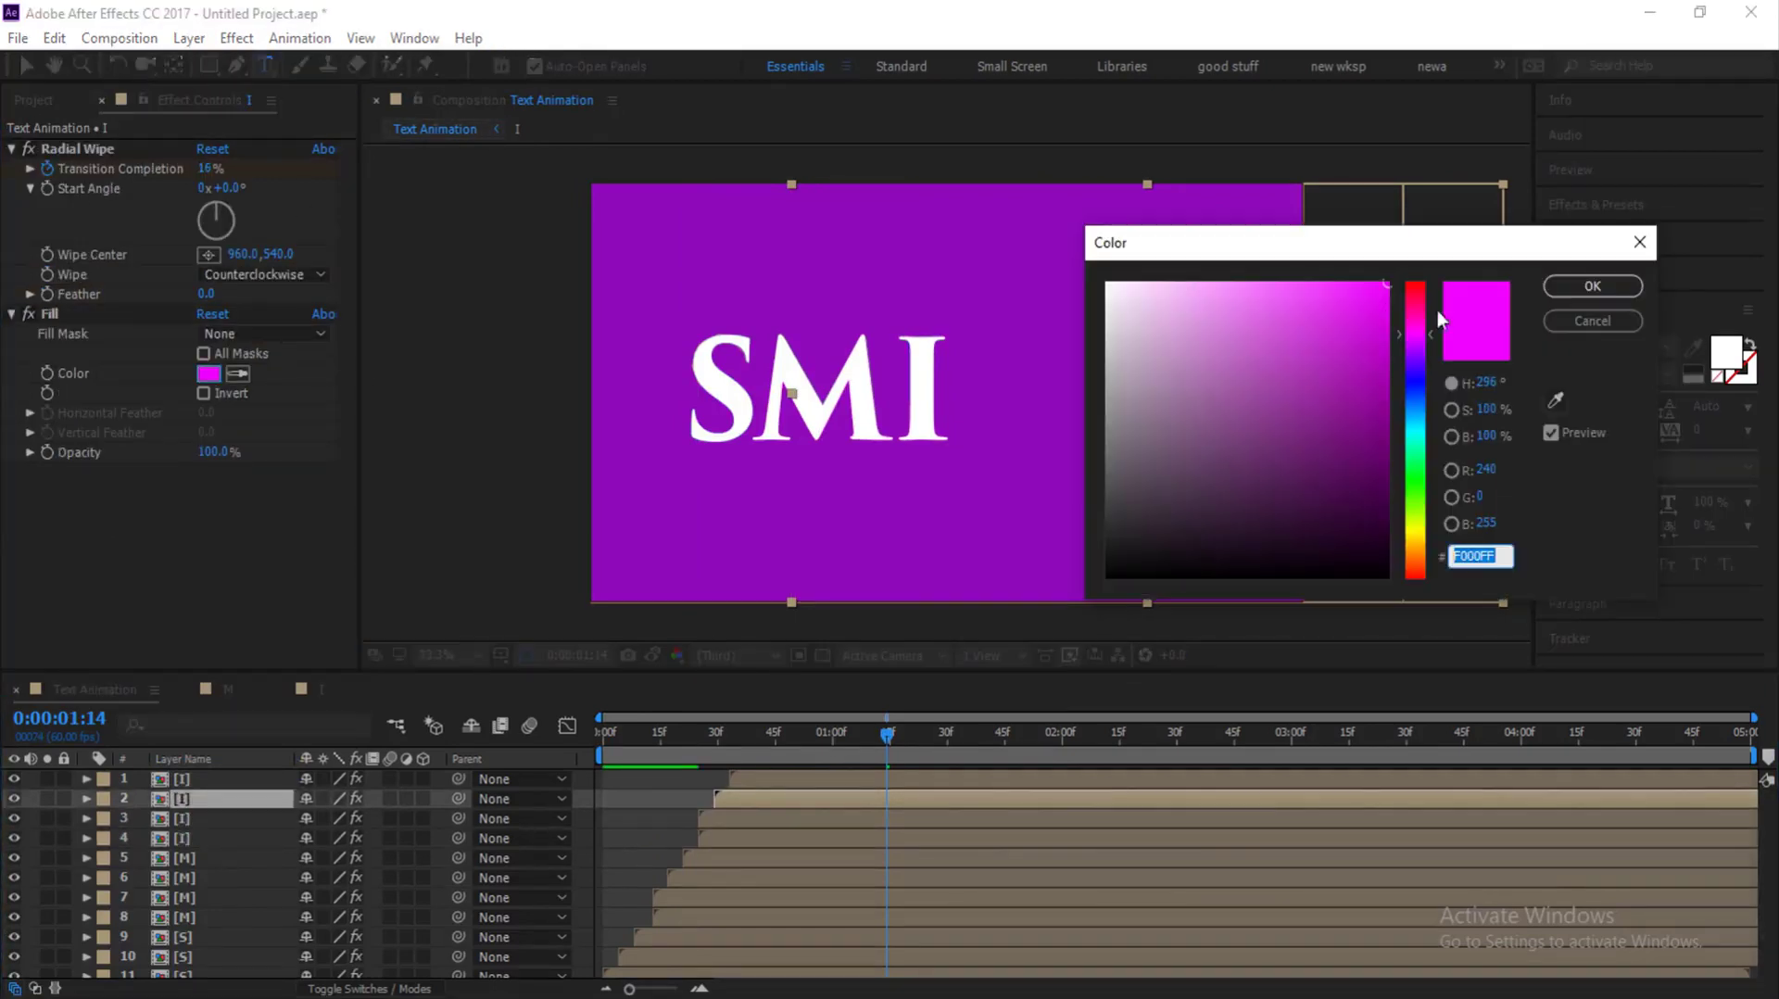
click(1204, 360)
click(1606, 286)
Step: Set the Radial Wipe direction of I layers 3 and 2 back to Clockwise
drag(886, 732, 836, 717)
click(231, 817)
click(260, 275)
click(265, 300)
click(232, 797)
click(259, 275)
click(265, 299)
Step: Duplicate the four I layers, then duplicate the I composition in the project and rename the copy L
click(211, 778)
shift+click(226, 836)
key(ctrl+d)
click(36, 100)
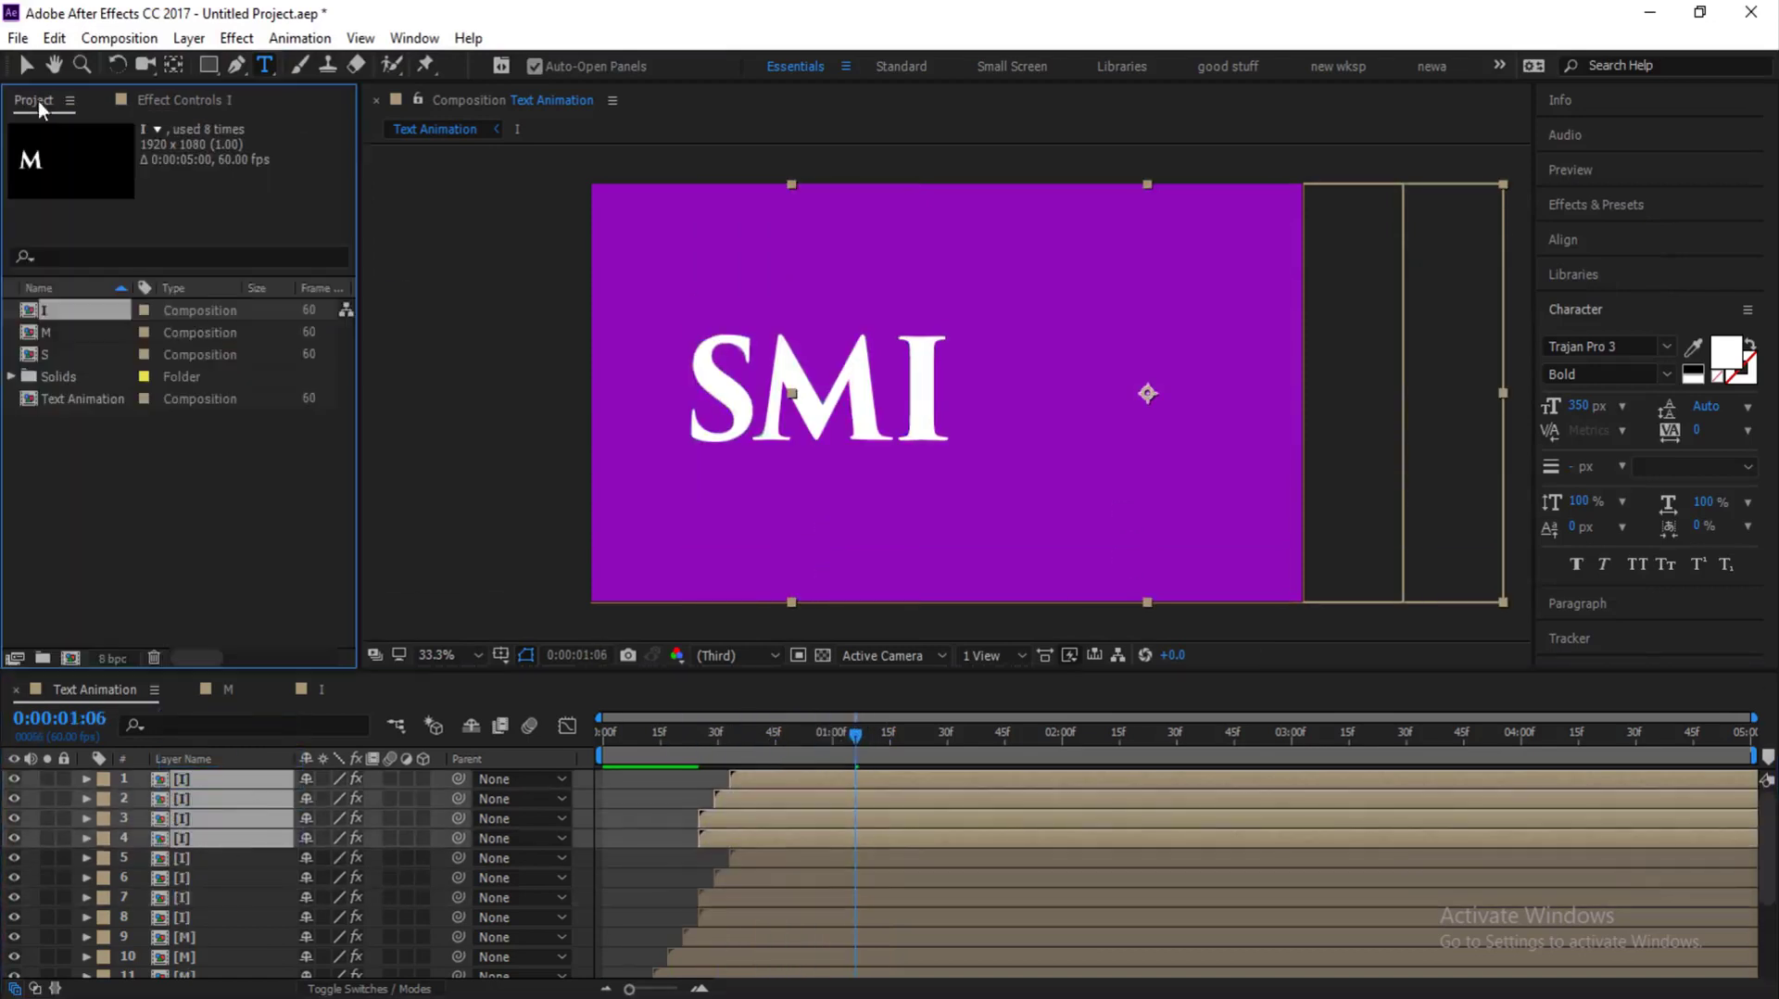
key(ctrl+d)
key(Return)
text(L)
key(Return)
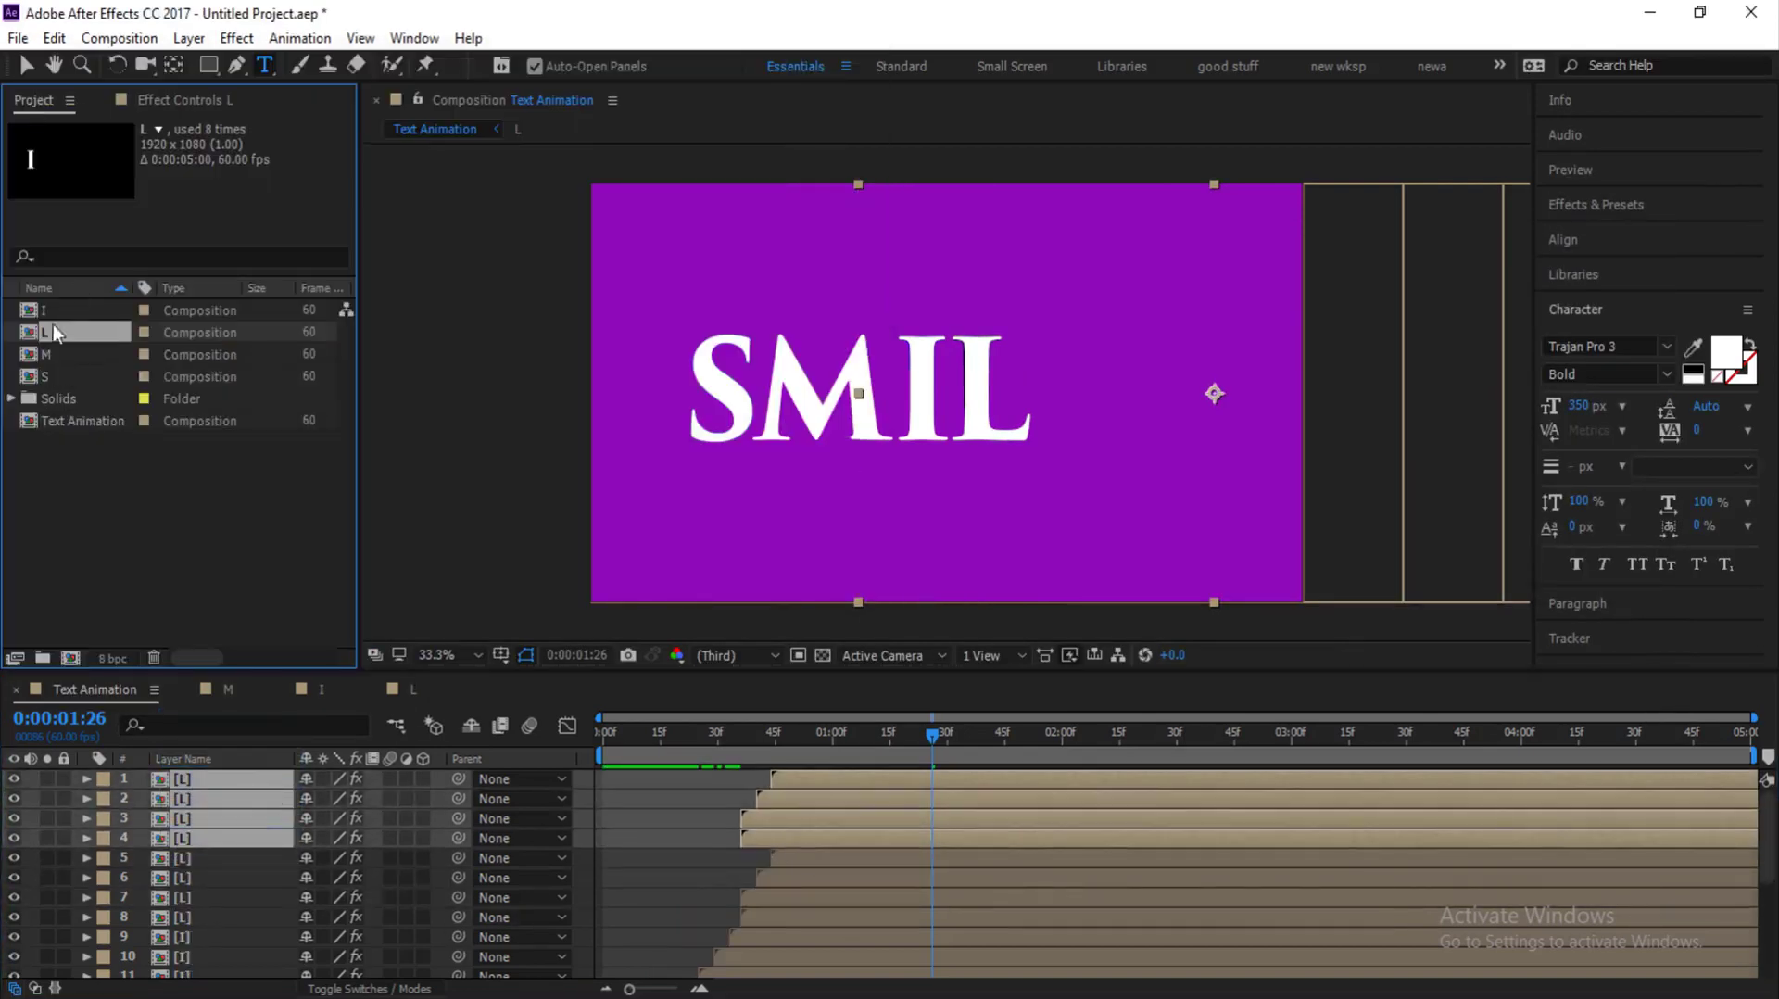
Step: Duplicate the L composition as E with its text changed to E, and make it the source of the four topmost L layers
key(ctrl+d)
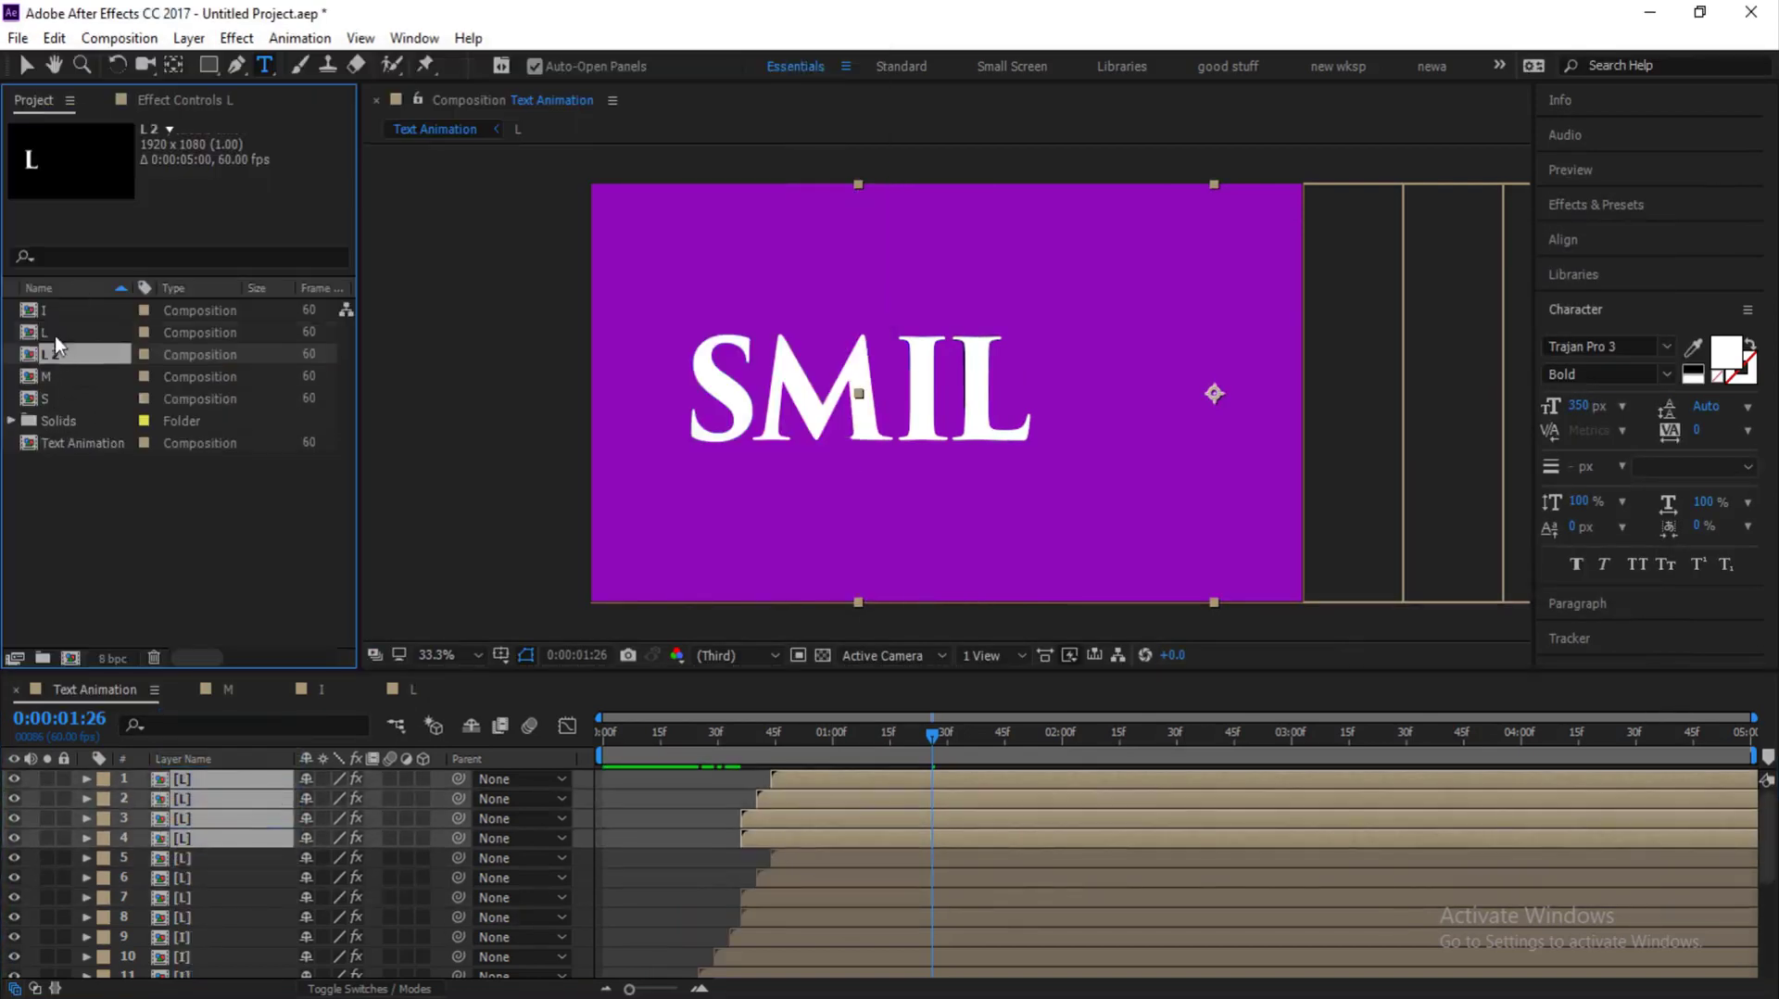
key(Return)
text(E)
key(Return)
double_click(64, 311)
double_click(180, 779)
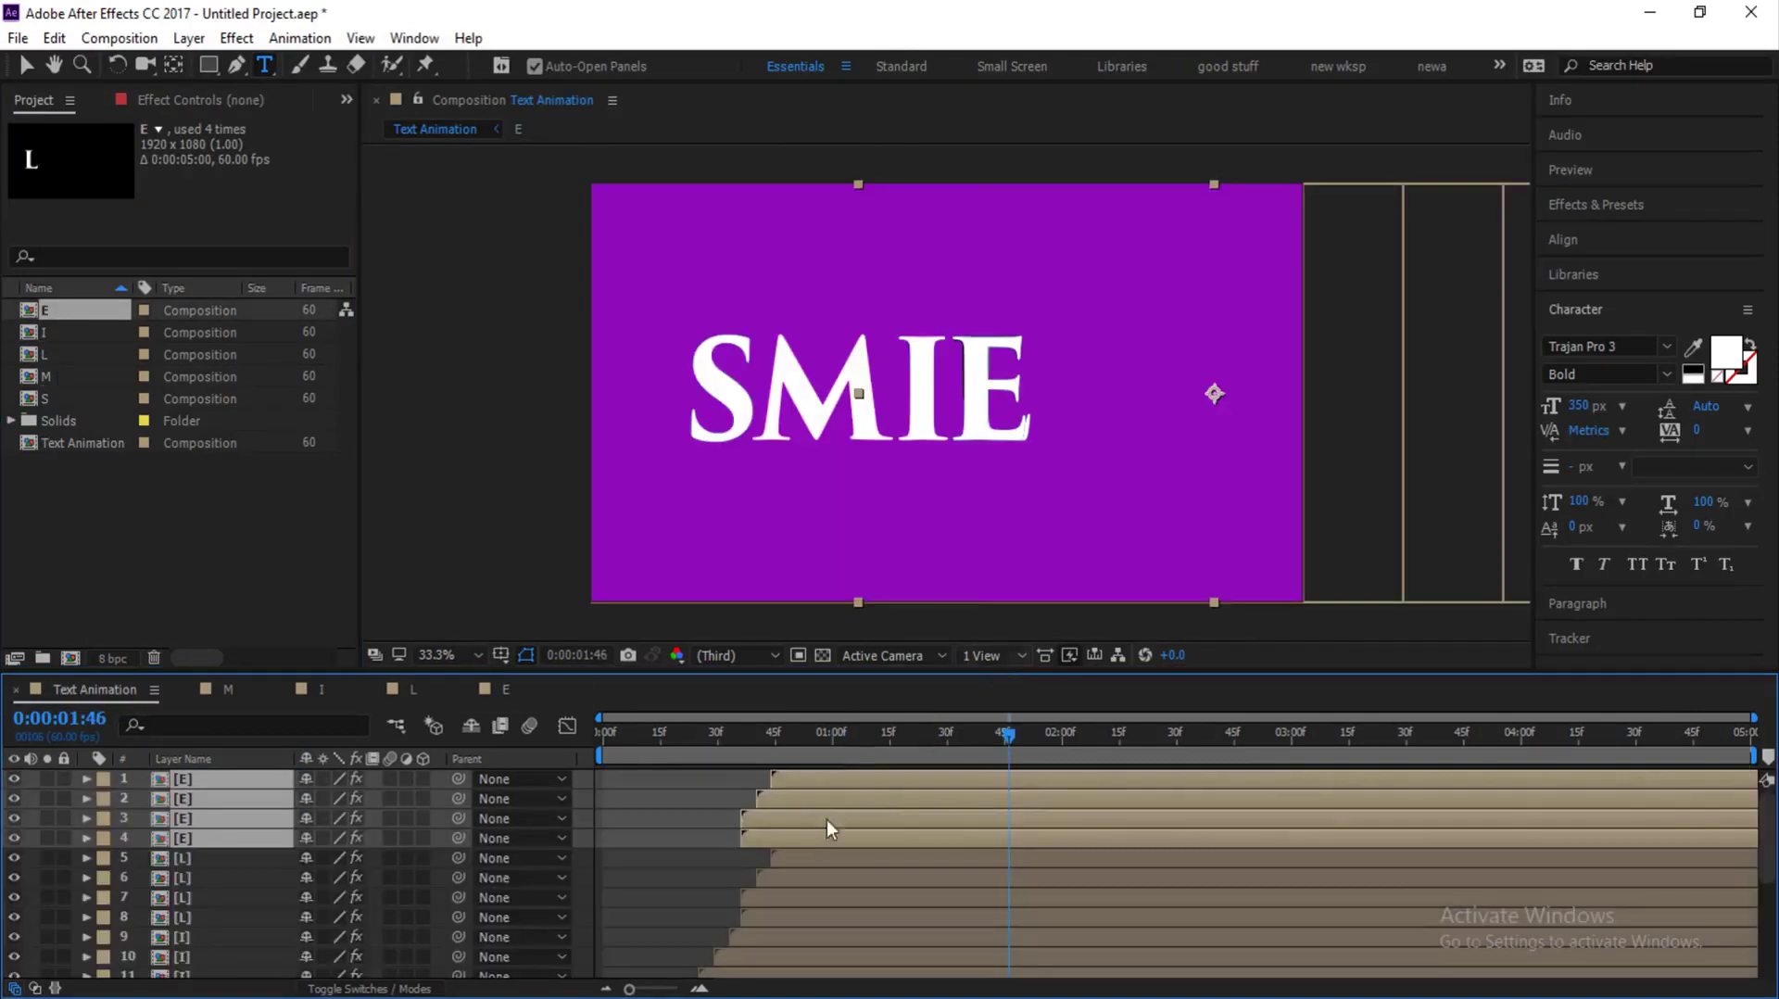
Step: Move the four E layers to the right of the L and delay them together by about 11 frames
drag(826, 819, 869, 819)
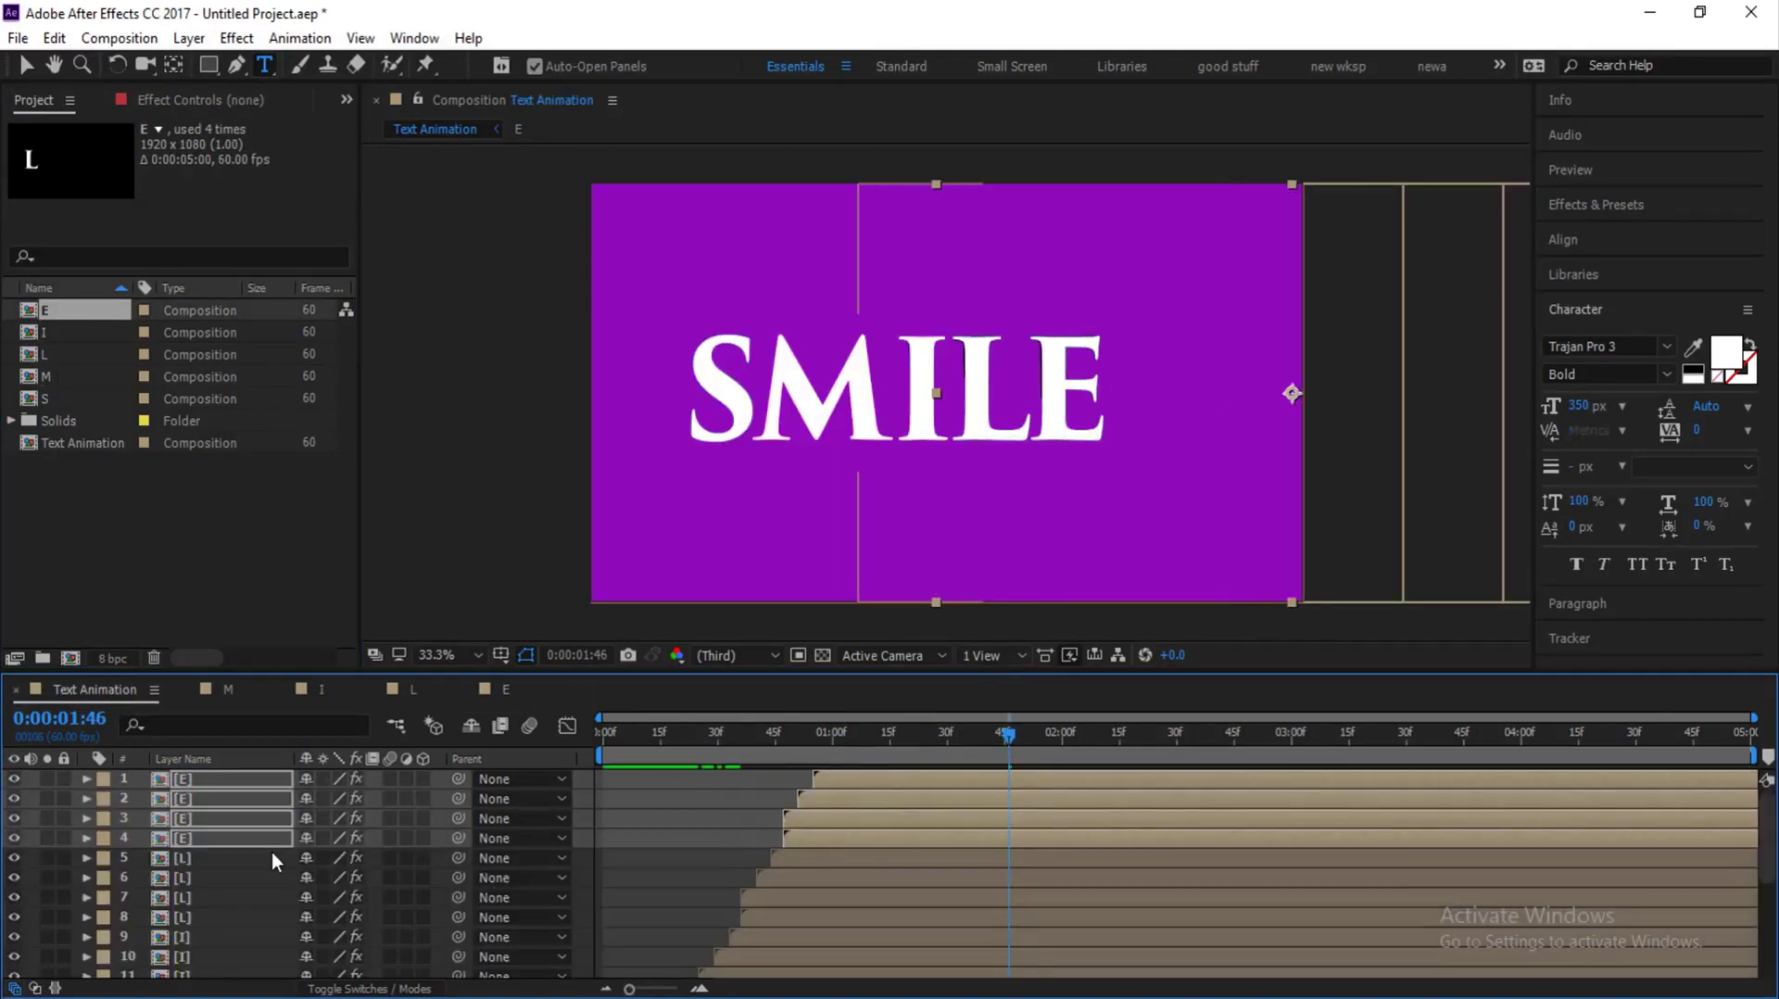
click(736, 831)
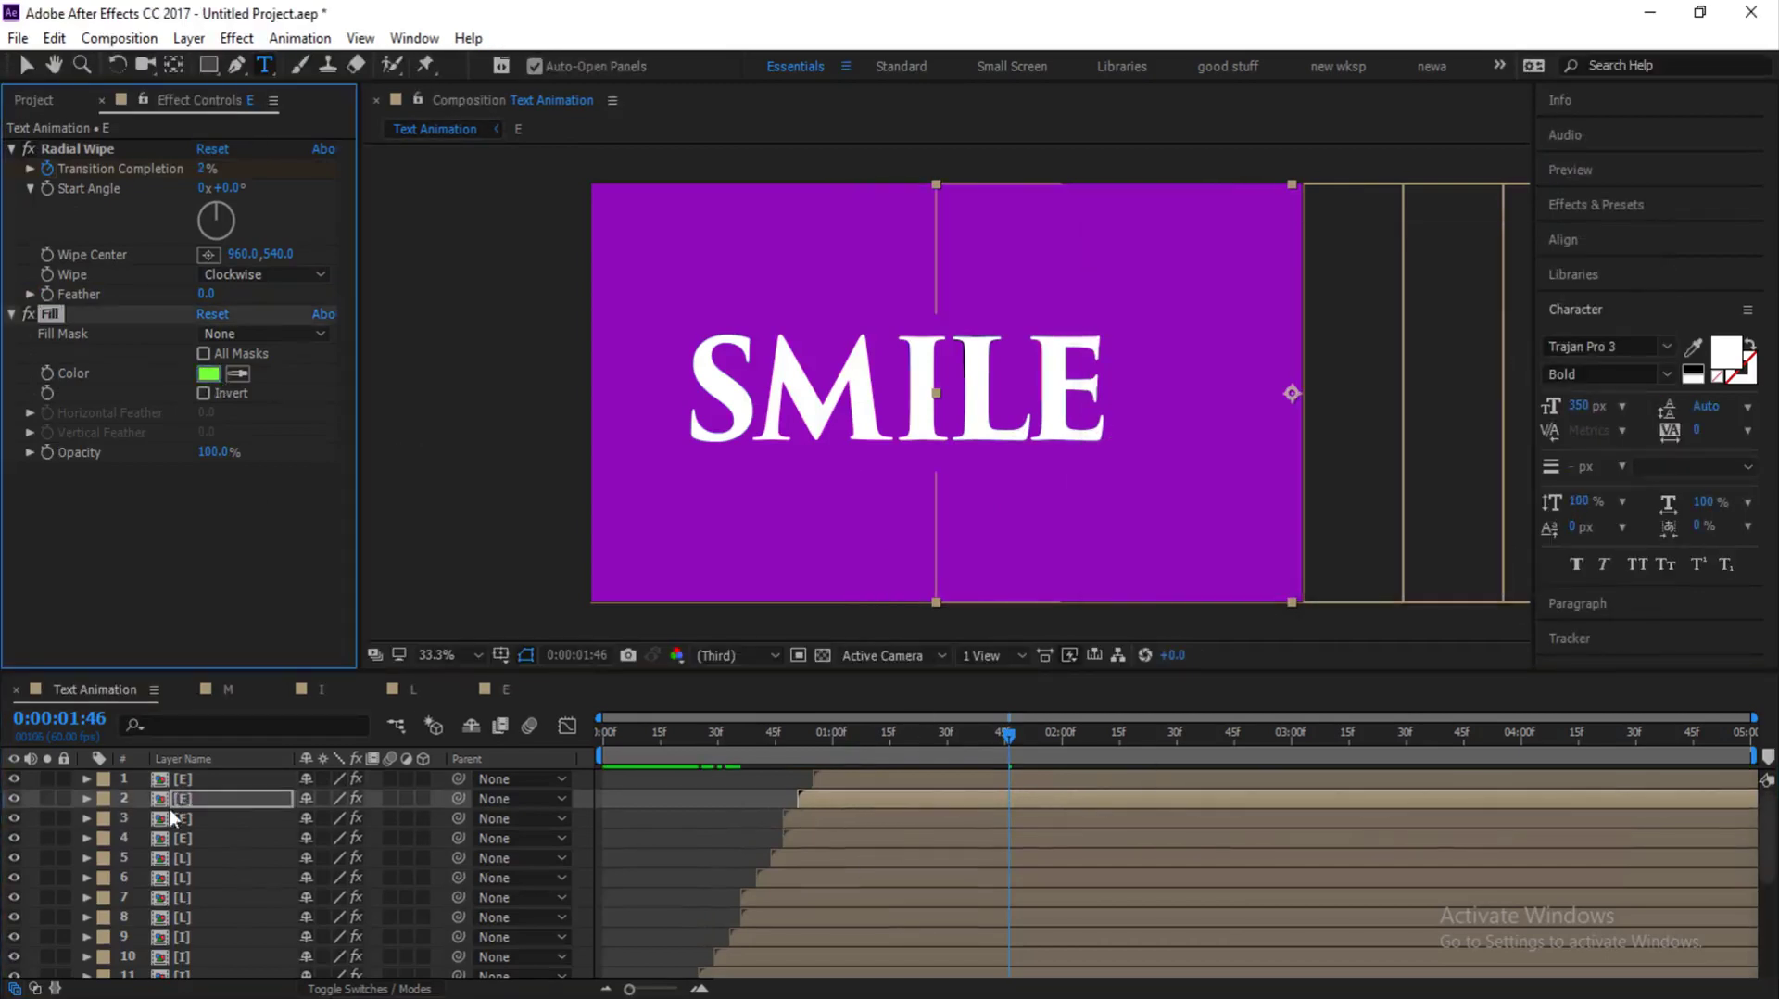
Step: Select all letter layers except the background and shift the whole word SMILE slightly to the right
scroll(171, 815, down, 5)
shift+click(225, 945)
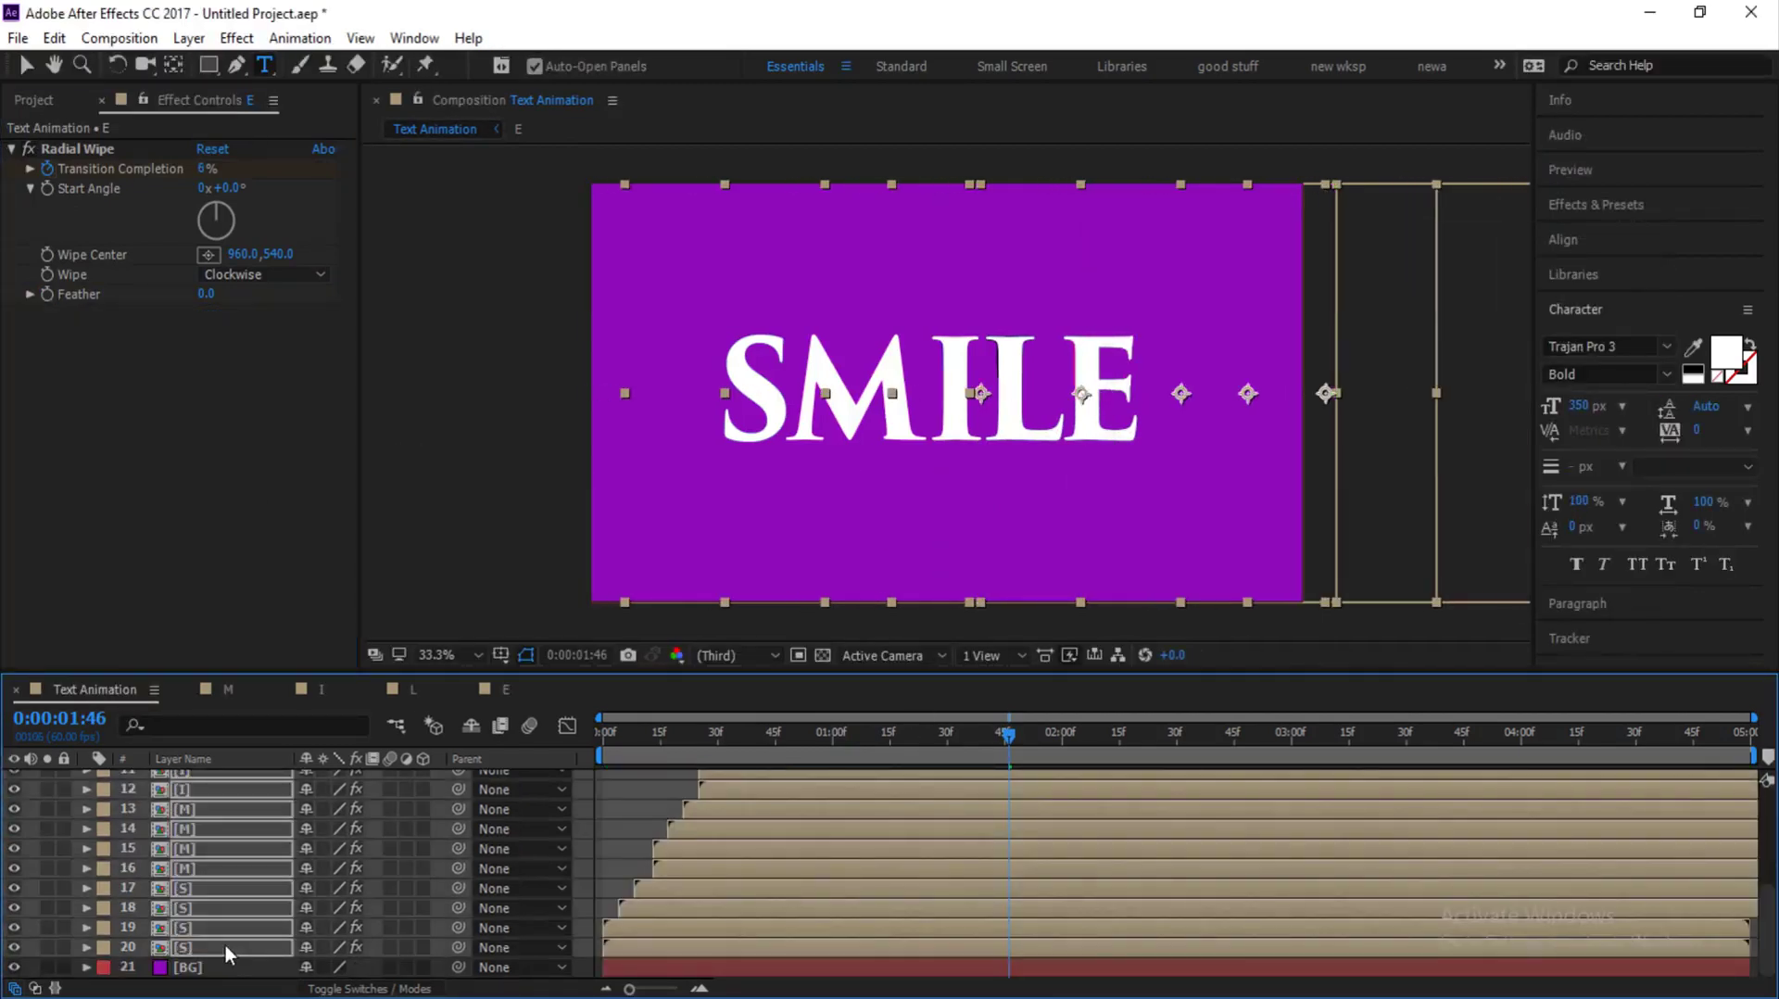
click(225, 945)
Step: Shorten the work area to end at about 2:26 and preview the full SMILE reveal animation
drag(1752, 755, 1168, 746)
key(space)
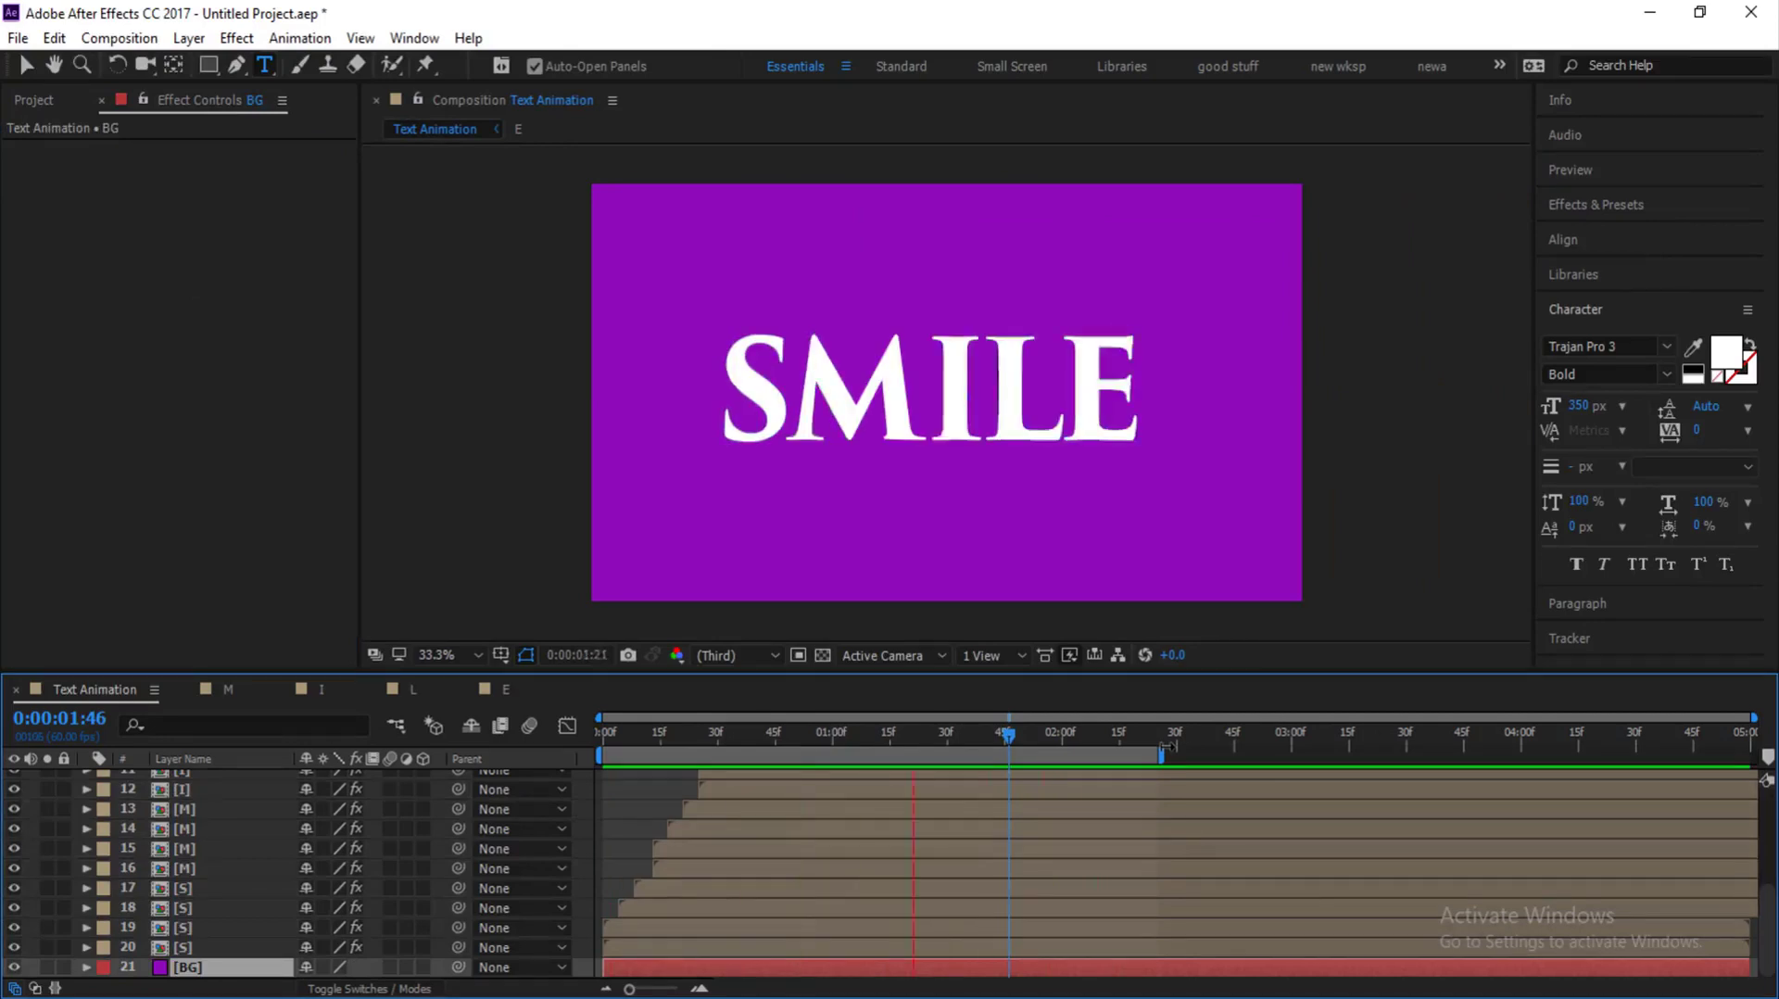